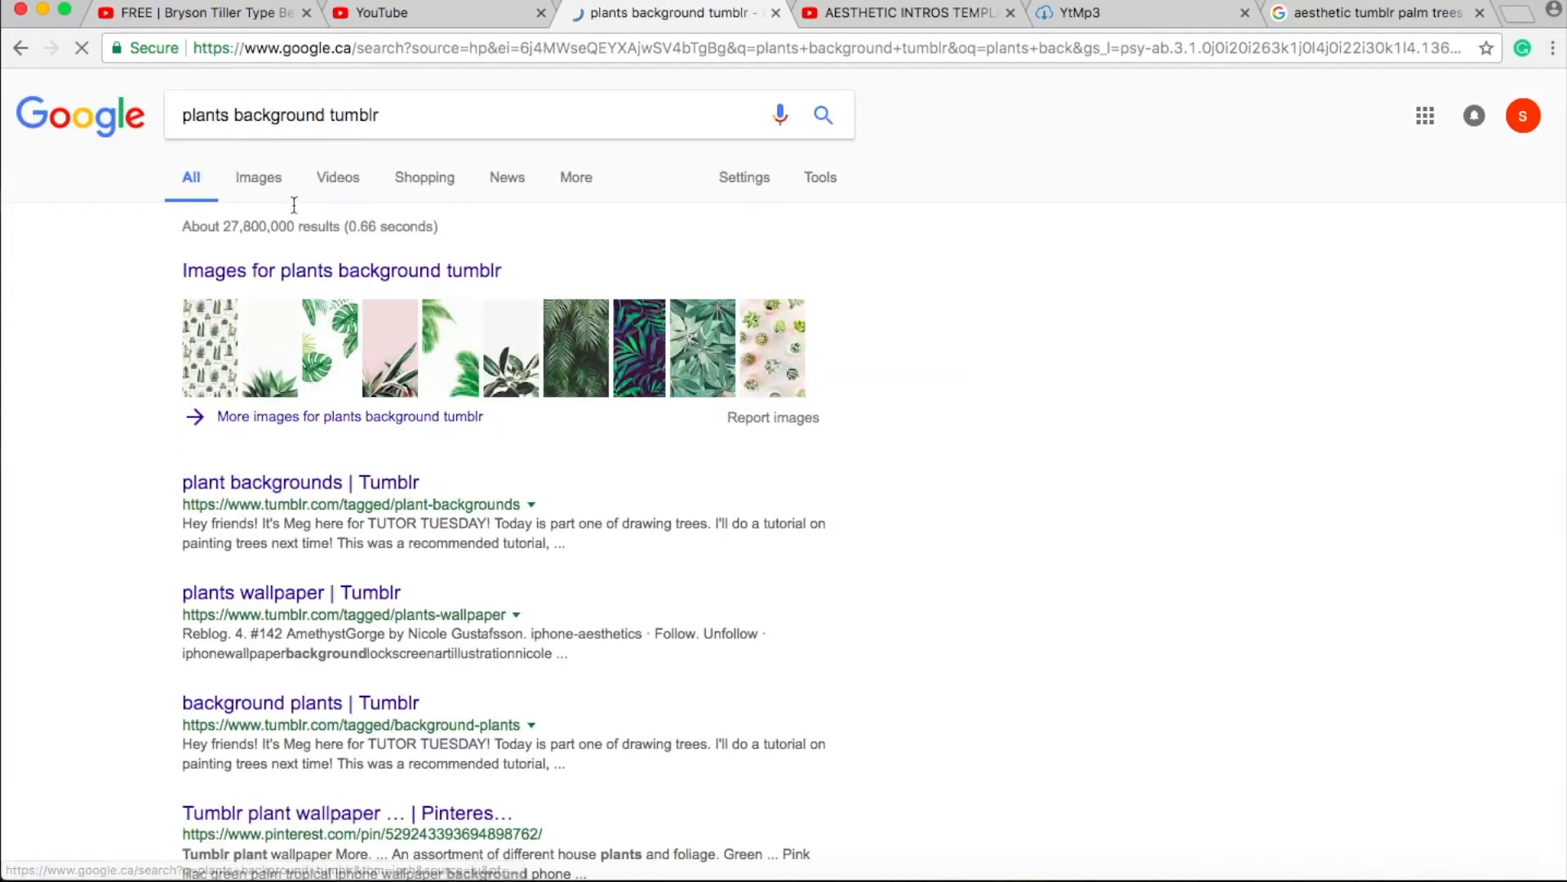
Show image results for plants background tumblr and open the misty palm-leaf photo from jyanexx.tumblr.com
left_click(259, 190)
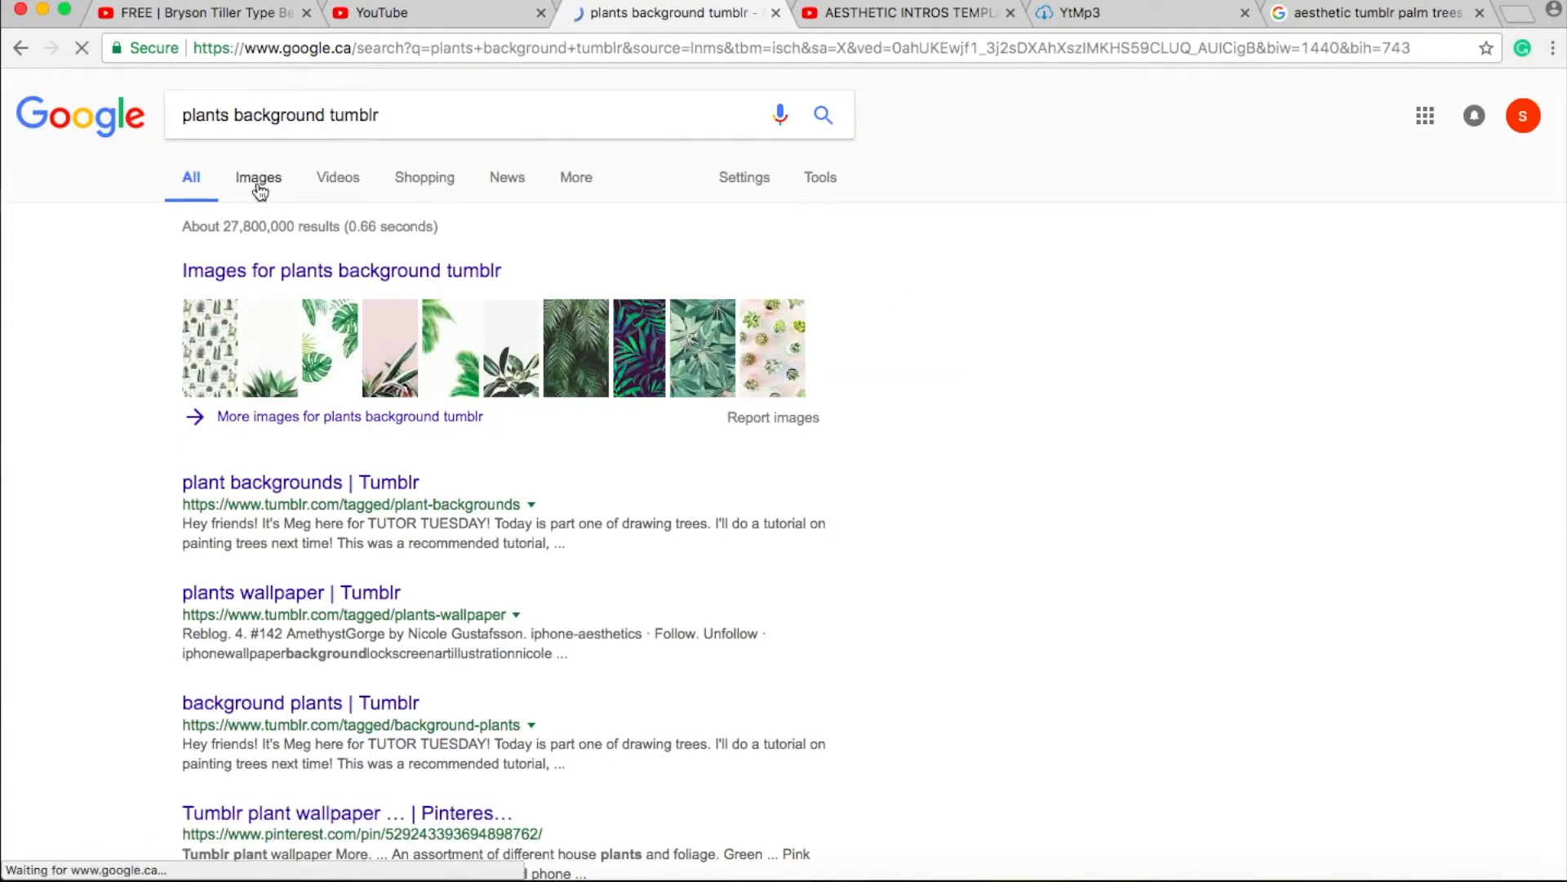
scroll(486, 561, "down", 2)
scroll(486, 561, "down", 5)
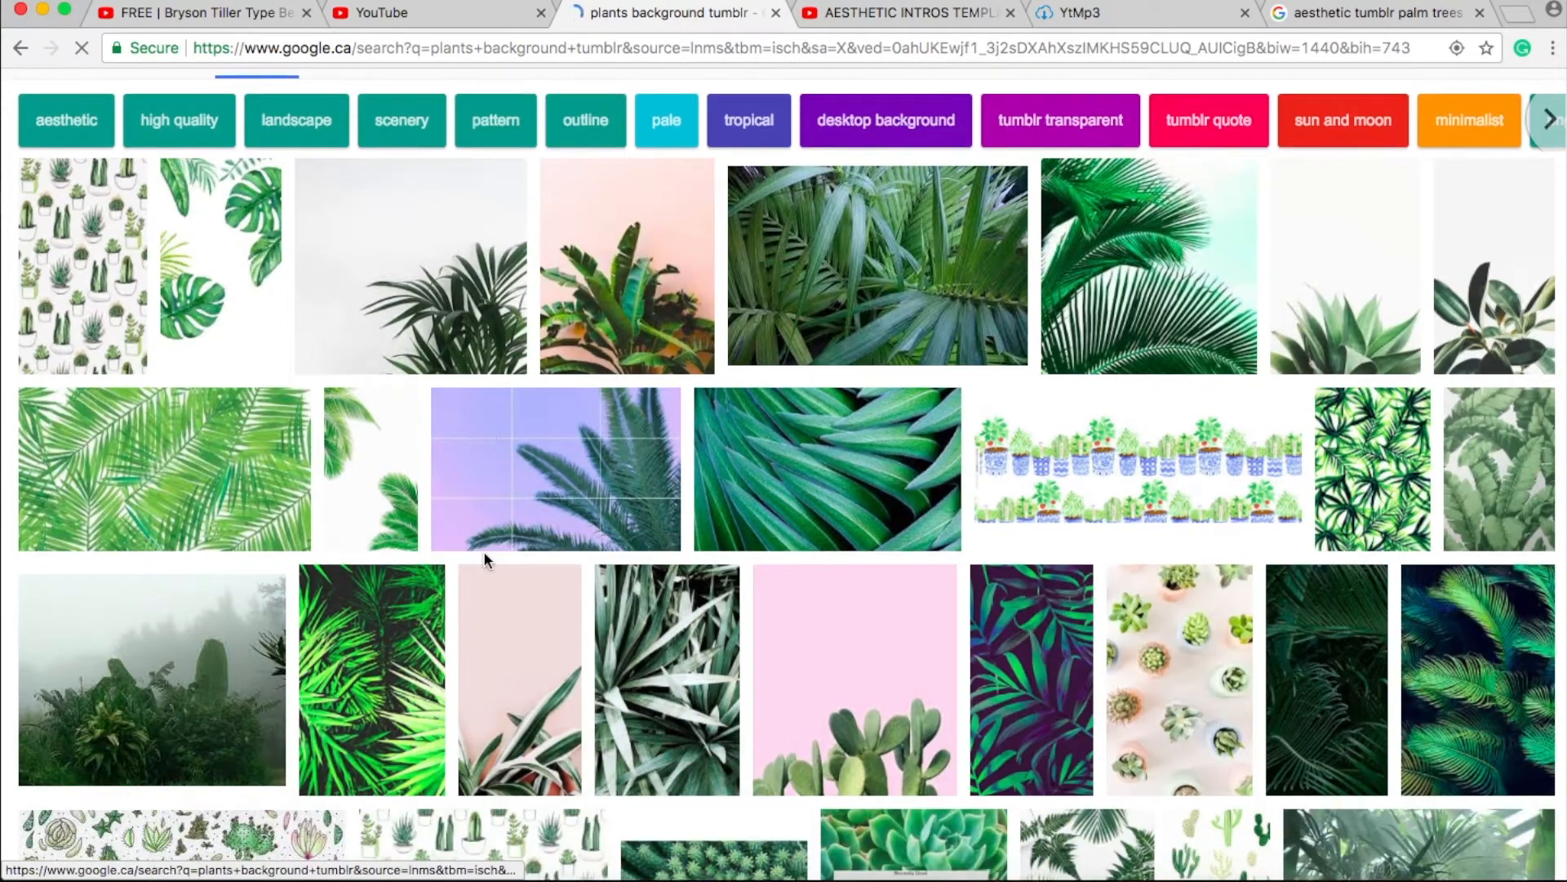
scroll(486, 561, "down", 3)
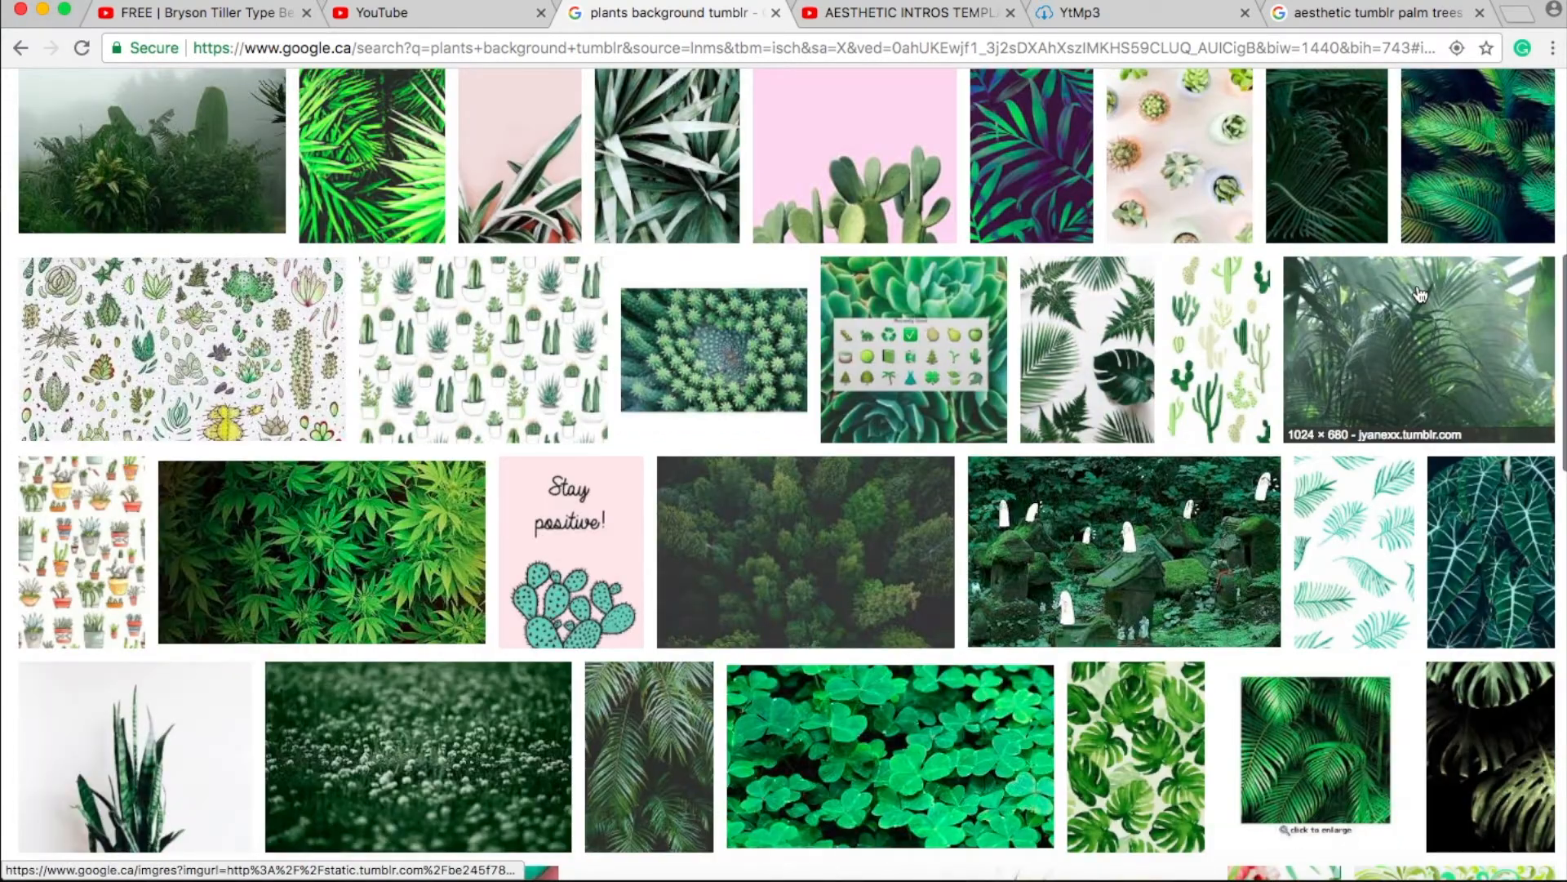
left_click(1420, 292)
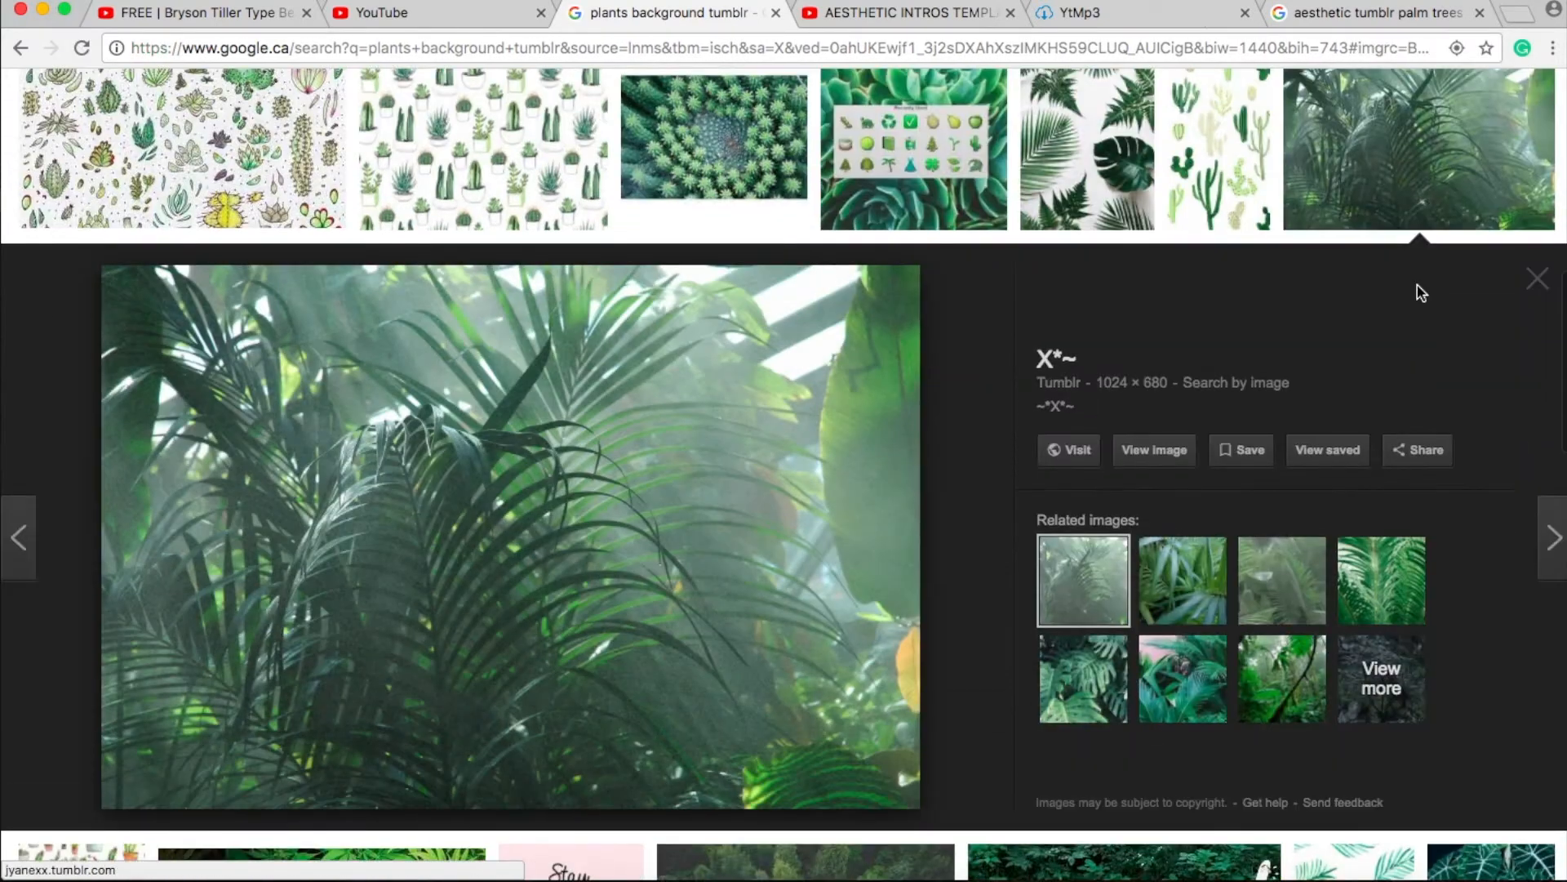
Save the enlarged palm-leaf photo to Downloads as a JPEG image named "plants outro"
right_click(556, 604)
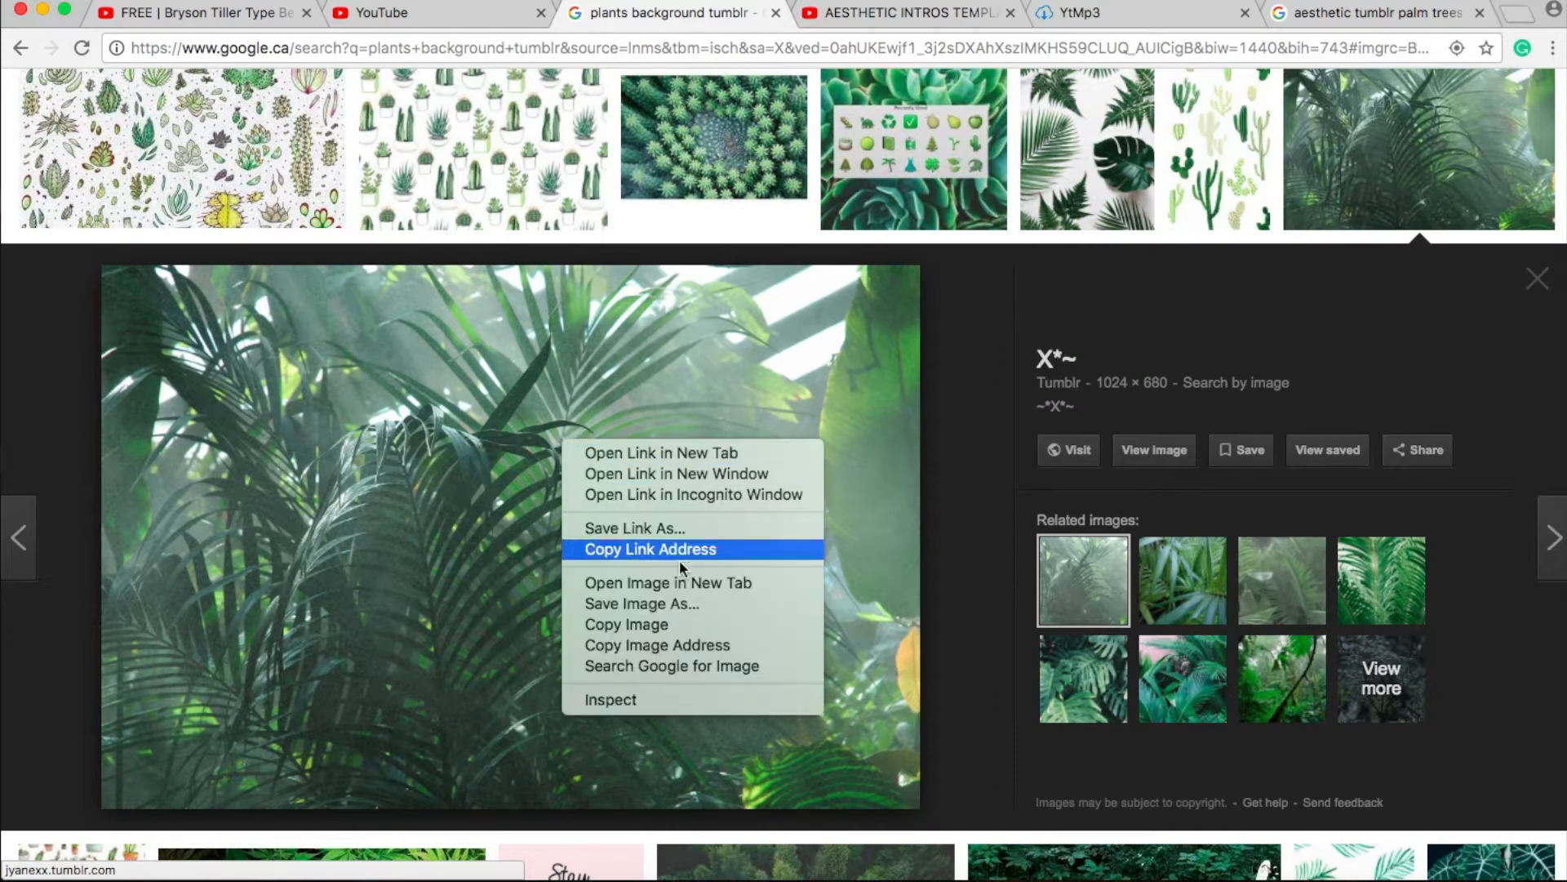
left_click(672, 607)
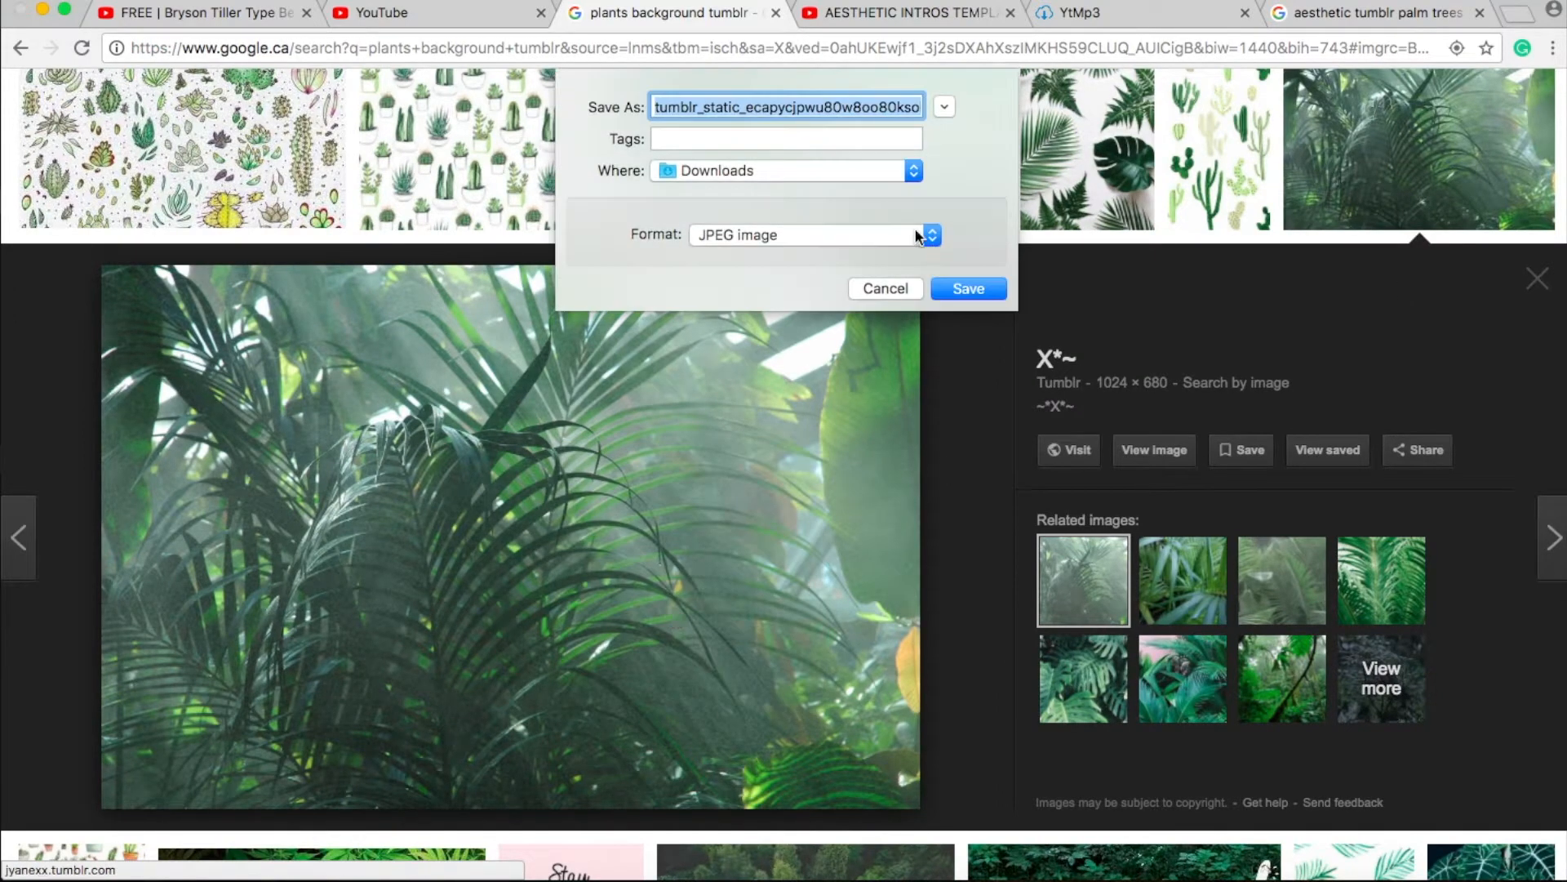
type("plant")
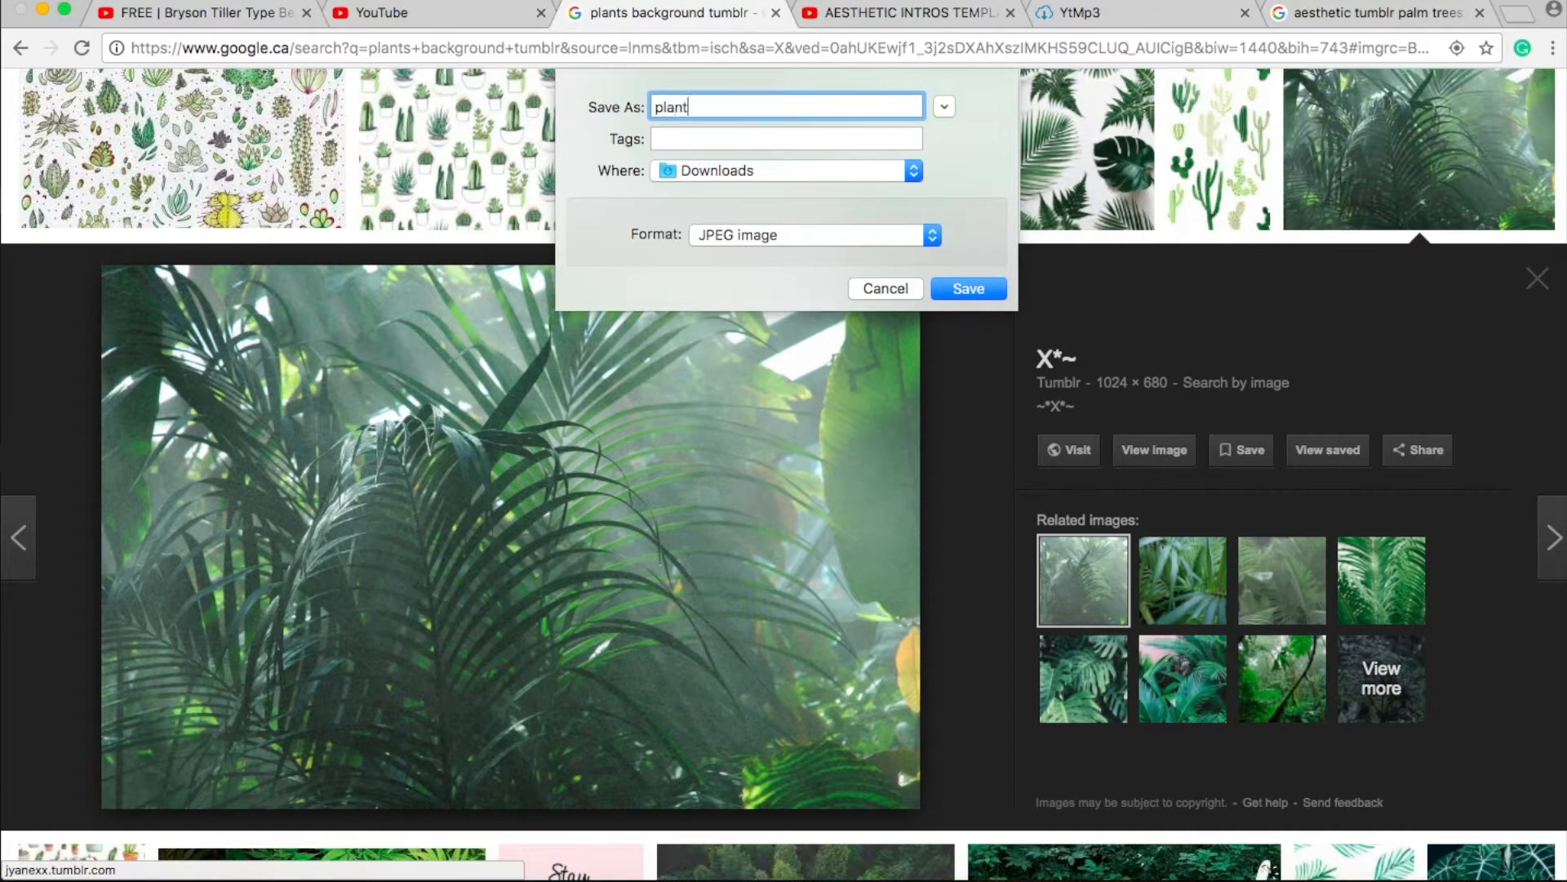
type("s outro")
key("Return")
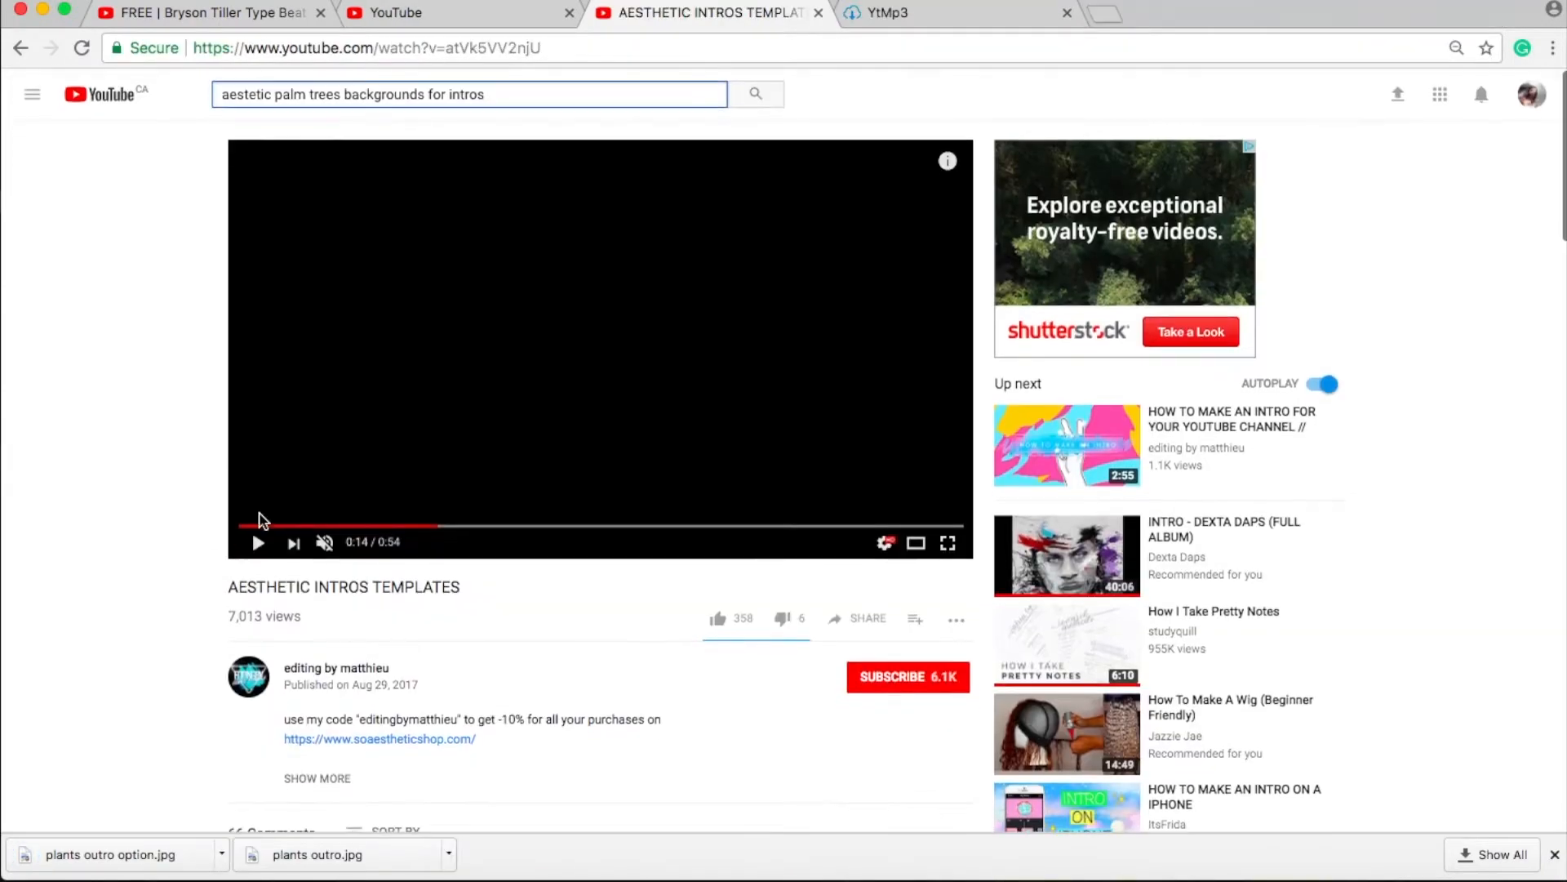
Briefly preview the AESTHETIC INTROS TEMPLATES video, then use its copied link to download it as an MP4 from YtMp3
left_click(255, 543)
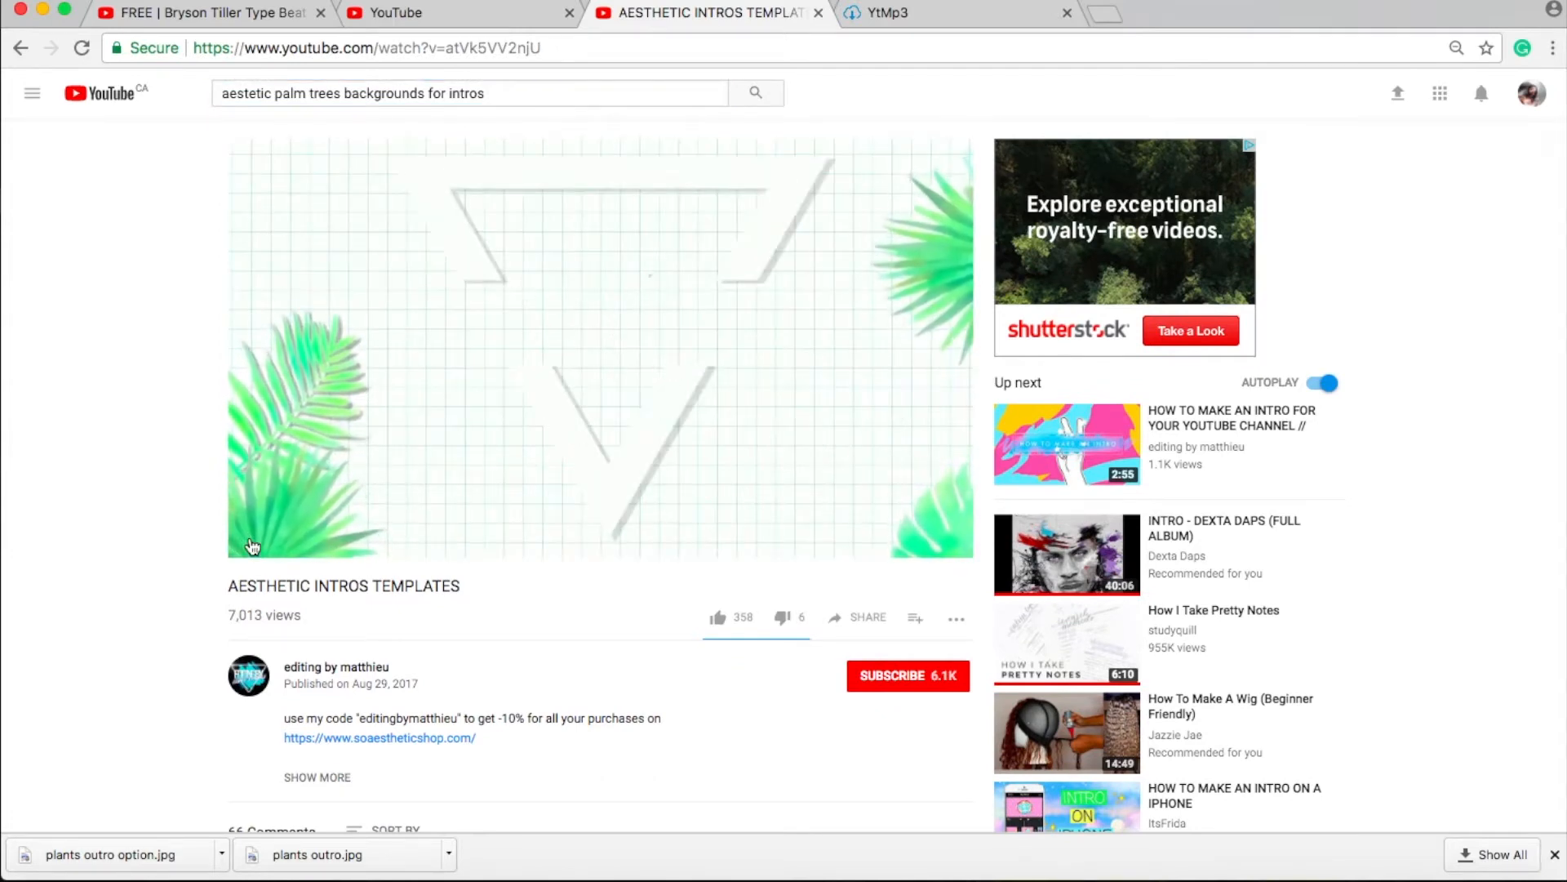
left_click(255, 542)
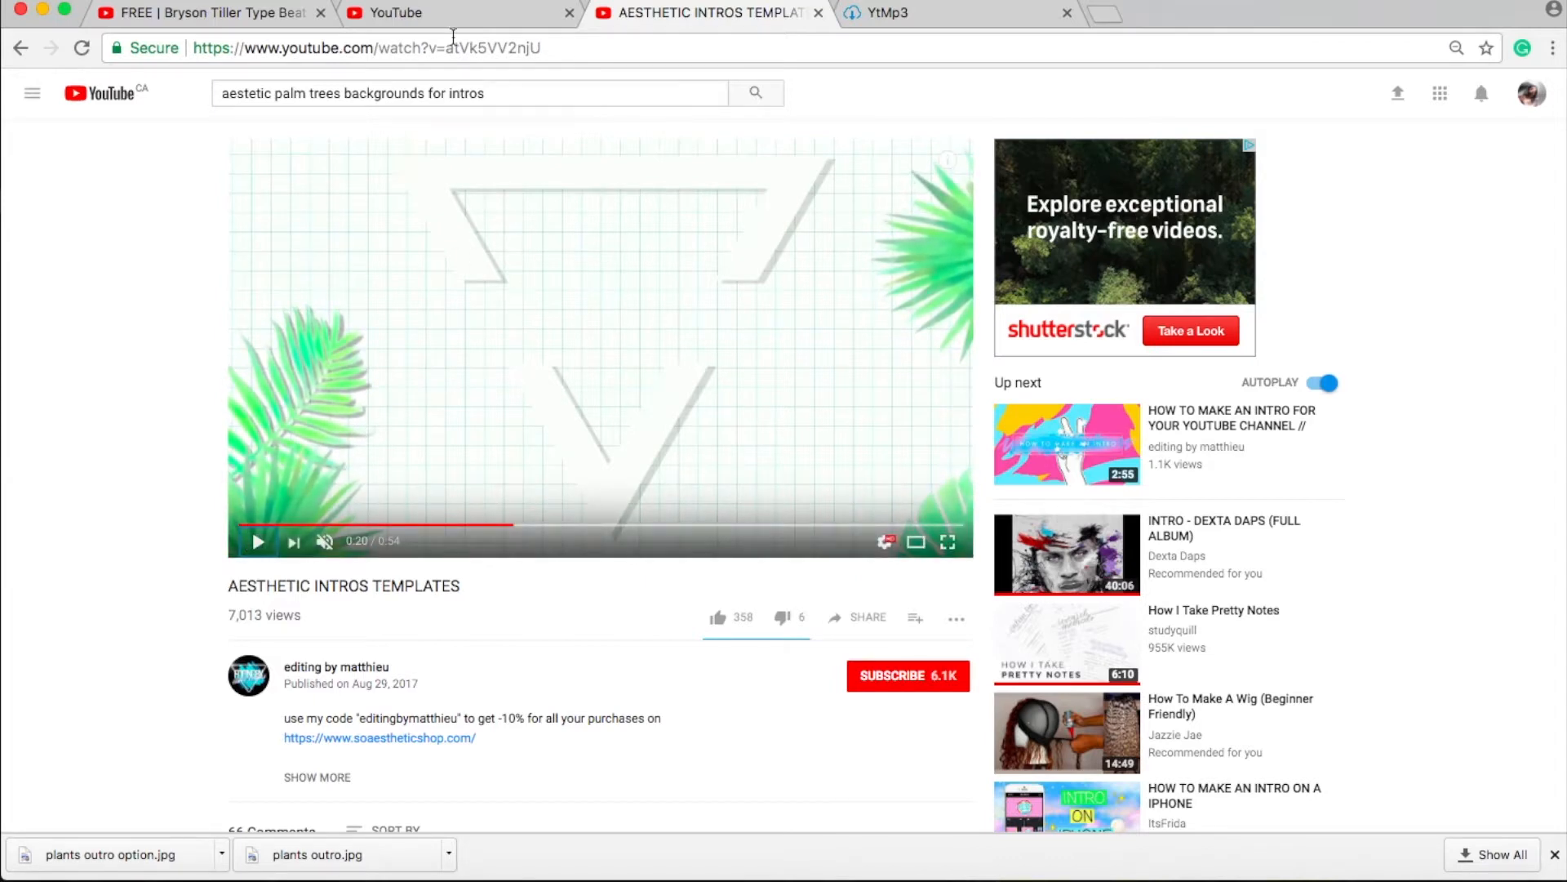
left_click(418, 47)
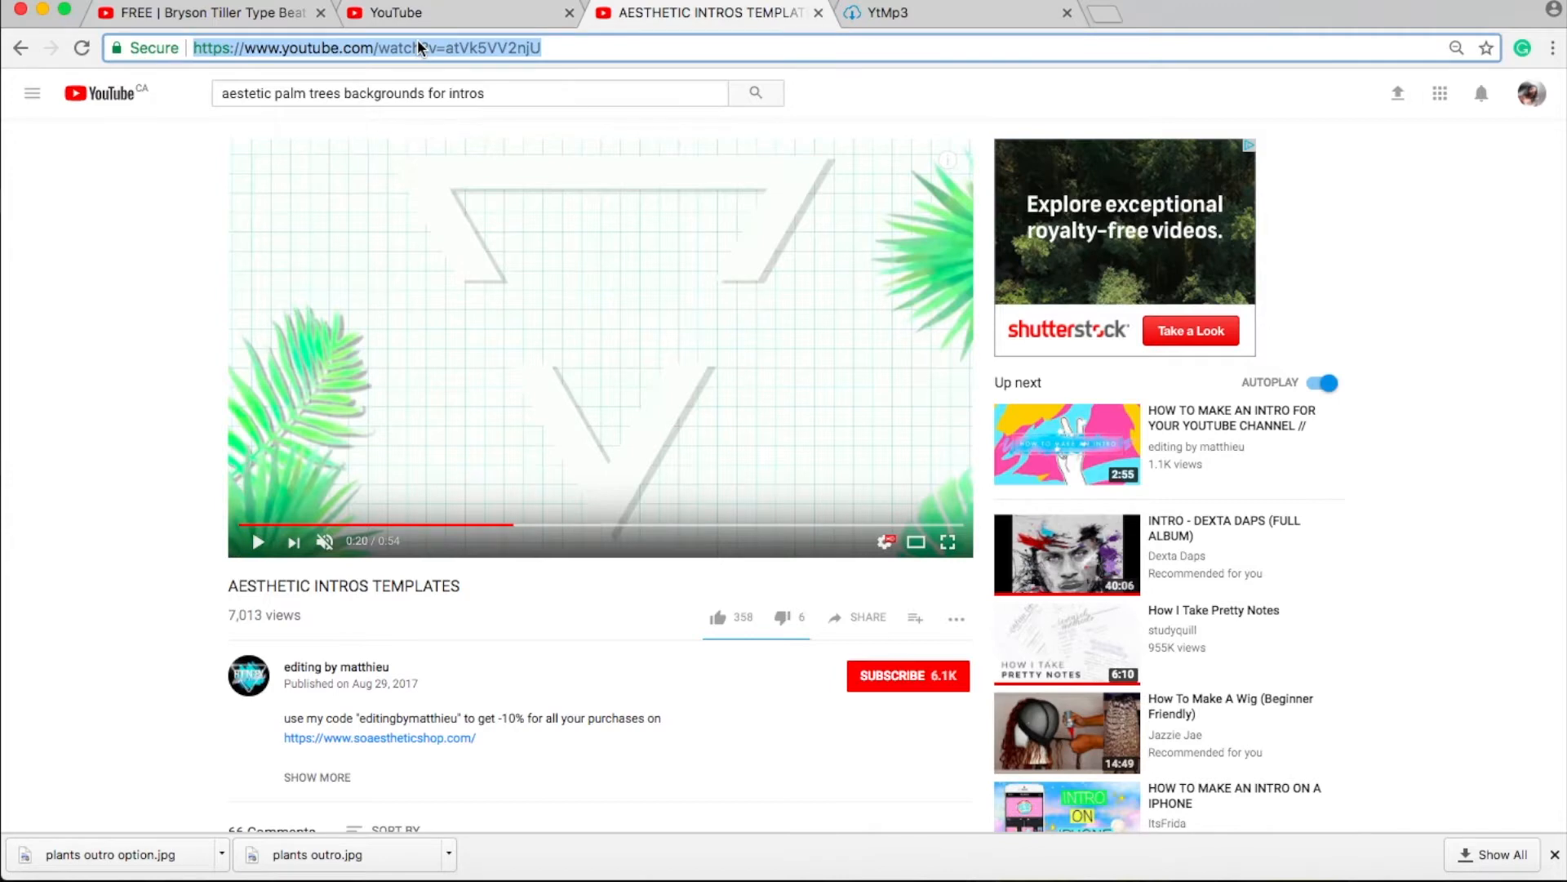
right_click(418, 47)
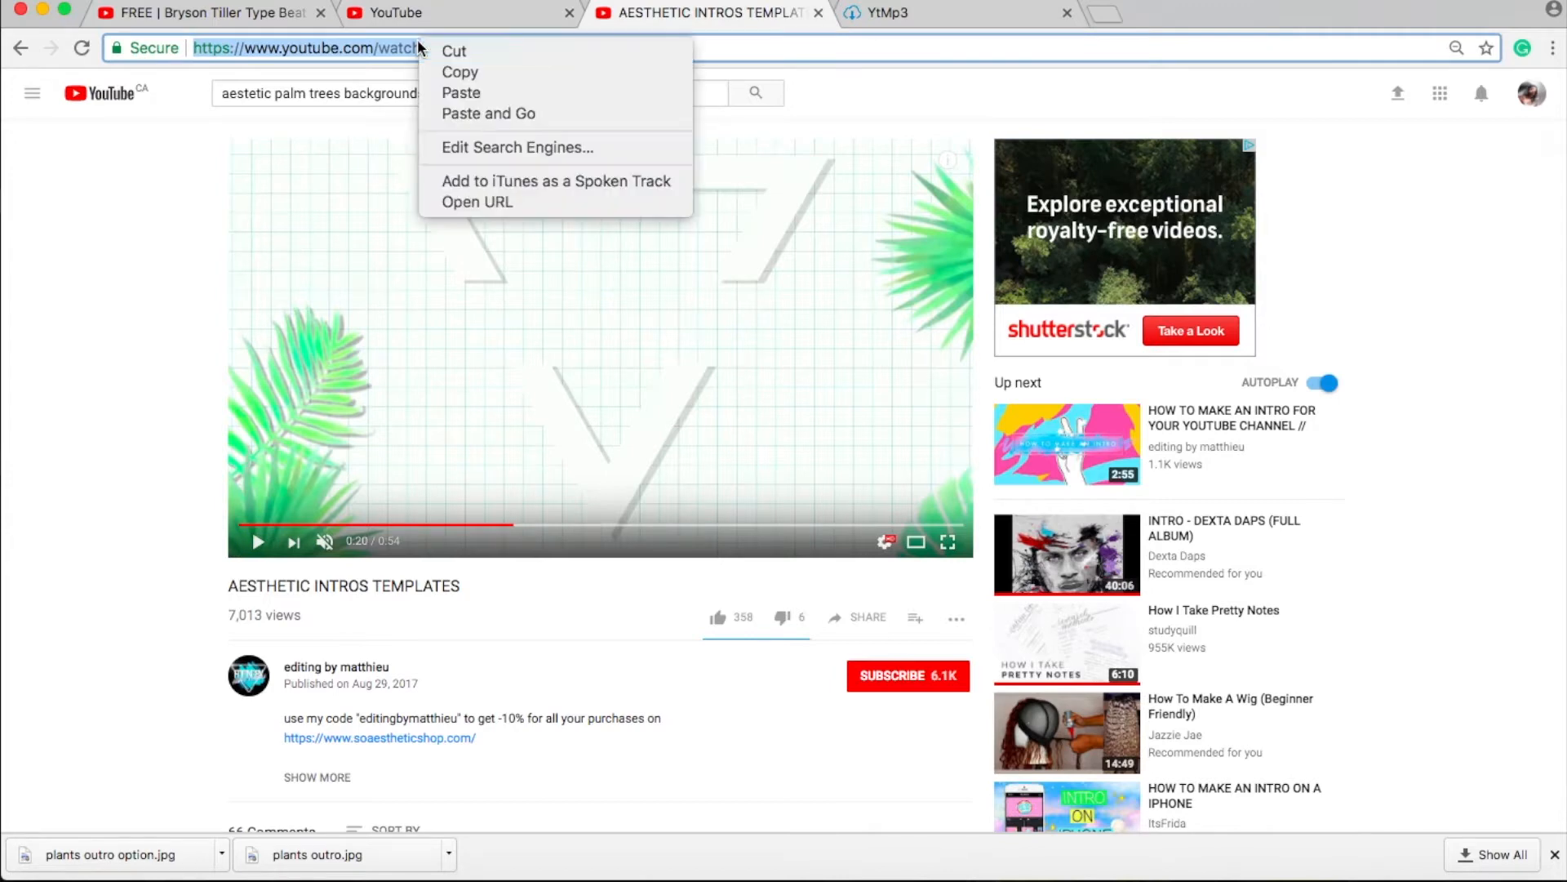
left_click(448, 74)
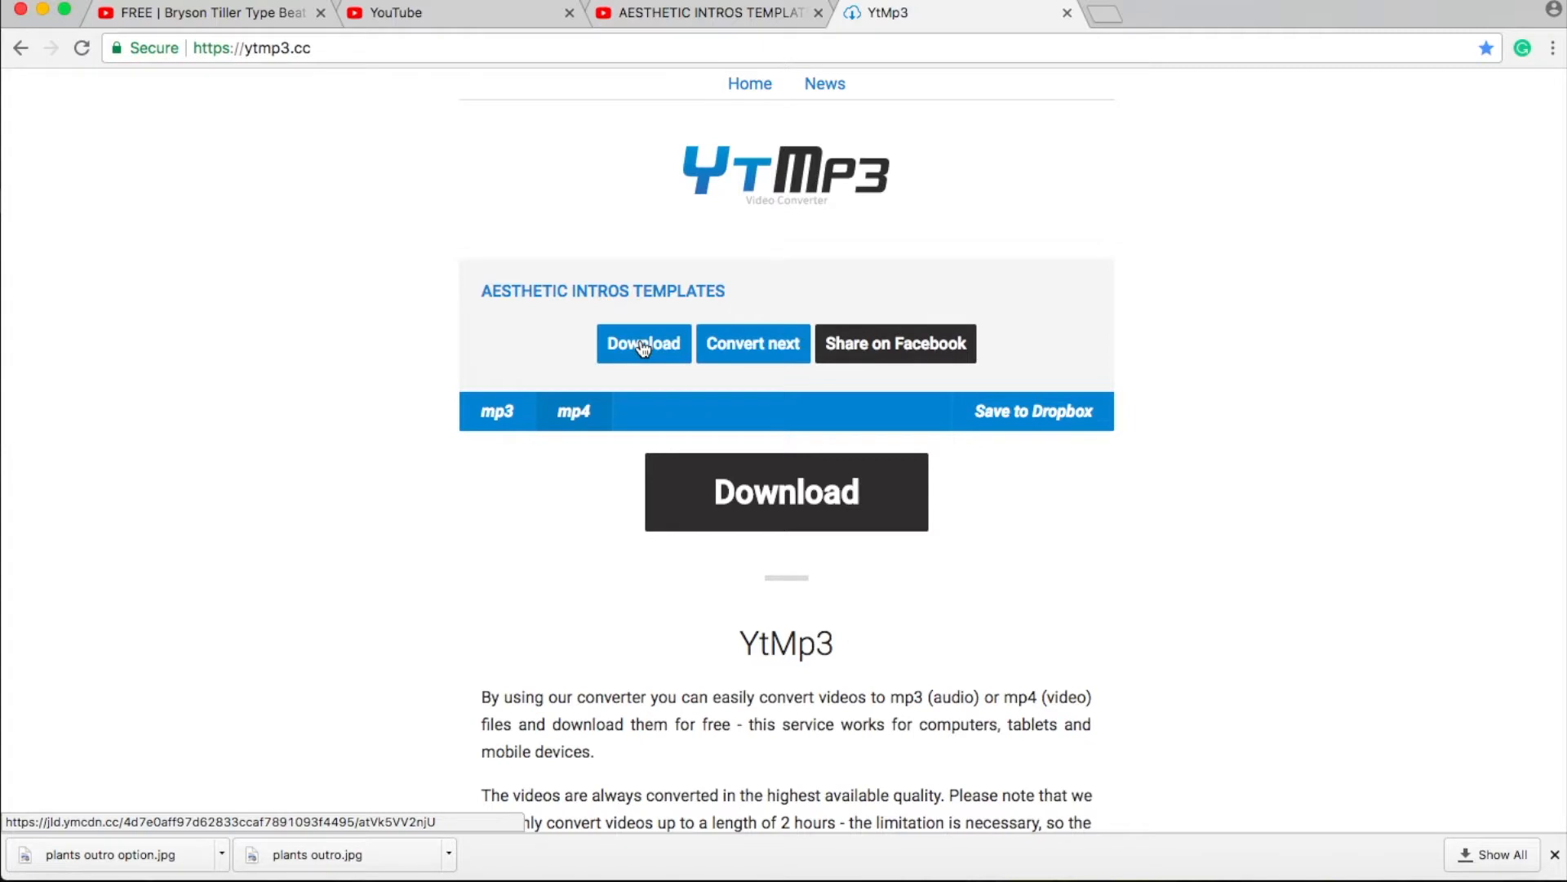
left_click(641, 342)
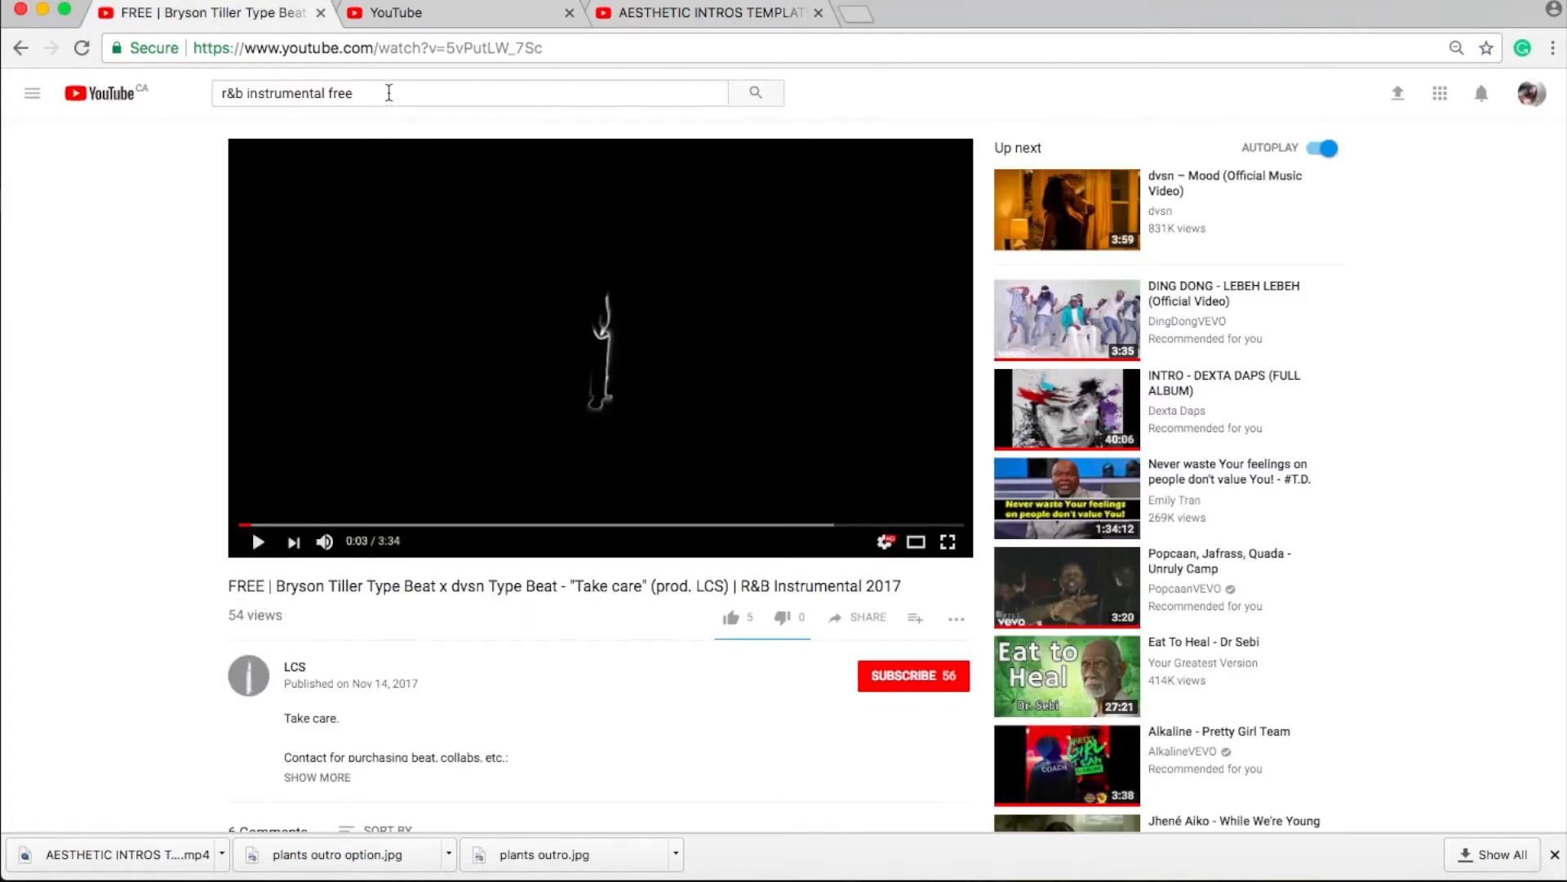
Clear the "r&b instrumental free" search text and preview the Bryson Tiller type beat from 1:06
left_click_drag(389, 92, 217, 96)
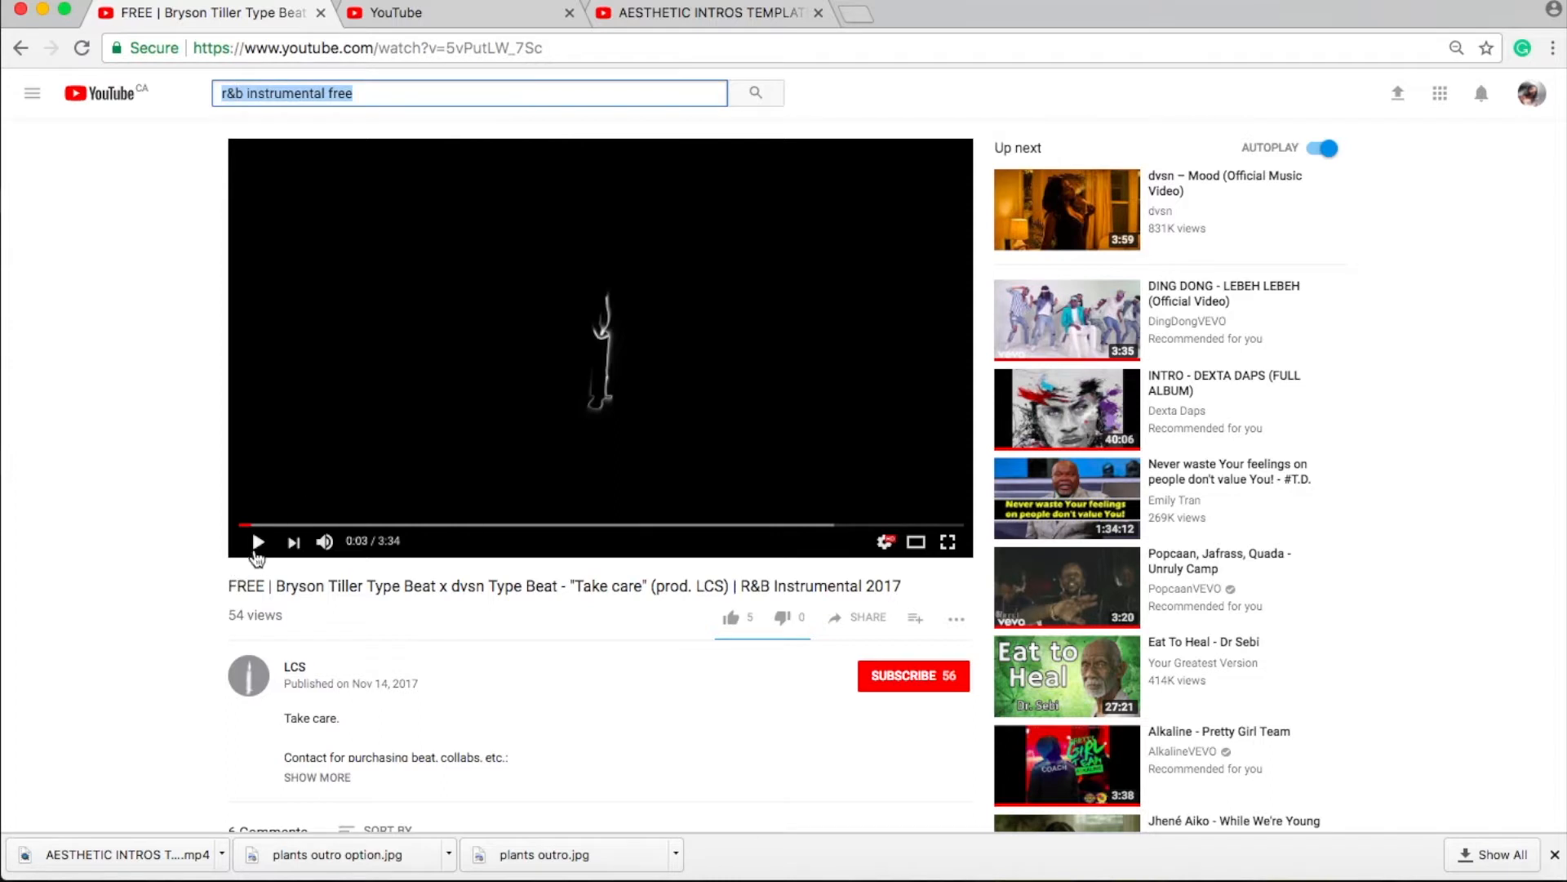
key("BackSpace")
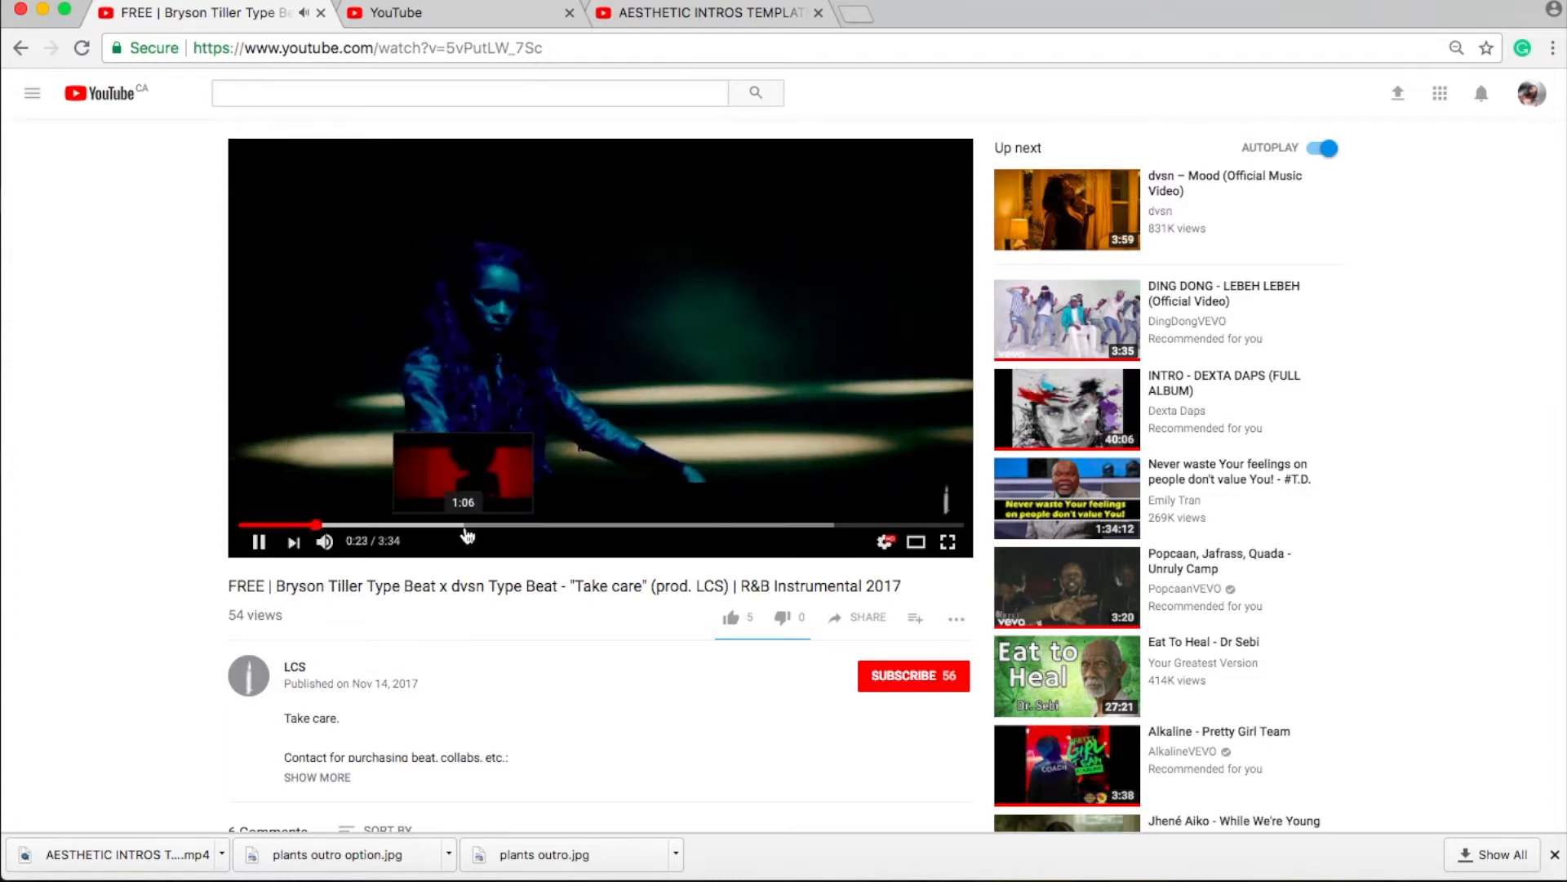
left_click(465, 526)
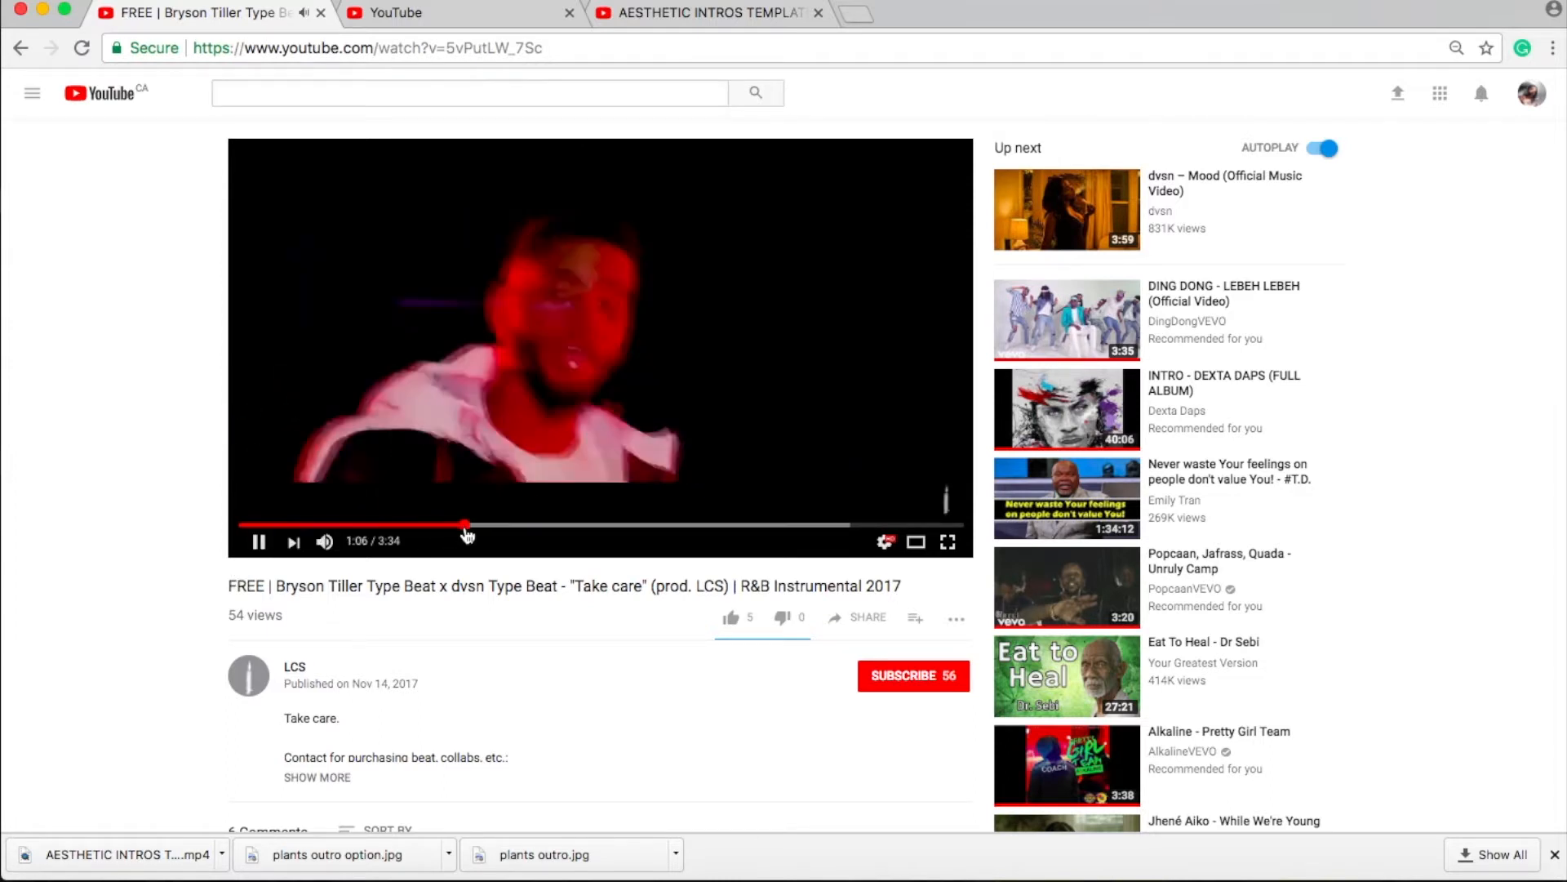
Copy the Bryson Tiller type beat's video link and use it to download the track as an MP3 from YtMp3
left_click(338, 49)
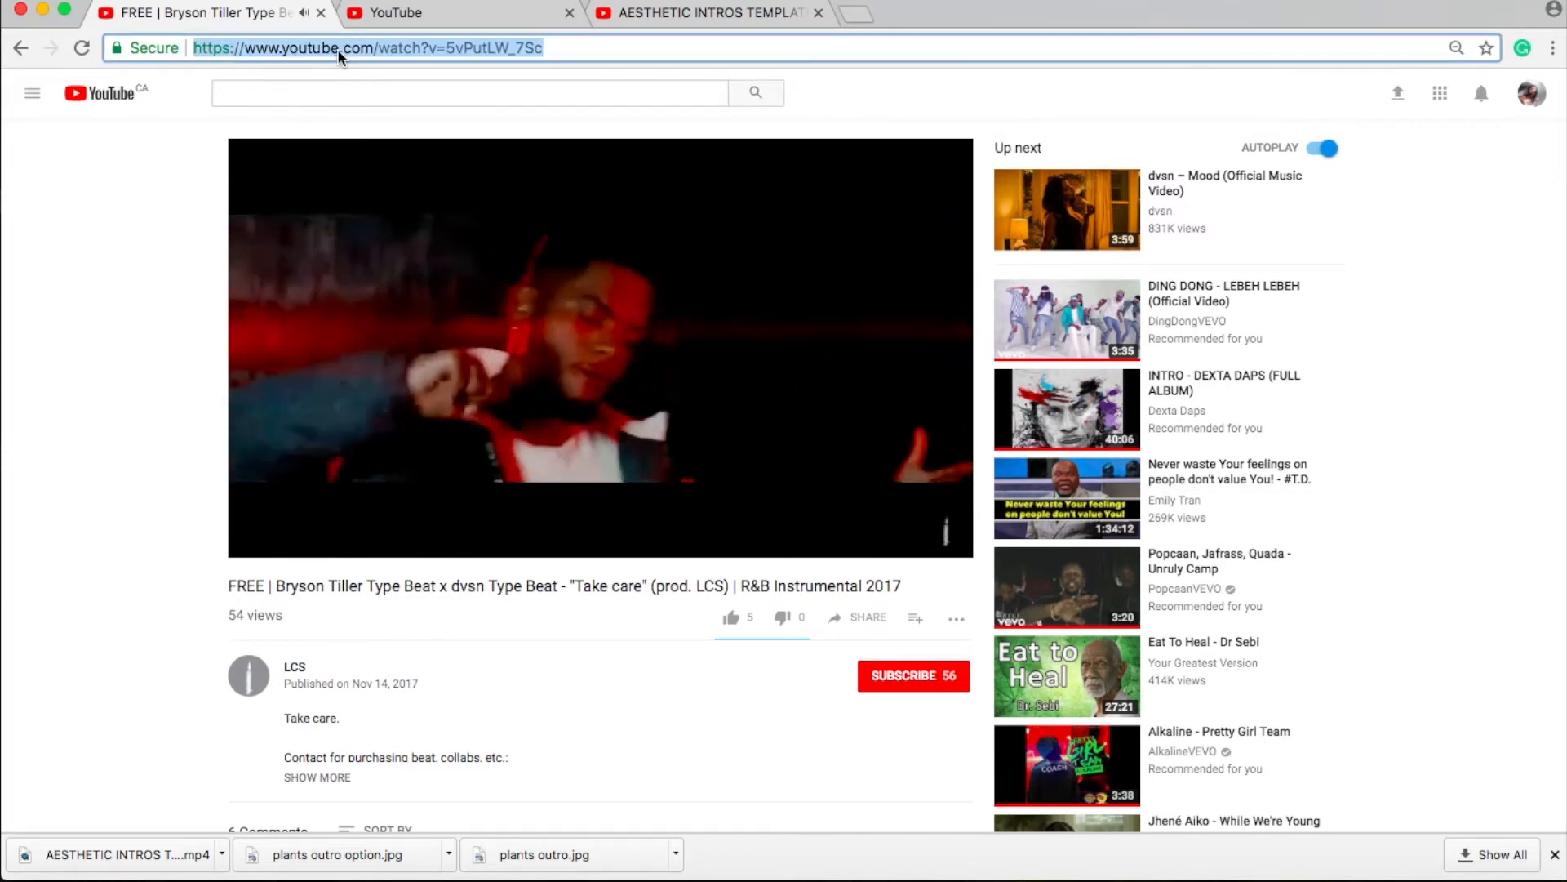
right_click(337, 49)
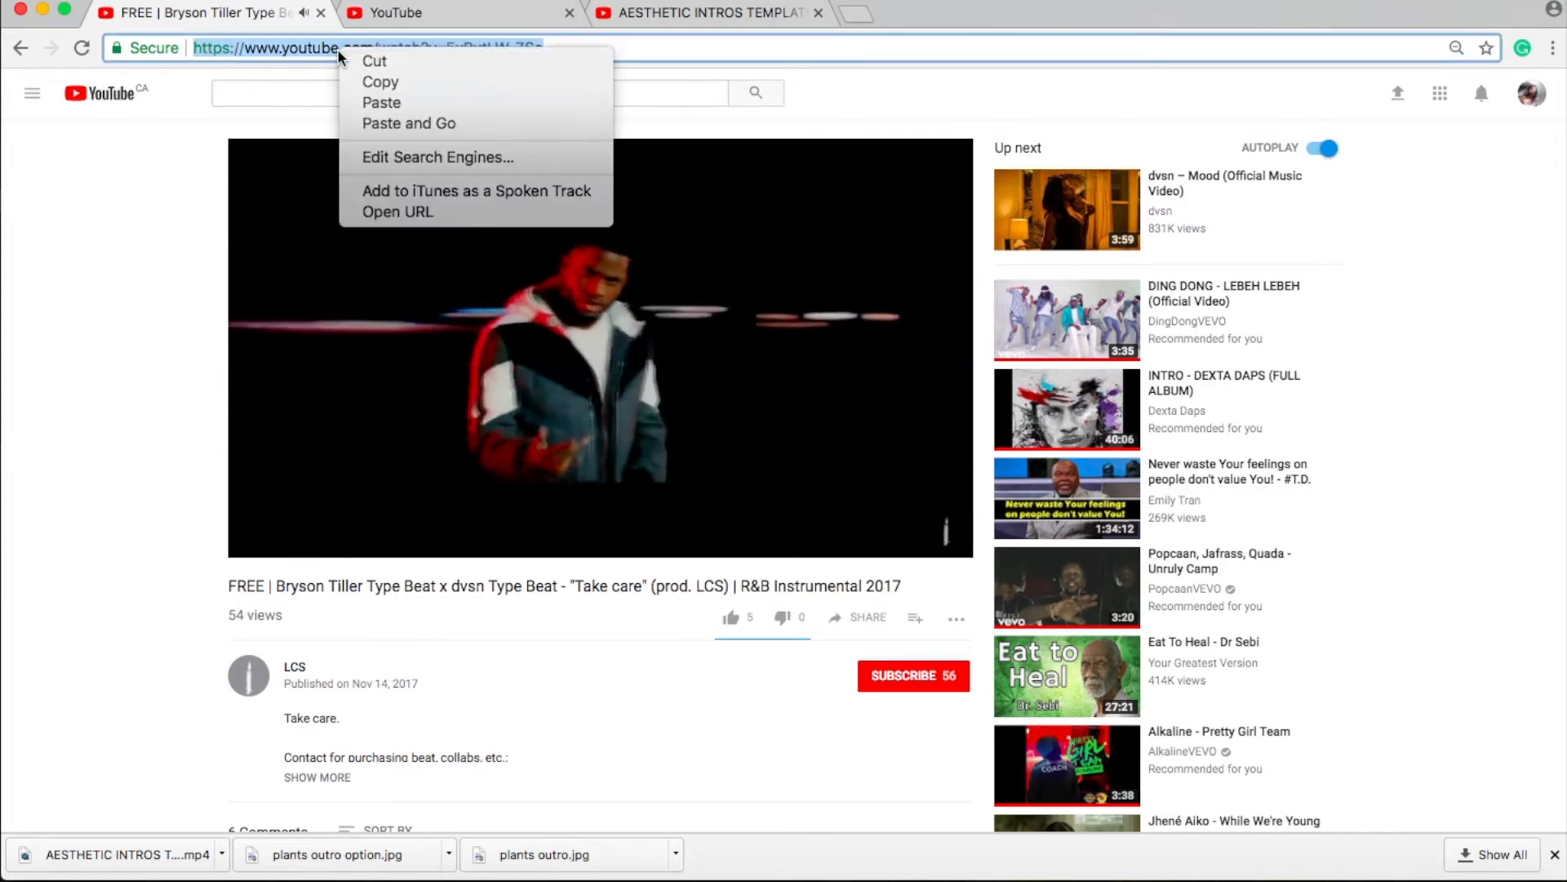
left_click(380, 82)
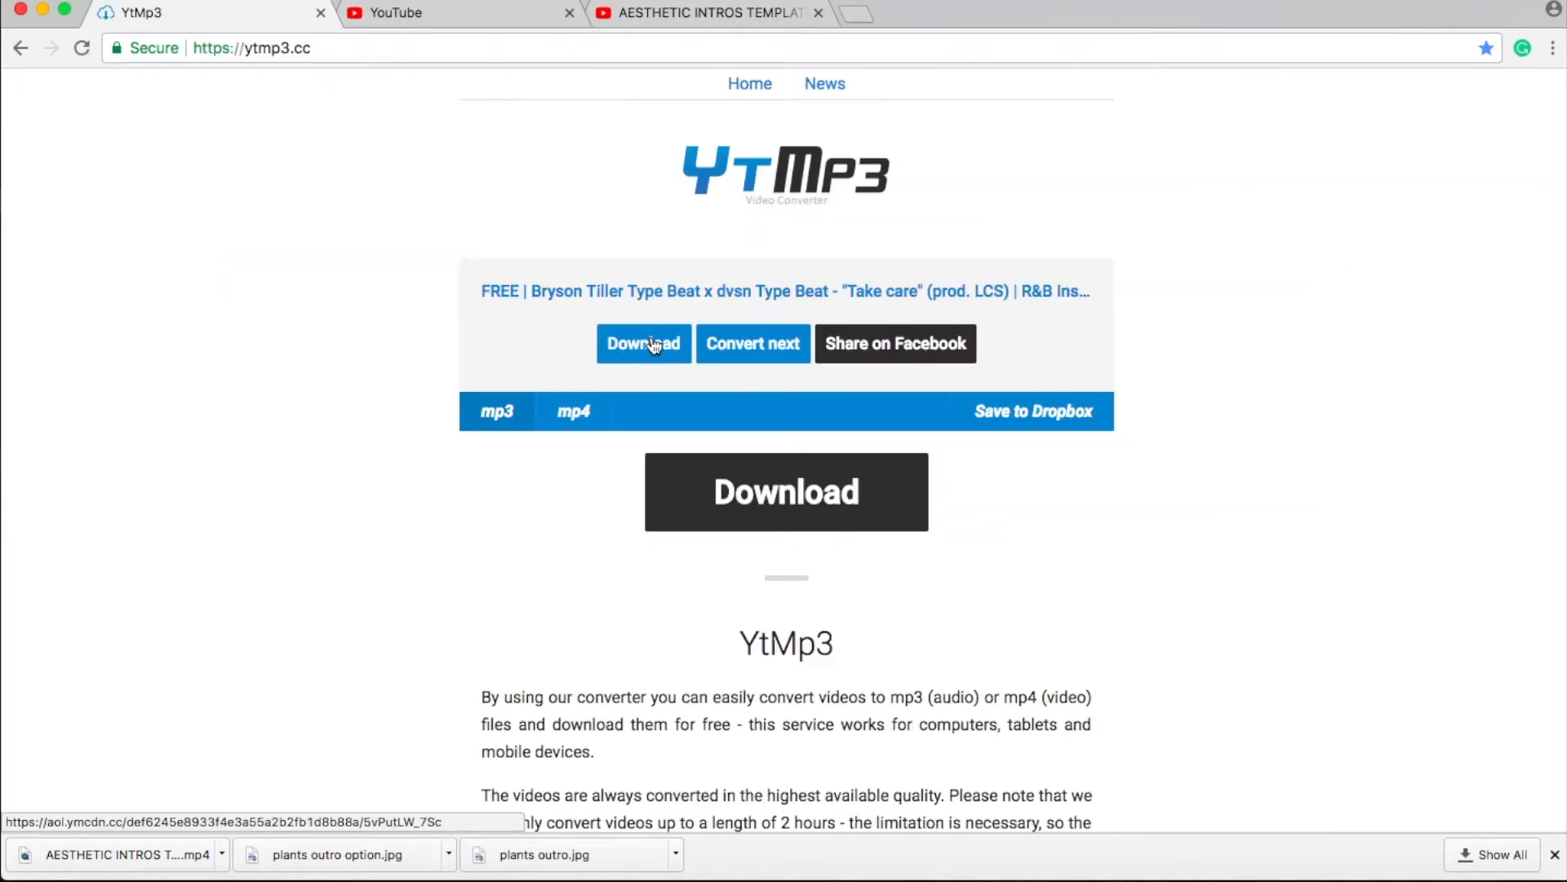
left_click(653, 344)
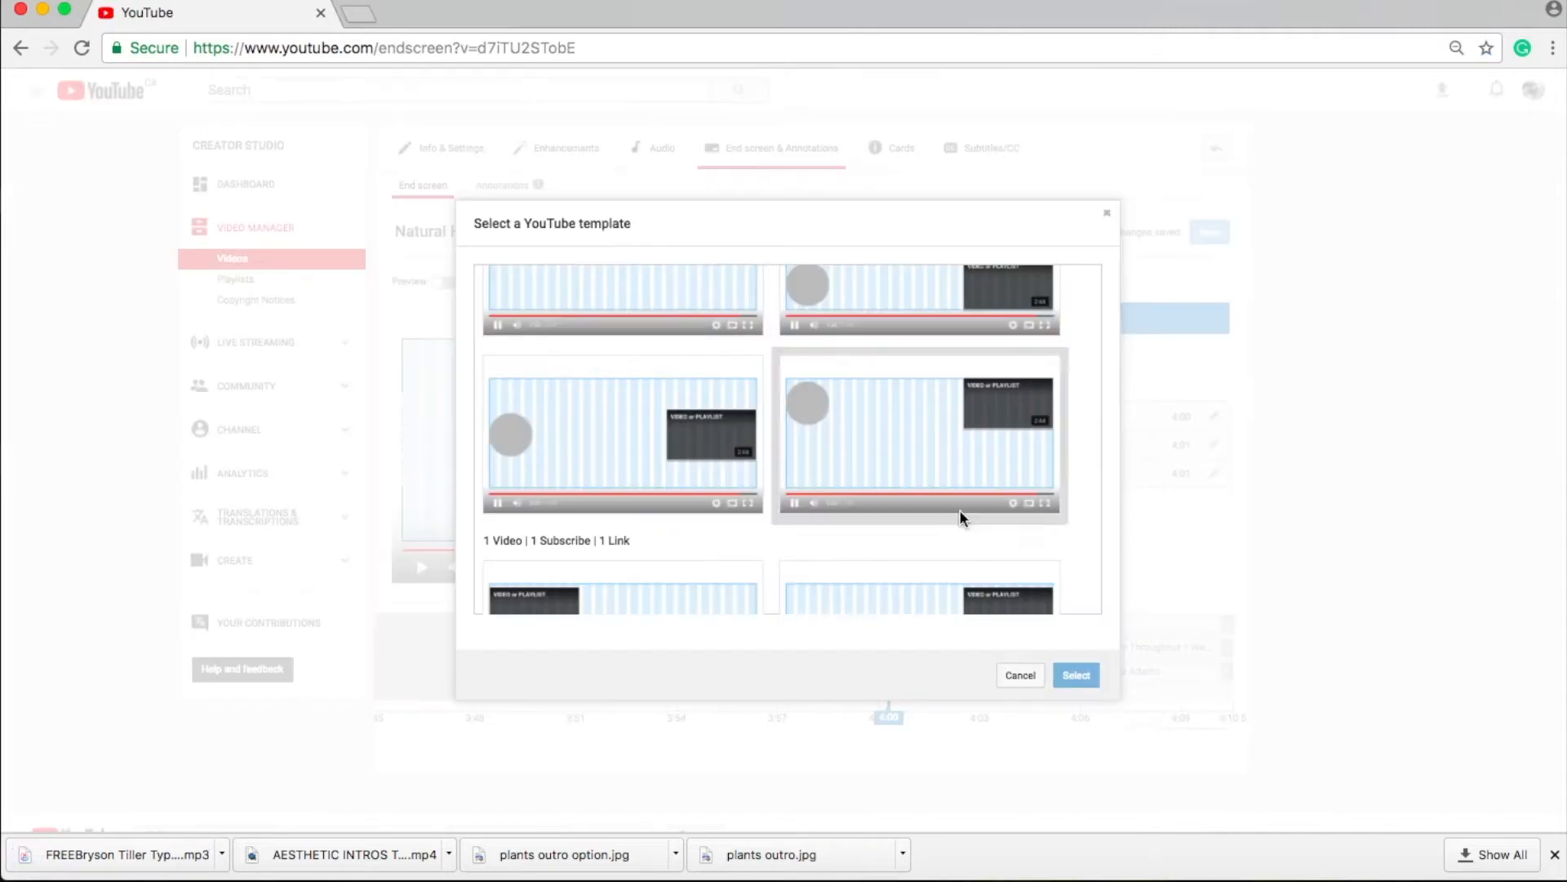
Reopen the end screen template list and examine the layouts, especially those combining two videos with a subscribe element
left_click(1017, 672)
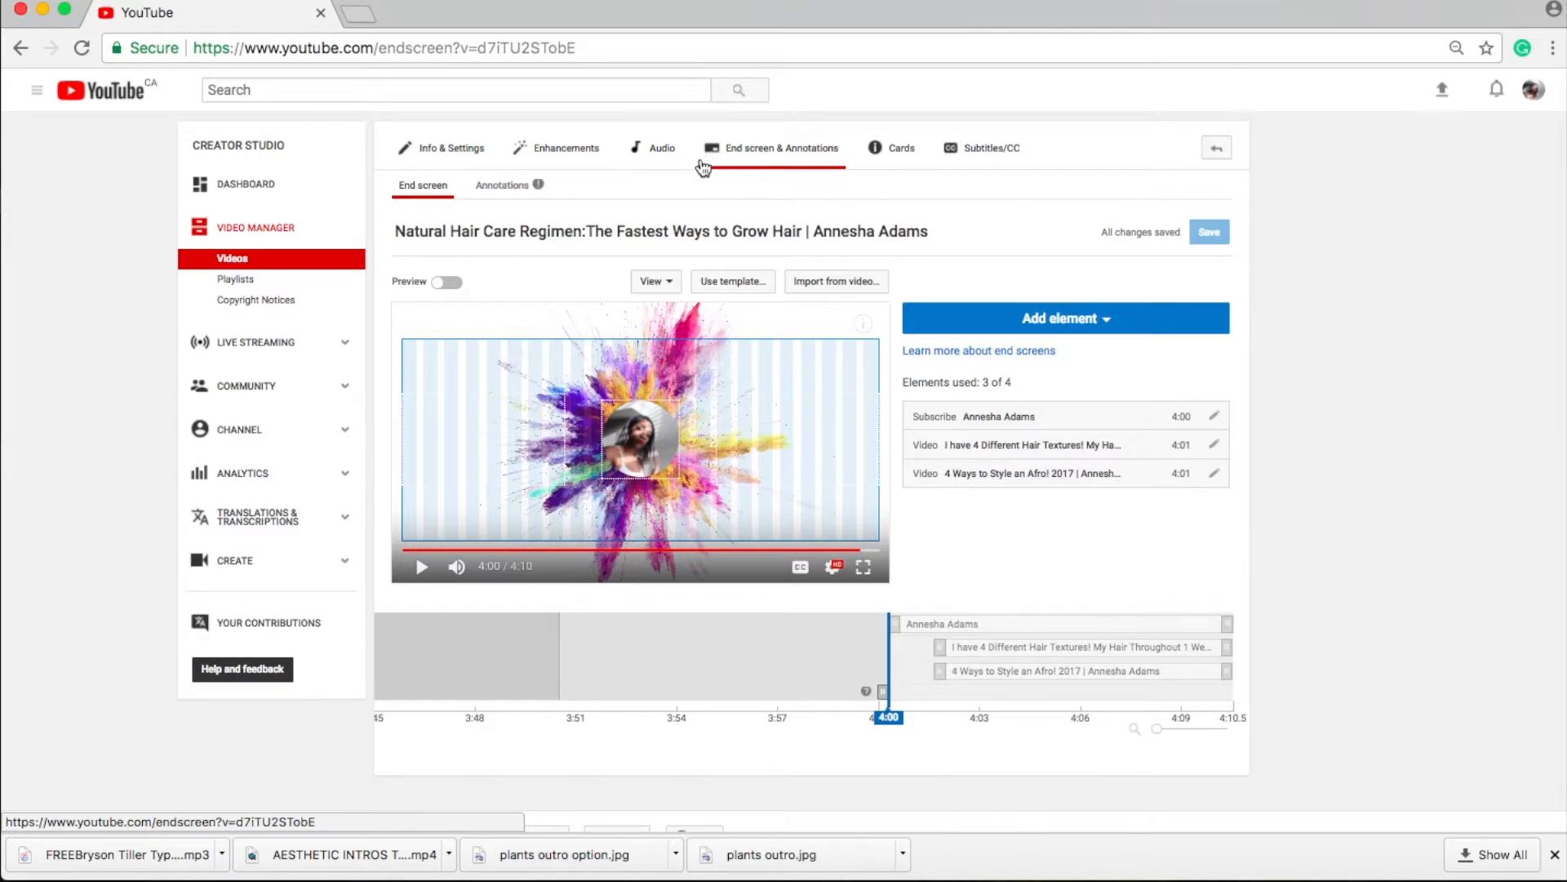
mouse_move(854, 153)
left_mouse_down()
mouse_move(688, 158)
mouse_move(706, 153)
left_mouse_up()
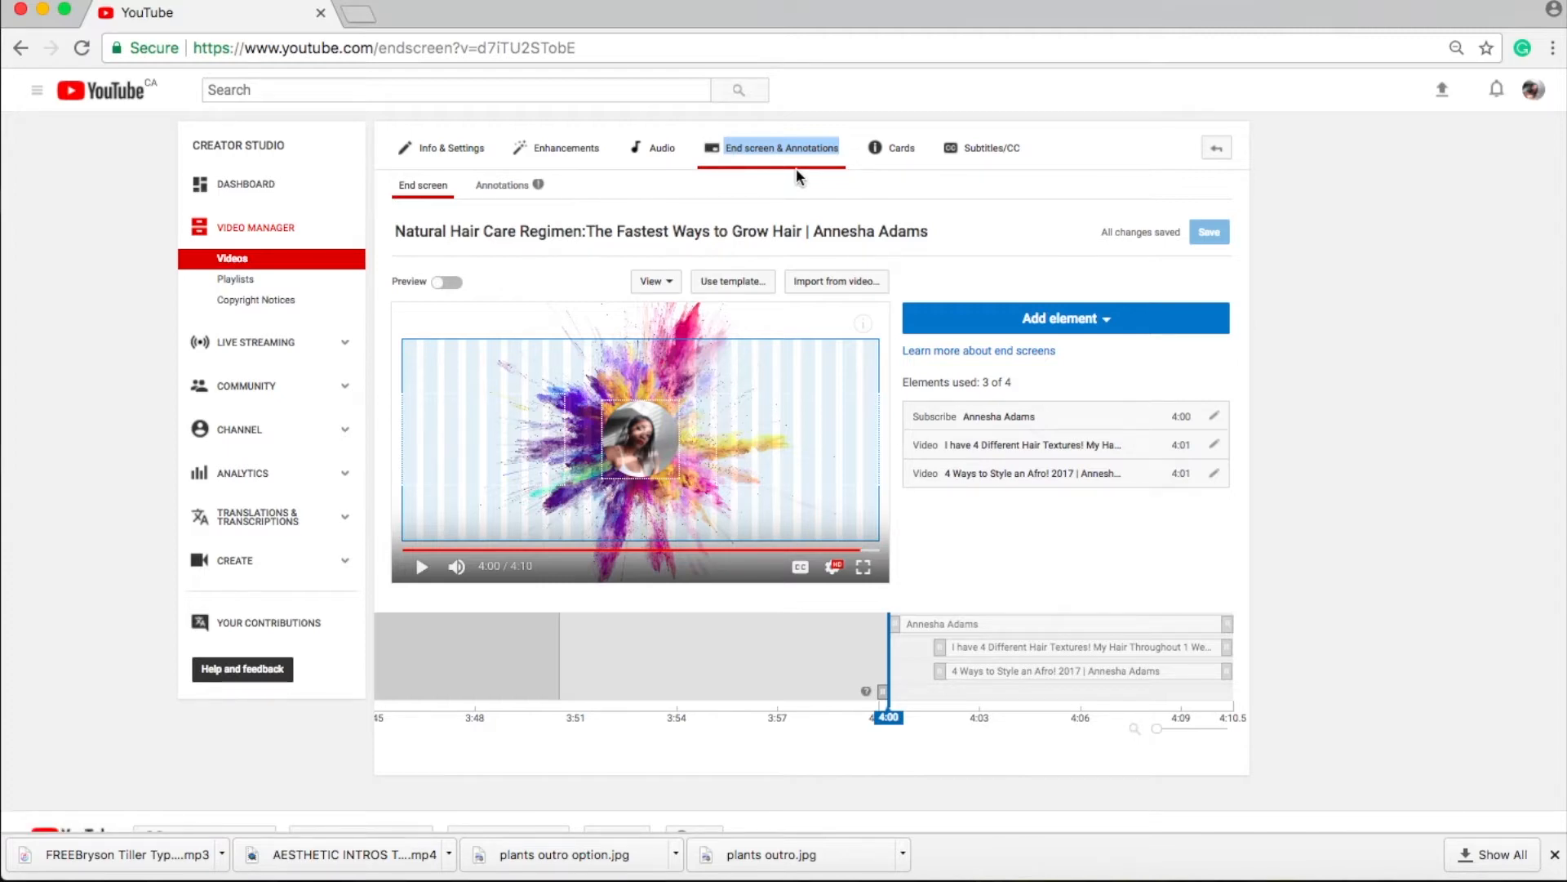
left_click(744, 282)
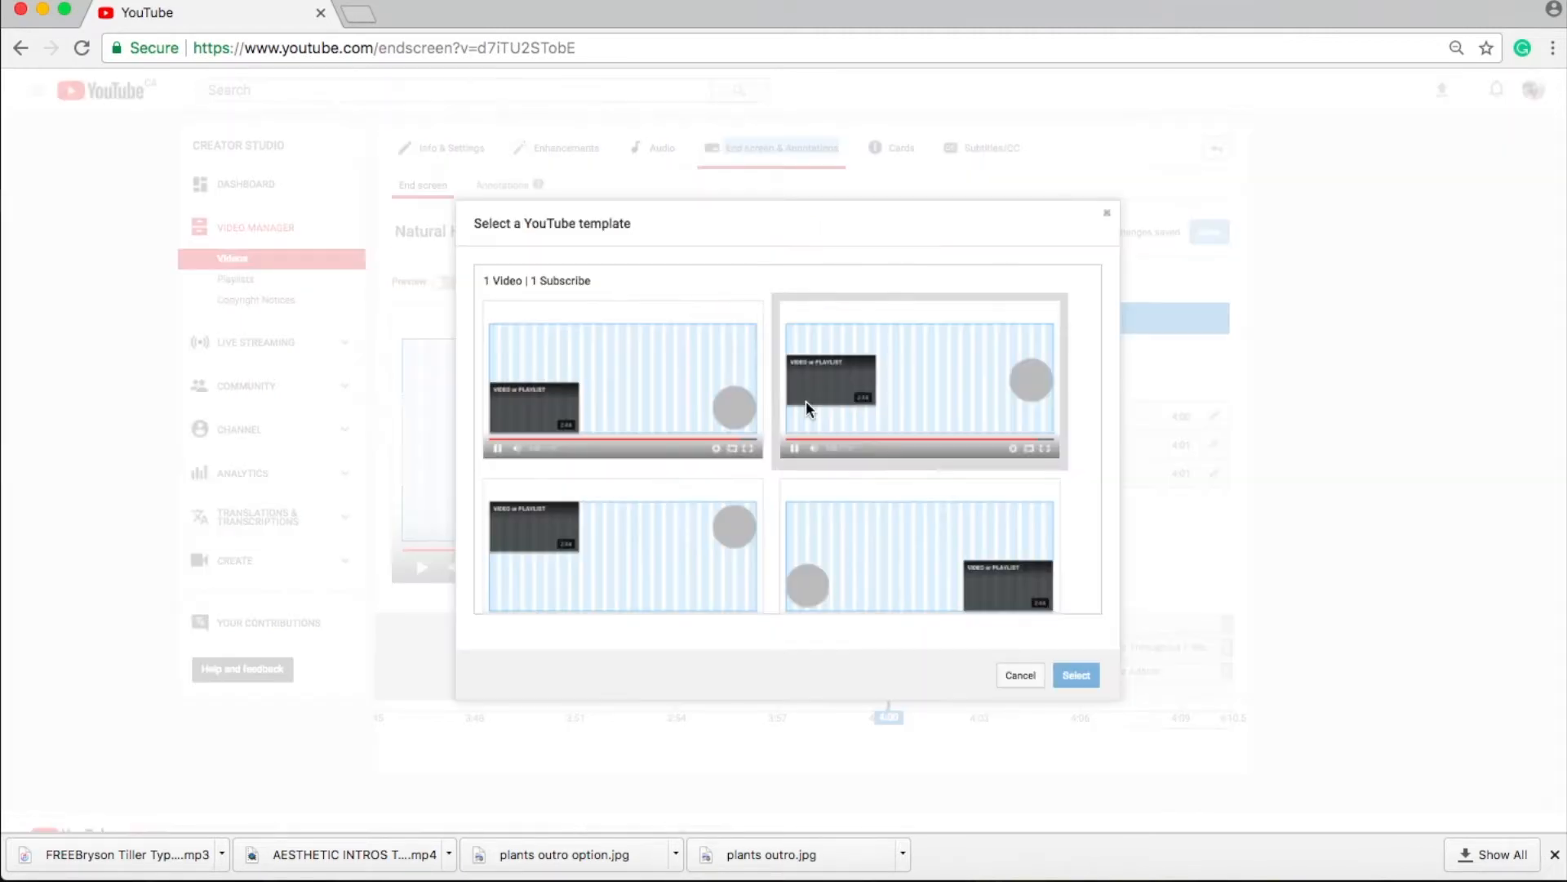
scroll(806, 400, "down", 3)
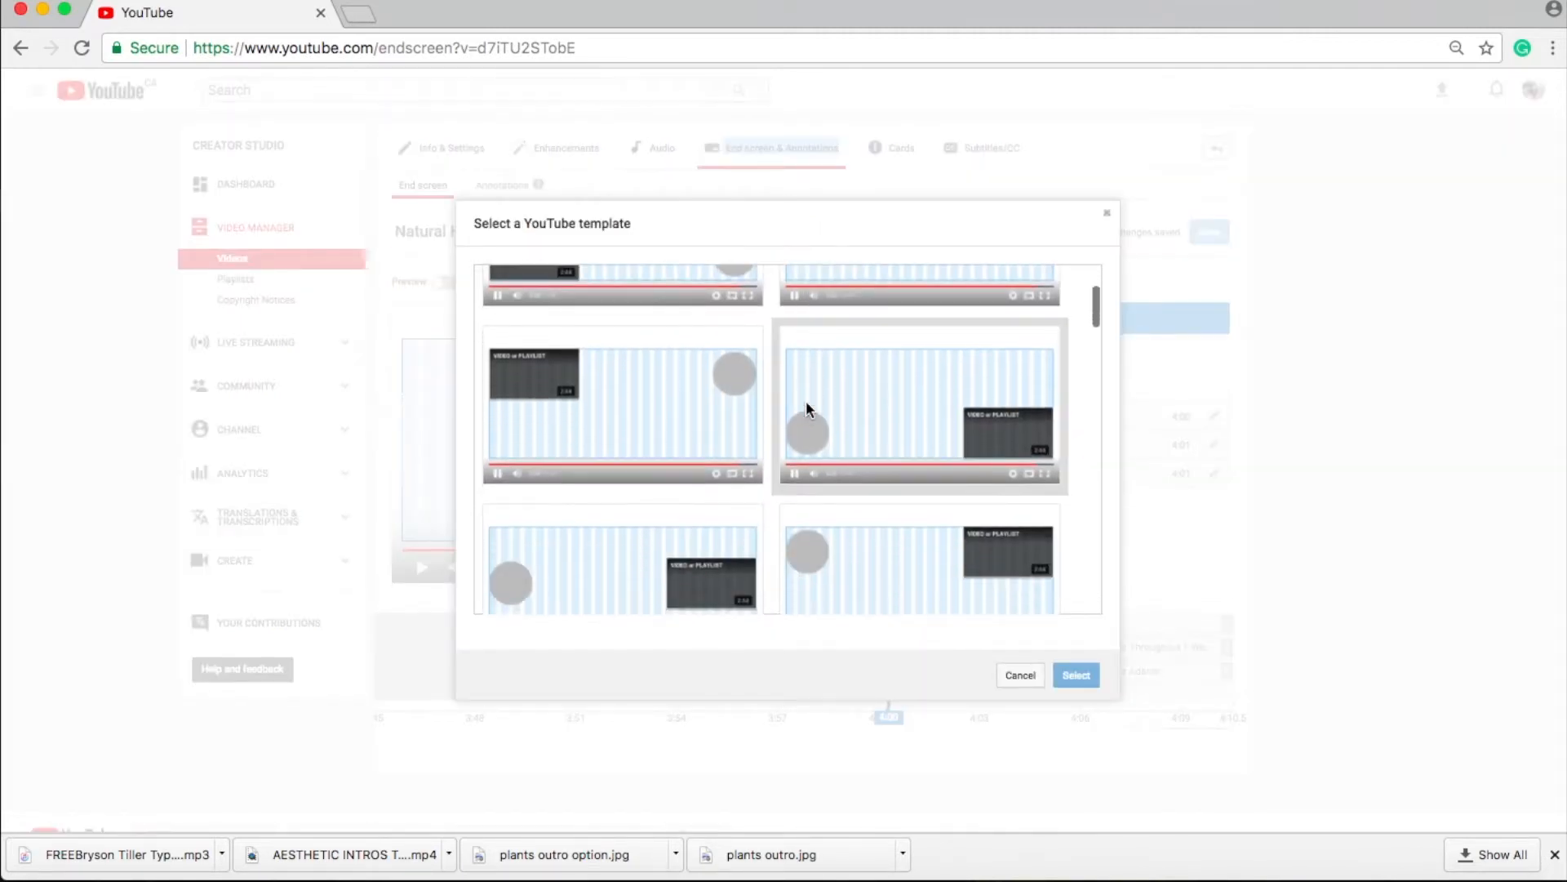
scroll(806, 400, "down", 2)
scroll(808, 409, "down", 2)
scroll(806, 400, "down", 6)
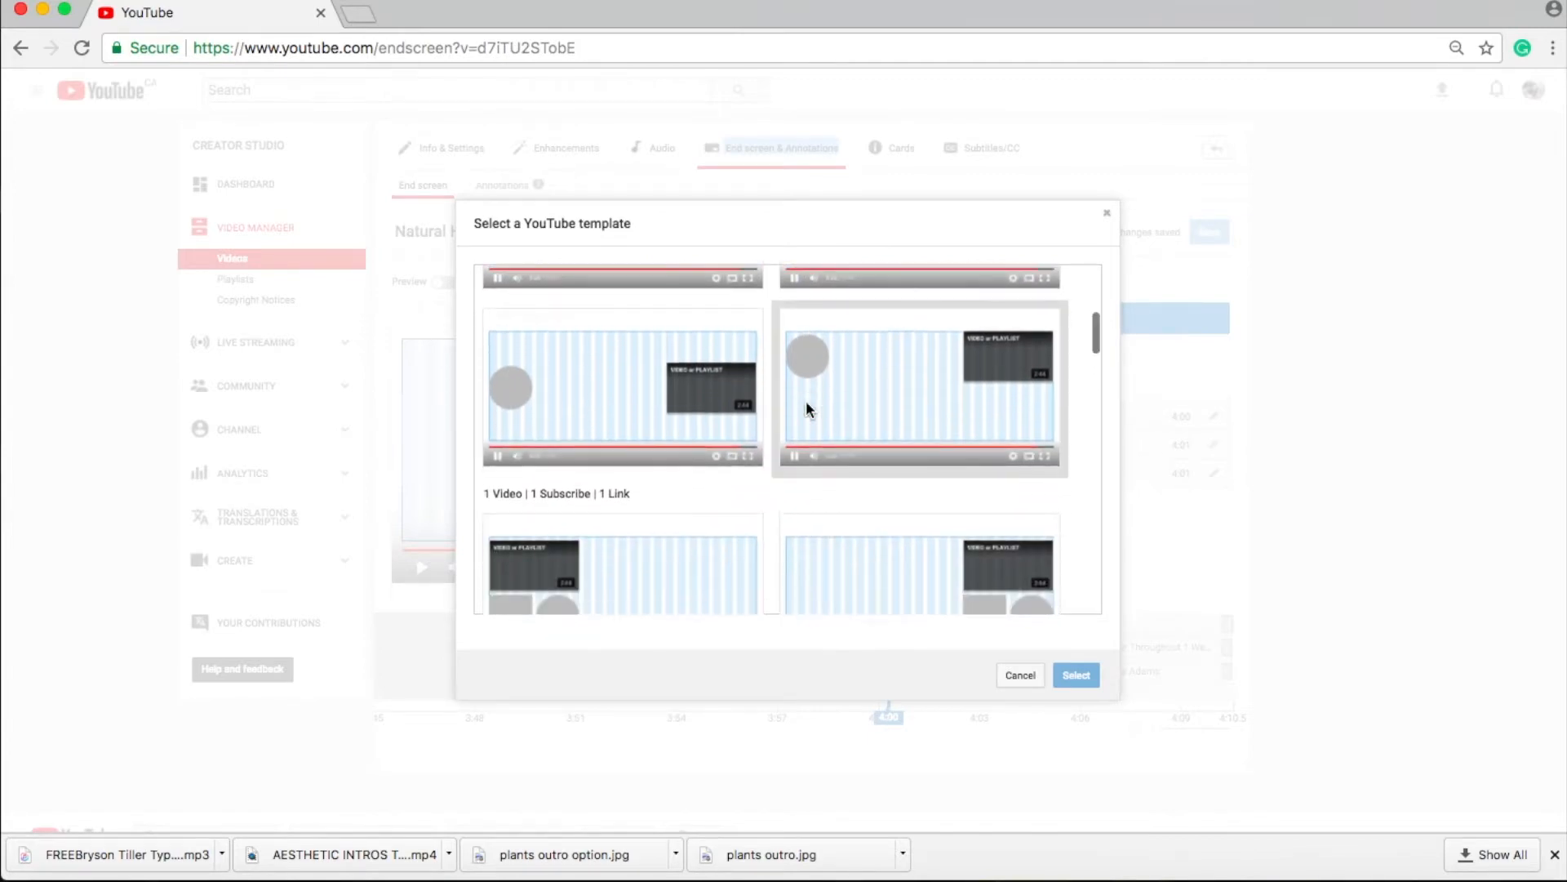
scroll(805, 404, "down", 3)
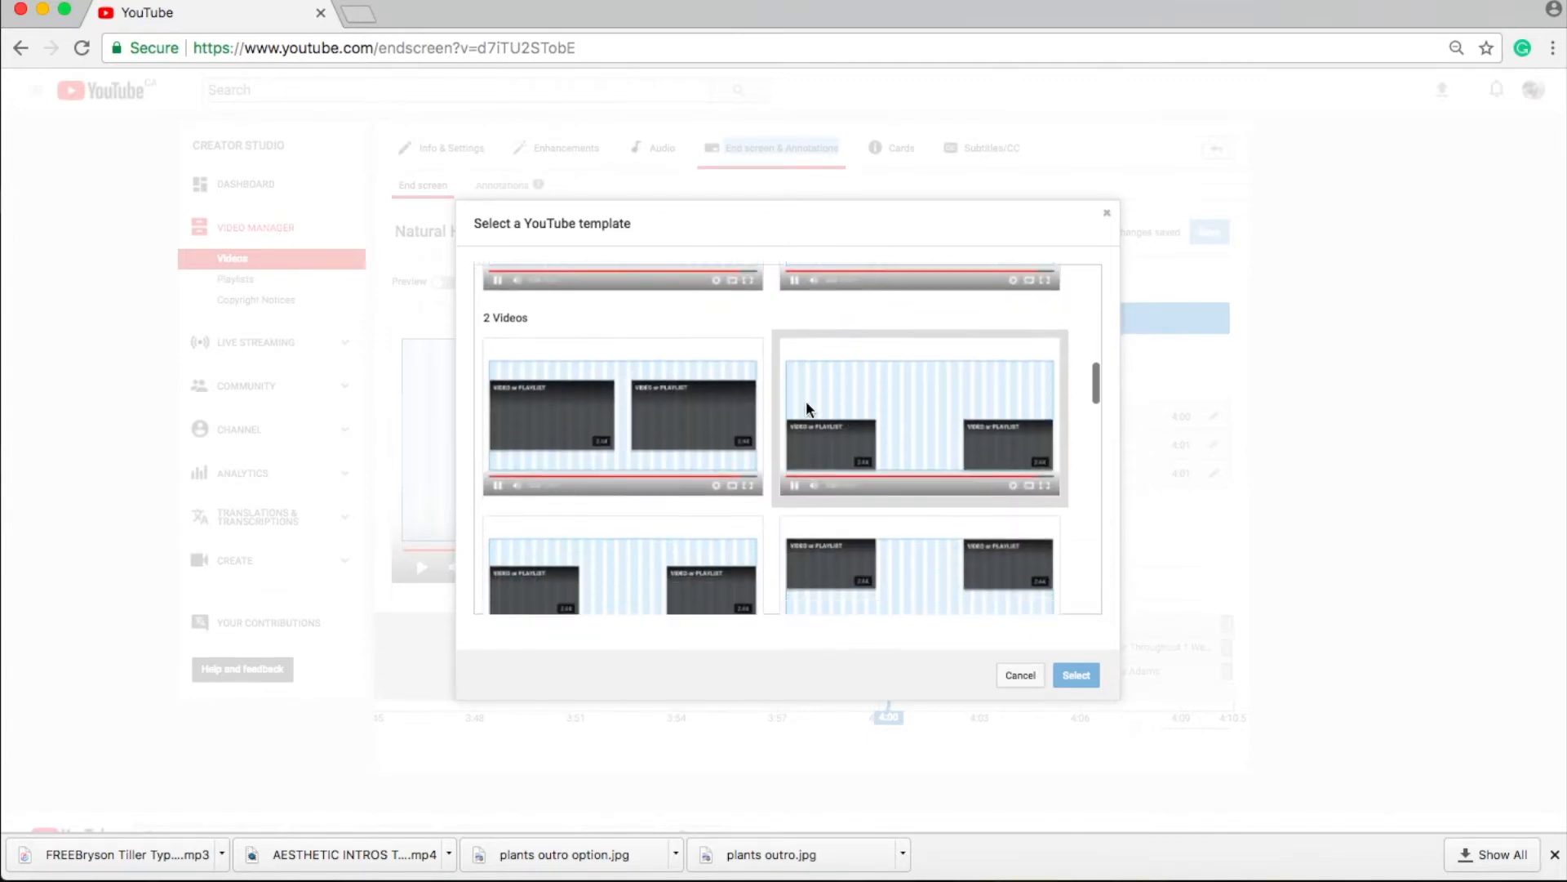
scroll(805, 400, "down", 6)
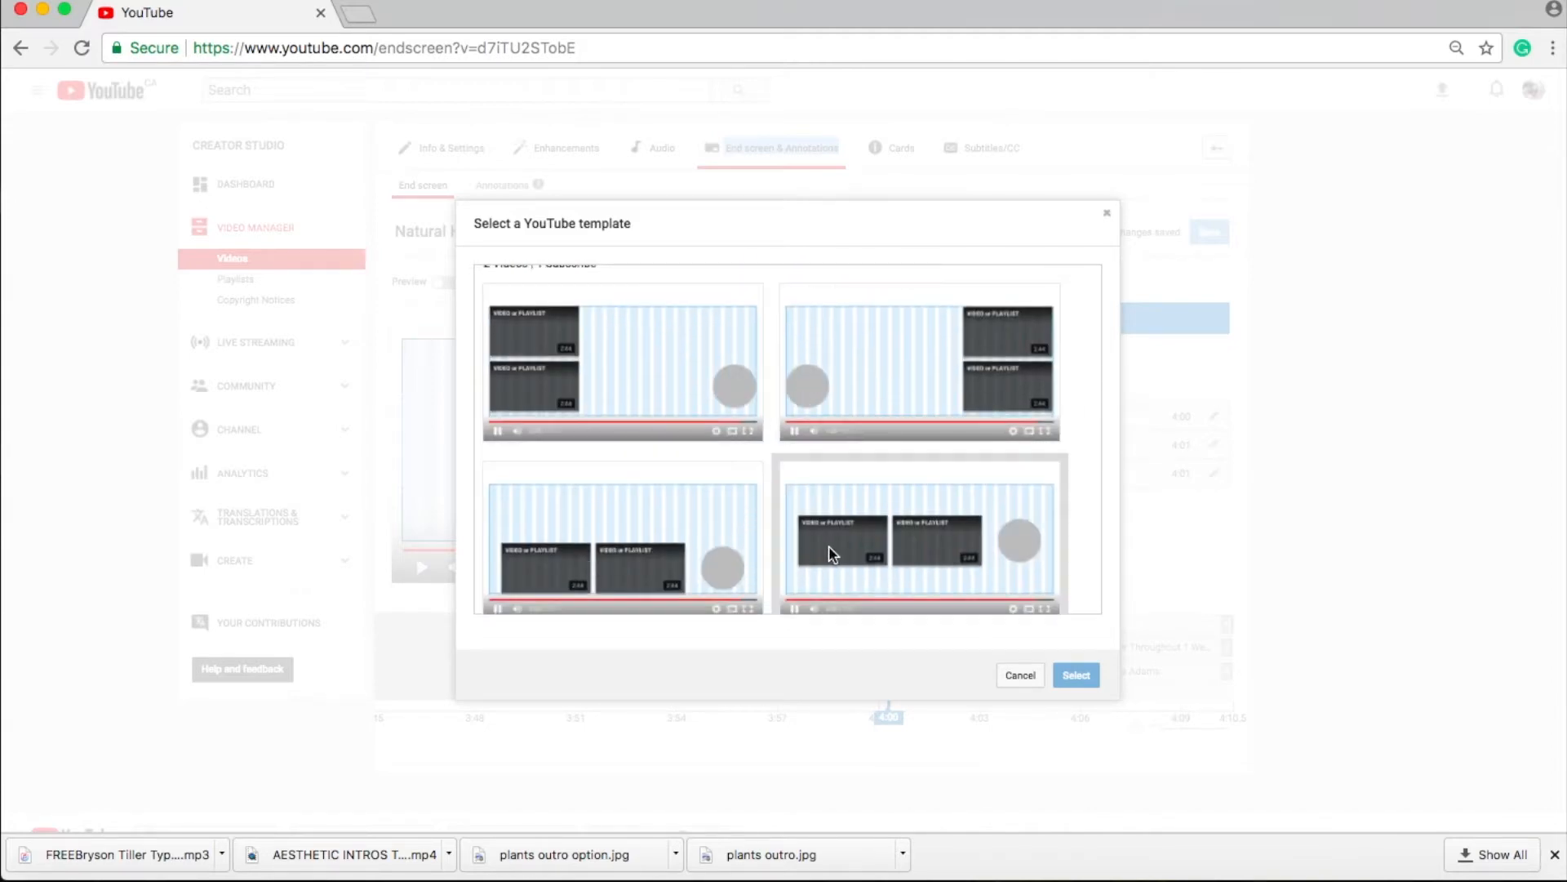
scroll(833, 554, "down", 3)
scroll(833, 554, "down", 4)
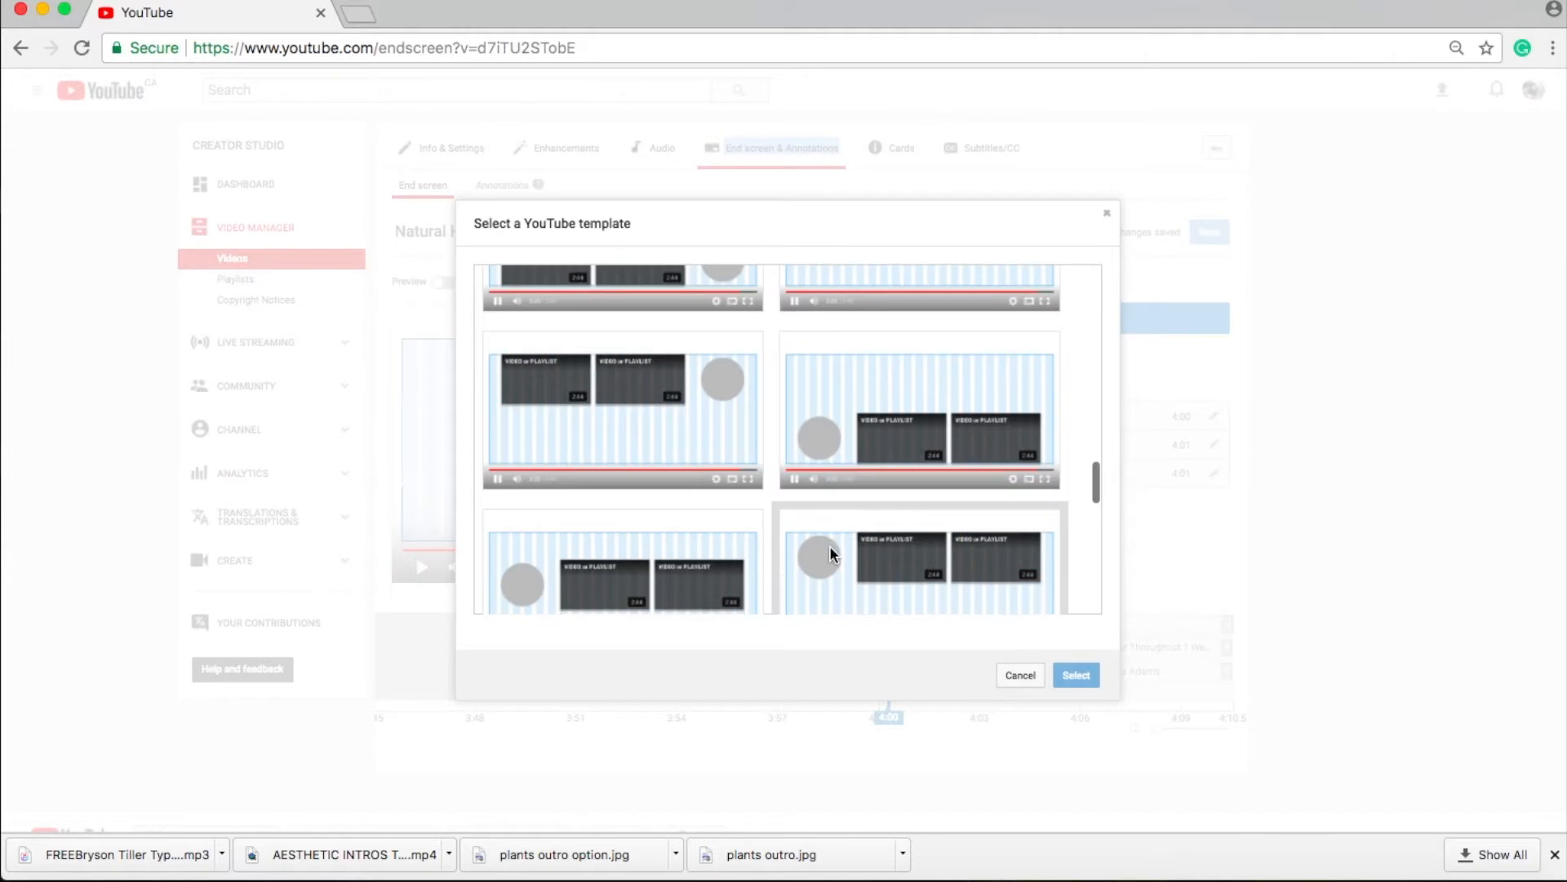
scroll(829, 545, "down", 2)
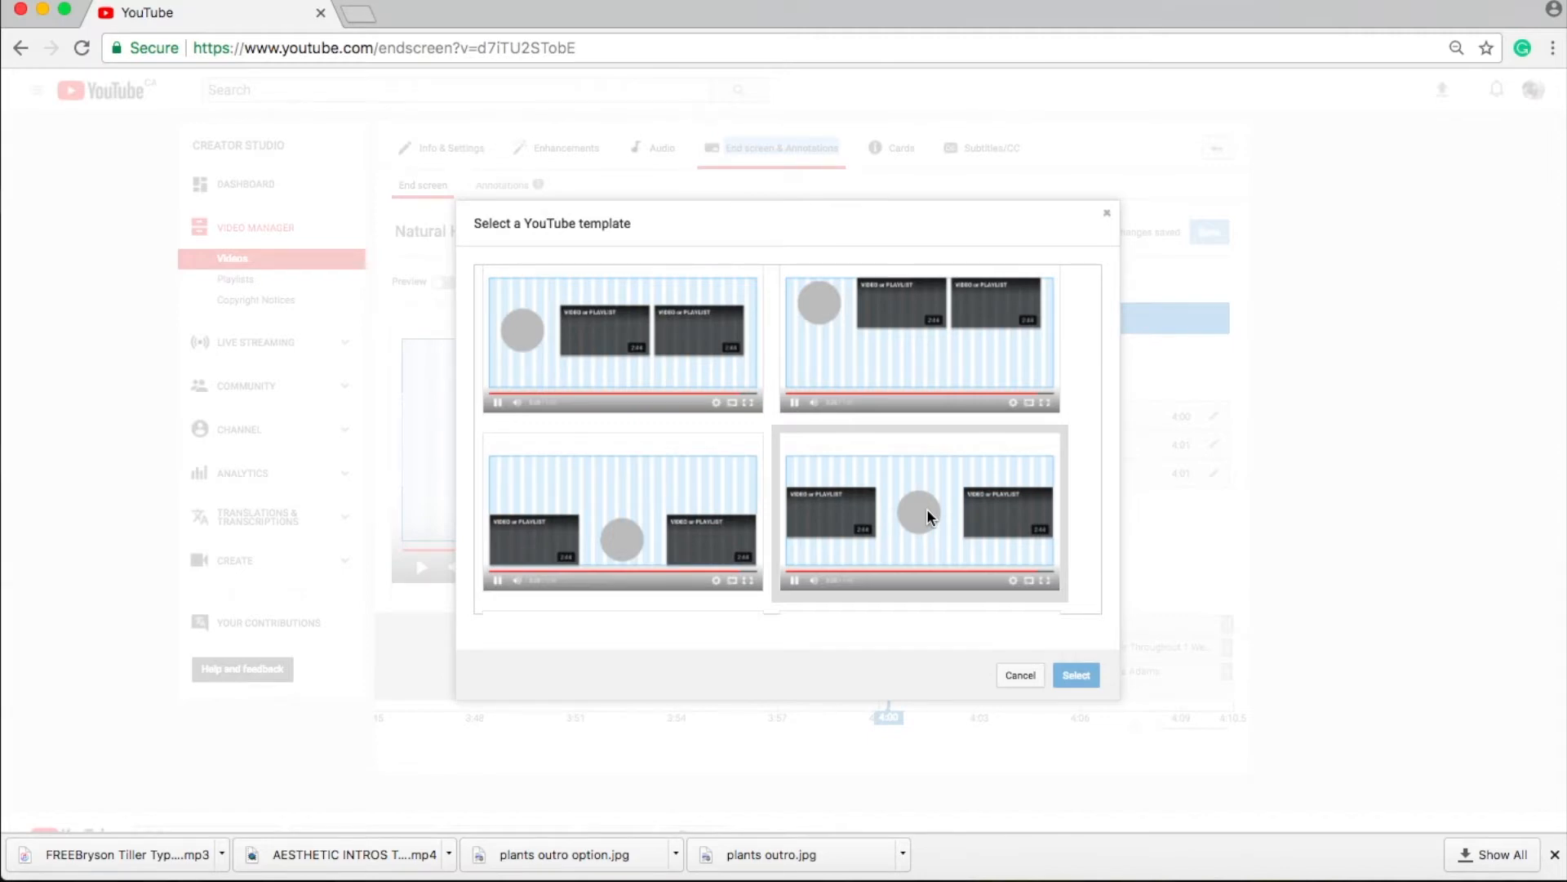
scroll(707, 486, "down", 3)
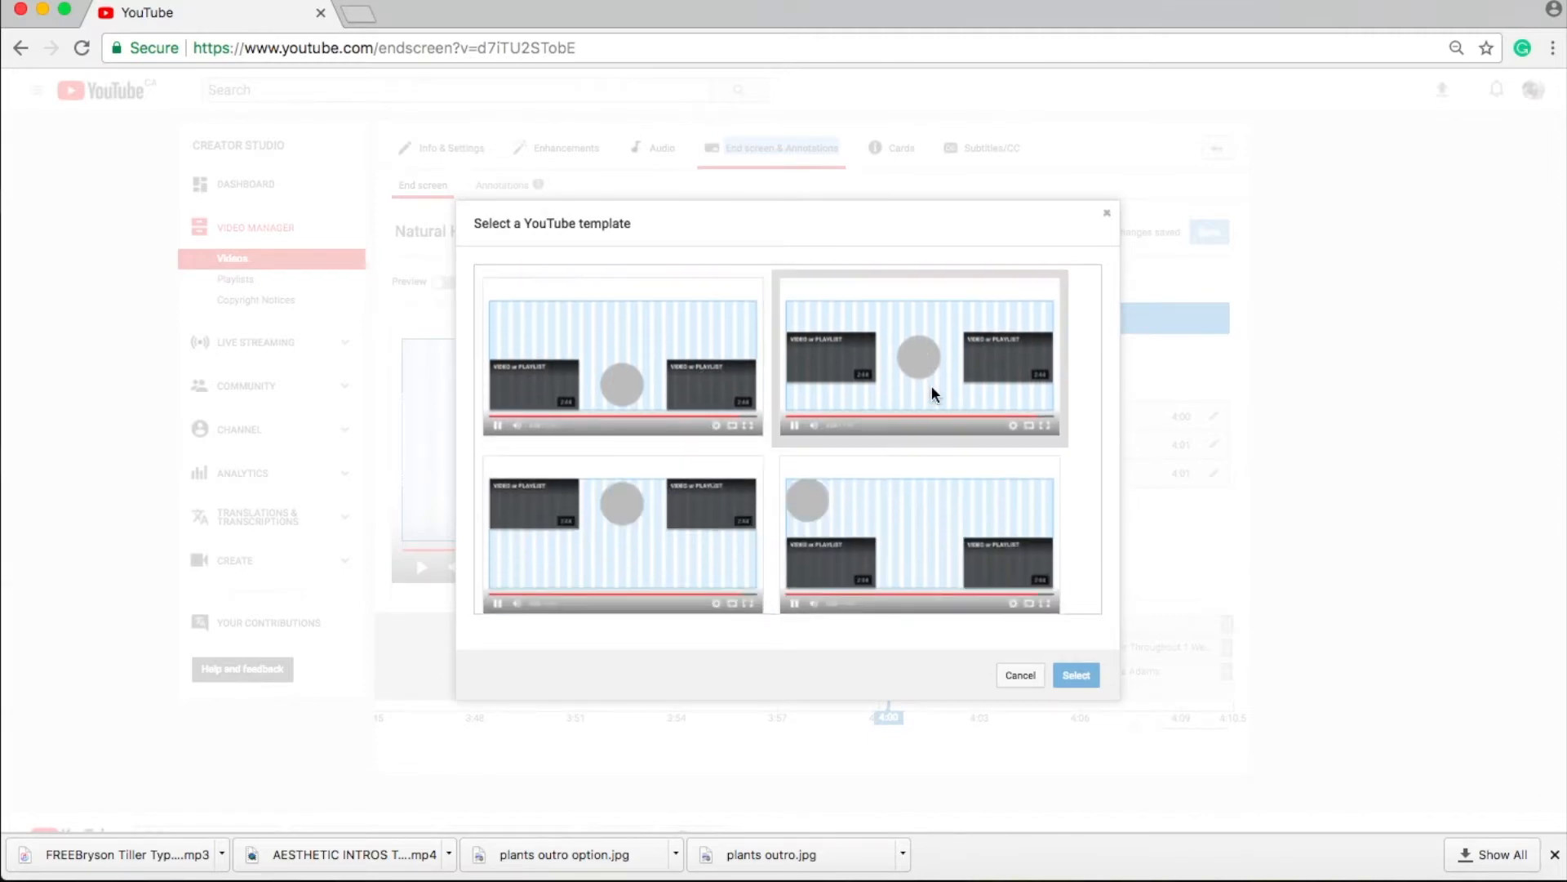
scroll(656, 572, "down", 4)
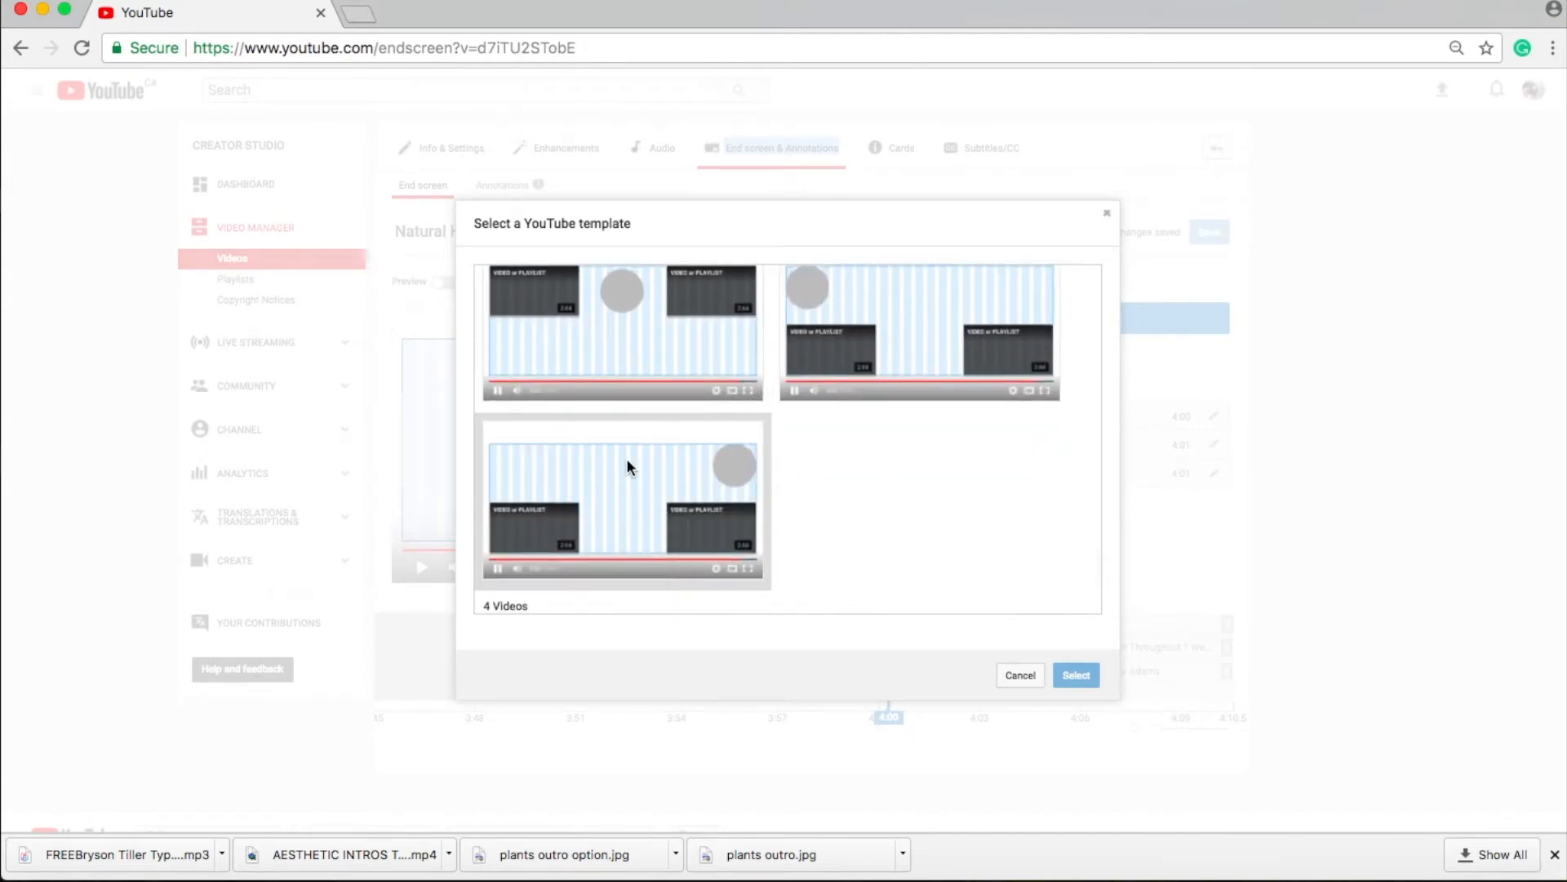
scroll(627, 461, "down", 4)
scroll(627, 466, "up", 8)
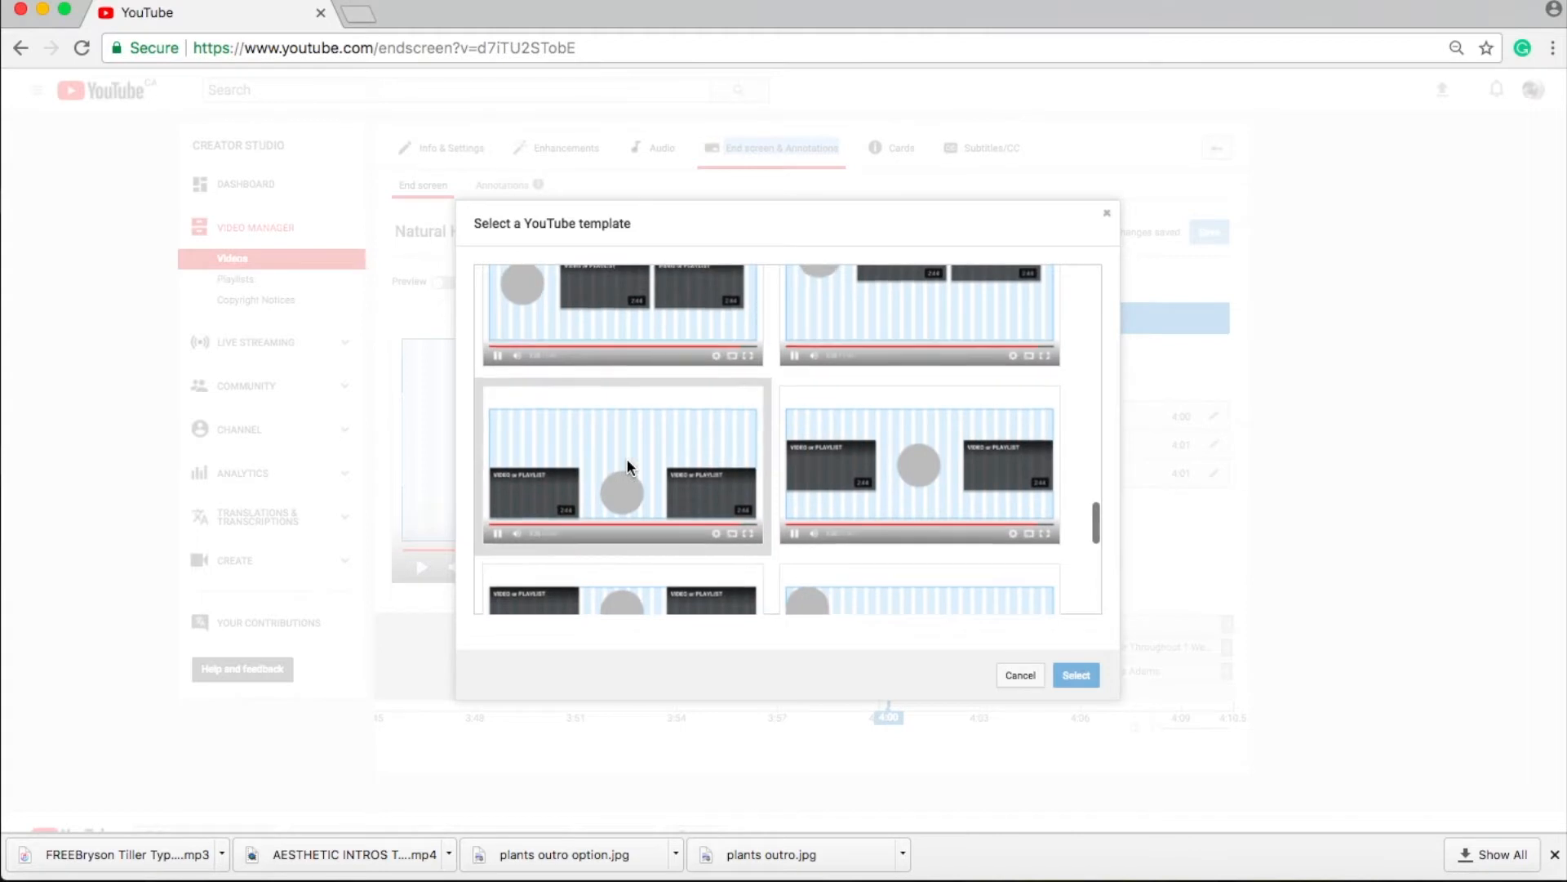
scroll(627, 458, "down", 2)
scroll(627, 459, "up", 1)
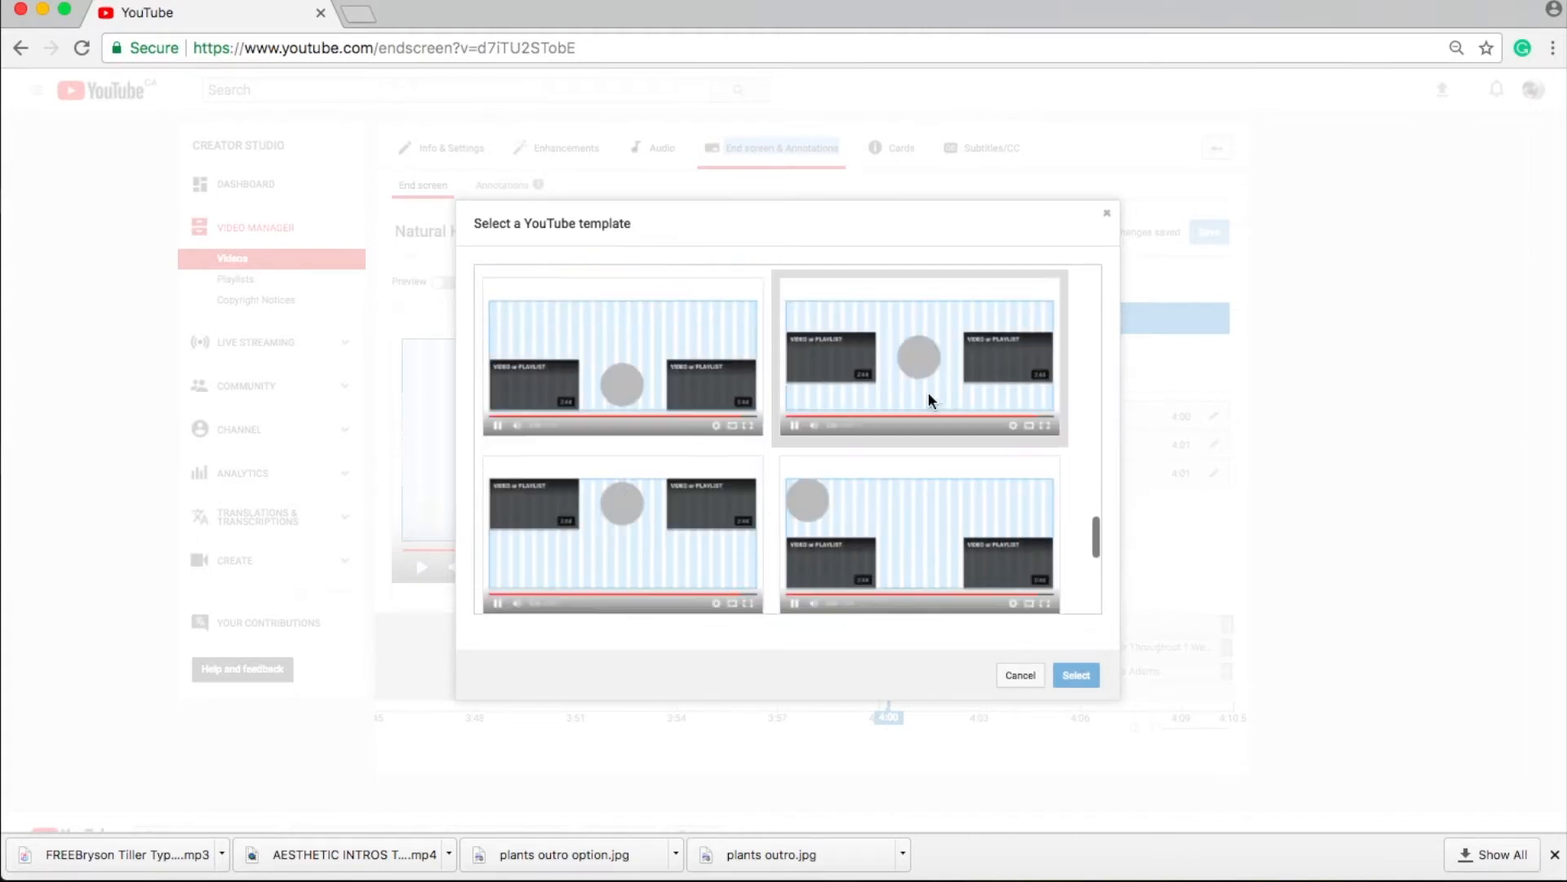
scroll(657, 569, "down", 4)
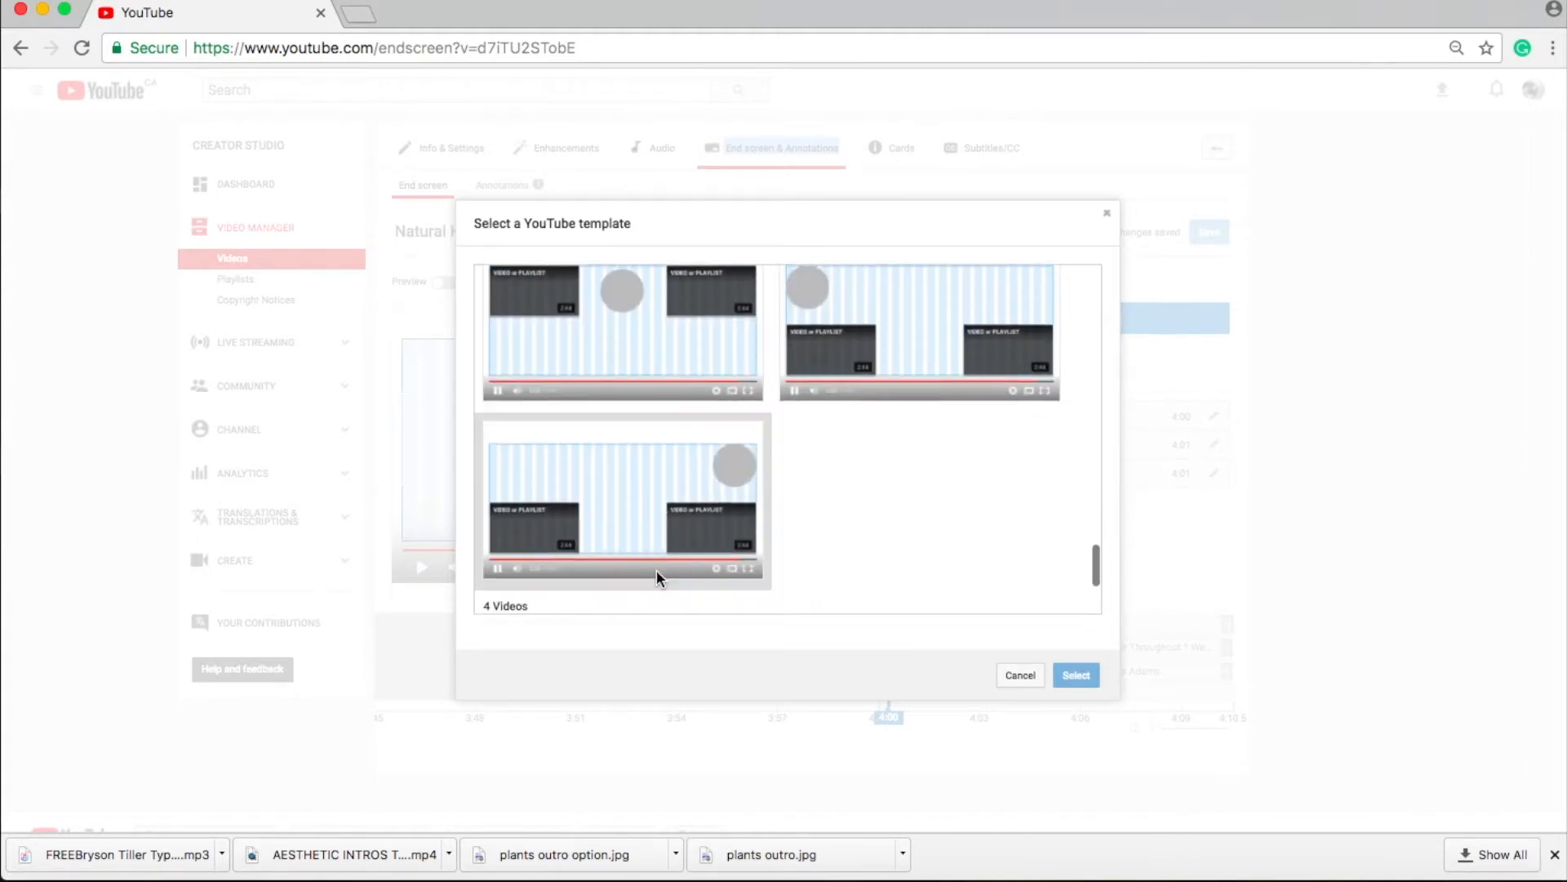
Apply the end screen template with a mid-left subscribe circle and one mid-right video, and play the video from 3:50
scroll(627, 461, "down", 3)
scroll(627, 466, "down", 1)
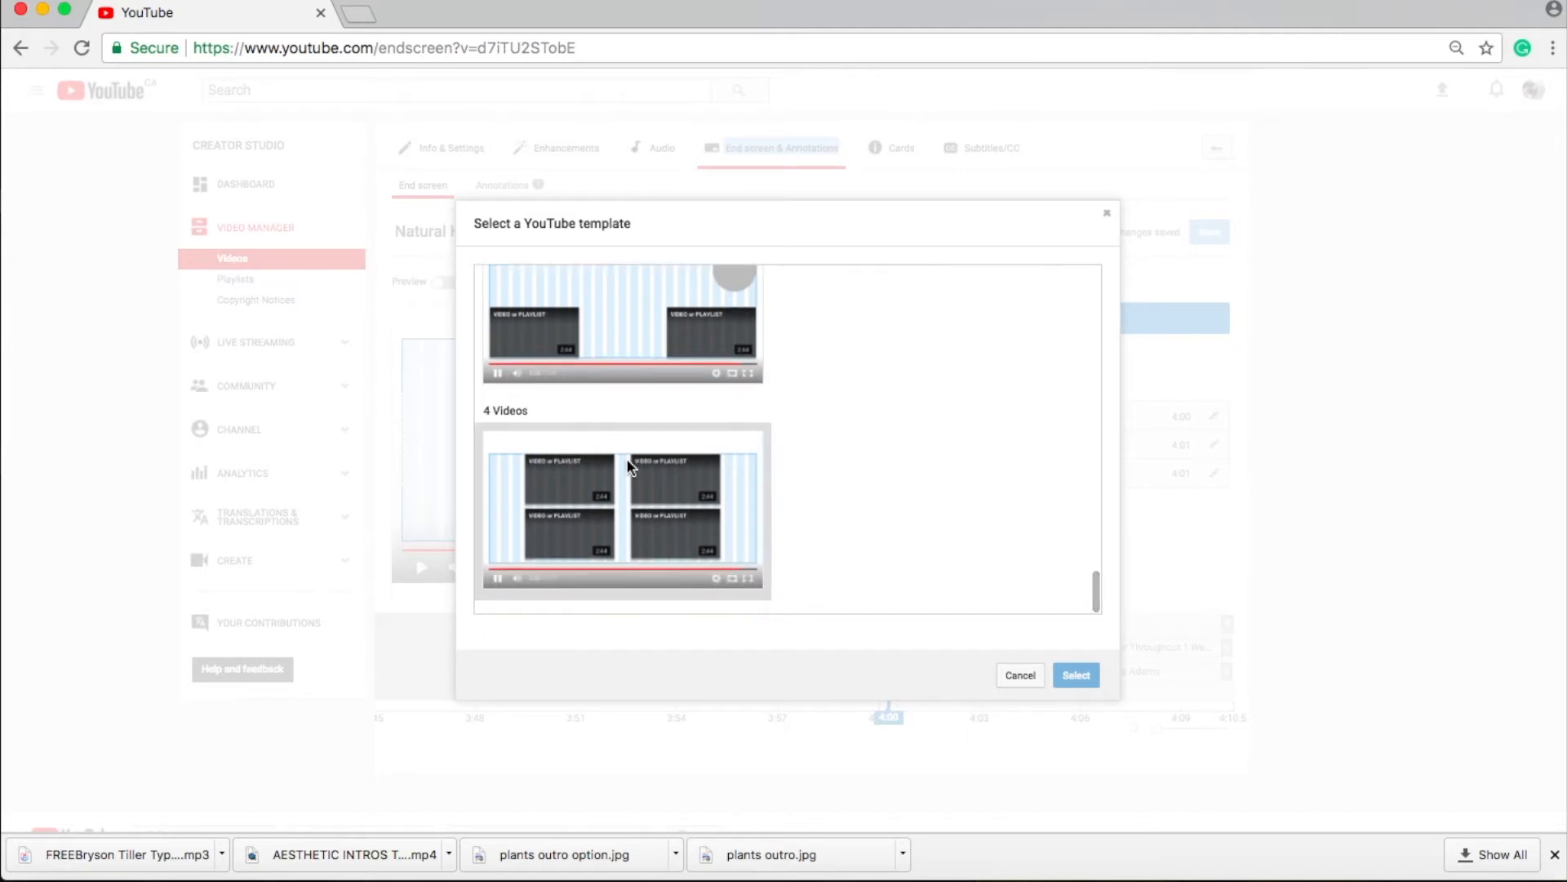
scroll(628, 466, "up", 7)
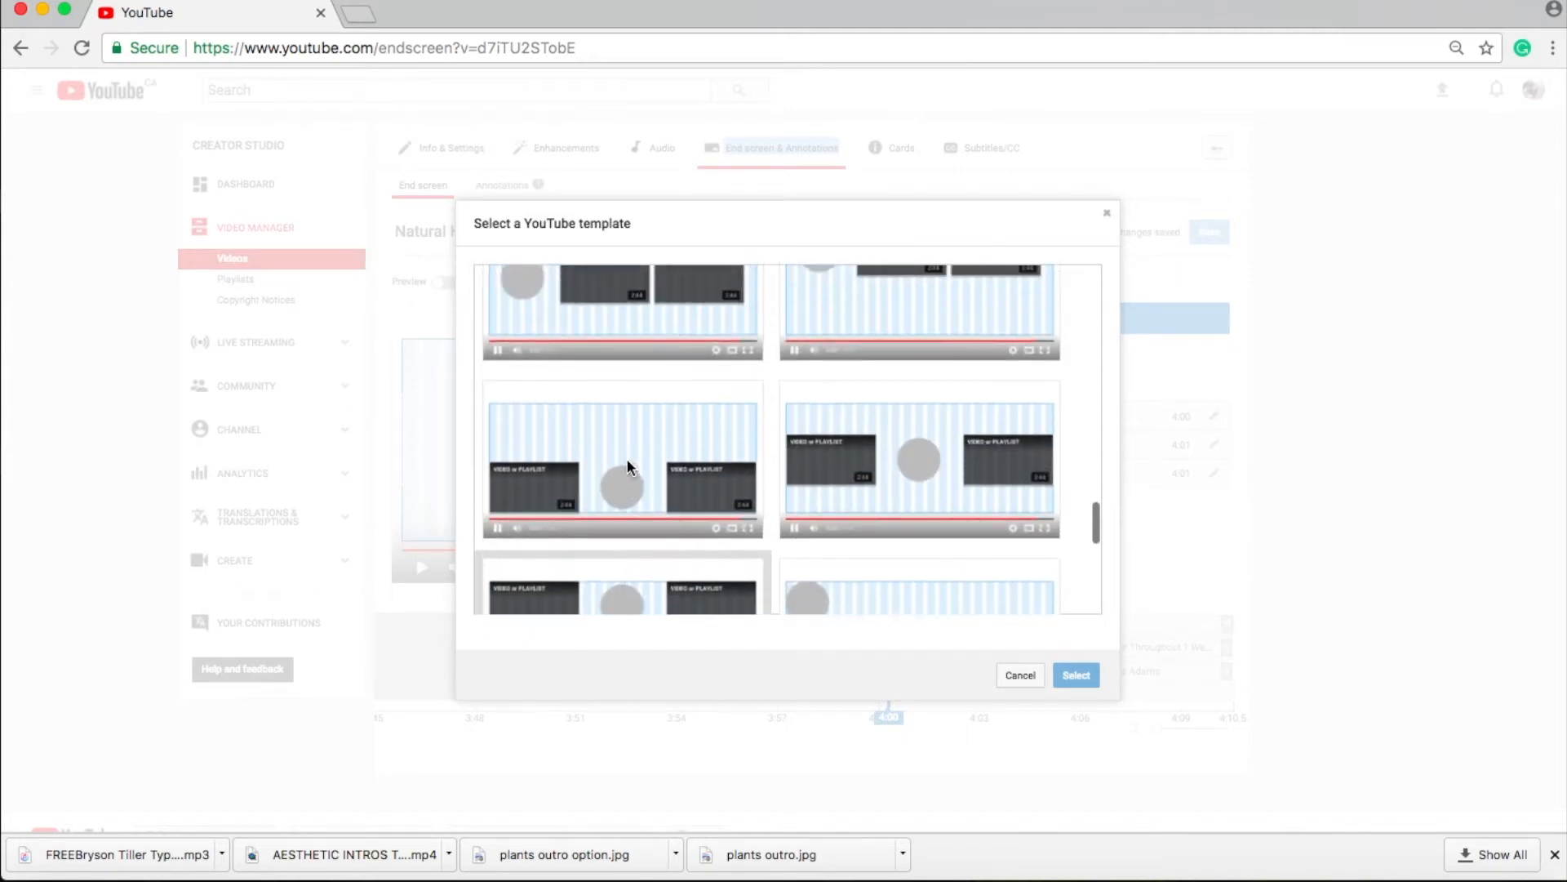
scroll(626, 466, "down", 2)
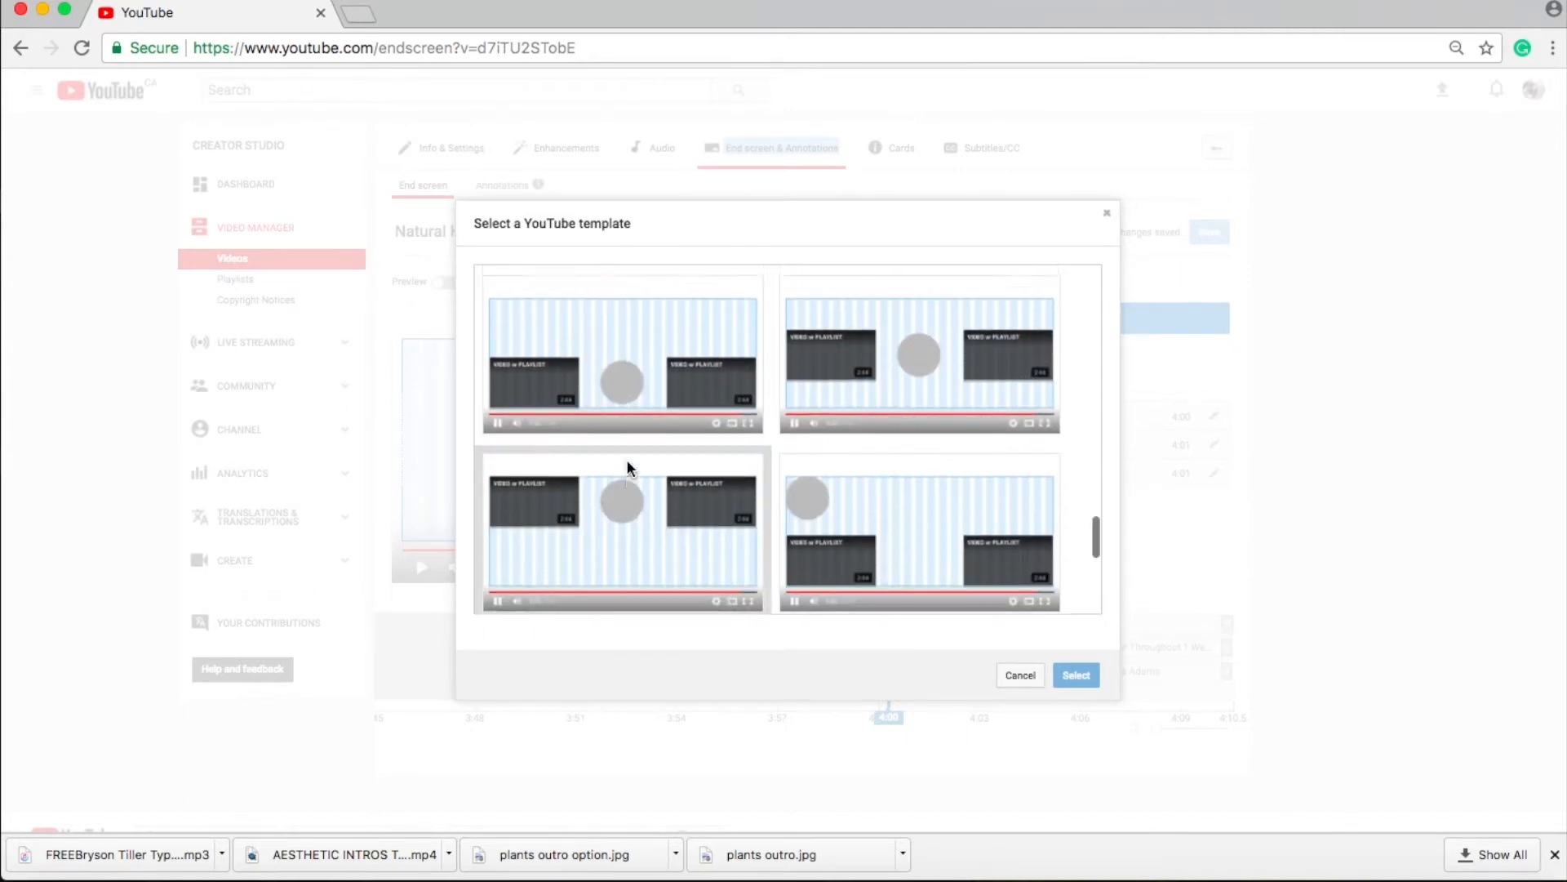
scroll(627, 467, "down", 4)
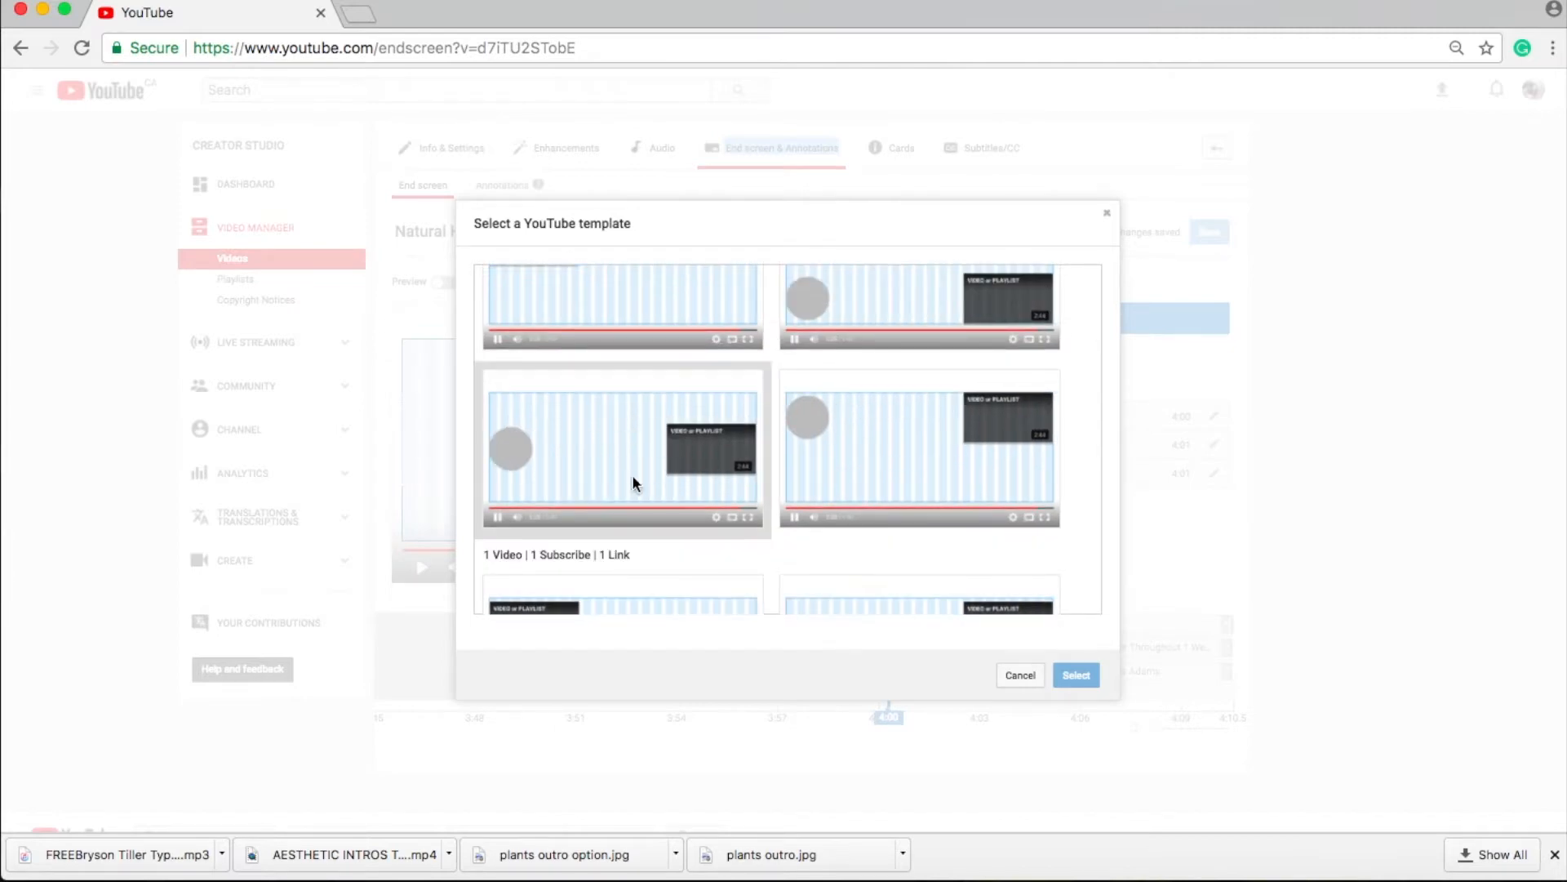
left_click(575, 450)
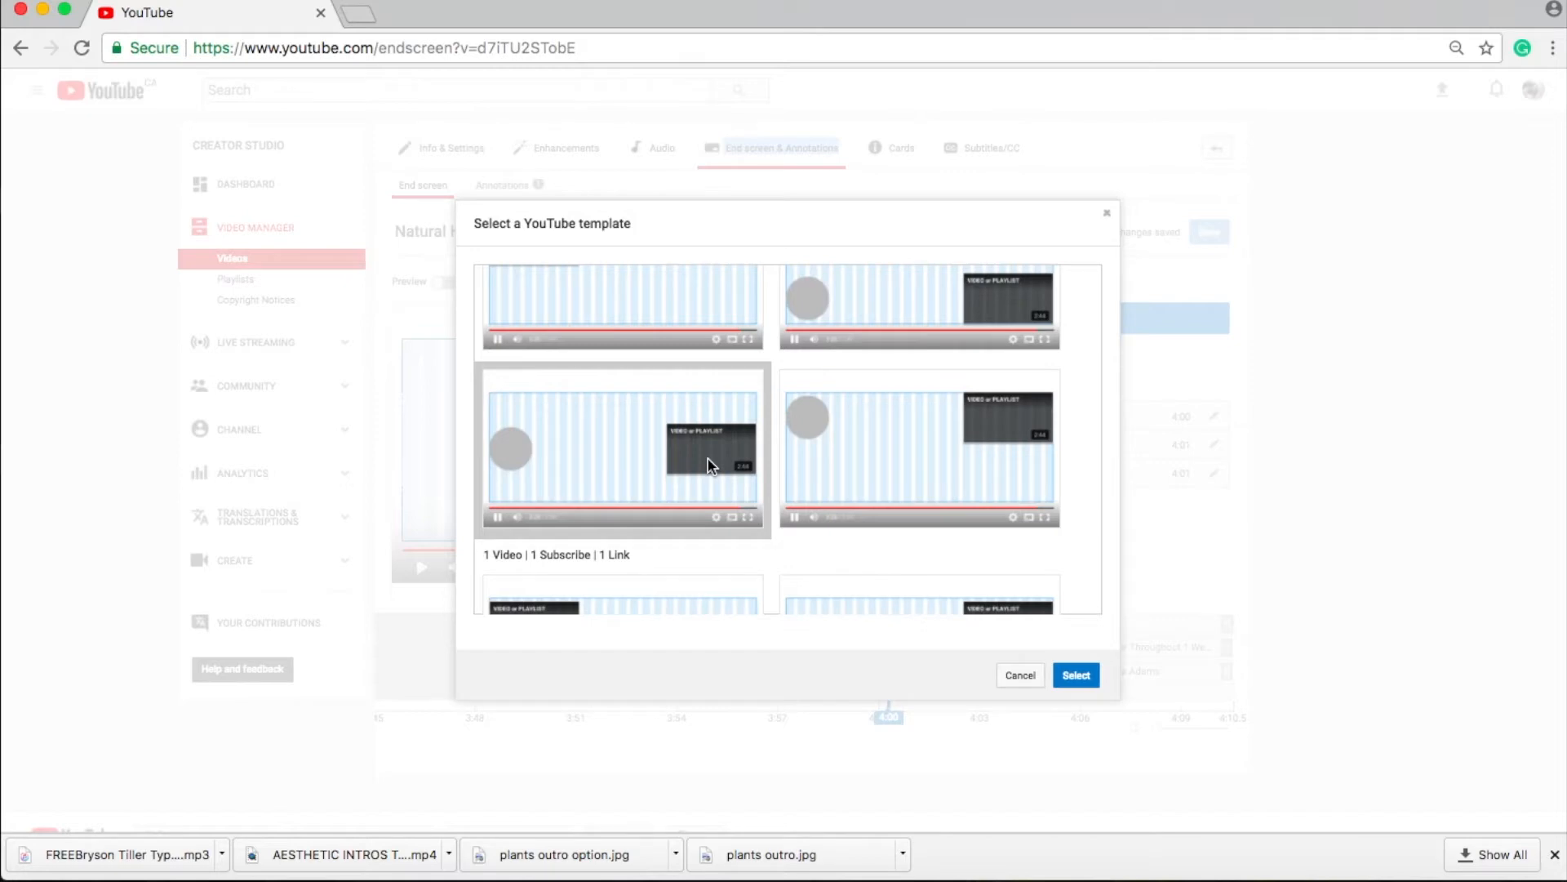
left_click(1076, 675)
left_click_drag(895, 686, 546, 686)
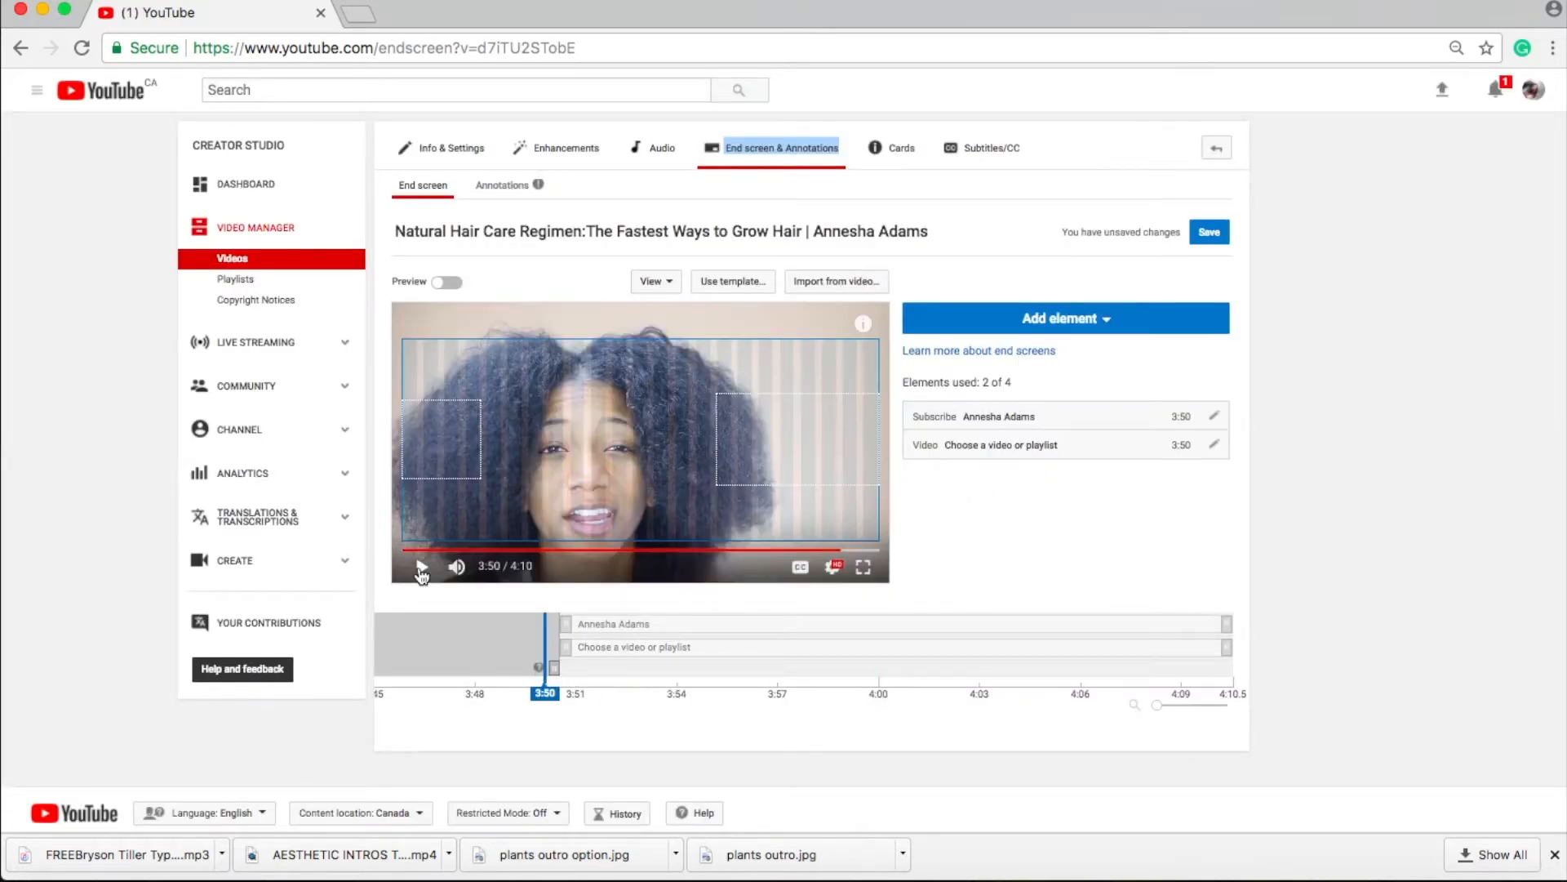
left_click(422, 567)
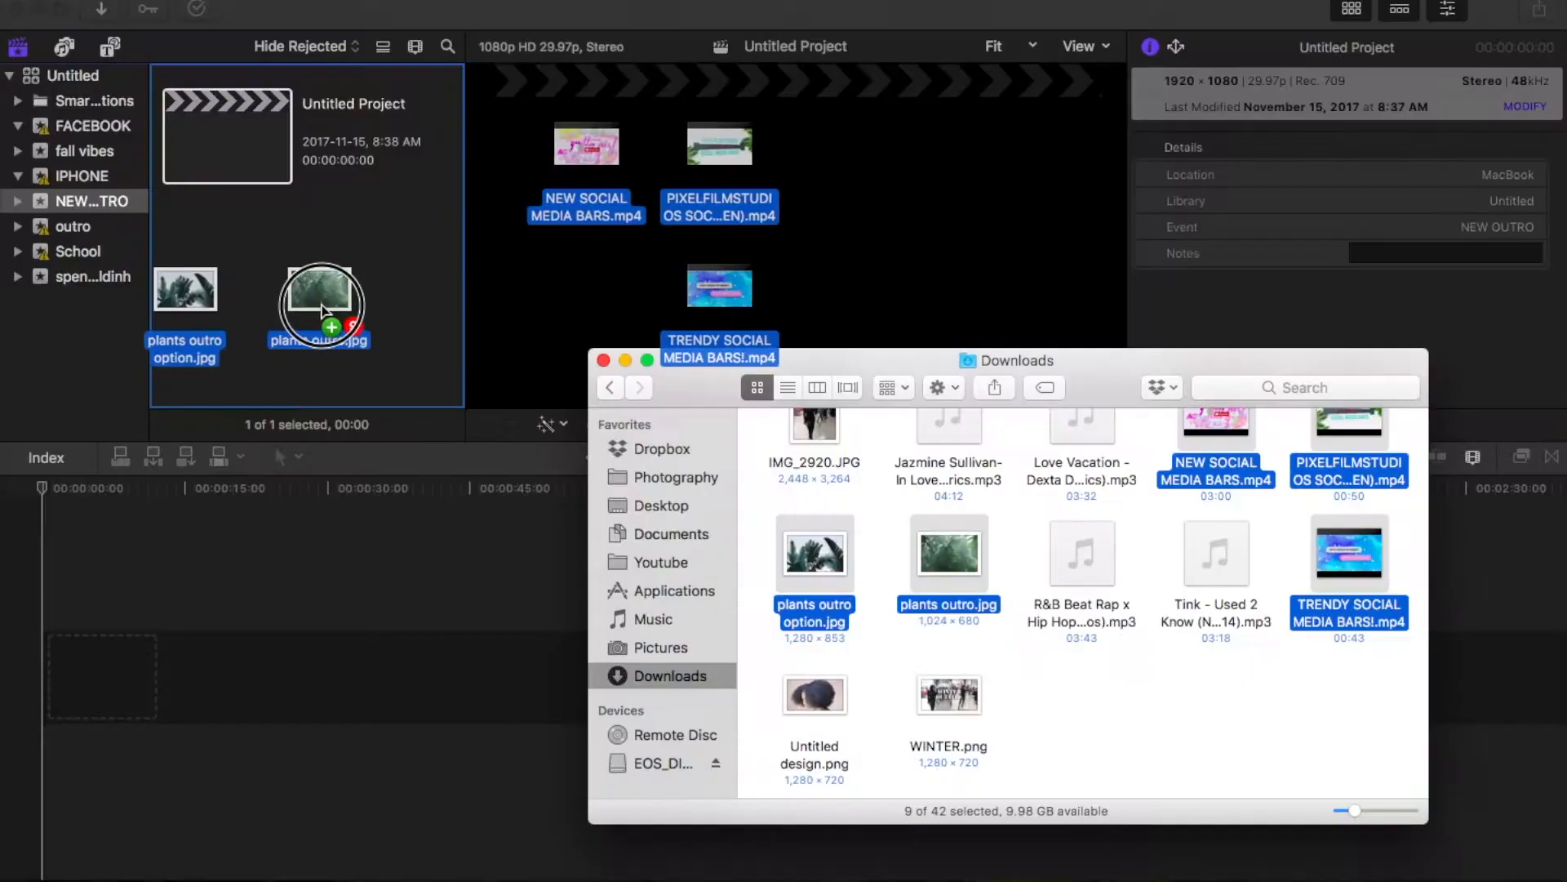
Switch to Final Cut Pro and import the nine selected Downloads files into the NEW OUTRO event, putting the Finder window away
left_click_drag(321, 303, 322, 303)
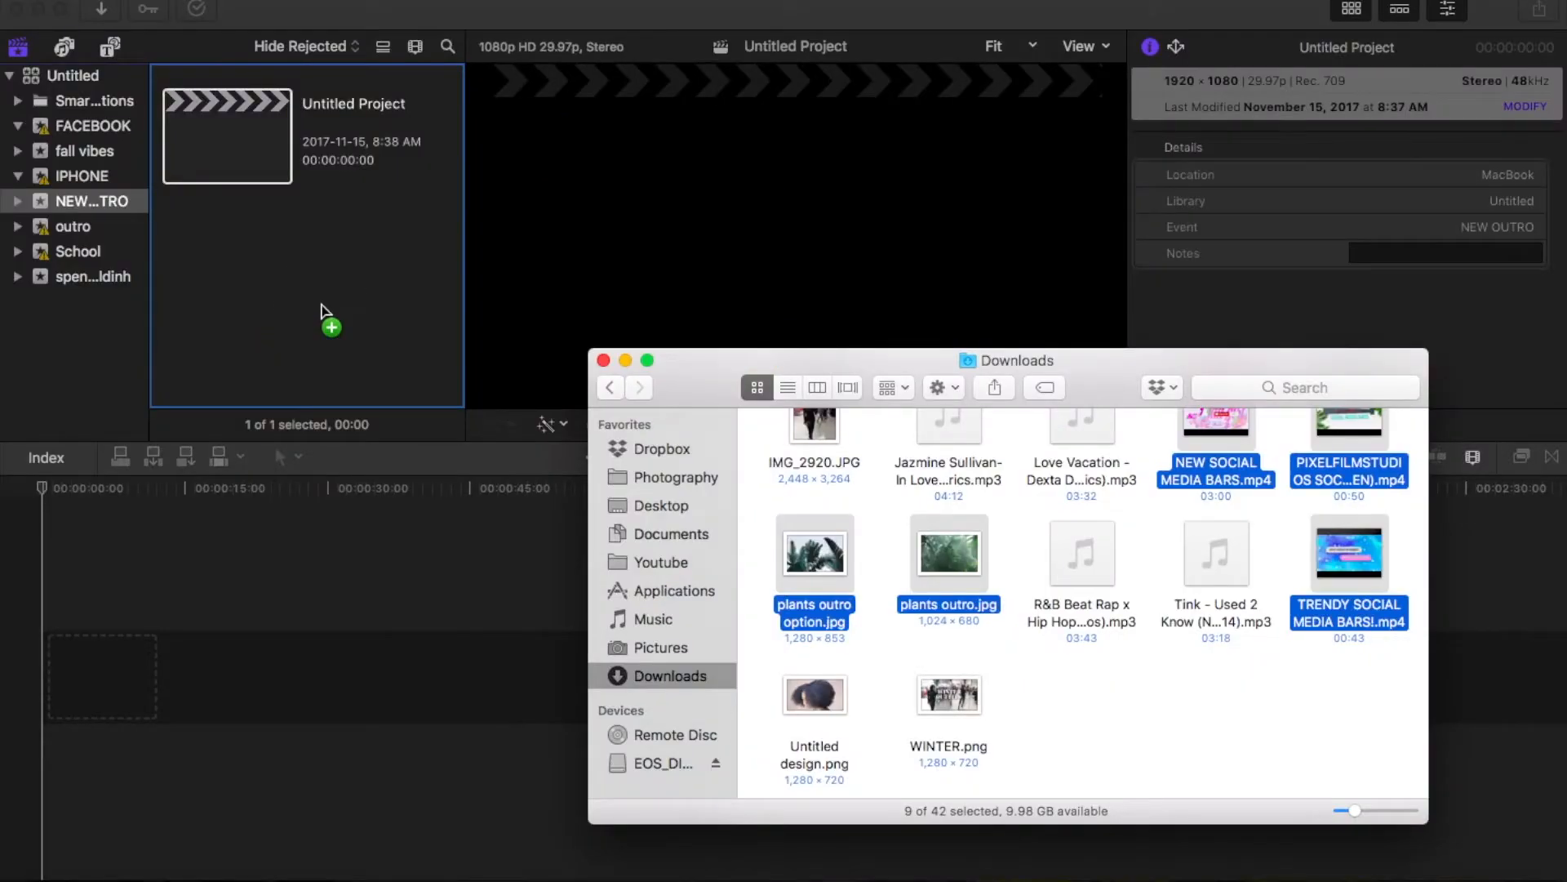
left_click(626, 360)
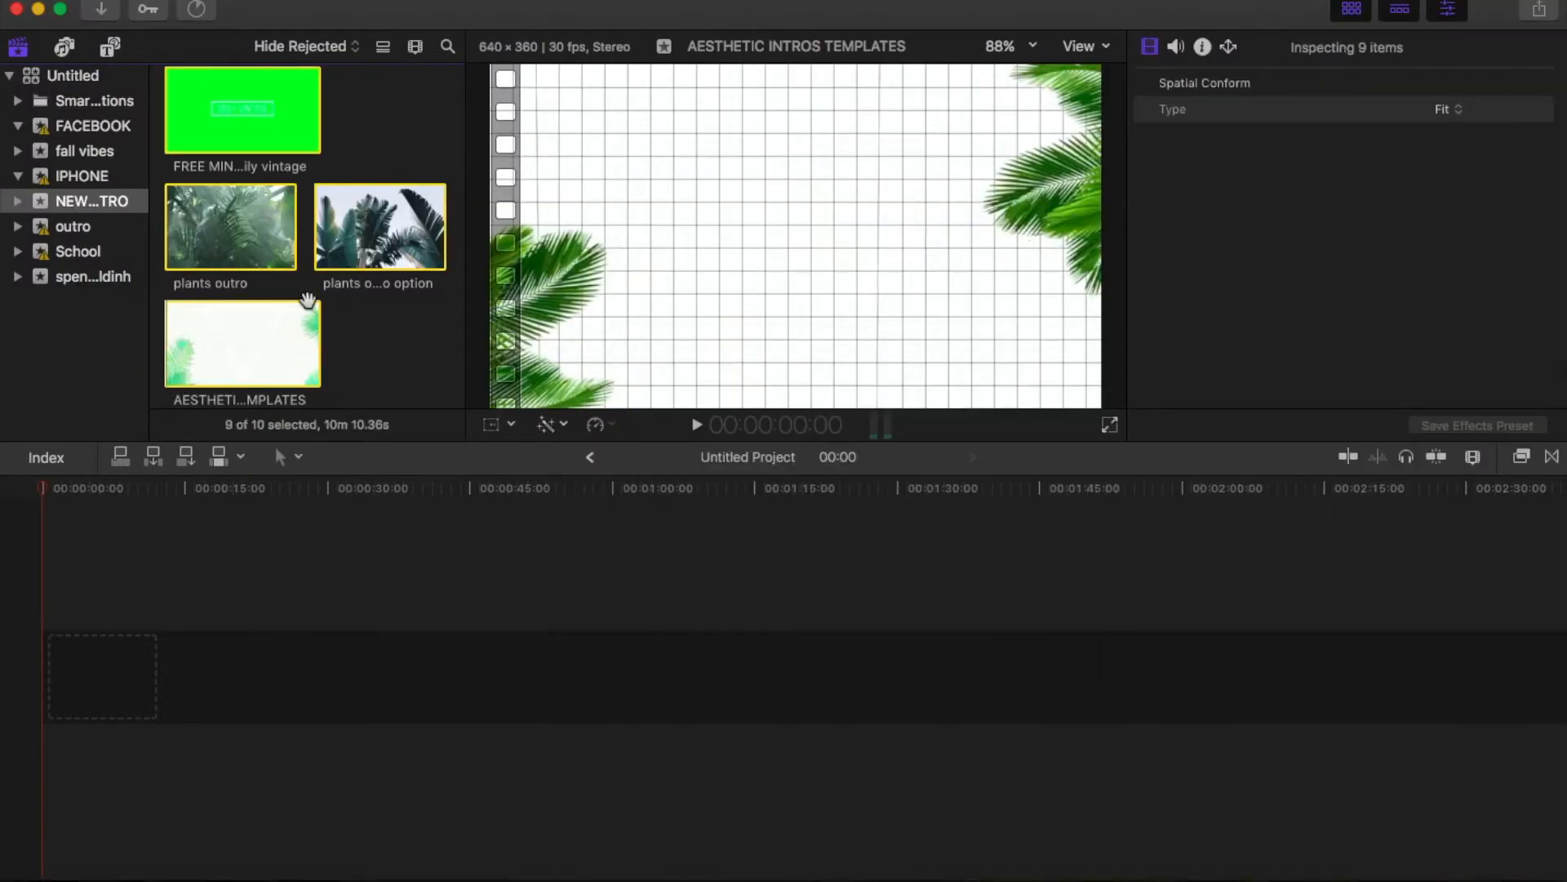
Compare the two plant images, then place plants outro at the timeline's start followed by the AESTHETIC INTROS TEMPLATES clip
scroll(307, 299, "up", 2)
scroll(308, 300, "down", 3)
left_click(349, 208)
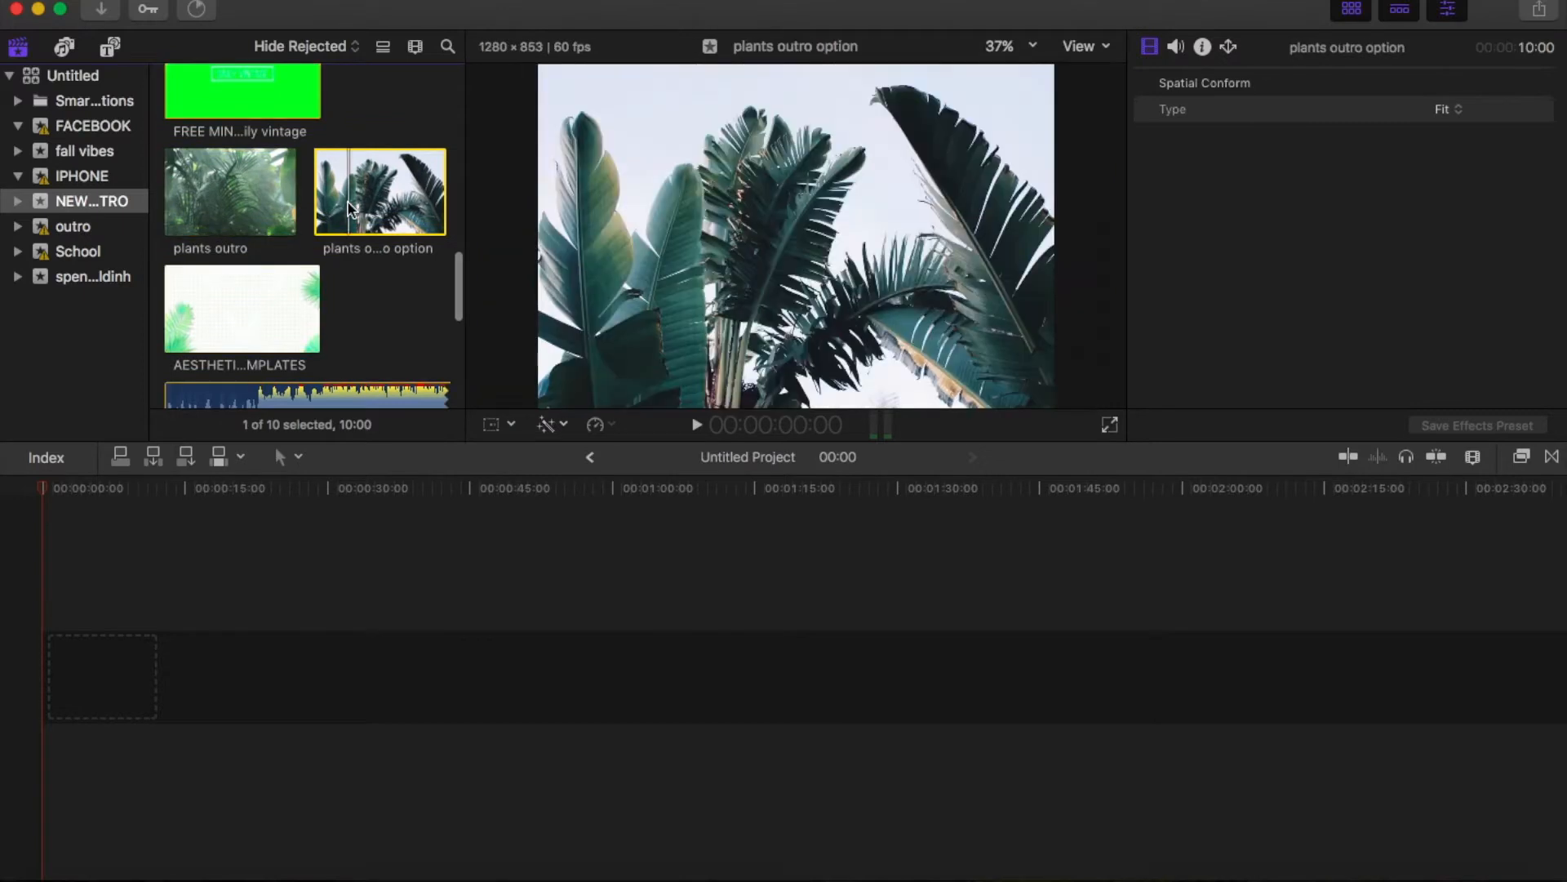
scroll(245, 237, "up", 1)
left_click(203, 238)
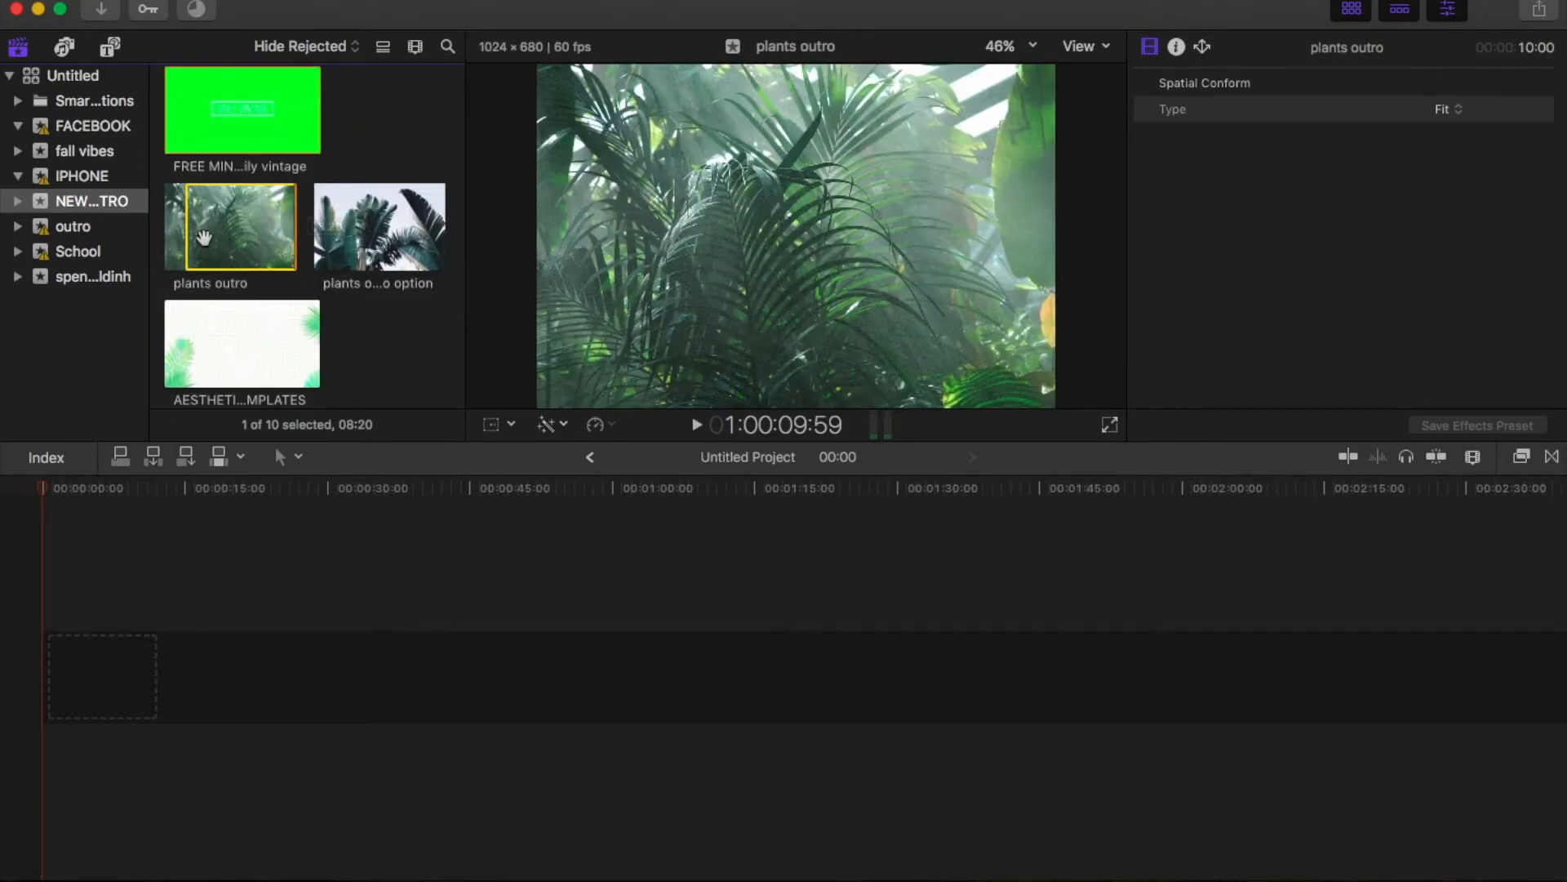
left_click(211, 227)
left_click_drag(211, 227, 107, 670)
left_click_drag(237, 343, 180, 700)
Transform the plants outro image at the project's start, enlarging it to fill the whole frame without black side bars
left_click(39, 488)
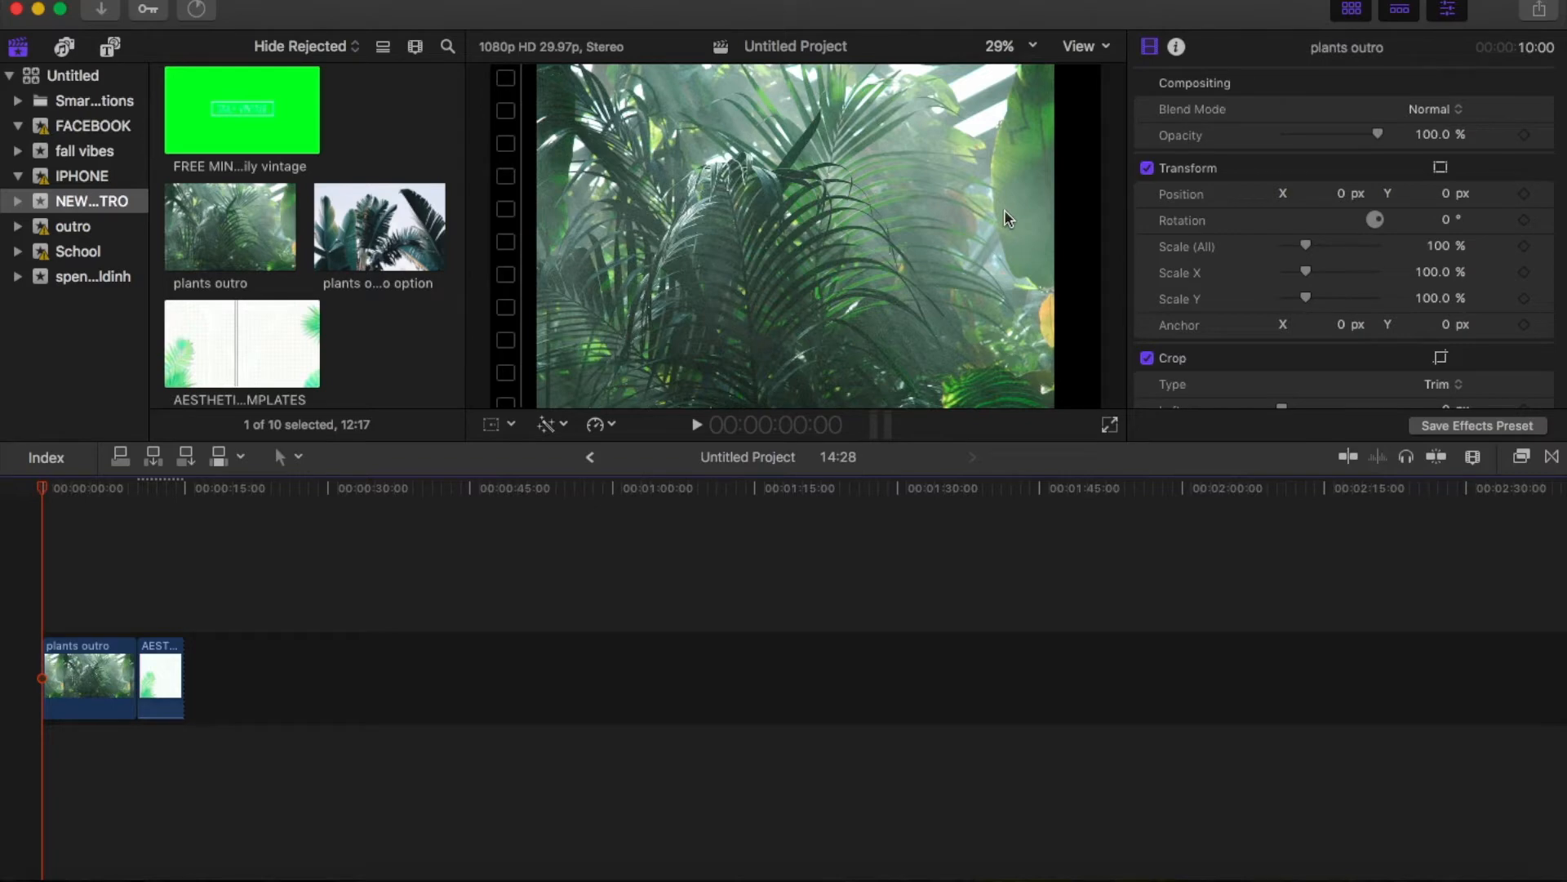
mouse_move(1022, 192)
left_mouse_down()
mouse_move(926, 197)
mouse_move(912, 223)
mouse_move(942, 300)
left_mouse_up()
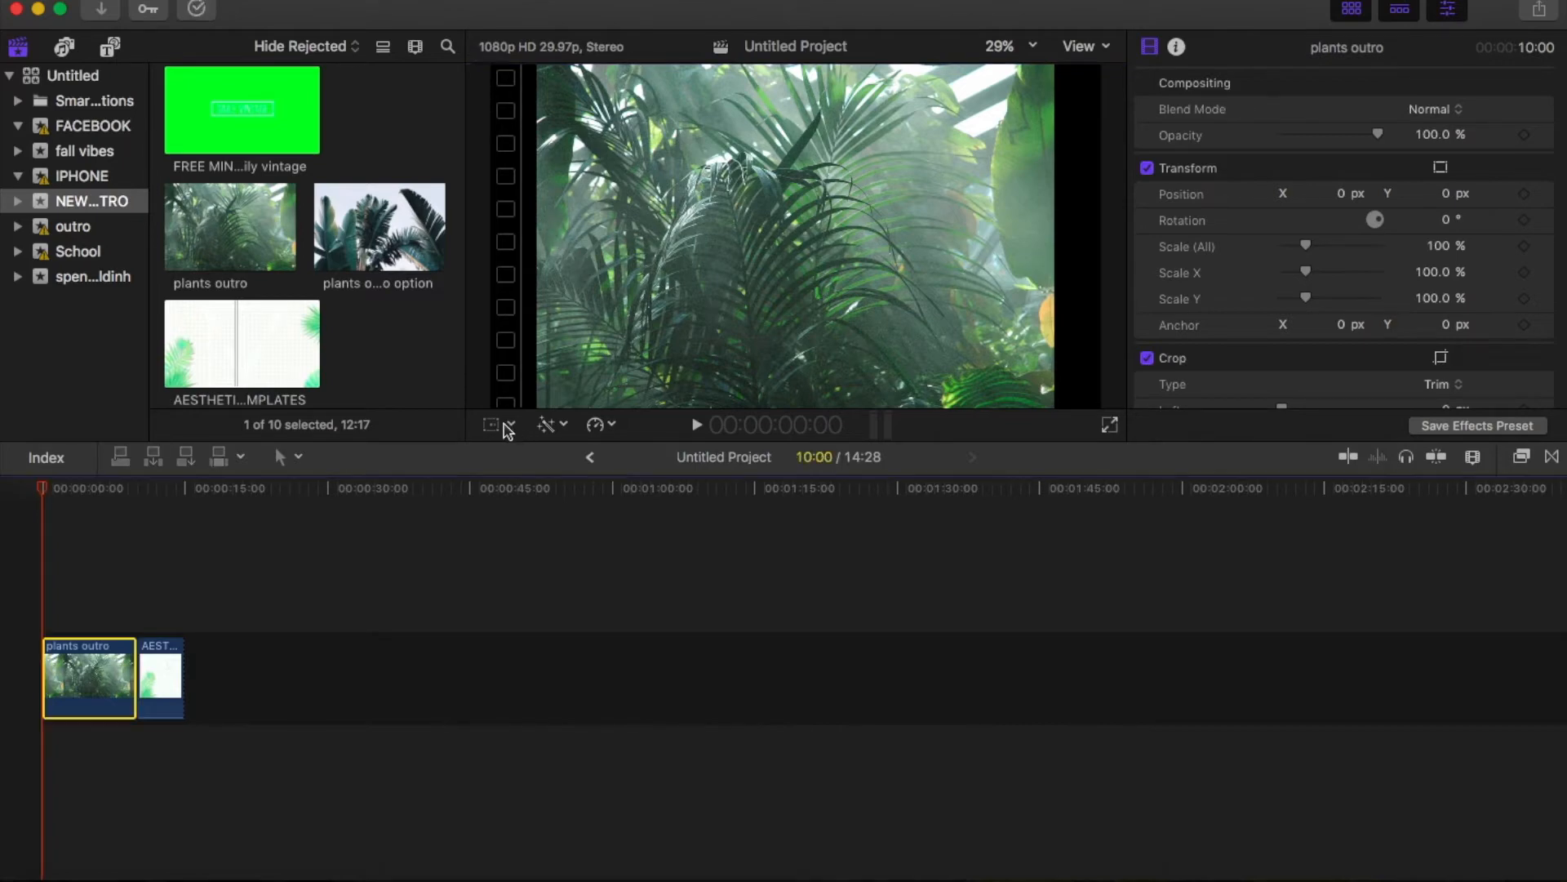
left_click(503, 425)
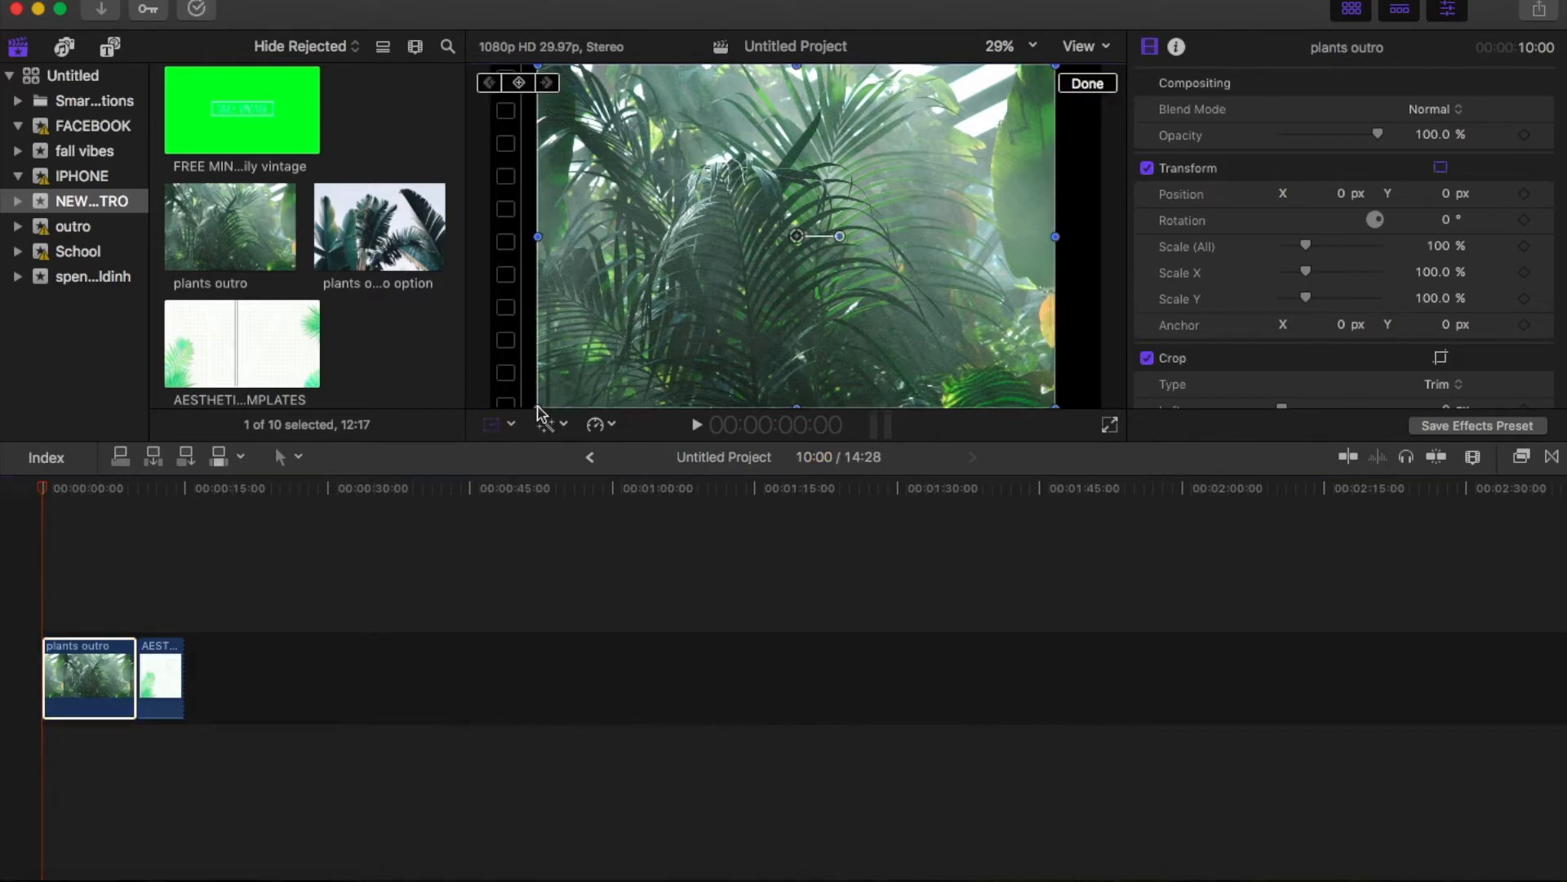
left_click_drag(540, 403, 441, 424)
Add a Basic Title above the plants outro clip and set its text to "LET'S BE FRIENDS"
left_click(110, 46)
left_click_drag(312, 258, 45, 581)
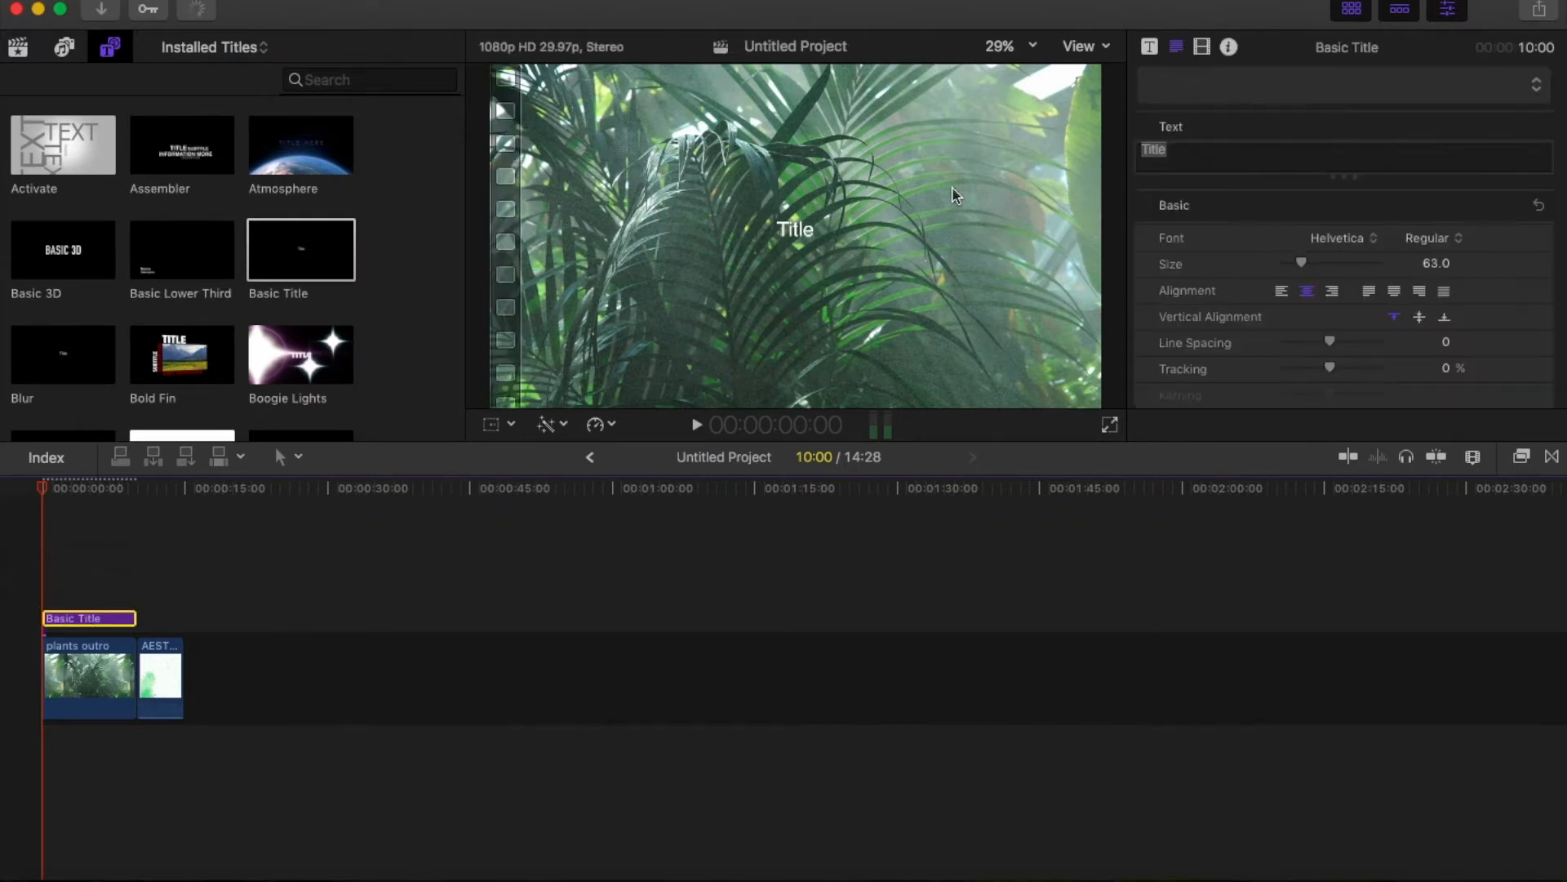
left_click(1184, 163)
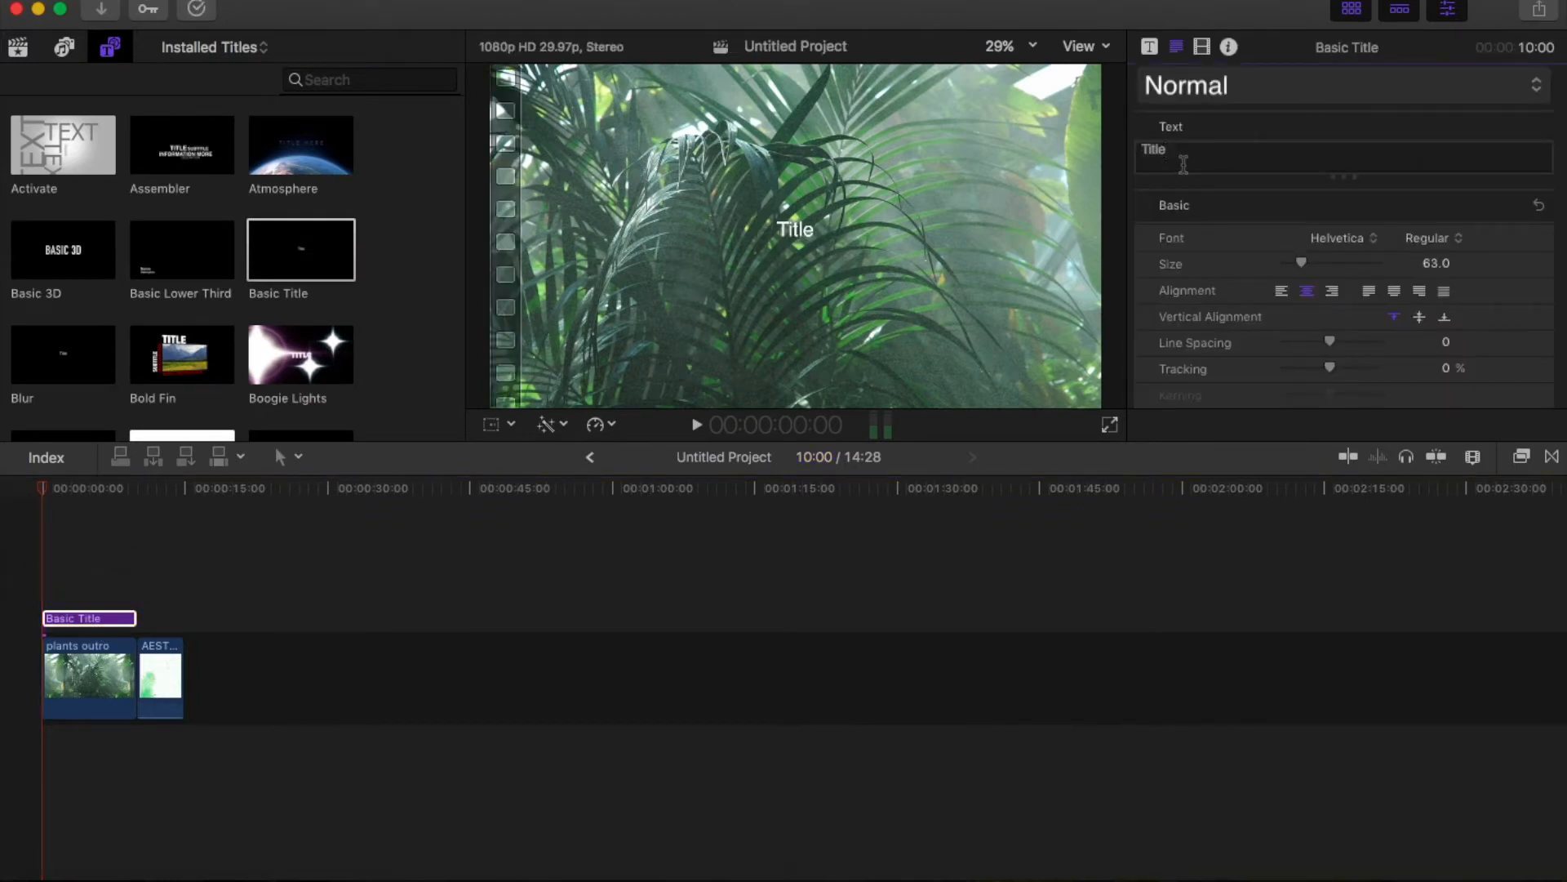
key("BackSpace")
type("LET'S")
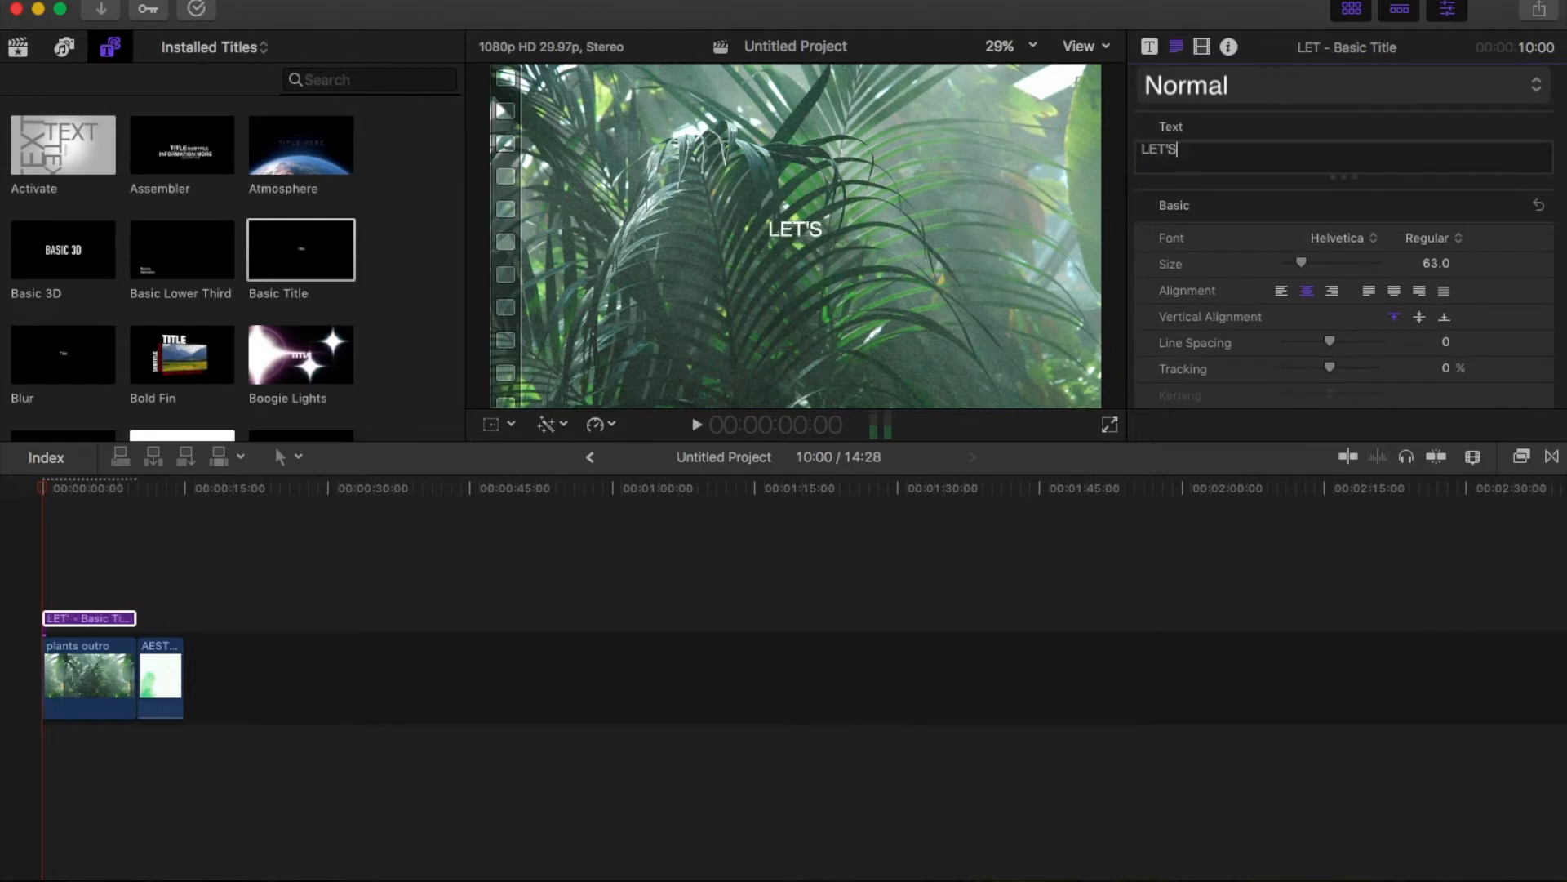
type(" BE FRIENDS")
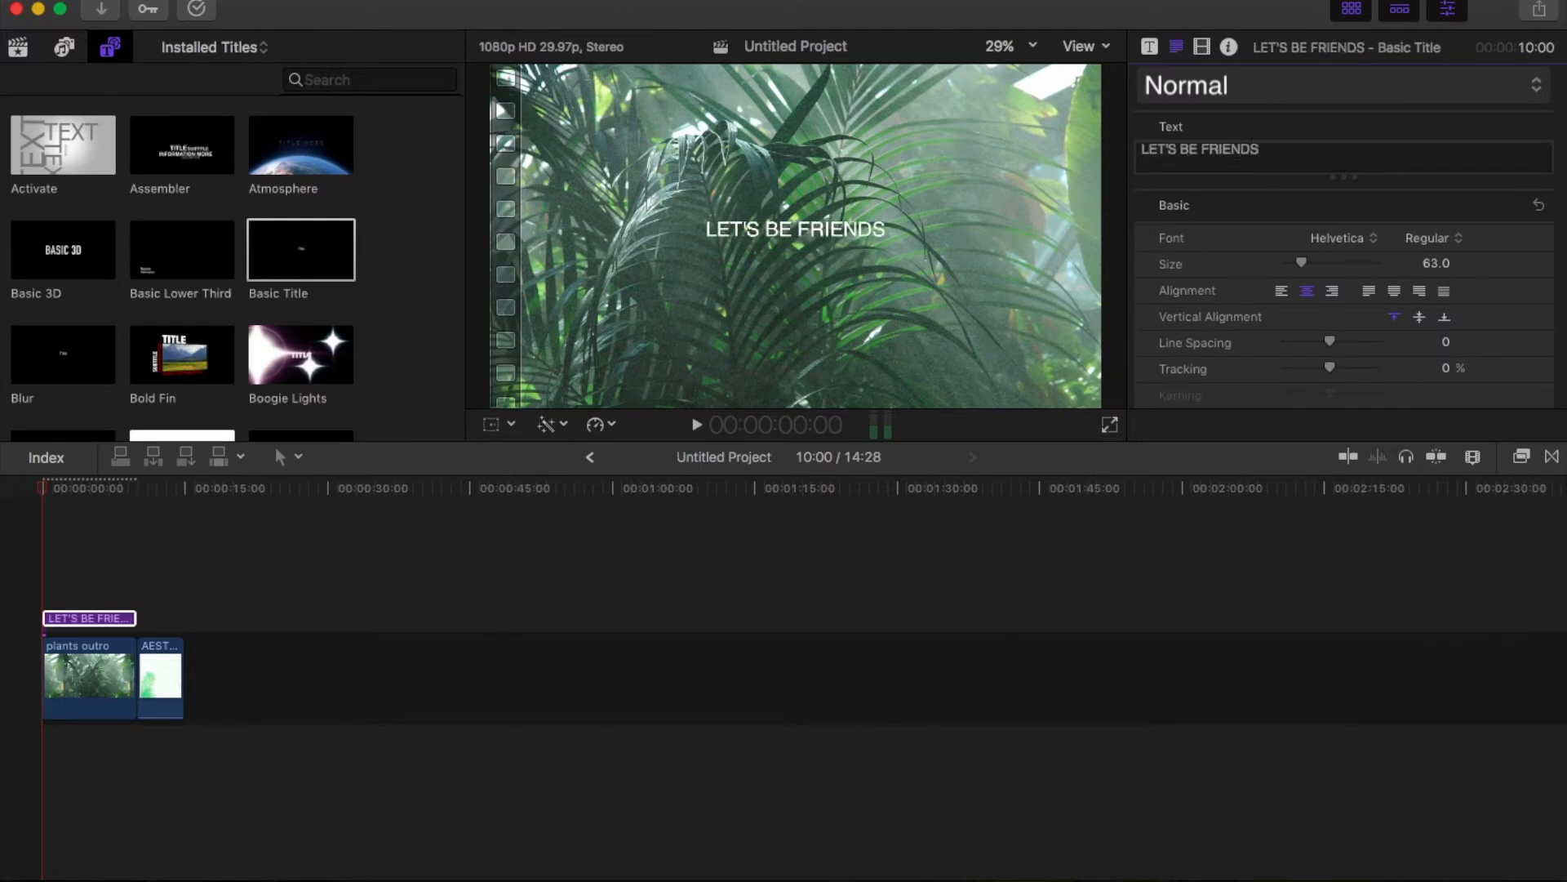
Apply the Condensed 2D style to the "LET'S BE FRIENDS" title and move it to the top centre of the frame
key("super+a")
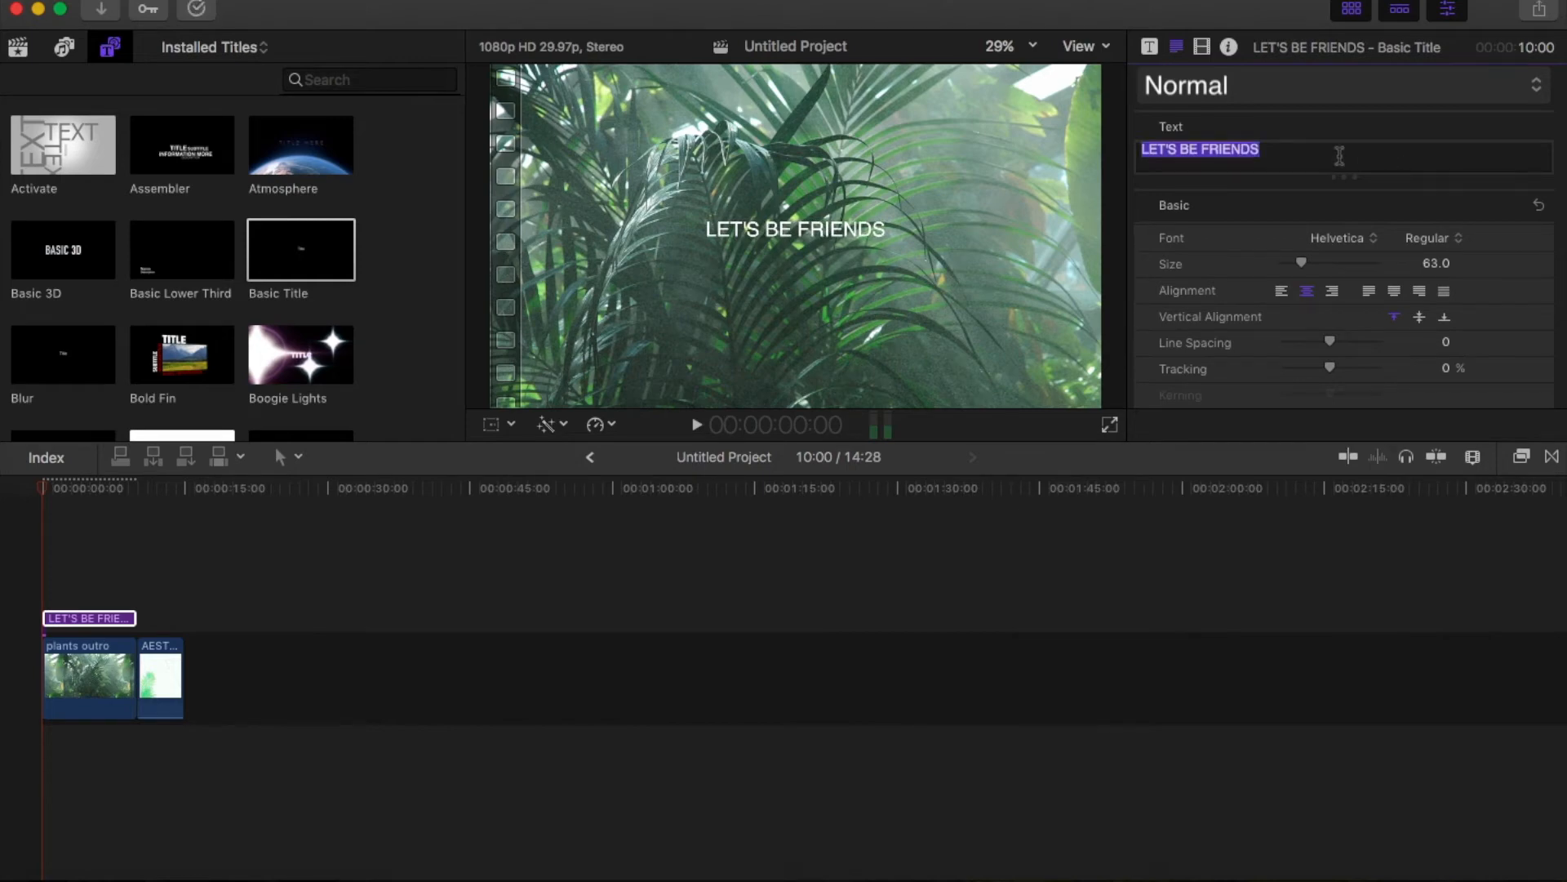
left_click(1229, 88)
mouse_move(1208, 156)
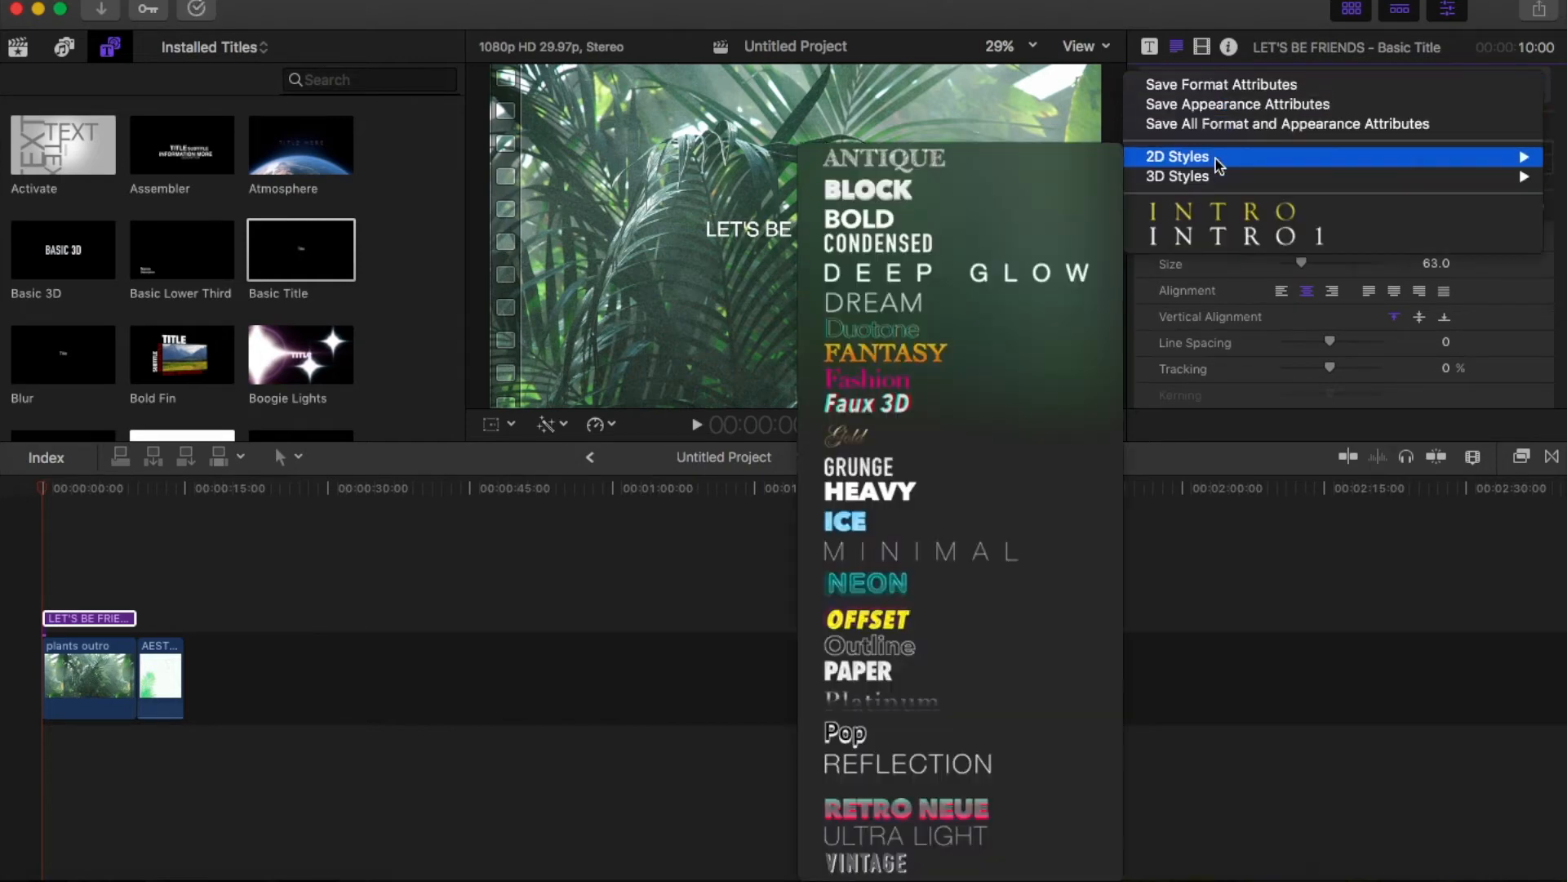
left_click(1001, 243)
left_click_drag(913, 229, 671, 133)
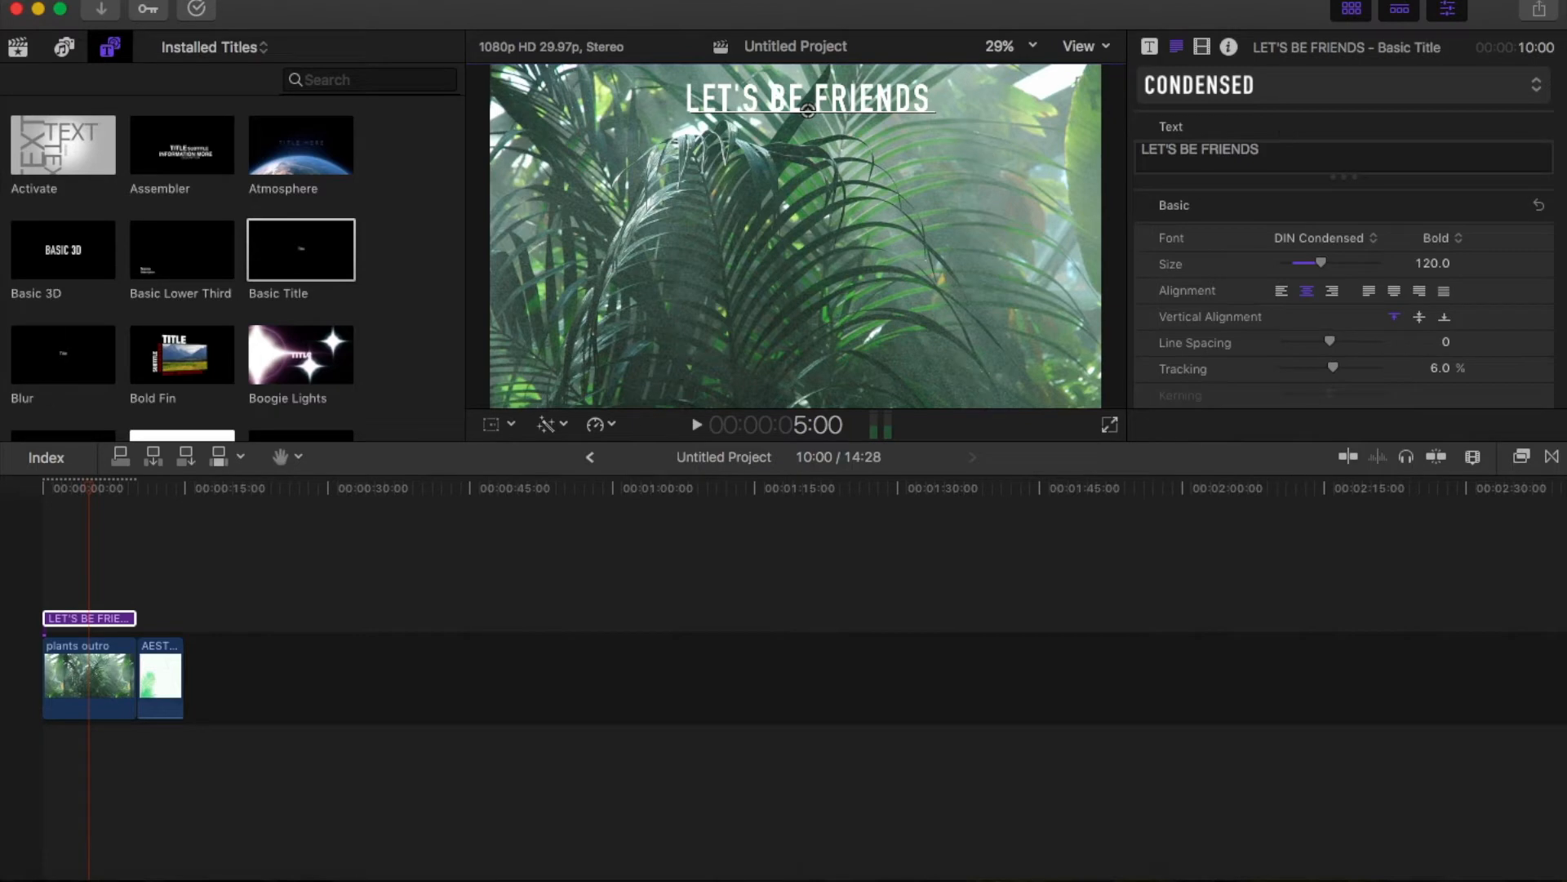
Add a second Basic Title reading "SUBCRIBE HERE" and place it in the upper left of the frame
left_click_drag(223, 531, 82, 576)
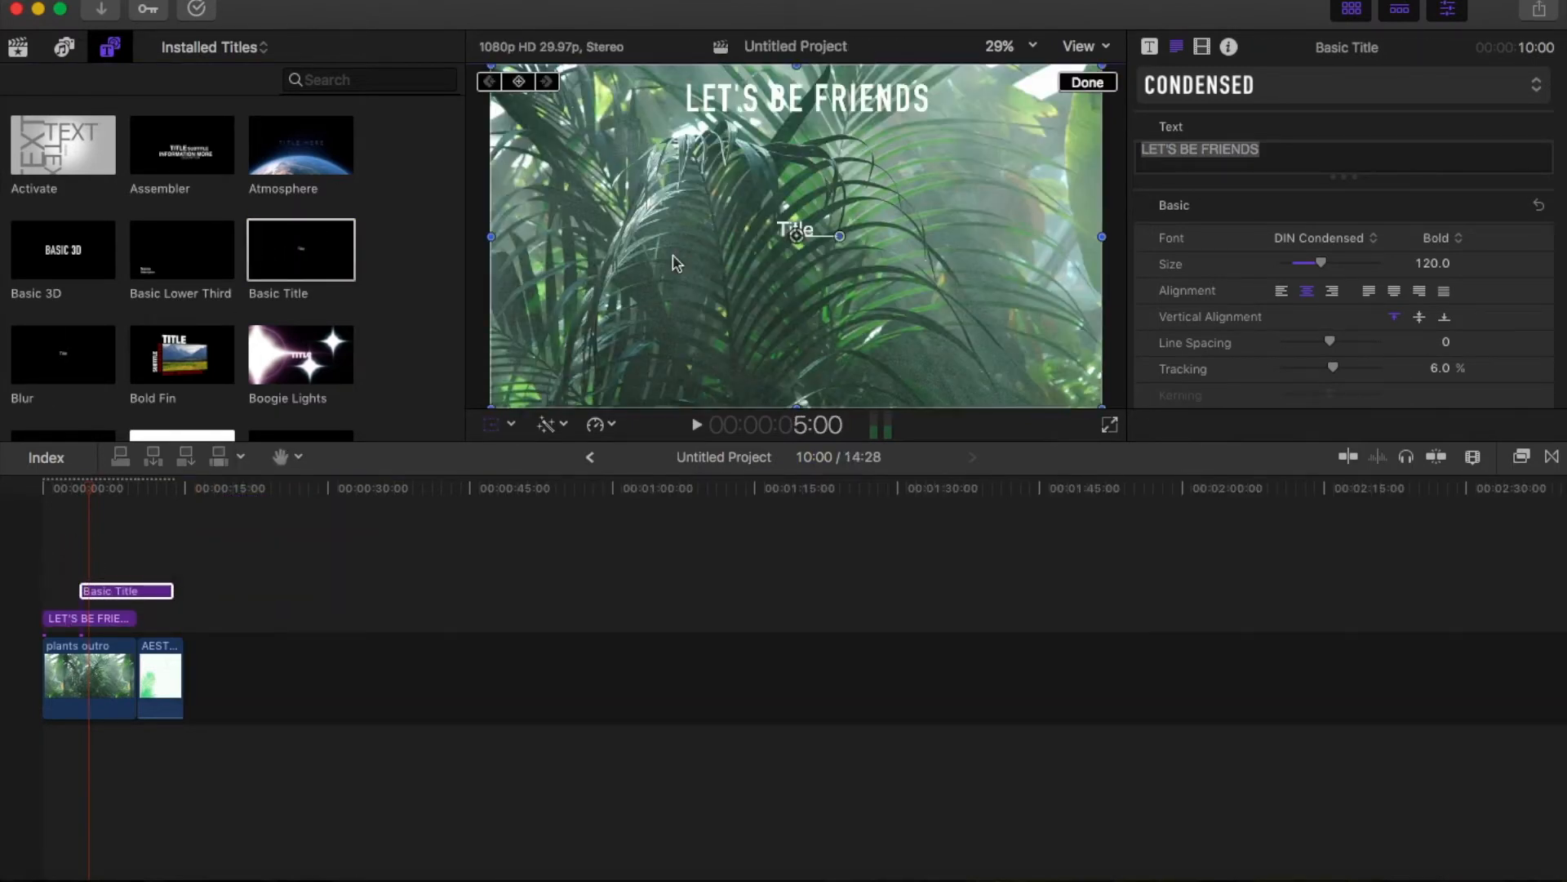
left_click(1188, 164)
type("S")
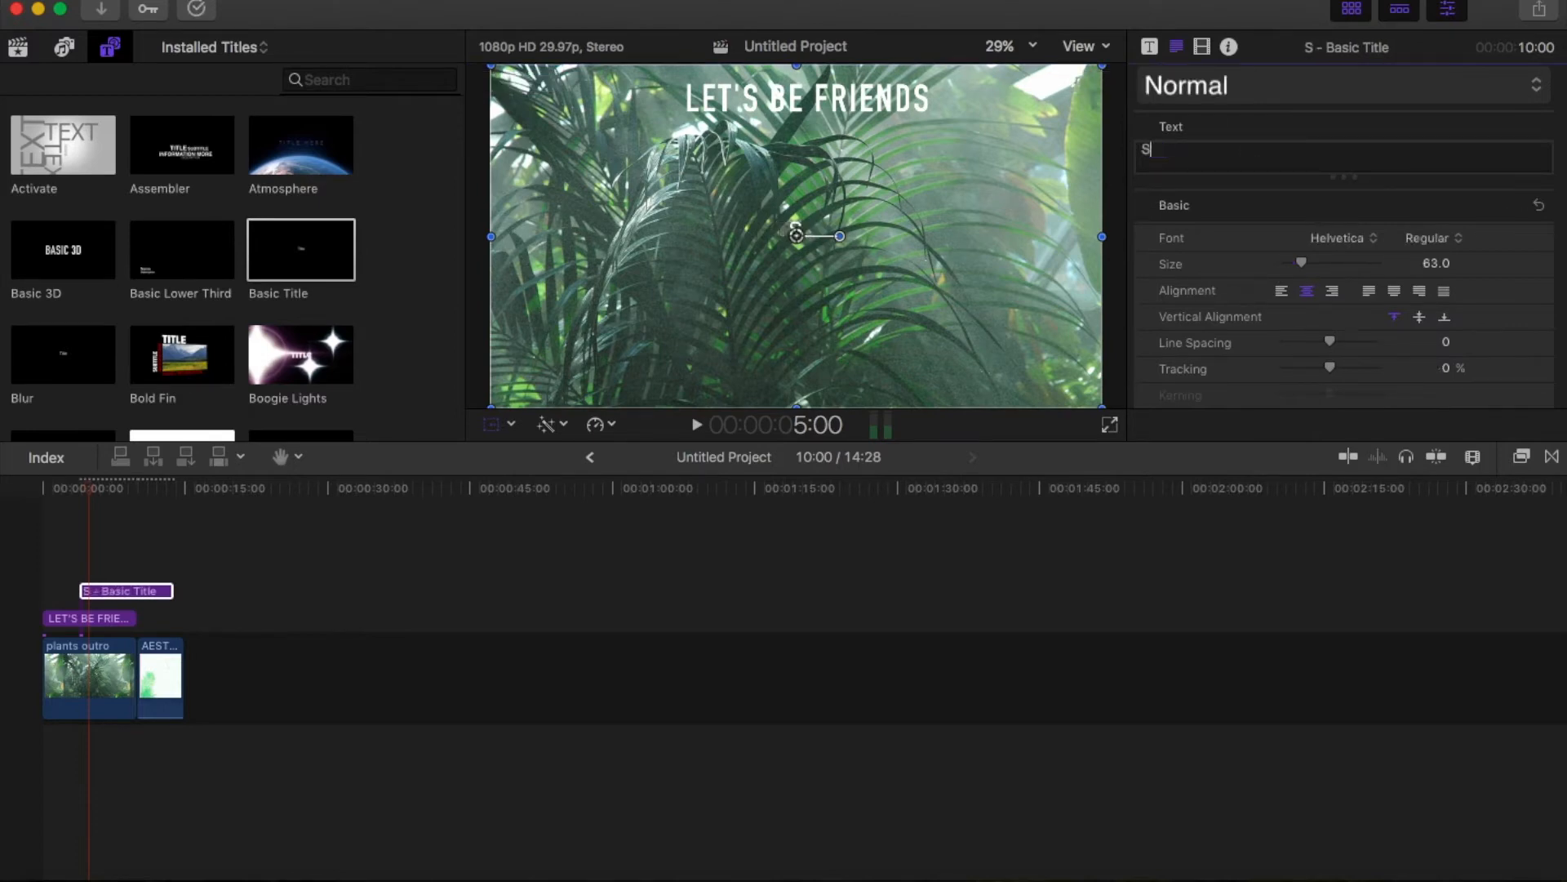
type("UBCRIBE HERE")
left_click_drag(796, 235, 579, 178)
Apply the Condensed 2D style to the "SUBCRIBE HERE" title and change its font to the Handwriting typeface
left_click(1215, 85)
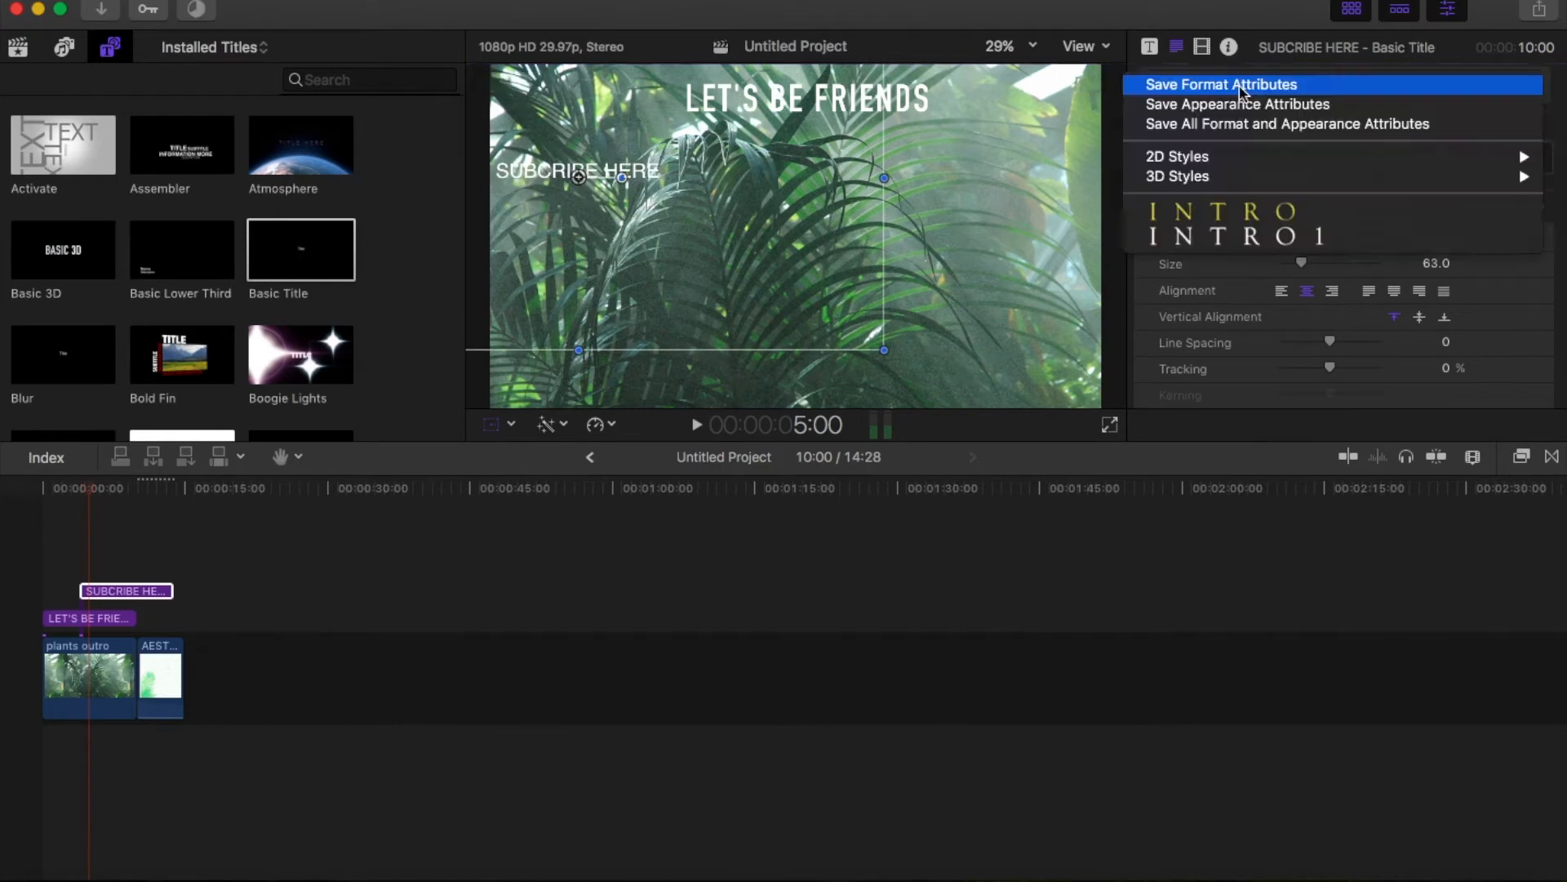
mouse_move(1208, 156)
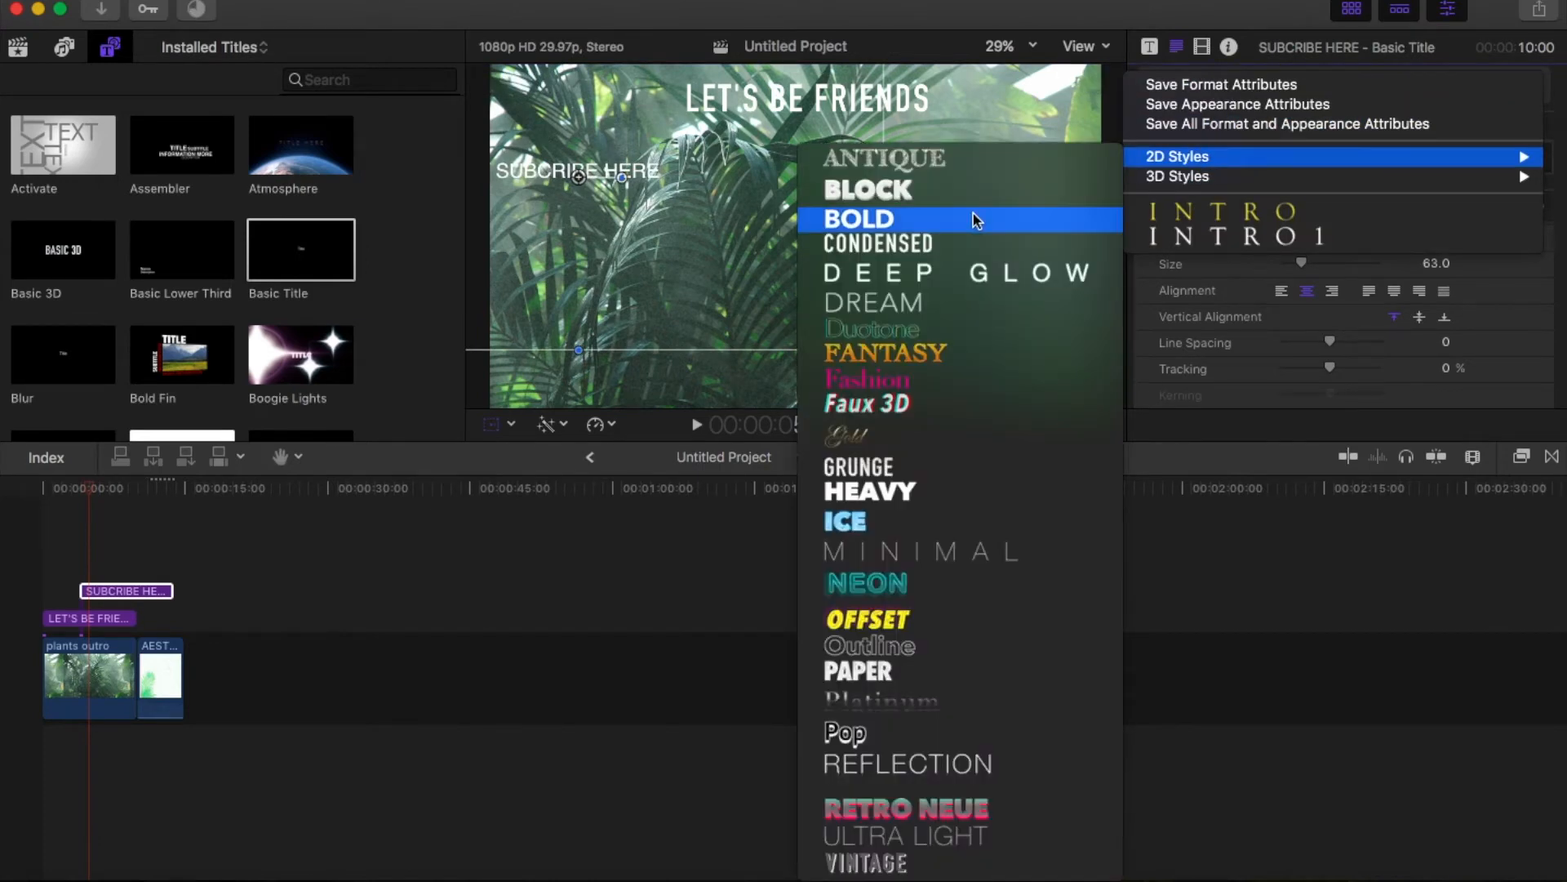
left_click(976, 242)
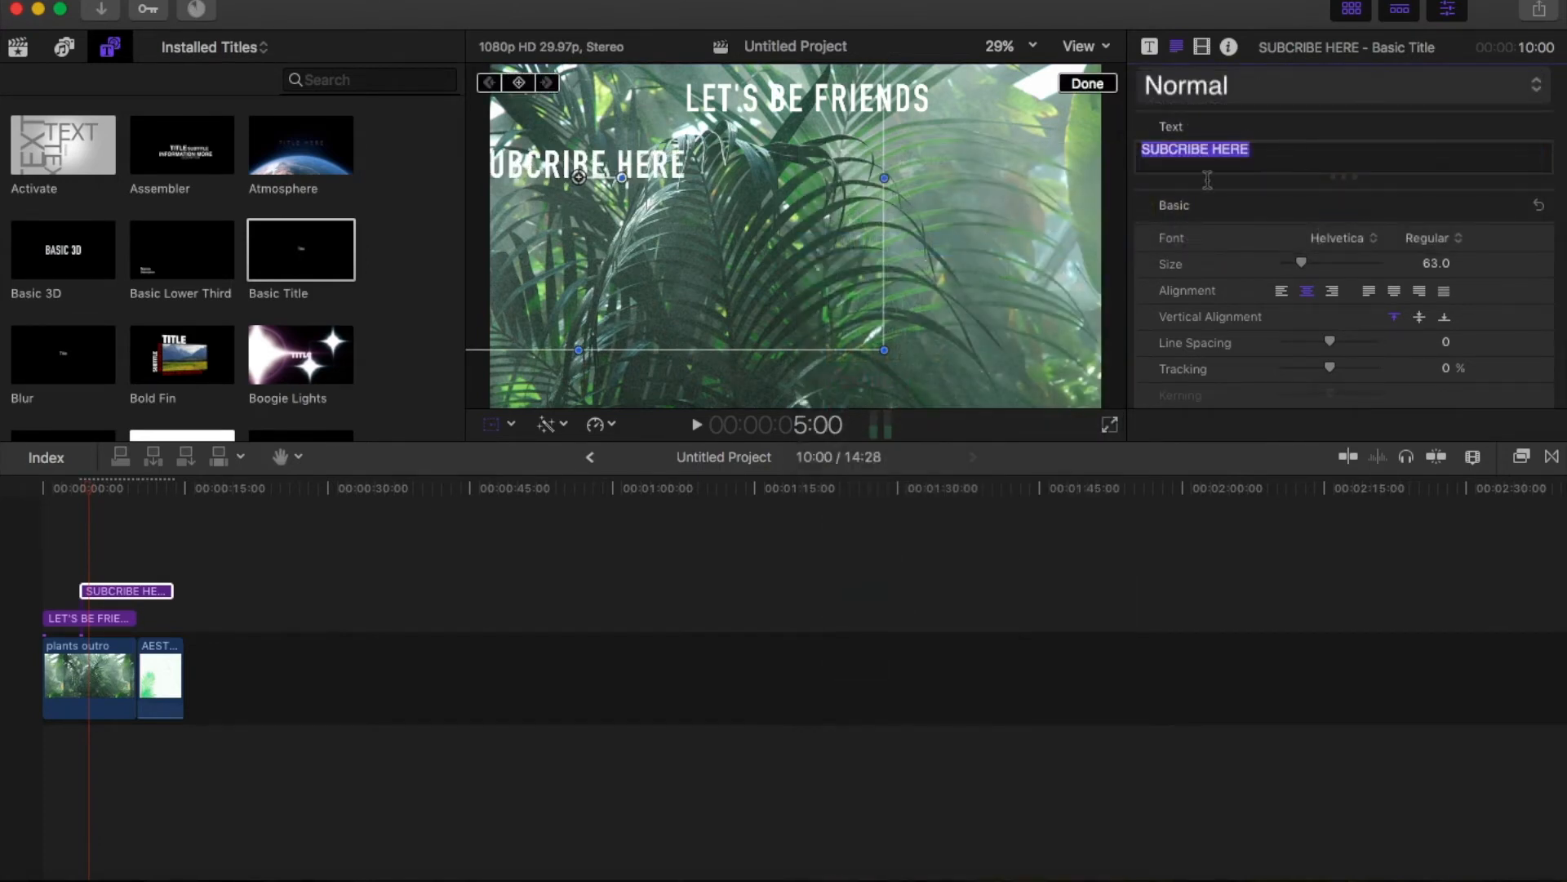
left_click(1358, 242)
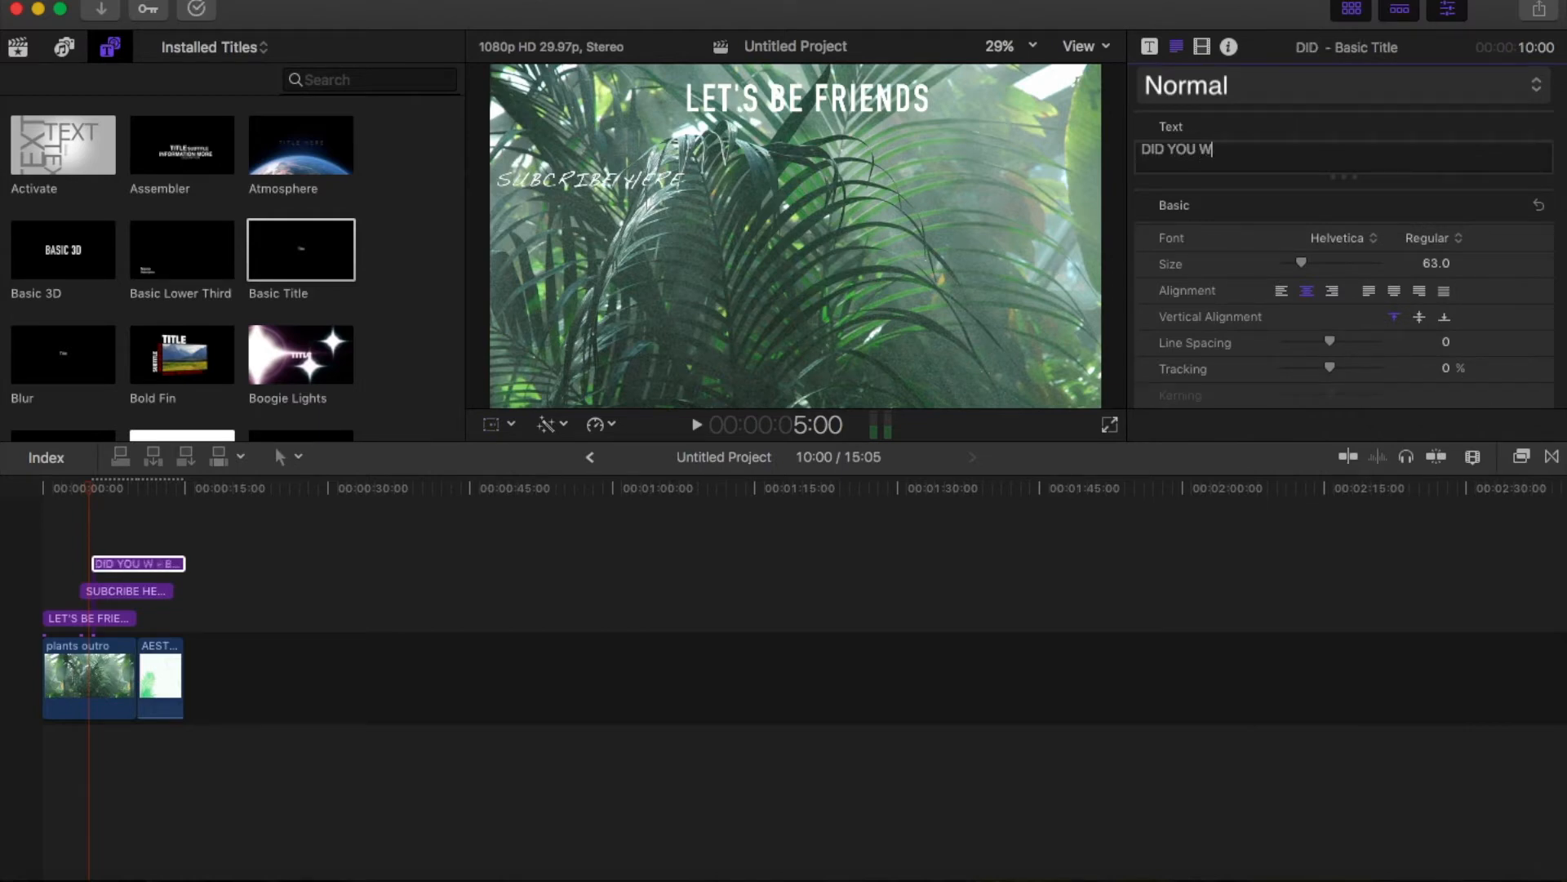
Complete the third title's text as "DID YOU WATCH THIS?" and style it Condensed in the Handwriting font at size 66
type("ATCH THES")
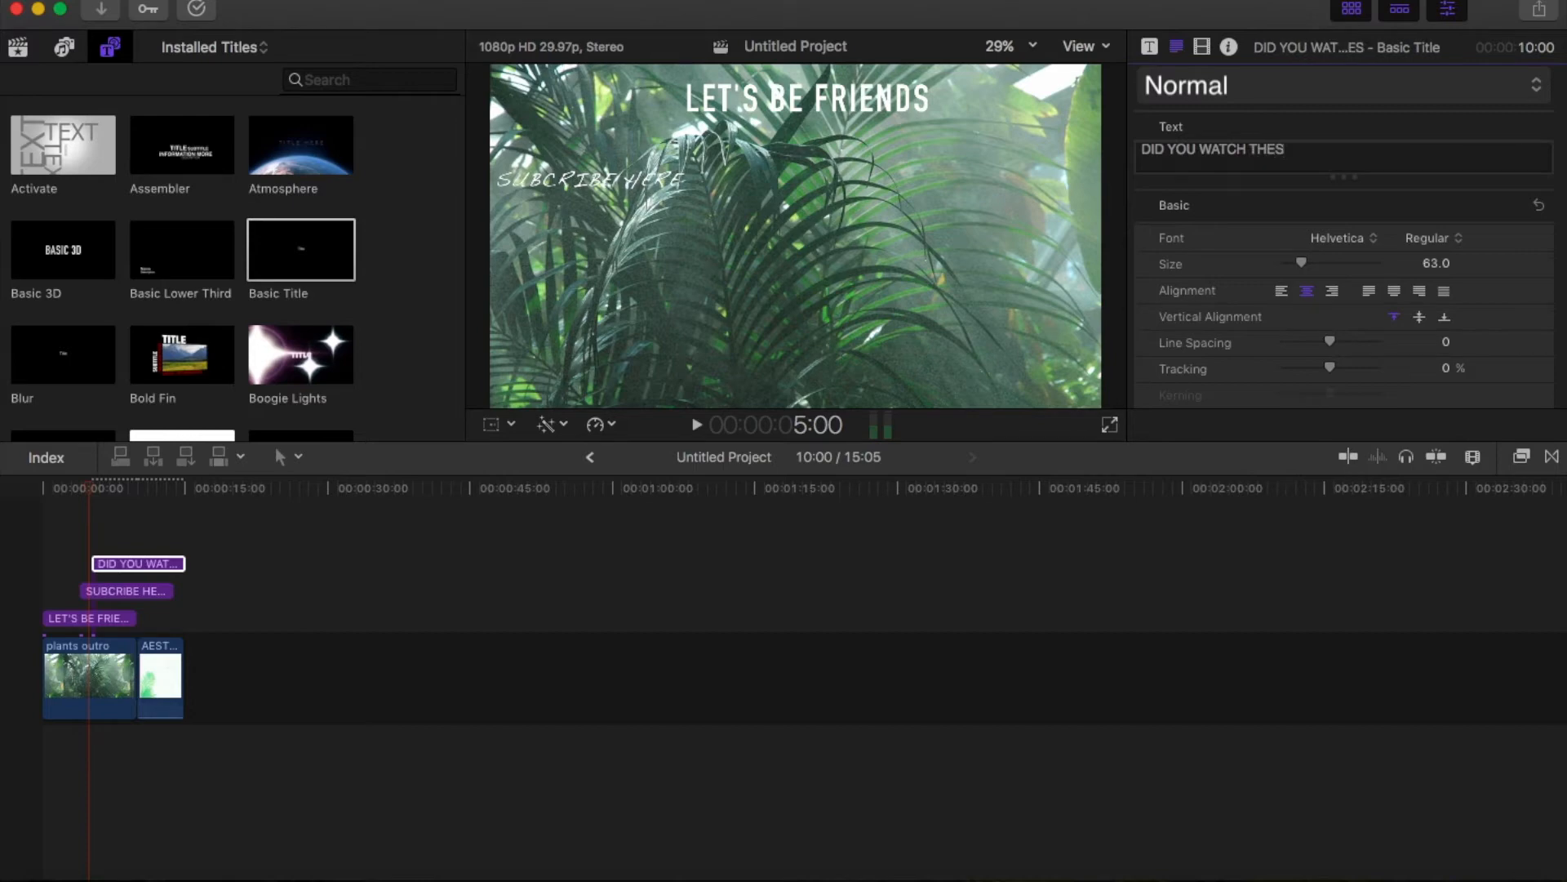
type("IS?")
left_click(1266, 85)
mouse_move(1266, 164)
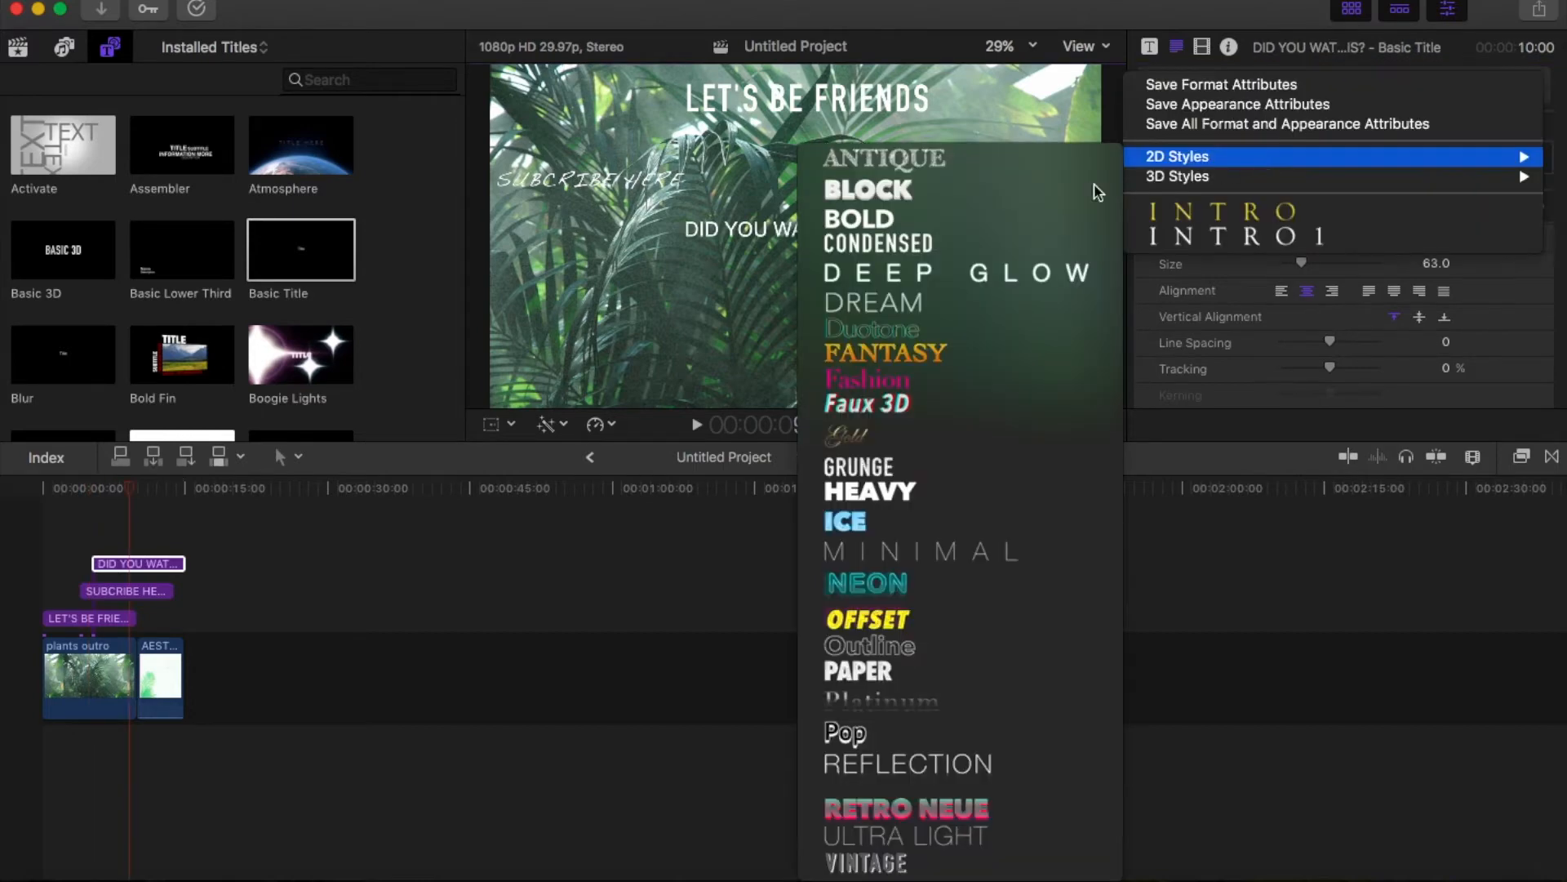
left_click(978, 250)
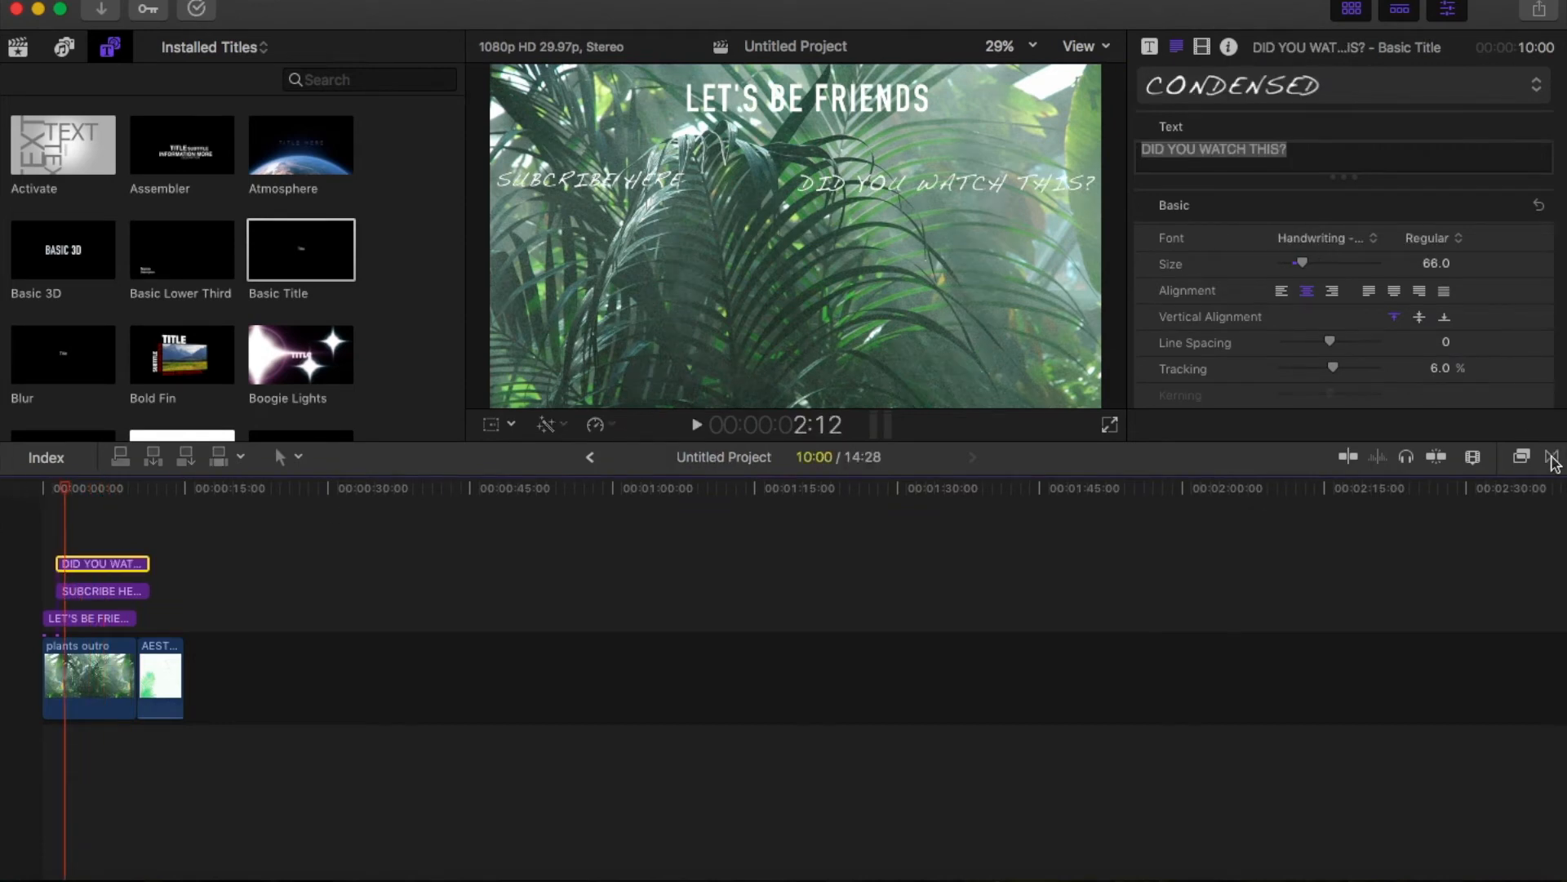
Add the Cross Dissolve transition to the "DID YOU WATCH THIS?" and "SUBCRIBE HERE" titles
left_click(1552, 459)
scroll(1378, 686, "down", 5)
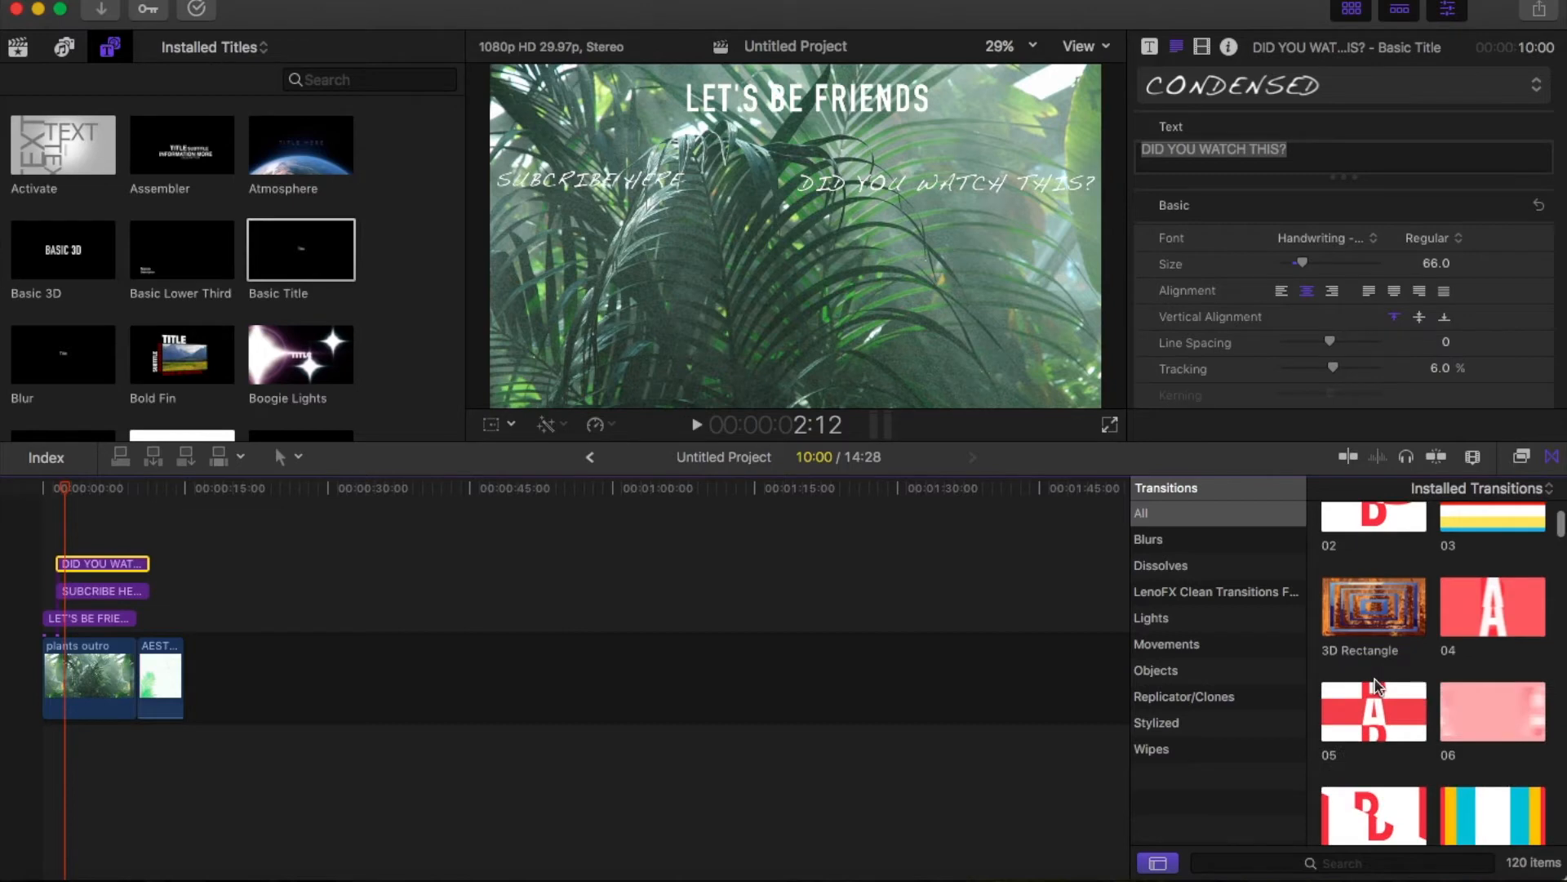
scroll(1428, 572, "up", 5)
left_click_drag(1374, 551, 115, 560)
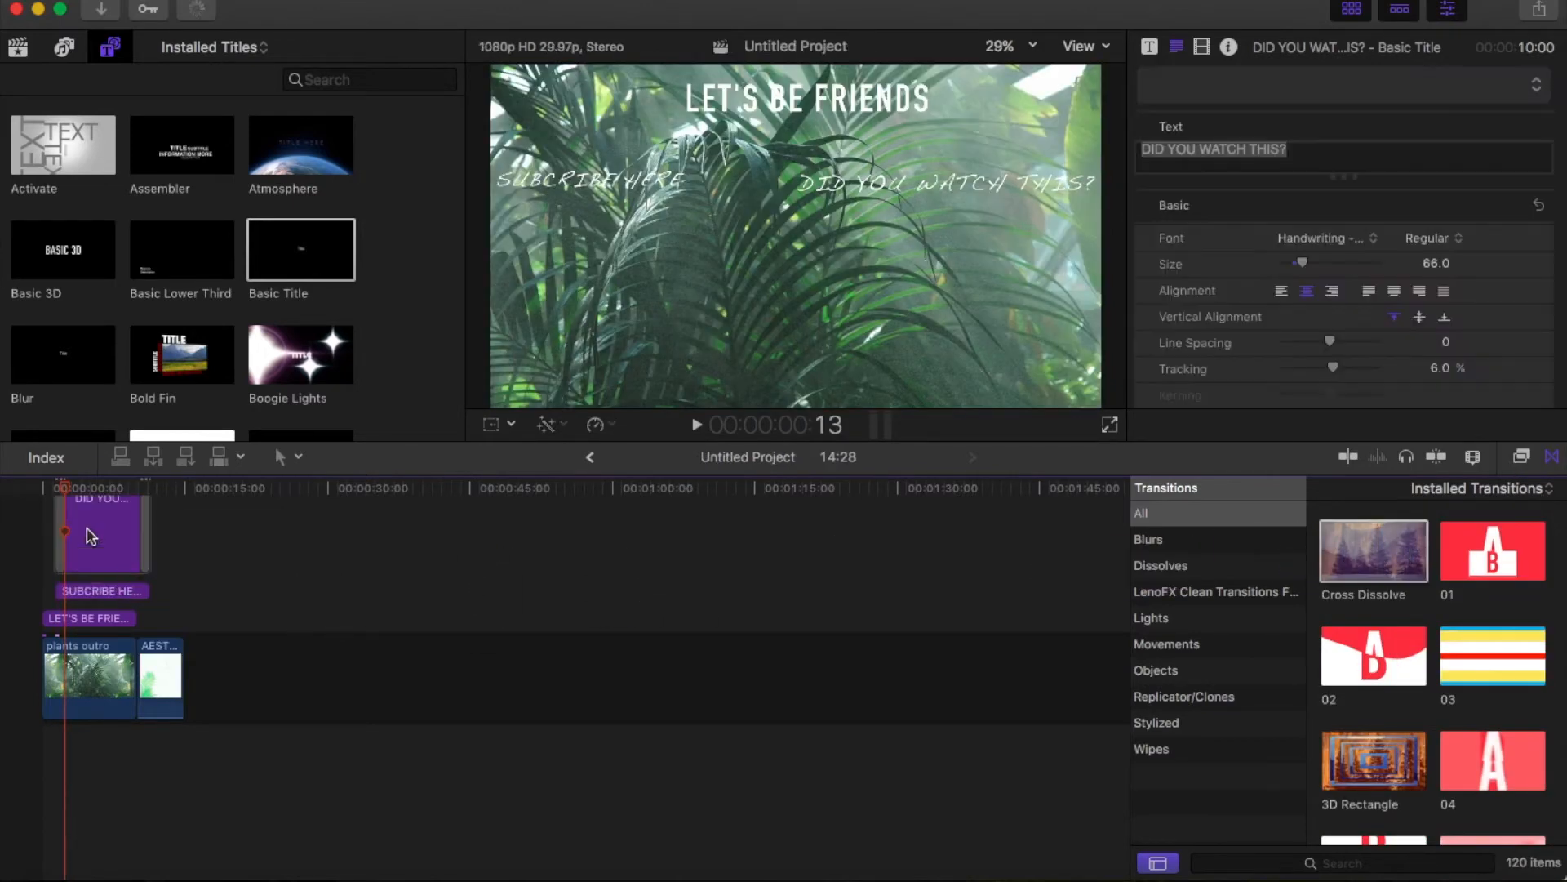
left_click_drag(1374, 551, 123, 597)
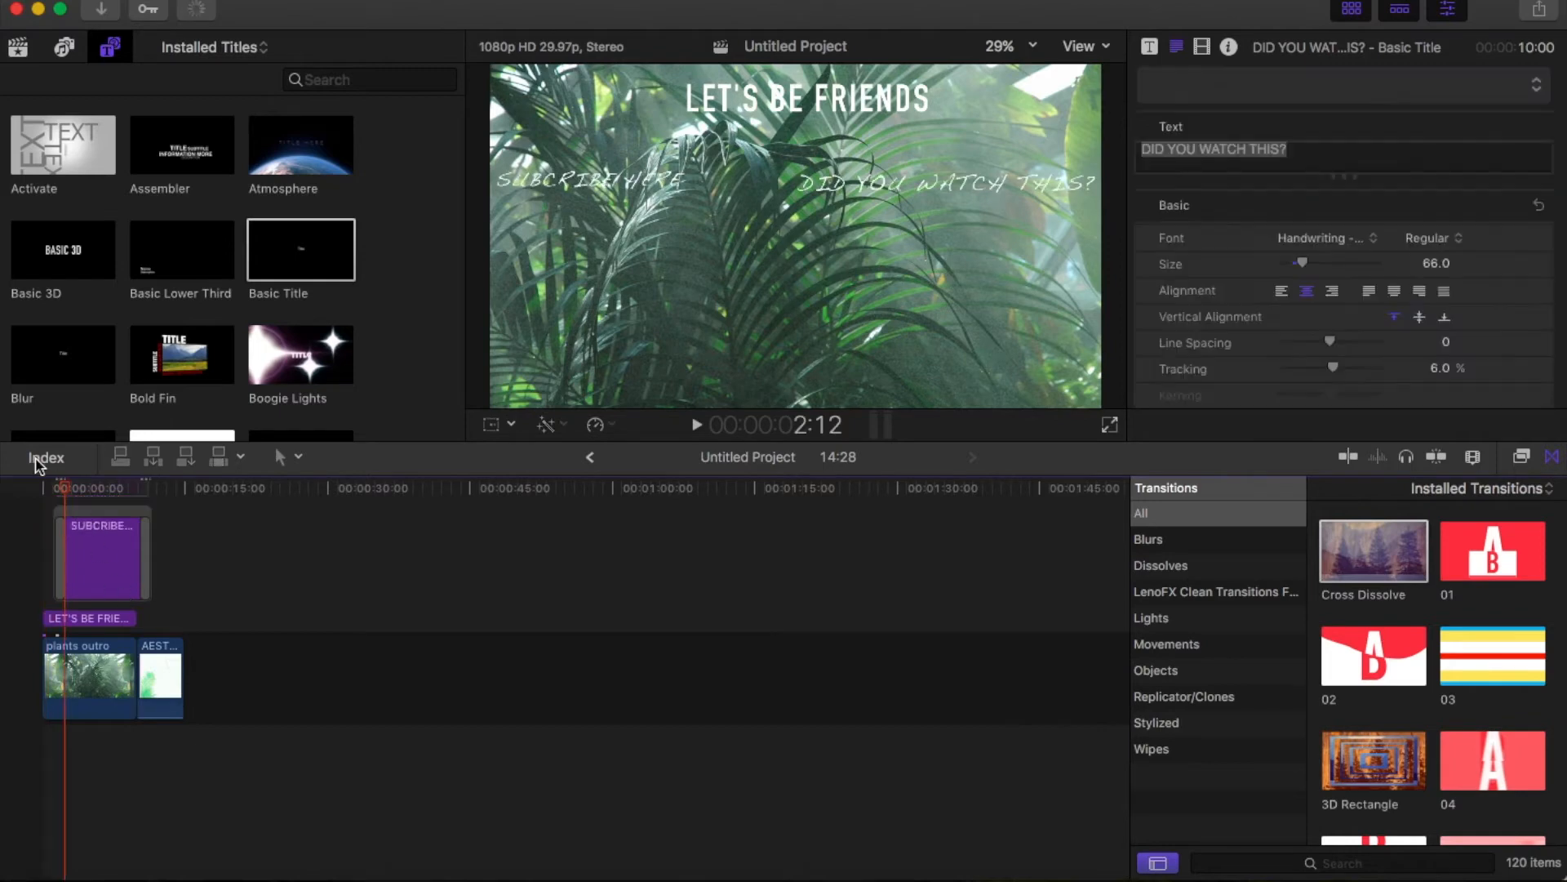
Play the outro project from its beginning to review the titles and their dissolves
left_click(36, 499)
key("space")
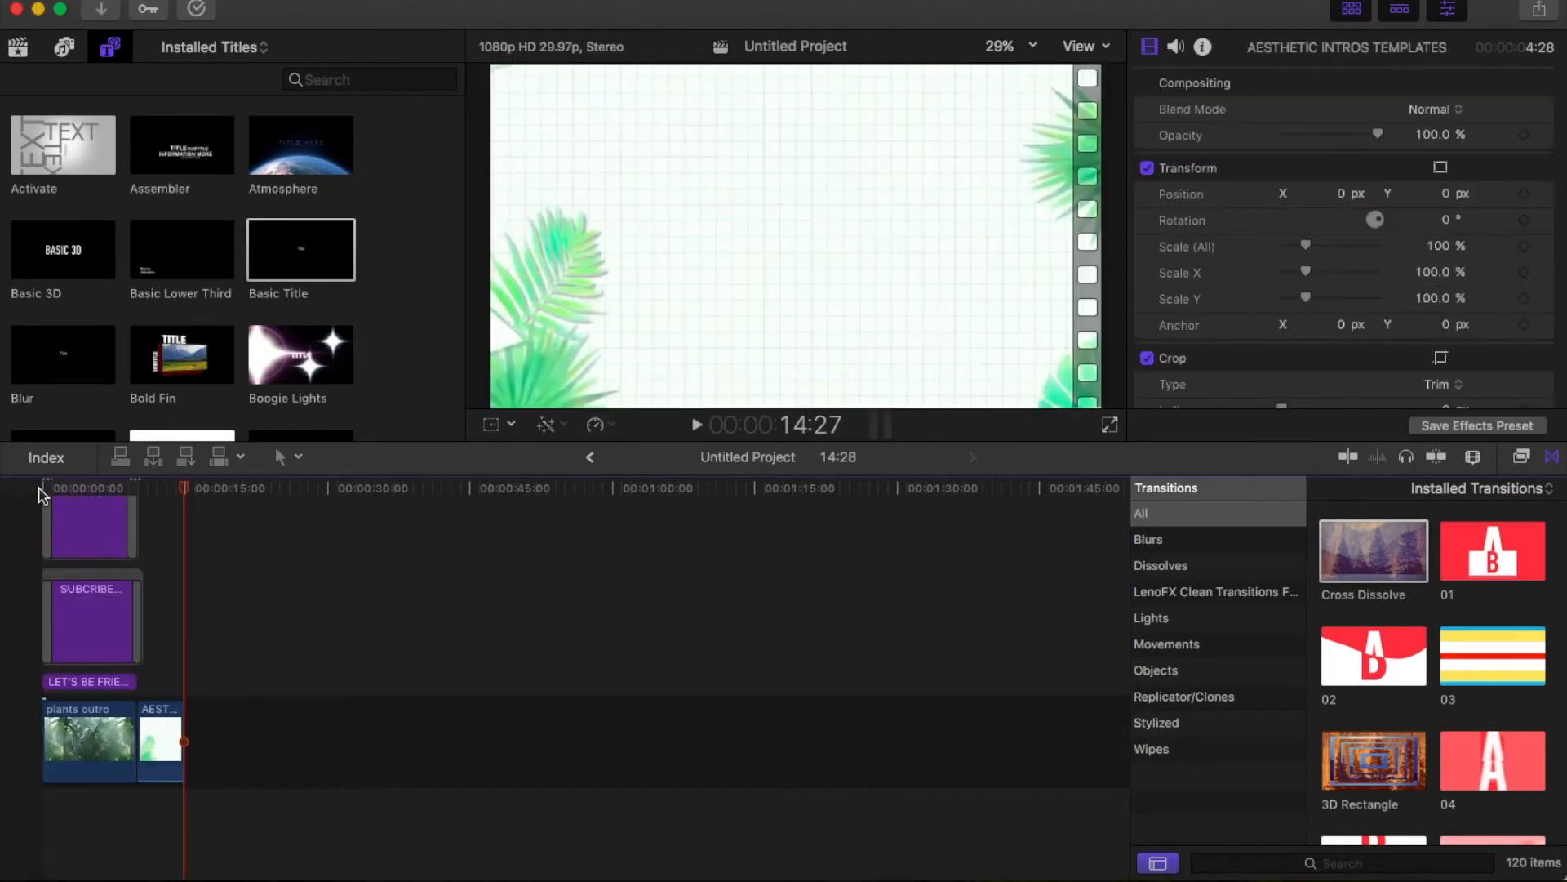
left_click(39, 495)
key("space")
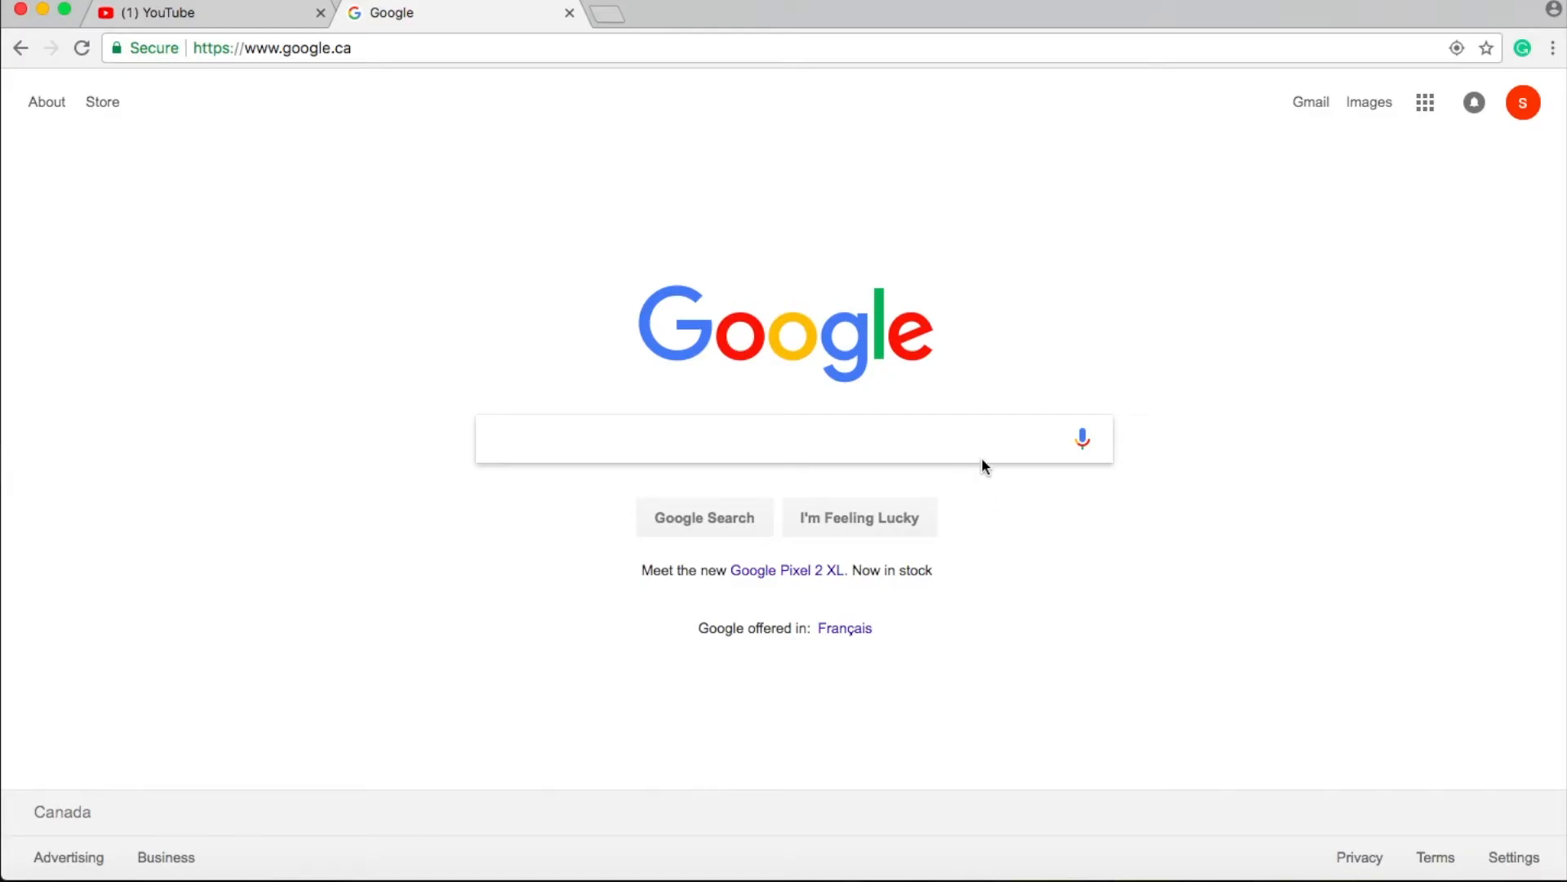
Search Google for "white bar background" and show the image results
type("white bar")
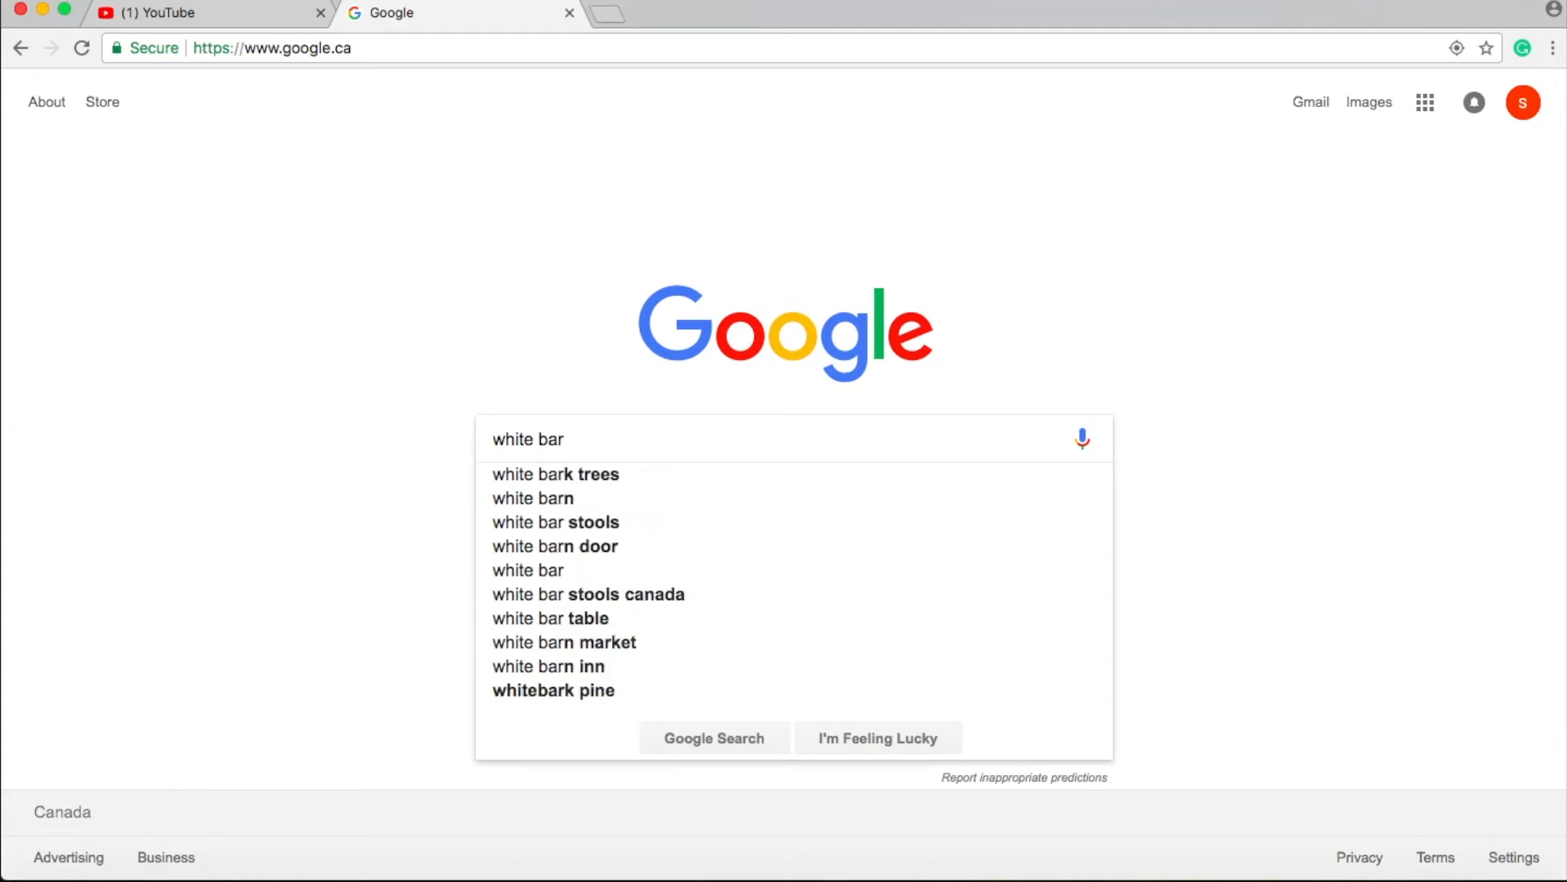
type(" backgro")
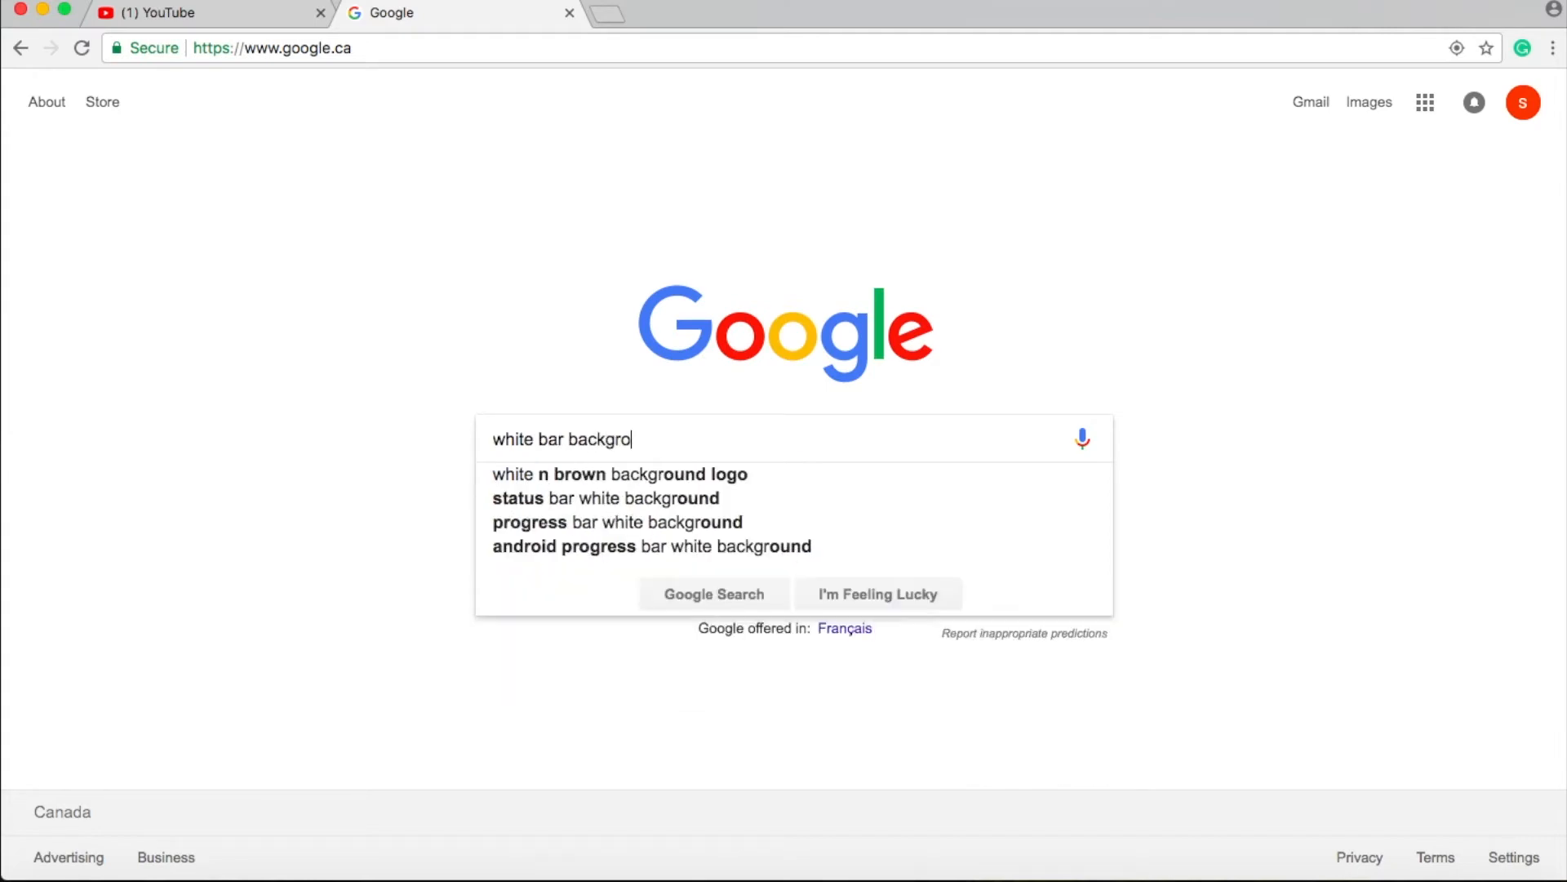
type("und")
key("Return")
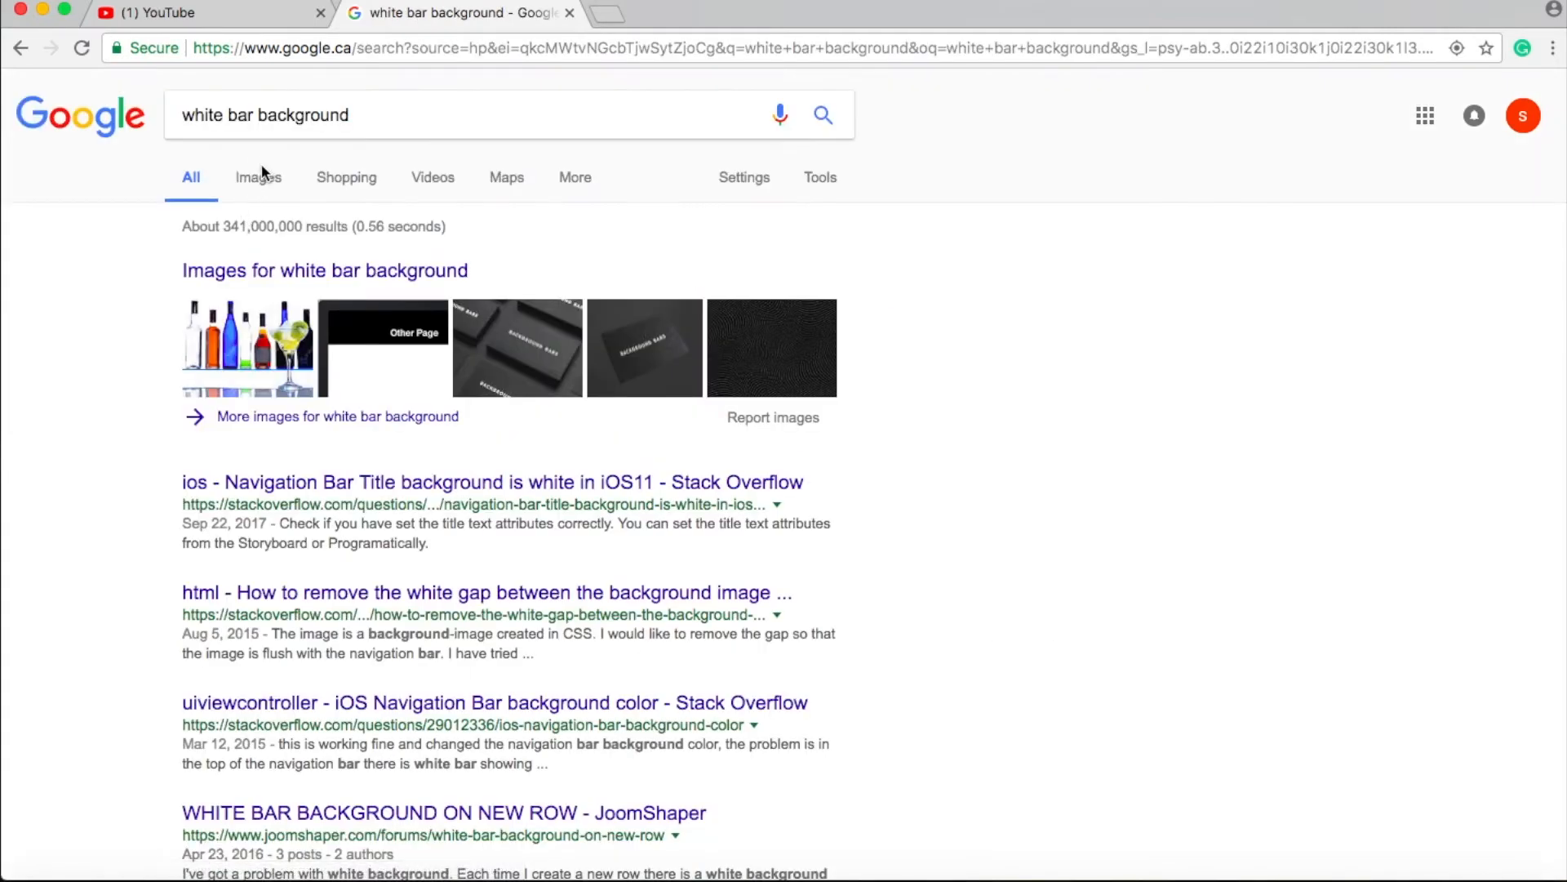
left_click(262, 184)
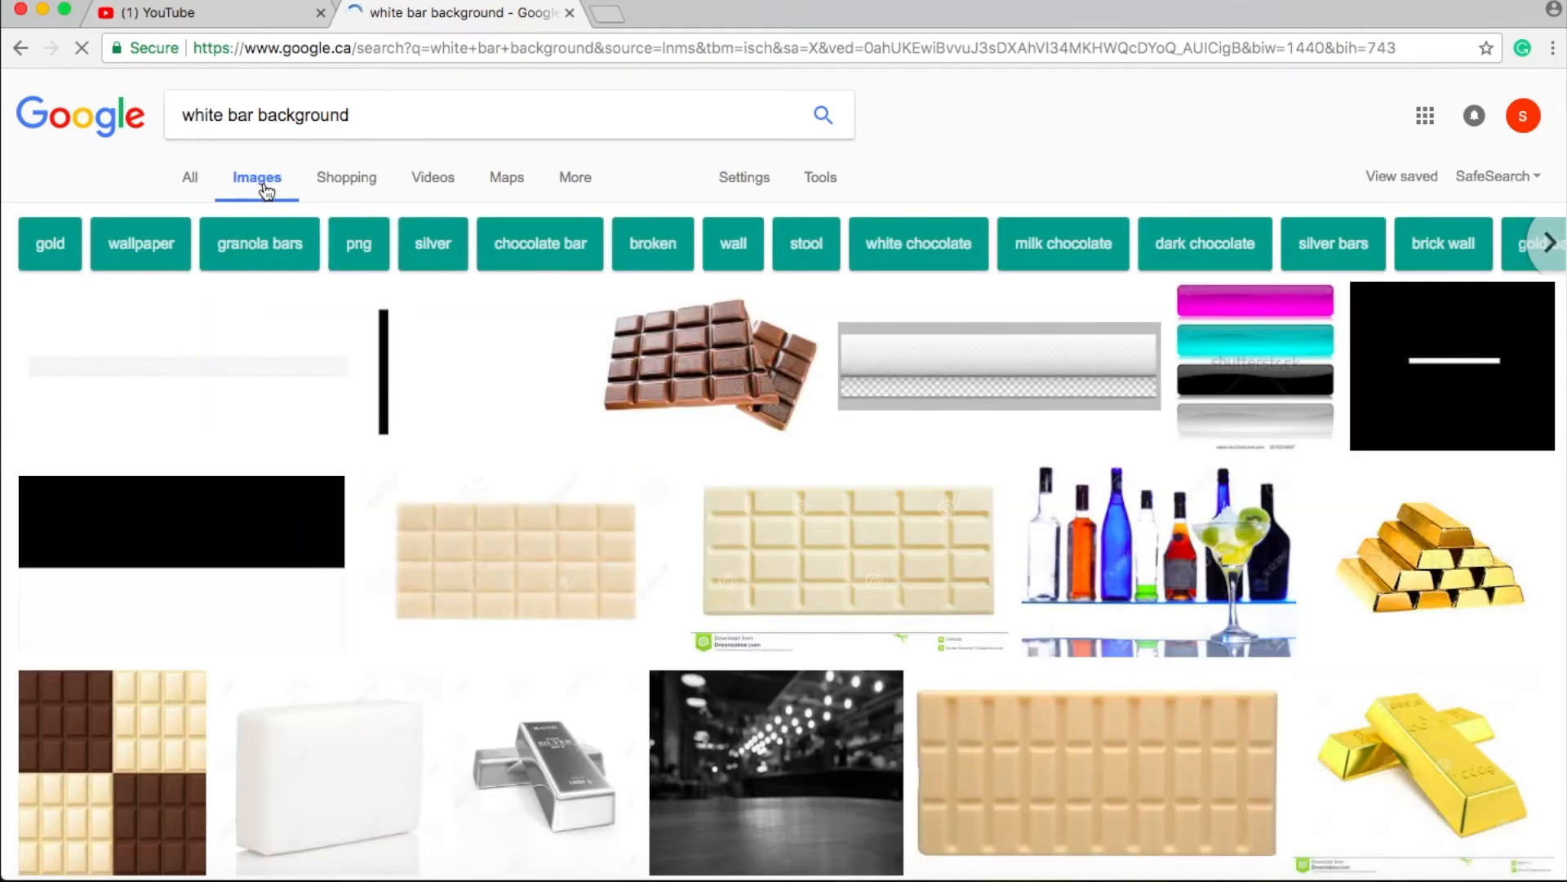
Save the blank white slide image from the "white rectangle background" image results
left_click(488, 390)
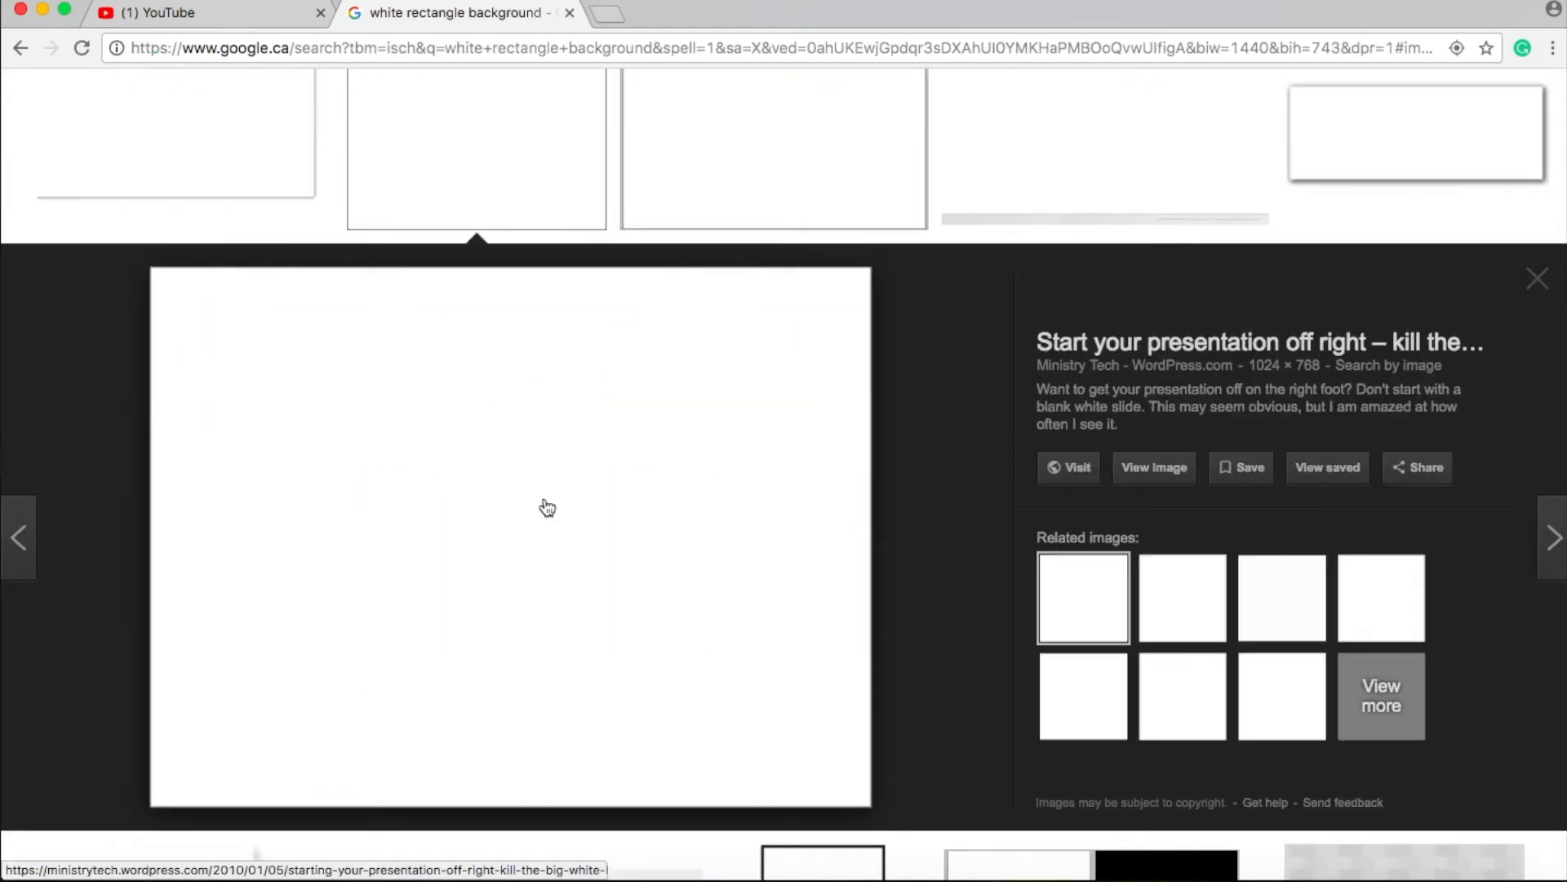
right_click(547, 508)
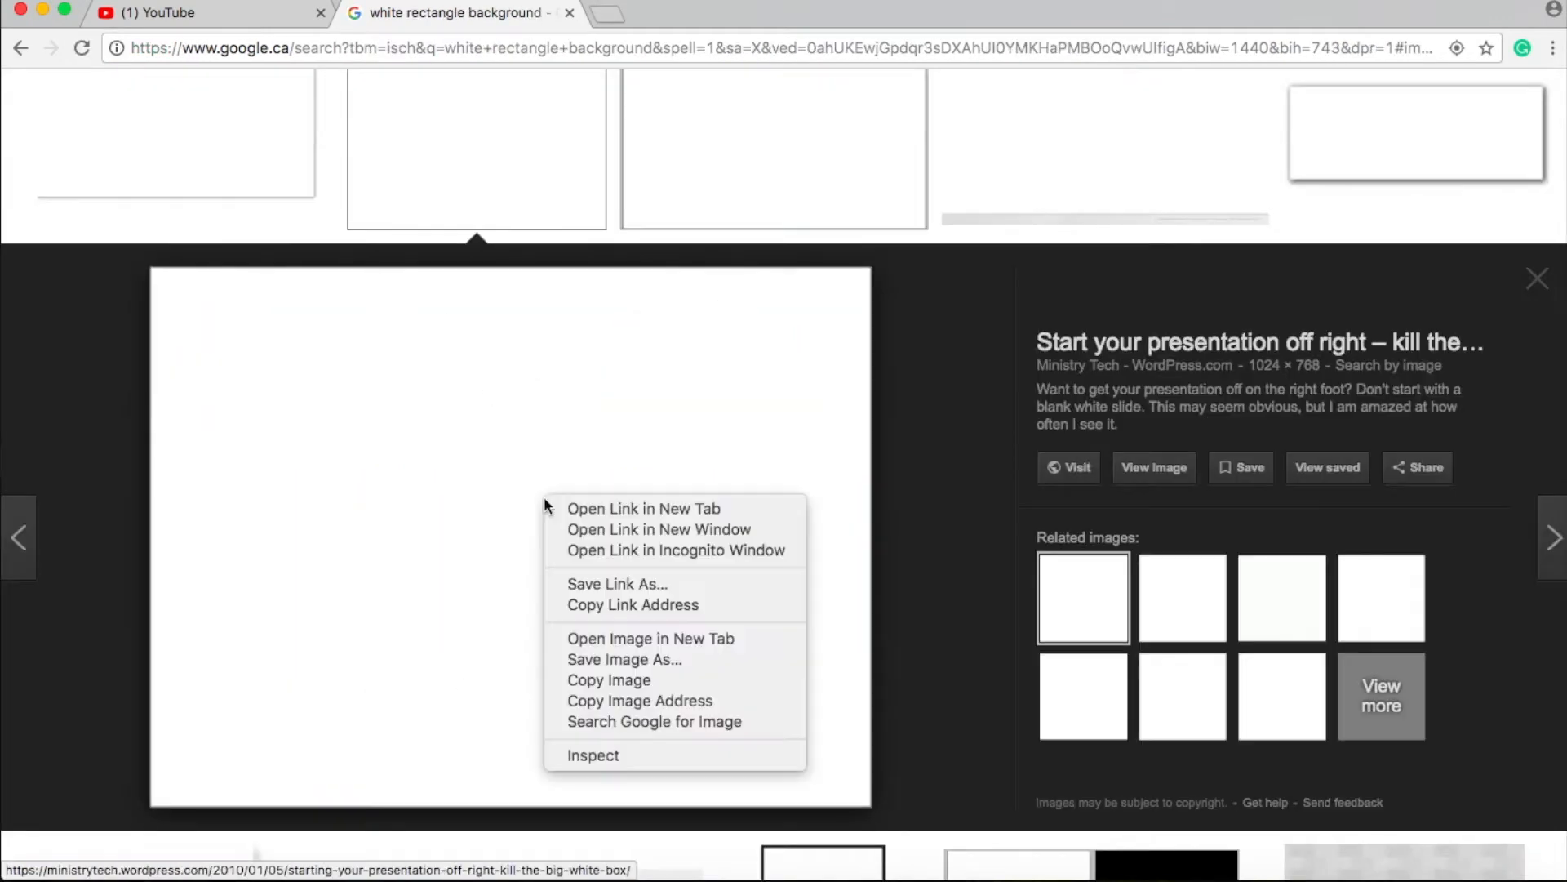
left_click(670, 660)
left_click(968, 288)
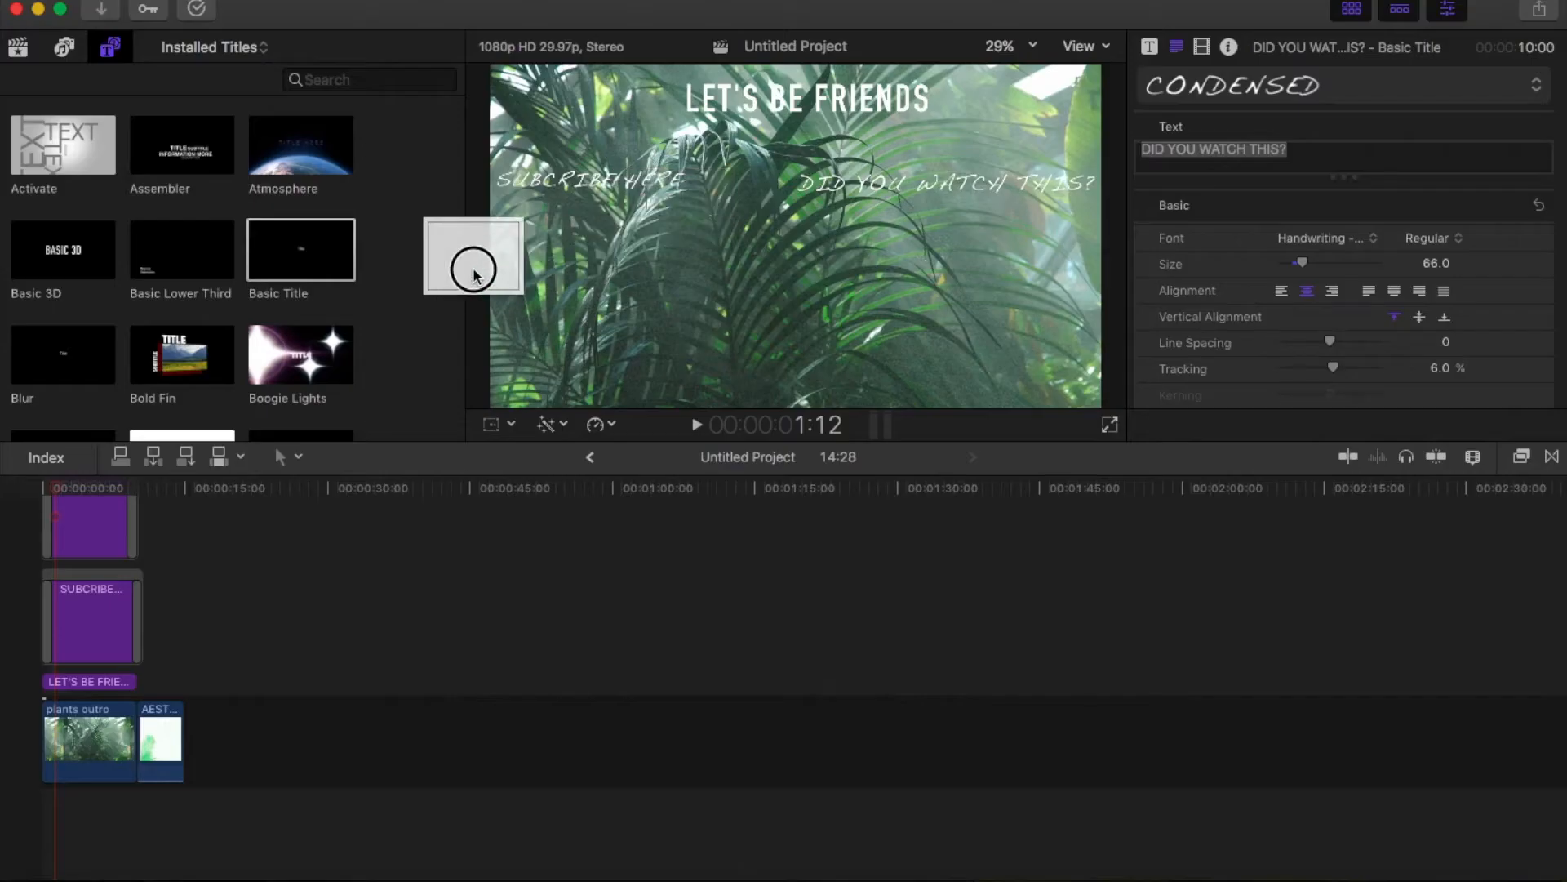
Add the downloaded blankslide image to the Final Cut Pro timeline and connect it above the title clips near the project start
left_click_drag(472, 266, 219, 604)
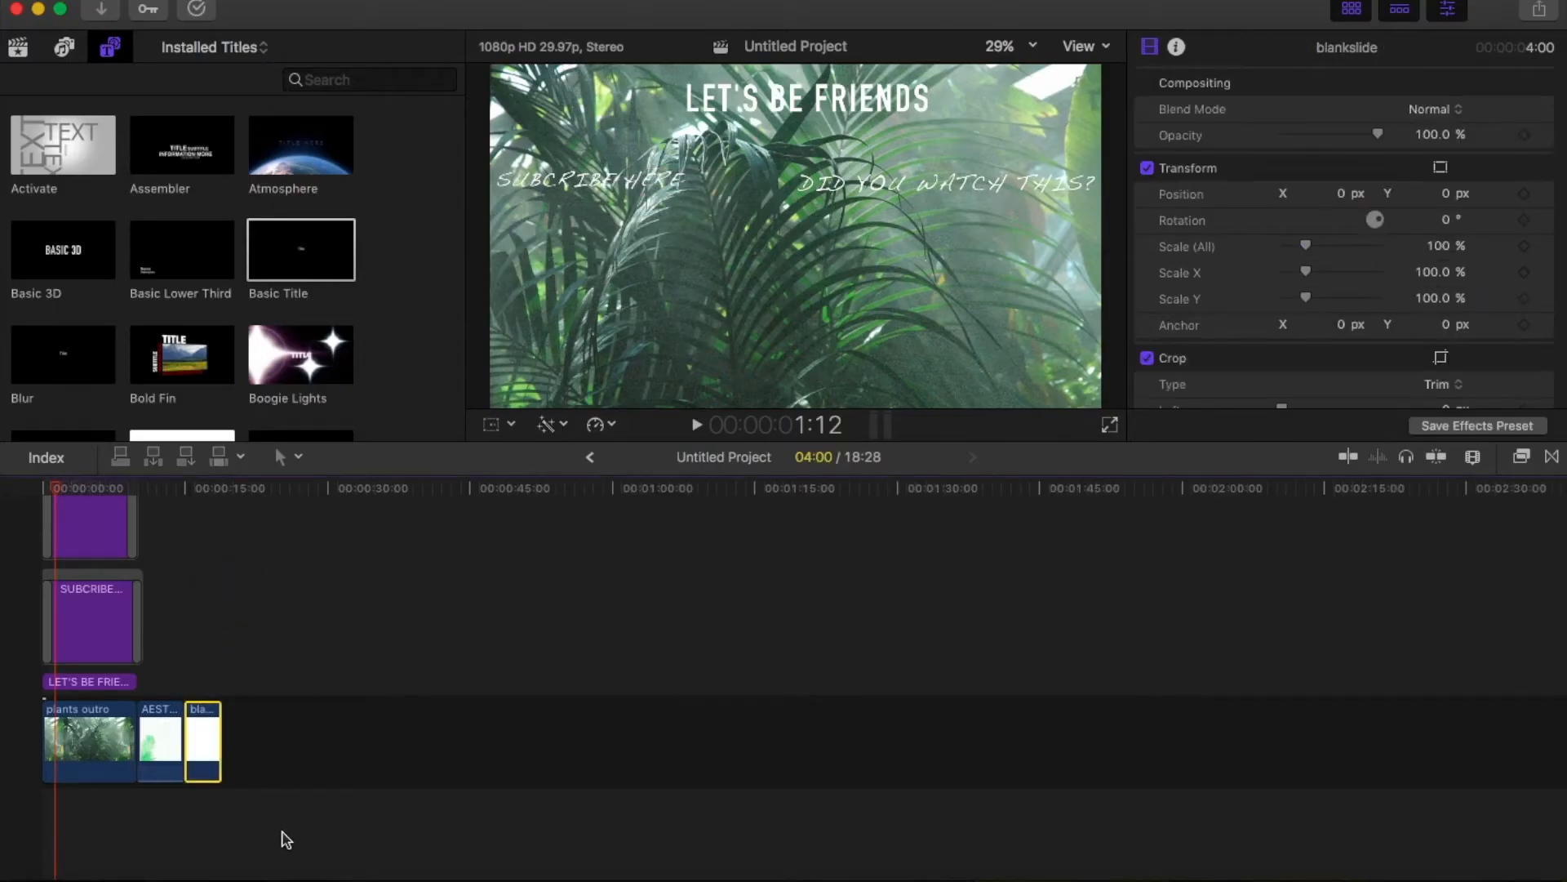
scroll(281, 836, "up", 2)
left_click(203, 782)
left_click_drag(203, 783, 70, 548)
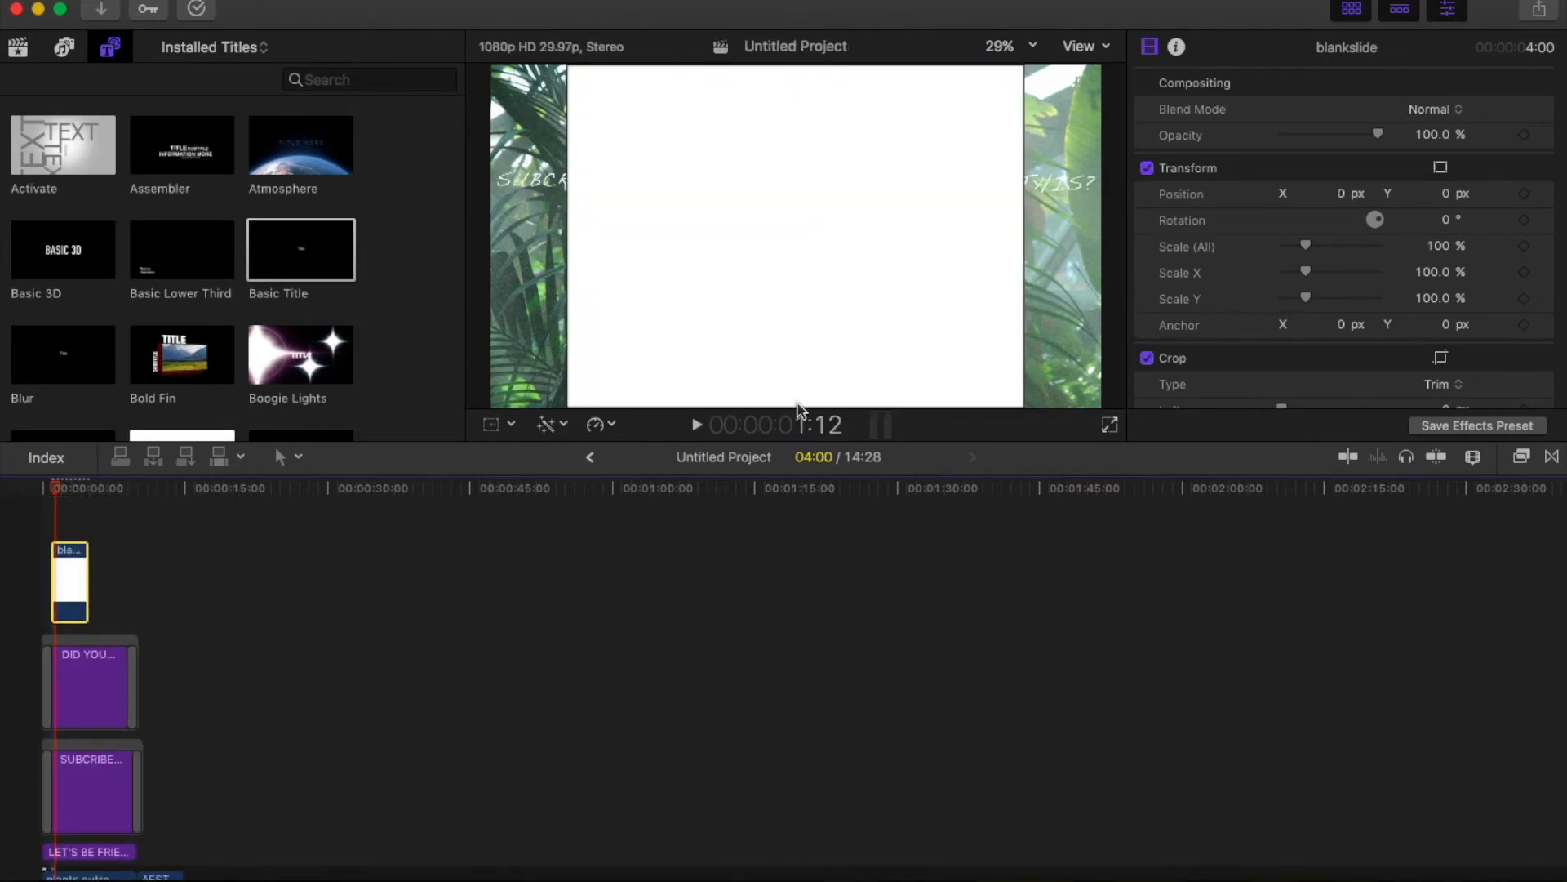
Transform the blankslide image into a thin horizontal bar over the "DID YOU WATCH THIS?" title
left_click(838, 238)
left_click(493, 425)
left_click_drag(1029, 408, 916, 236)
left_click_drag(797, 281, 797, 251)
left_click_drag(914, 236, 896, 236)
left_click_drag(798, 236, 943, 189)
Lower the white bar's opacity to 19.19% and line it up in the "DID YOU WATCH THIS?" area
left_click_drag(1382, 139, 1338, 149)
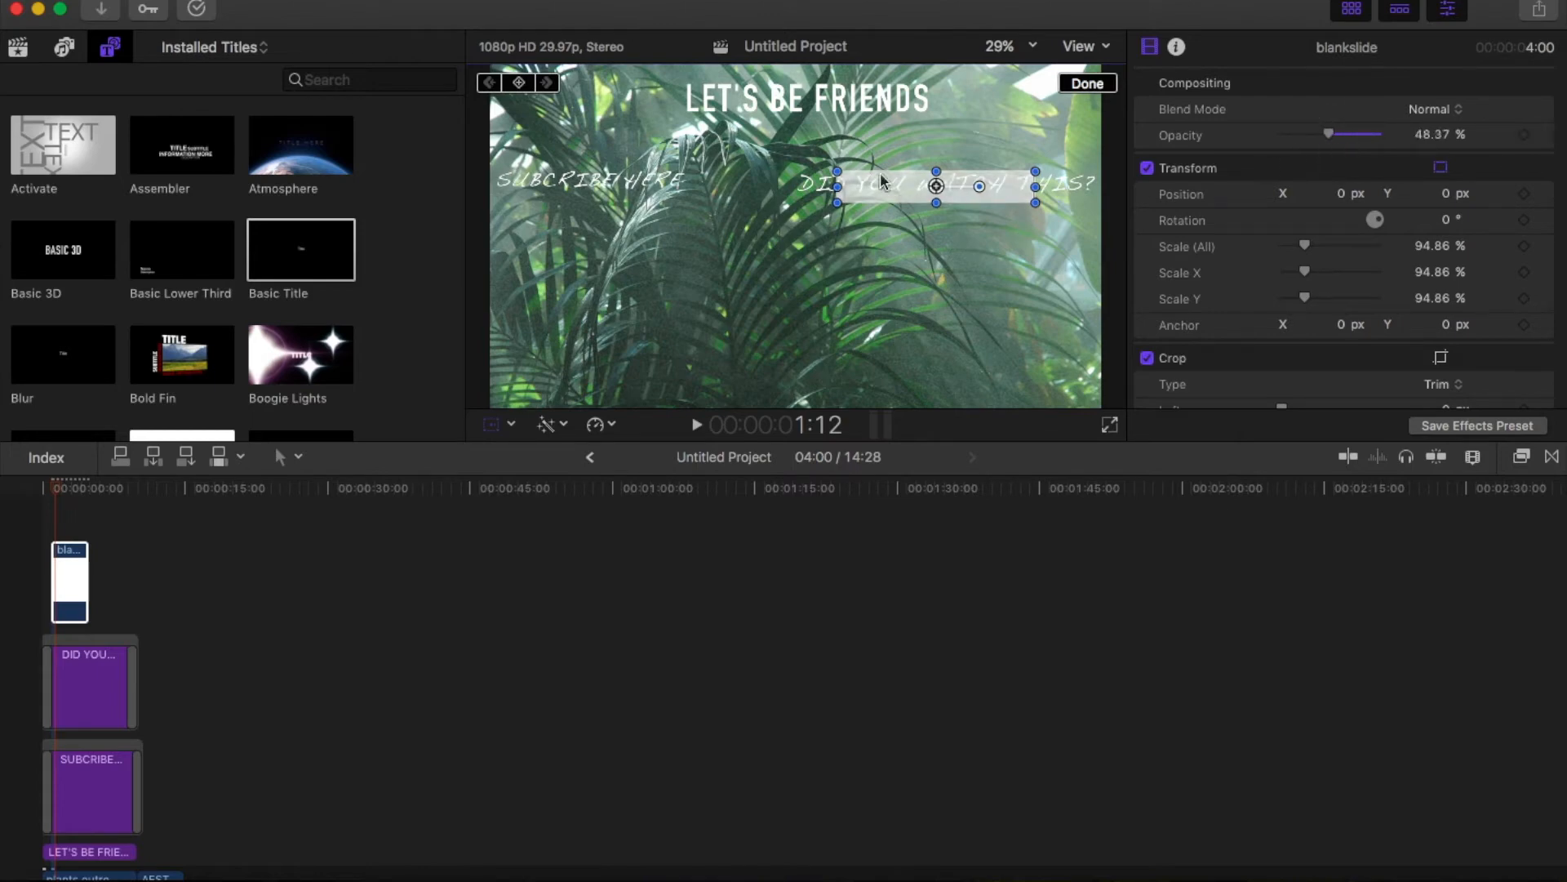
left_click(826, 188)
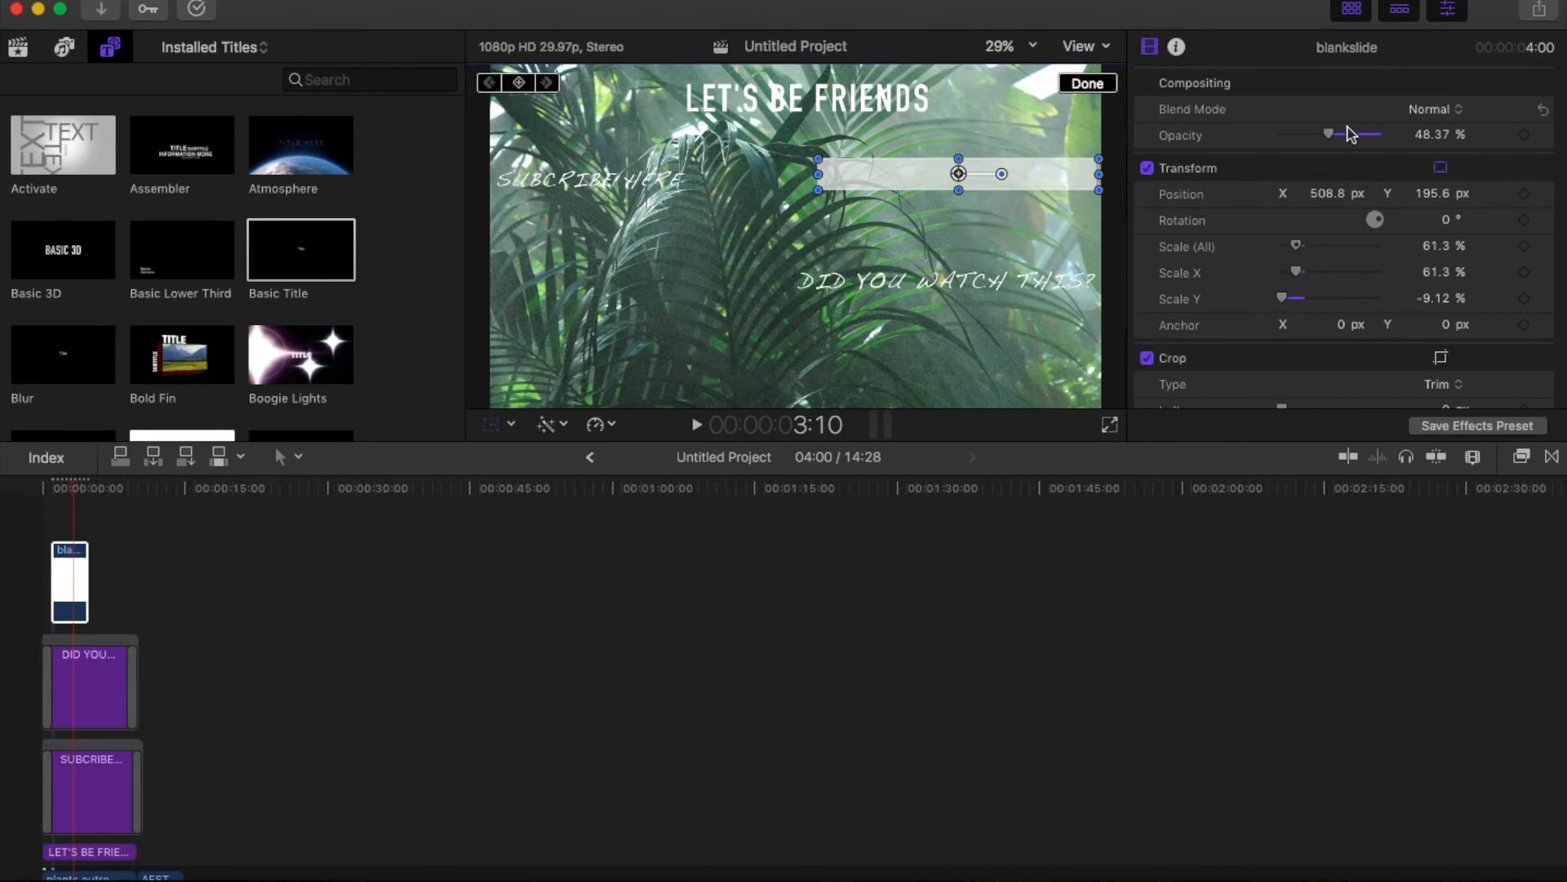
left_click_drag(1331, 143, 1303, 147)
Move the "DID YOU WATCH THIS?" title onto the white bar, restyled in Condensed 2D at a smaller size
left_click_drag(913, 292, 916, 169)
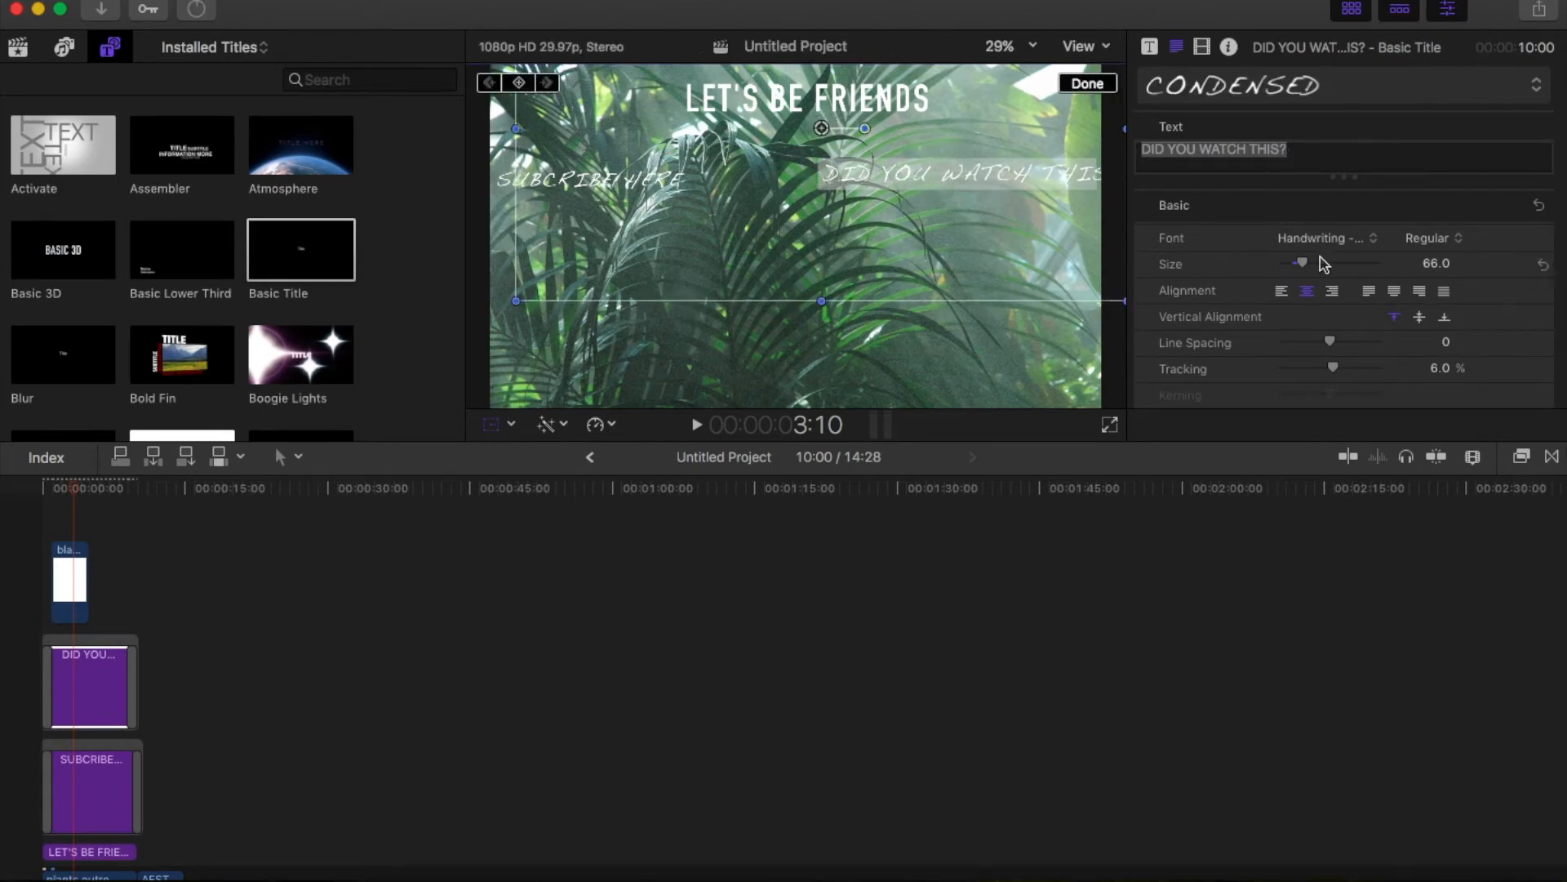
left_click(1339, 85)
mouse_move(1322, 156)
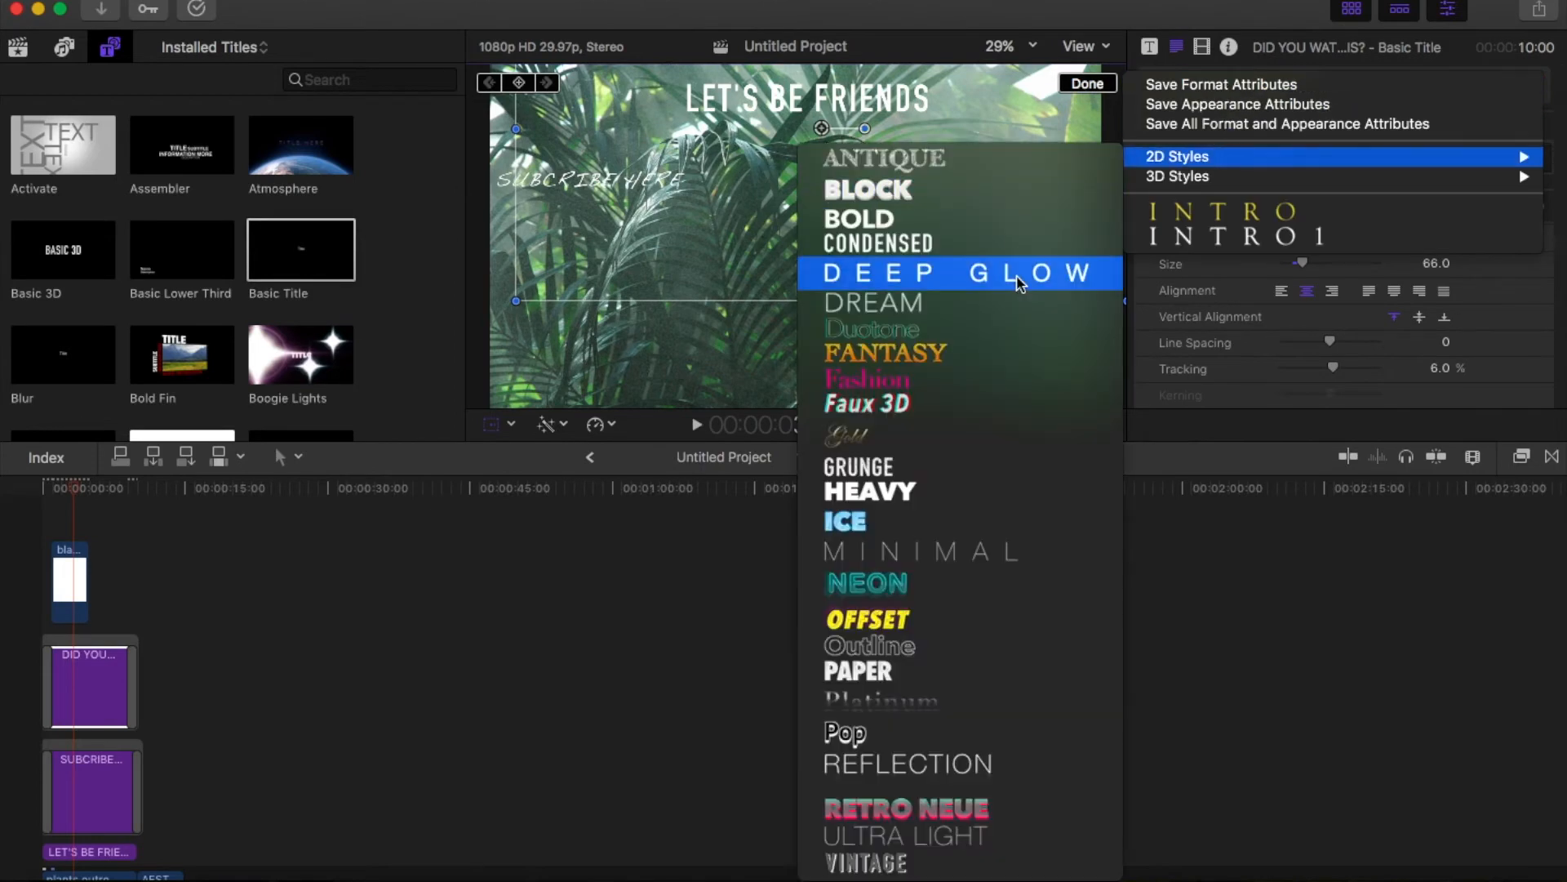
left_click(943, 238)
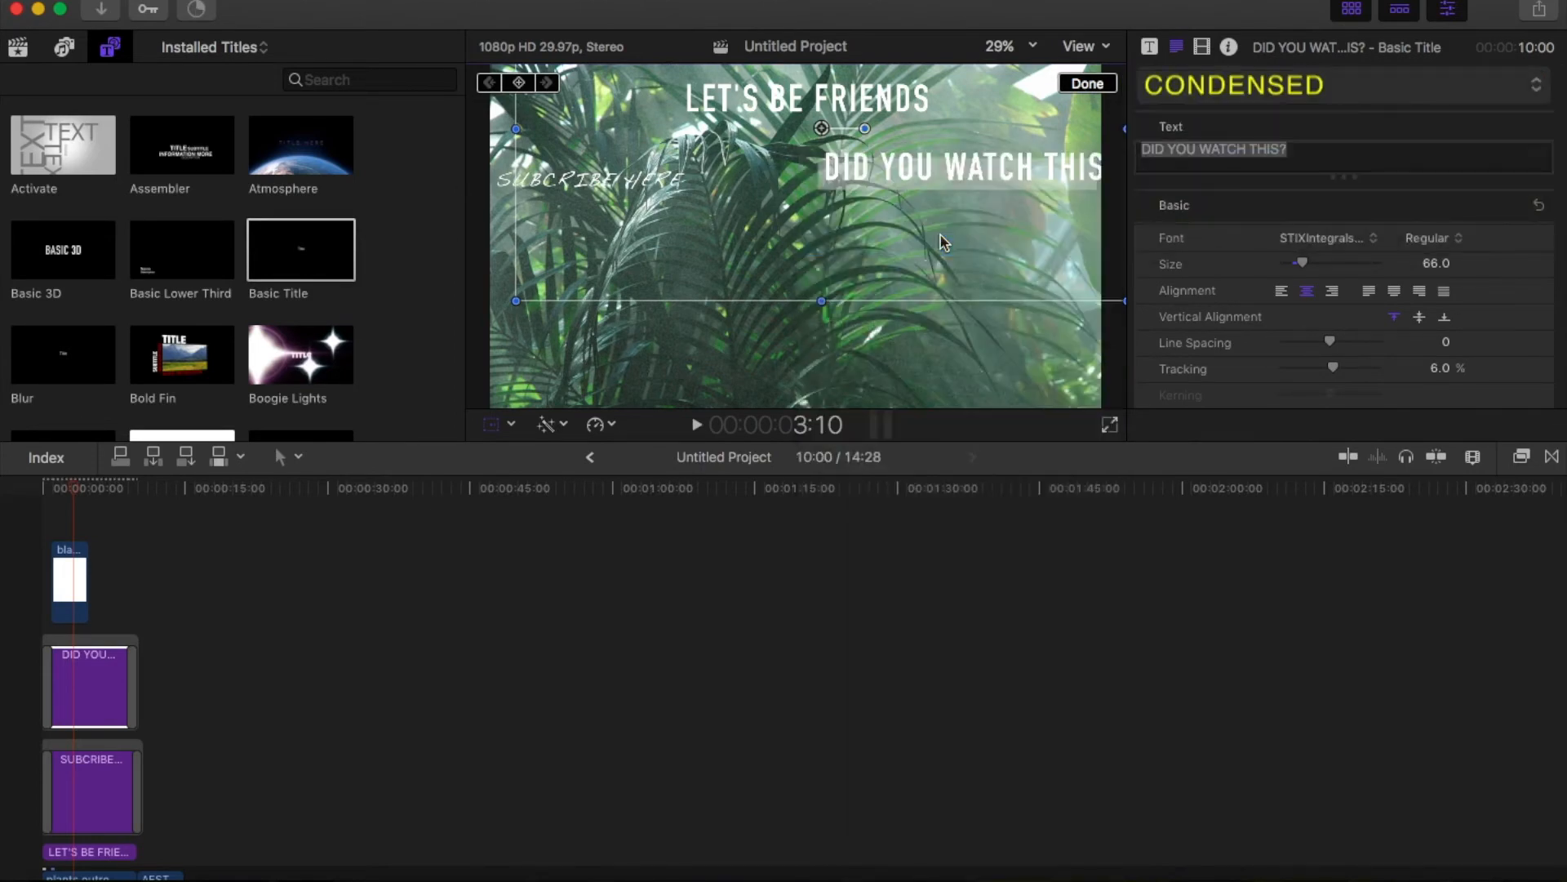
left_click_drag(1328, 271, 1303, 270)
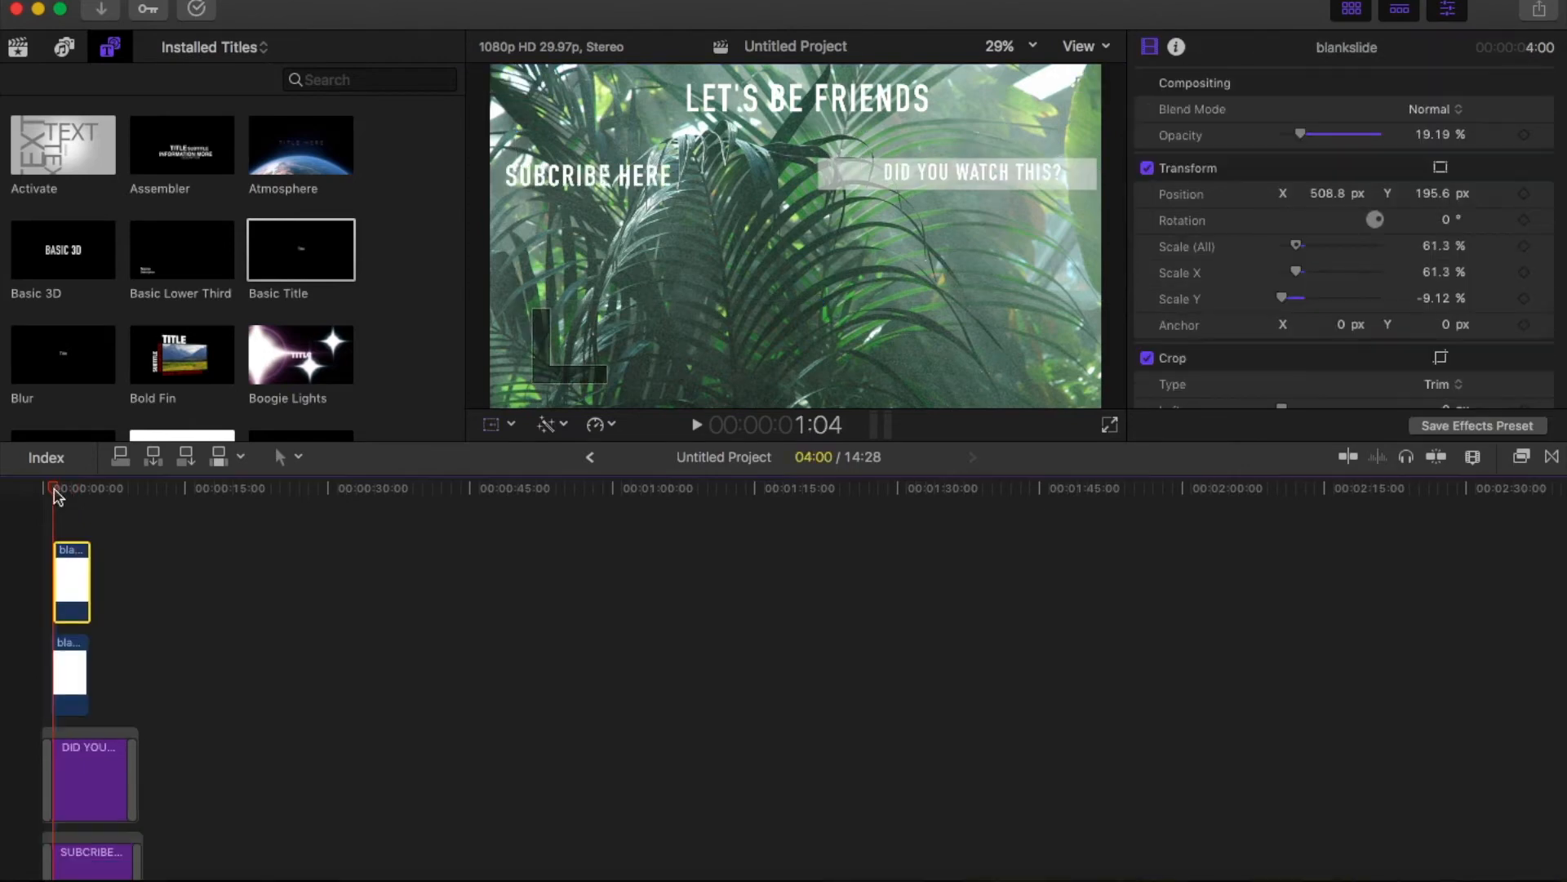
Move the duplicated white bar behind the "SUBCRIBE HERE" title, at about X -720.8 px and Y 192.6 px
key("space")
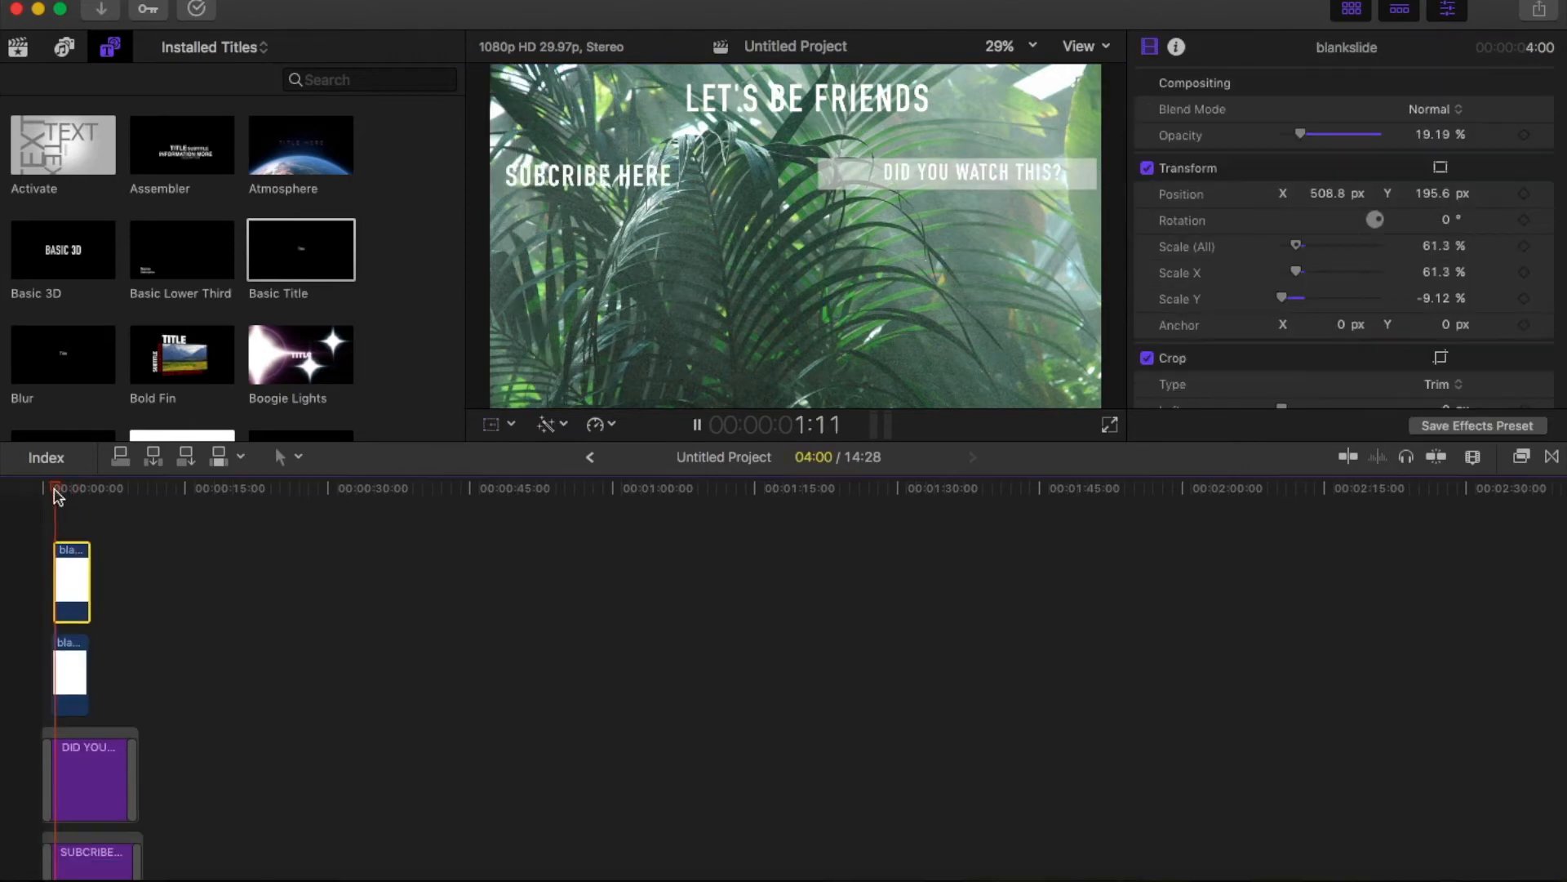
left_click(1001, 189)
left_click_drag(958, 173, 564, 172)
Play the outro from its start to check the white bars against the titles
left_click(57, 488)
left_click_drag(57, 489, 7, 488)
key("space")
key("space")
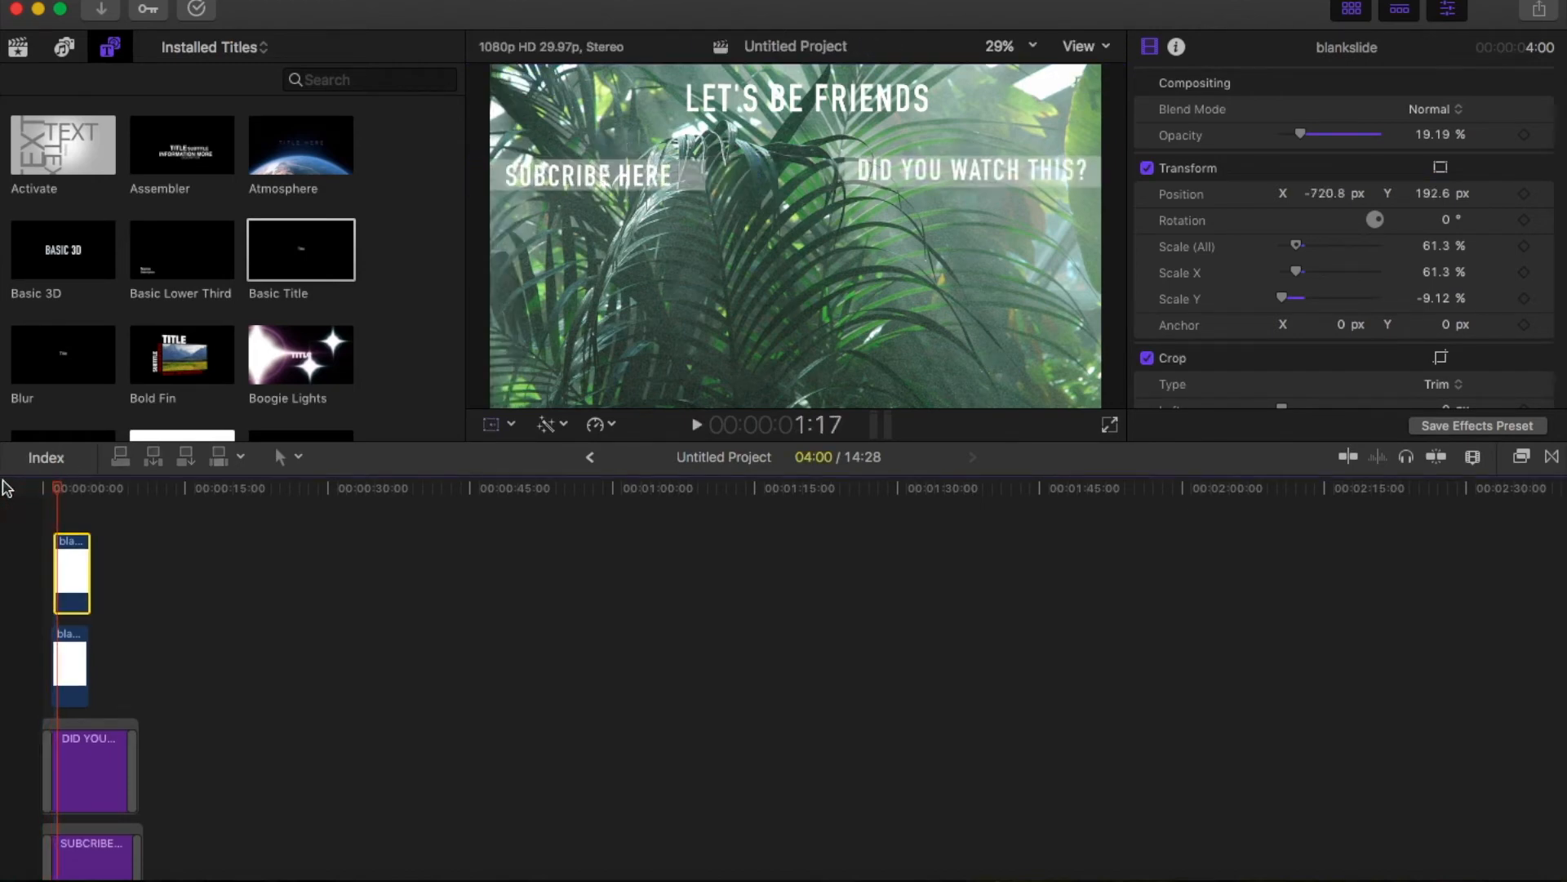
Shift both blankslide clips to the very start of the timeline and play the project from the beginning
left_click_drag(63, 549, 47, 554)
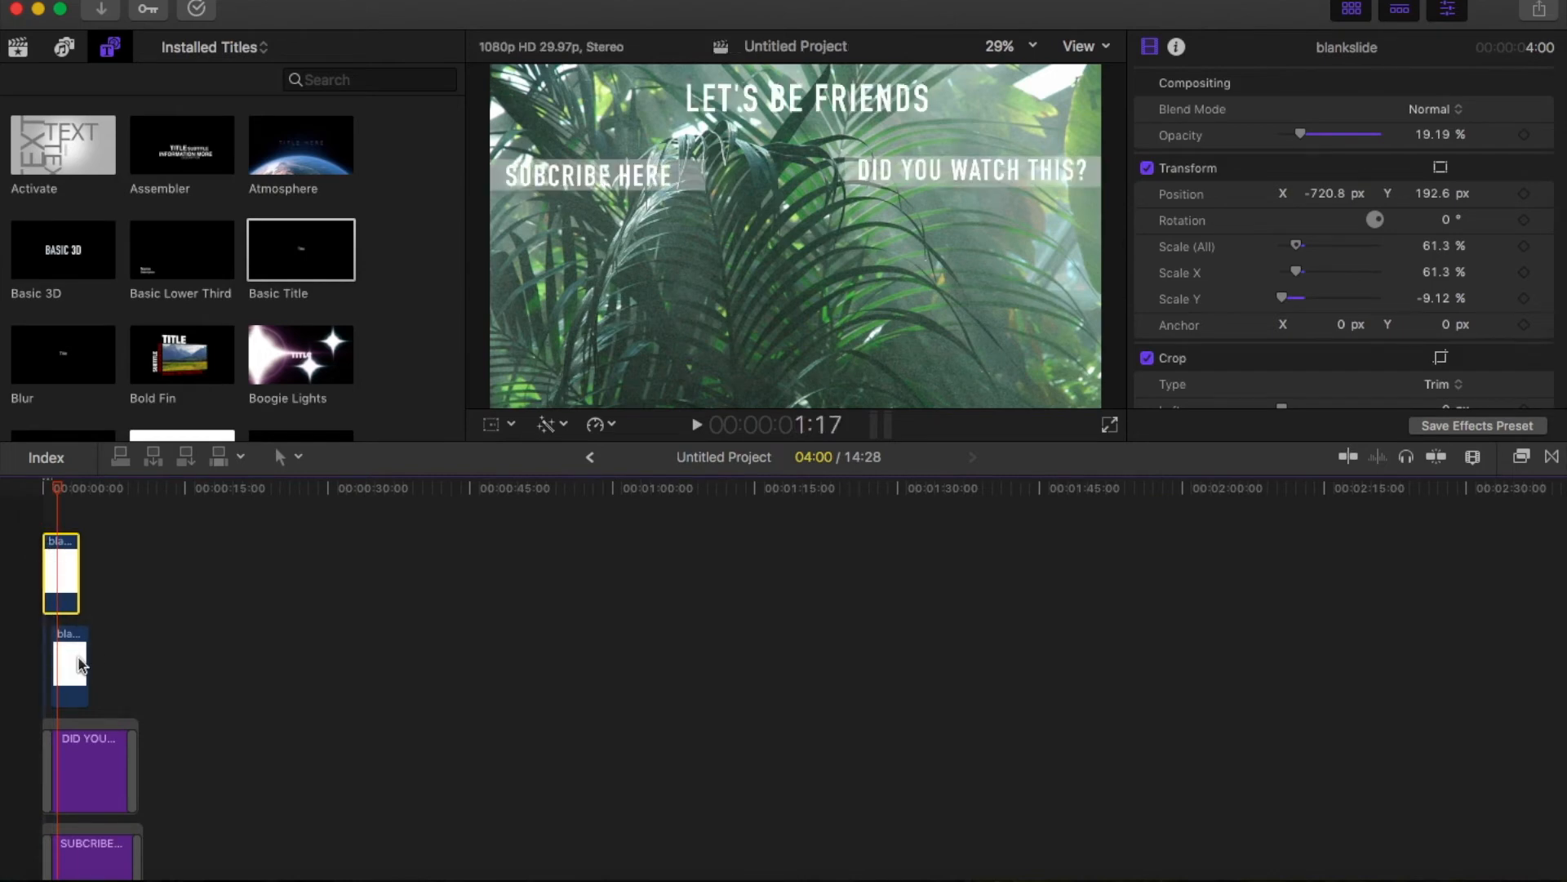
left_click_drag(79, 663, 56, 661)
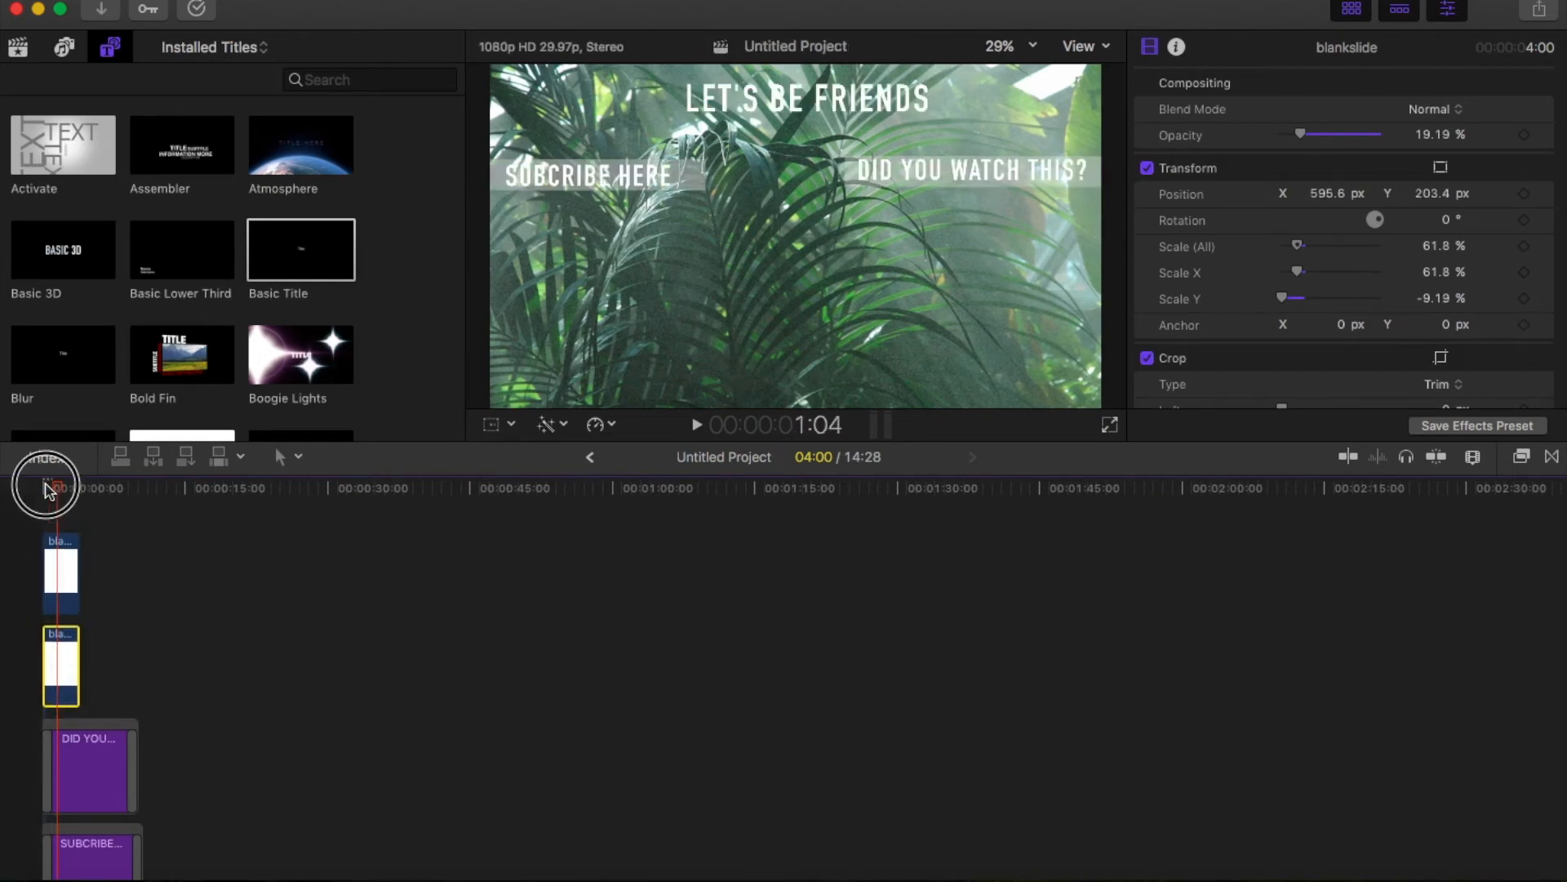
left_click_drag(53, 491, 18, 490)
key("space")
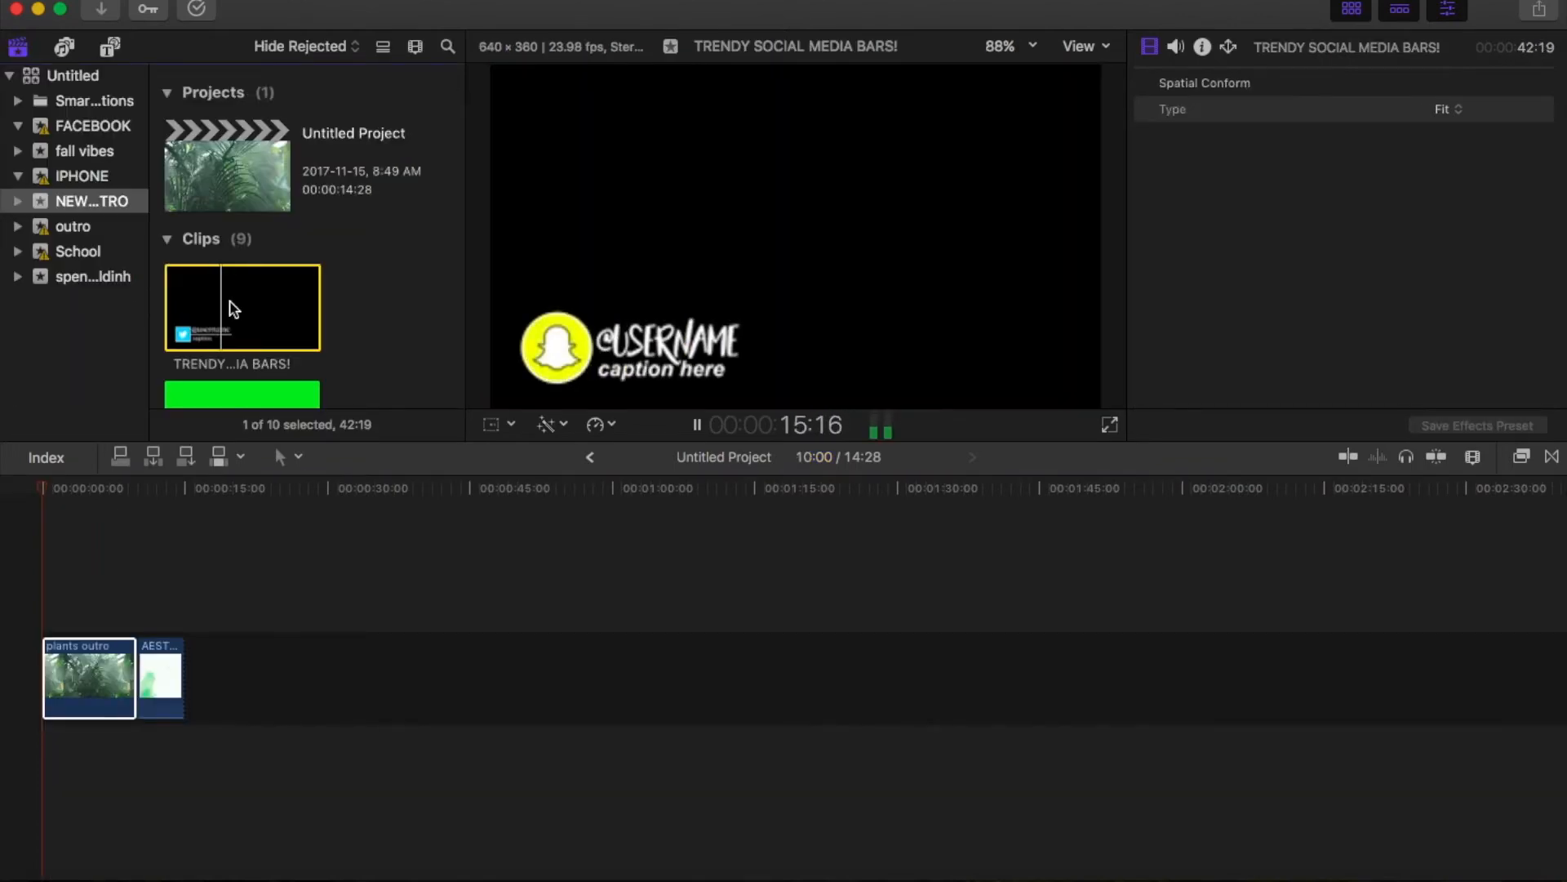
Preview the social media bar clips in the library, including the PixelFilmStudios and "NEW SOCIAL MEDIA BARS" clips
key("space")
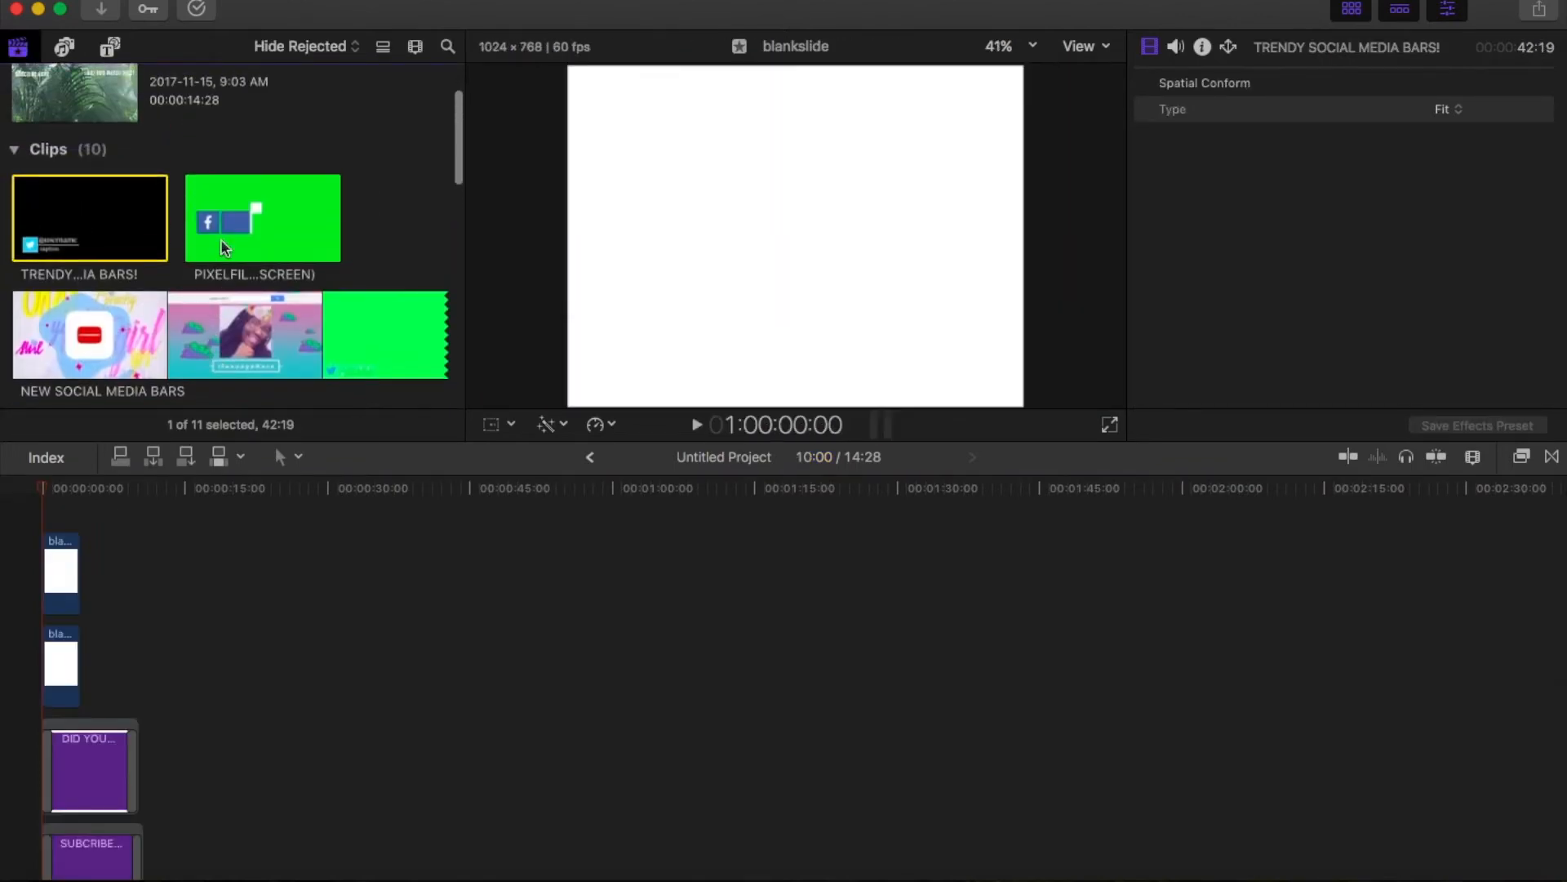
left_click(229, 227)
scroll(229, 227, "down", 5)
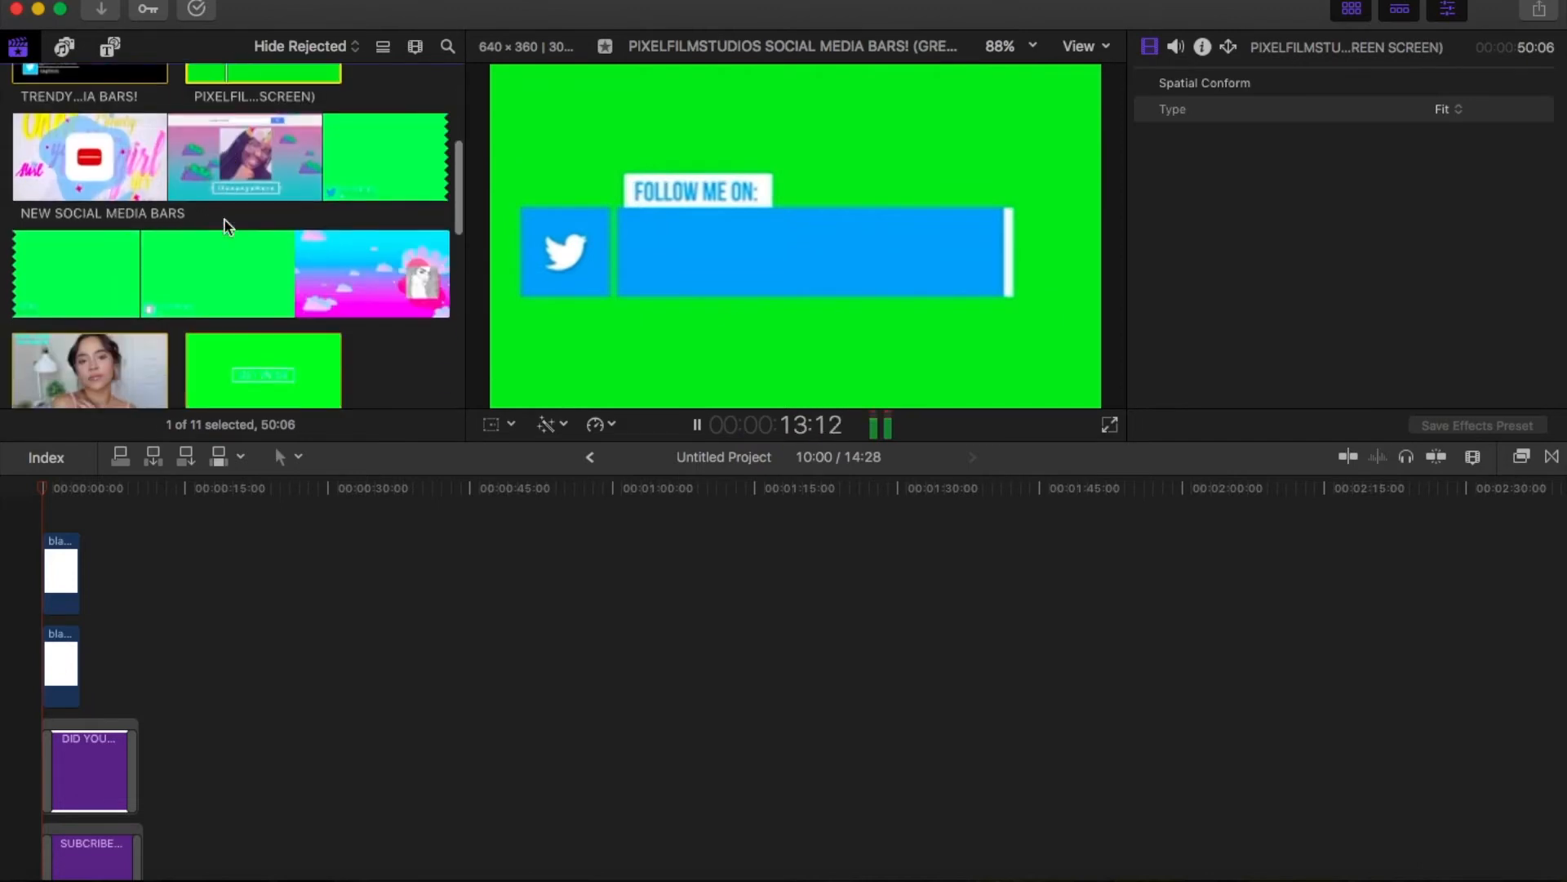
left_click(319, 298)
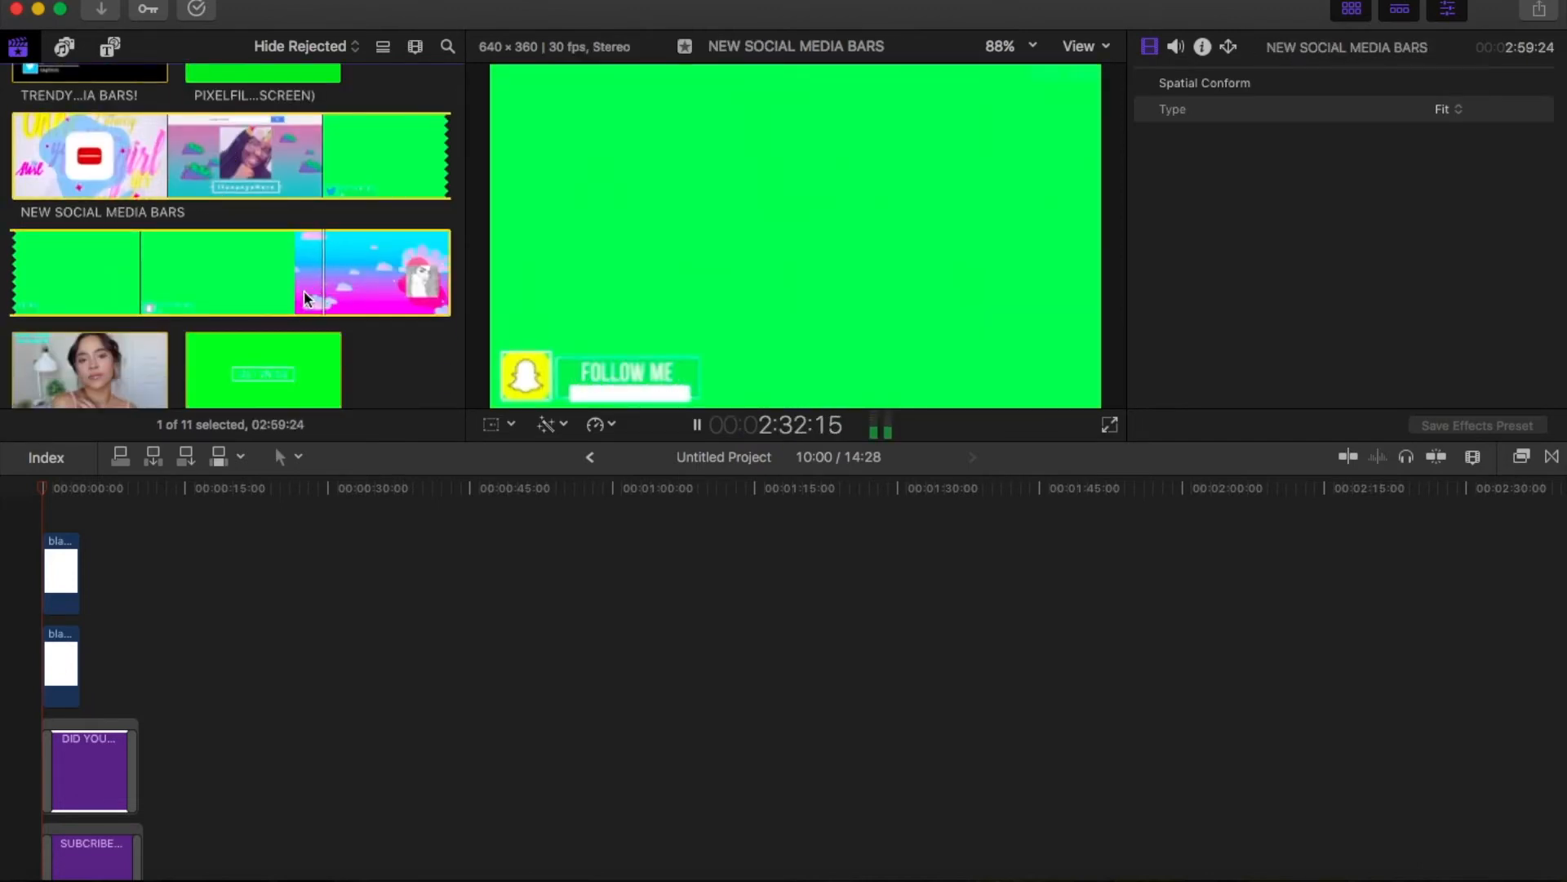
scroll(27, 270, "down", 4)
left_click(116, 243)
scroll(118, 246, "down", 5)
scroll(117, 244, "down", 7)
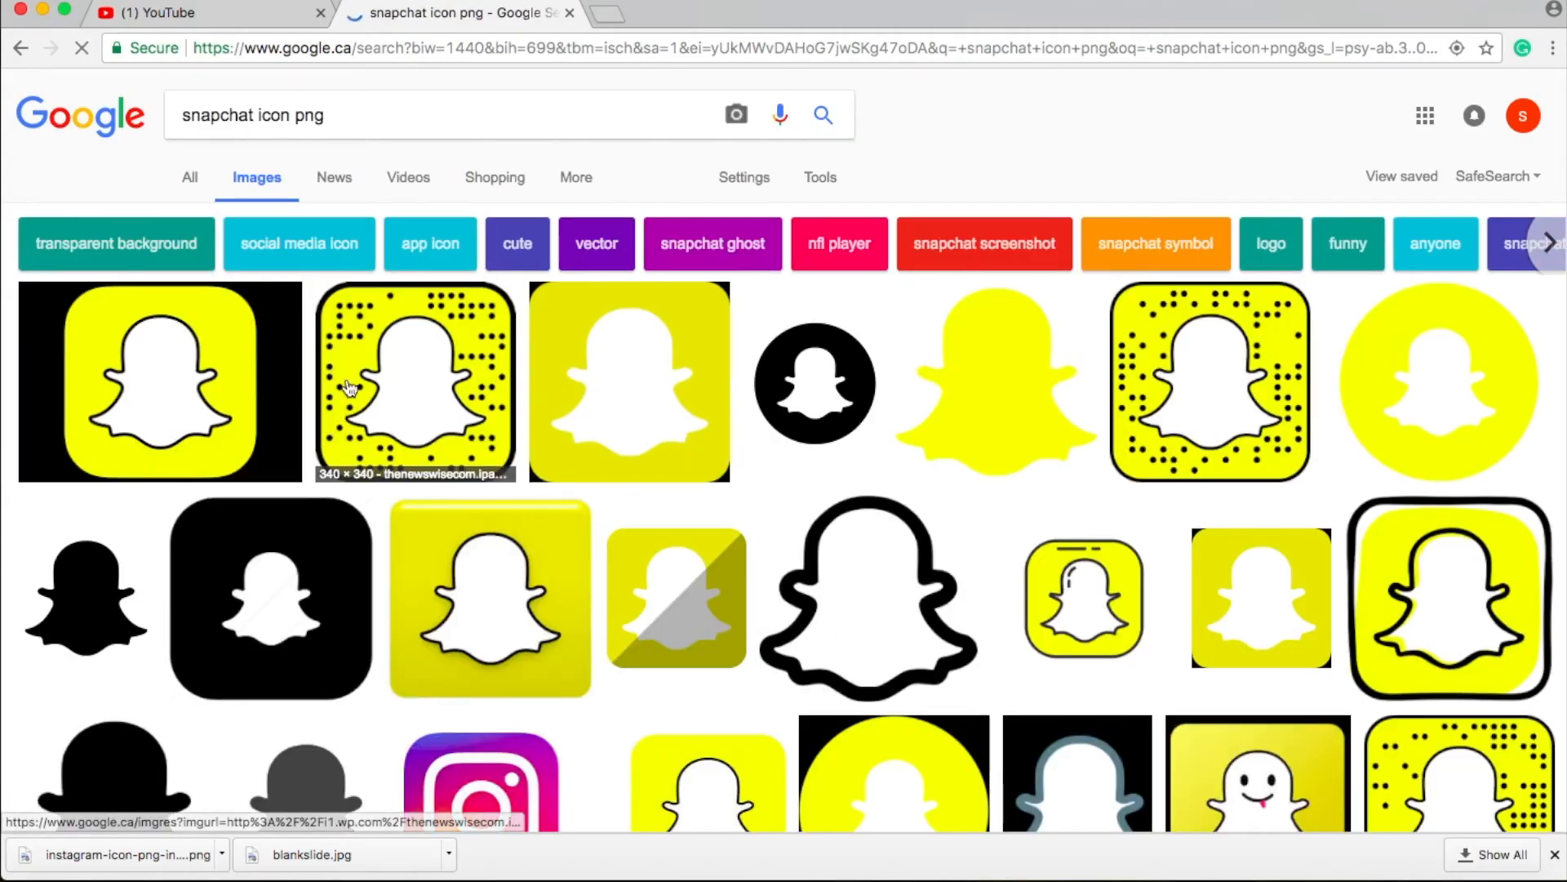
Save a Snapchat icon from the "snapchat icon png" image results in the browser
scroll(616, 482, "down", 2)
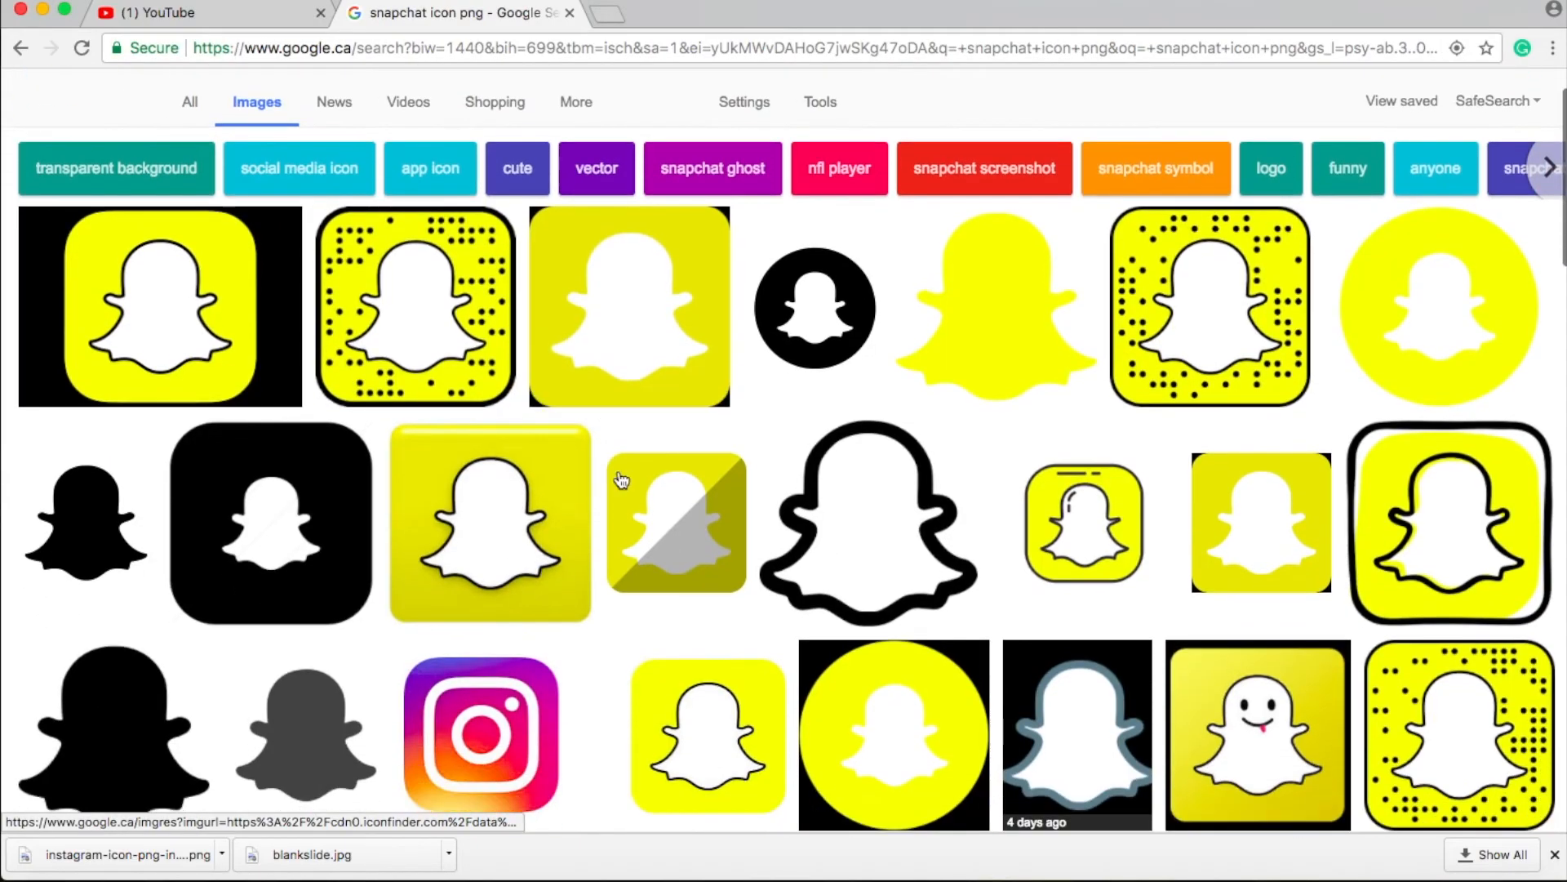
left_click(1407, 321)
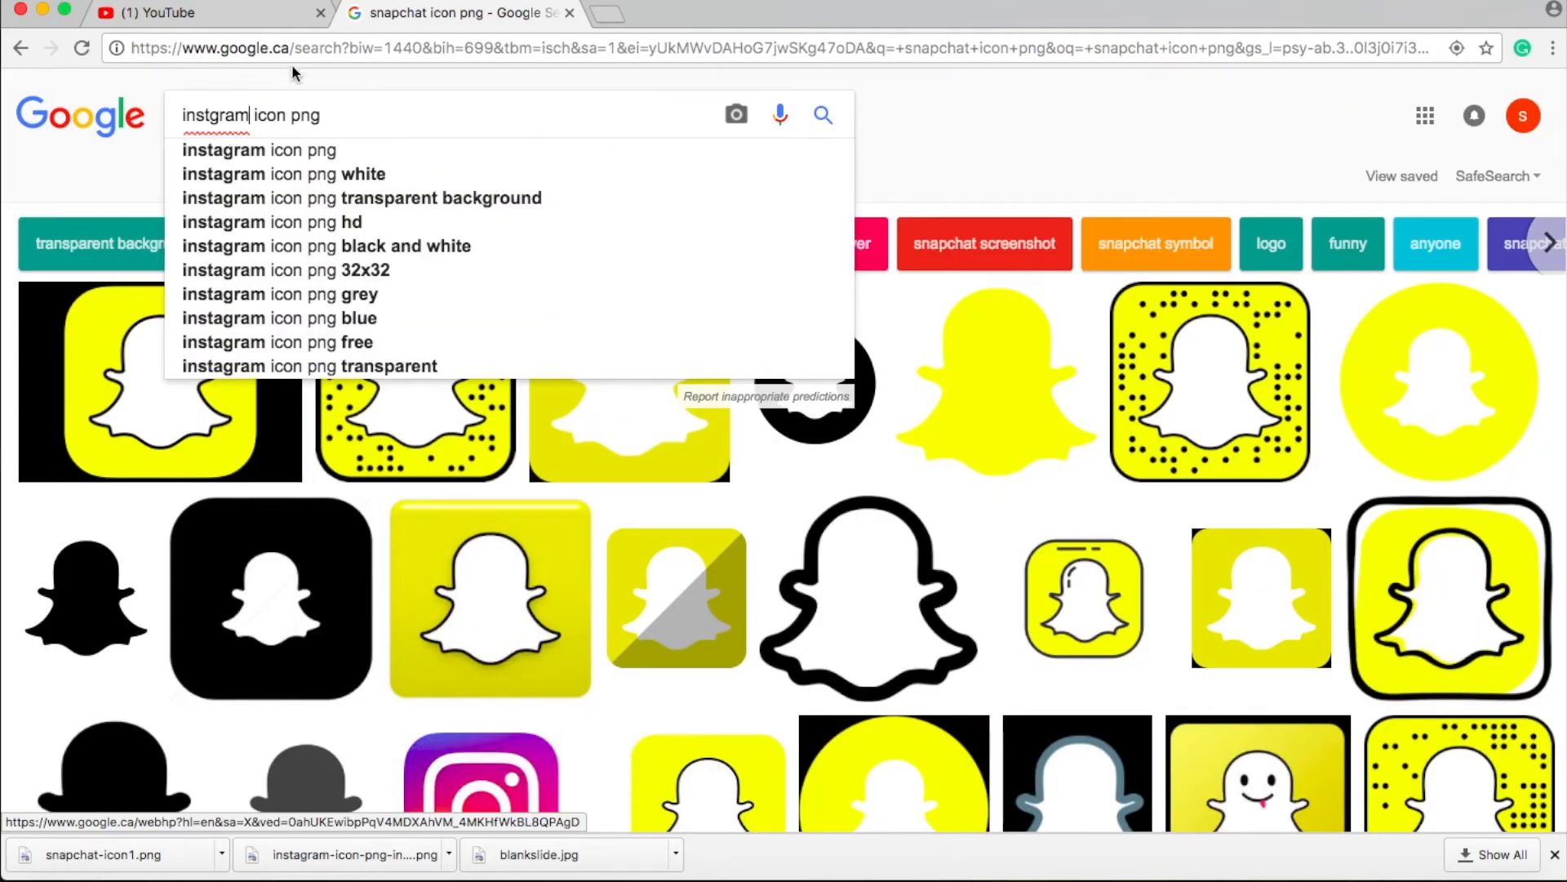
Search for Instagram and Twitter icon PNGs and save one icon of each to Downloads
key("Return")
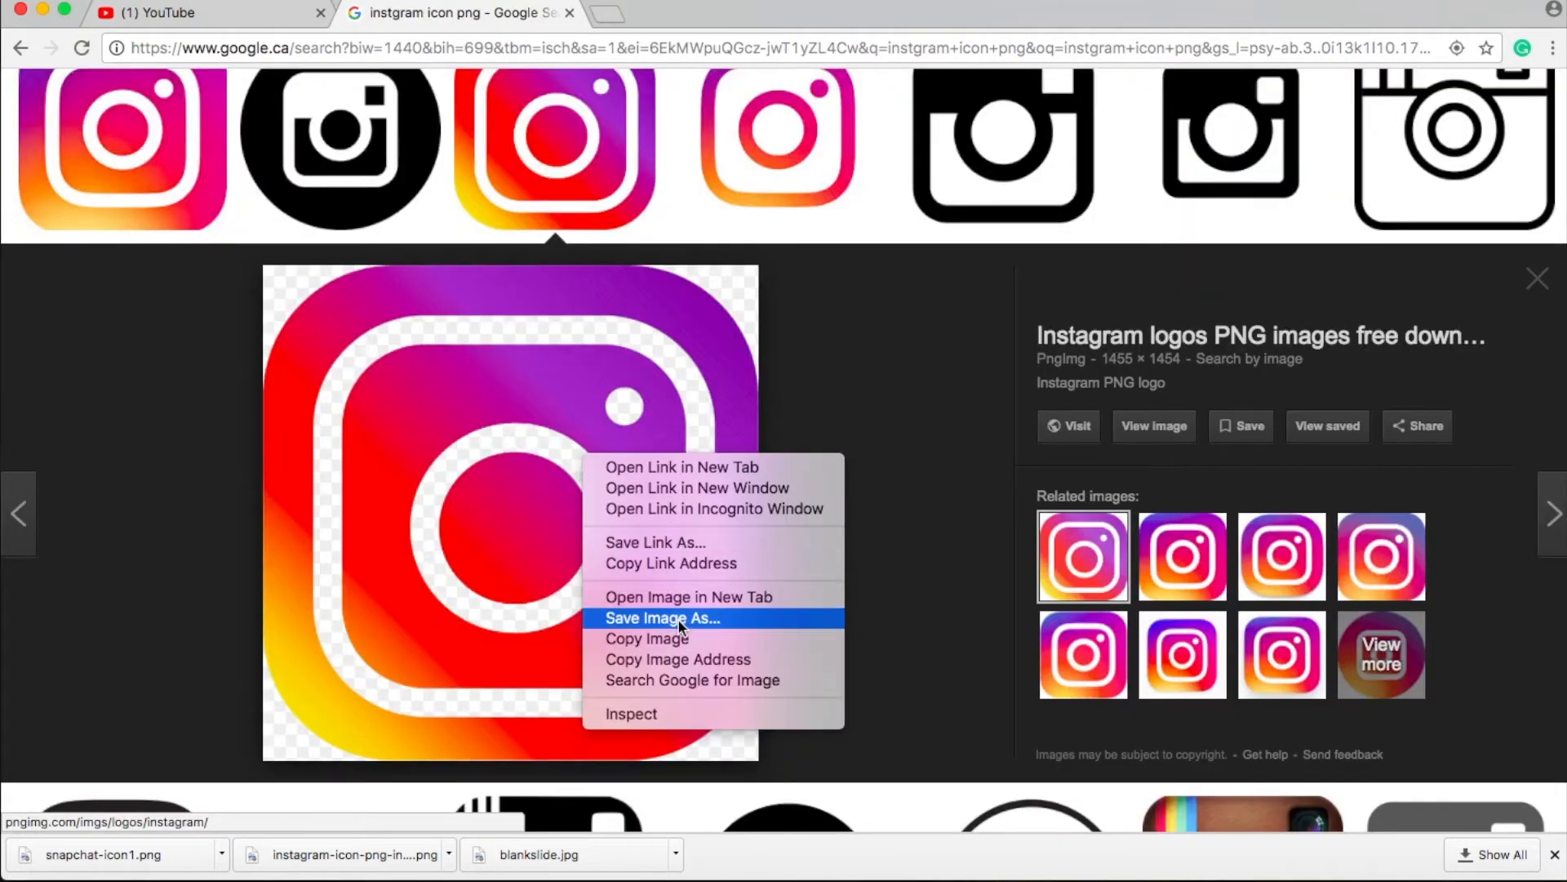
left_click(680, 625)
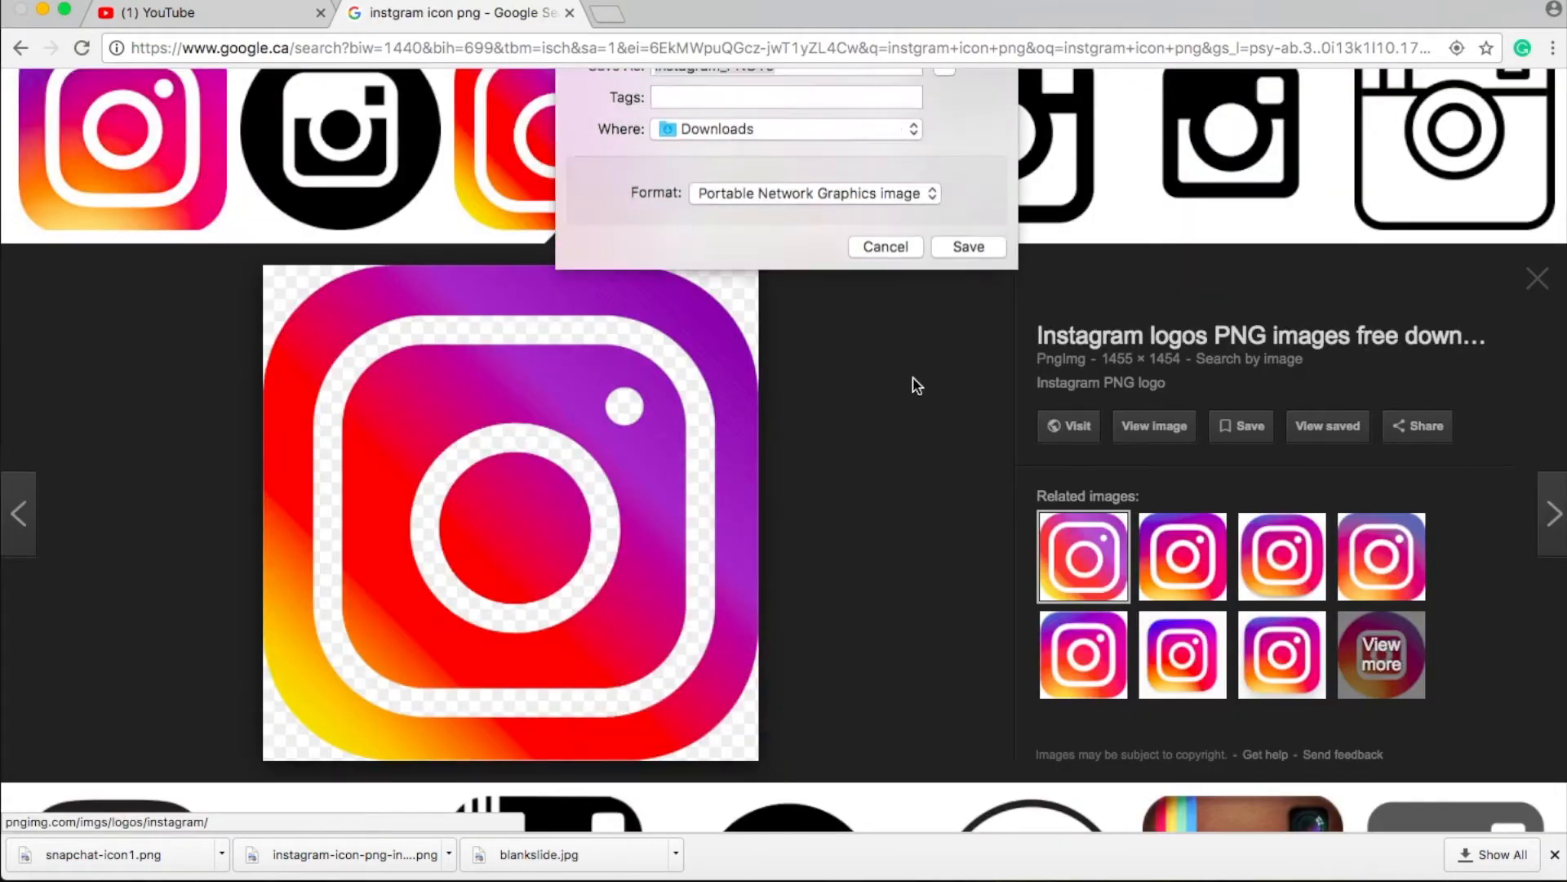
left_click(971, 290)
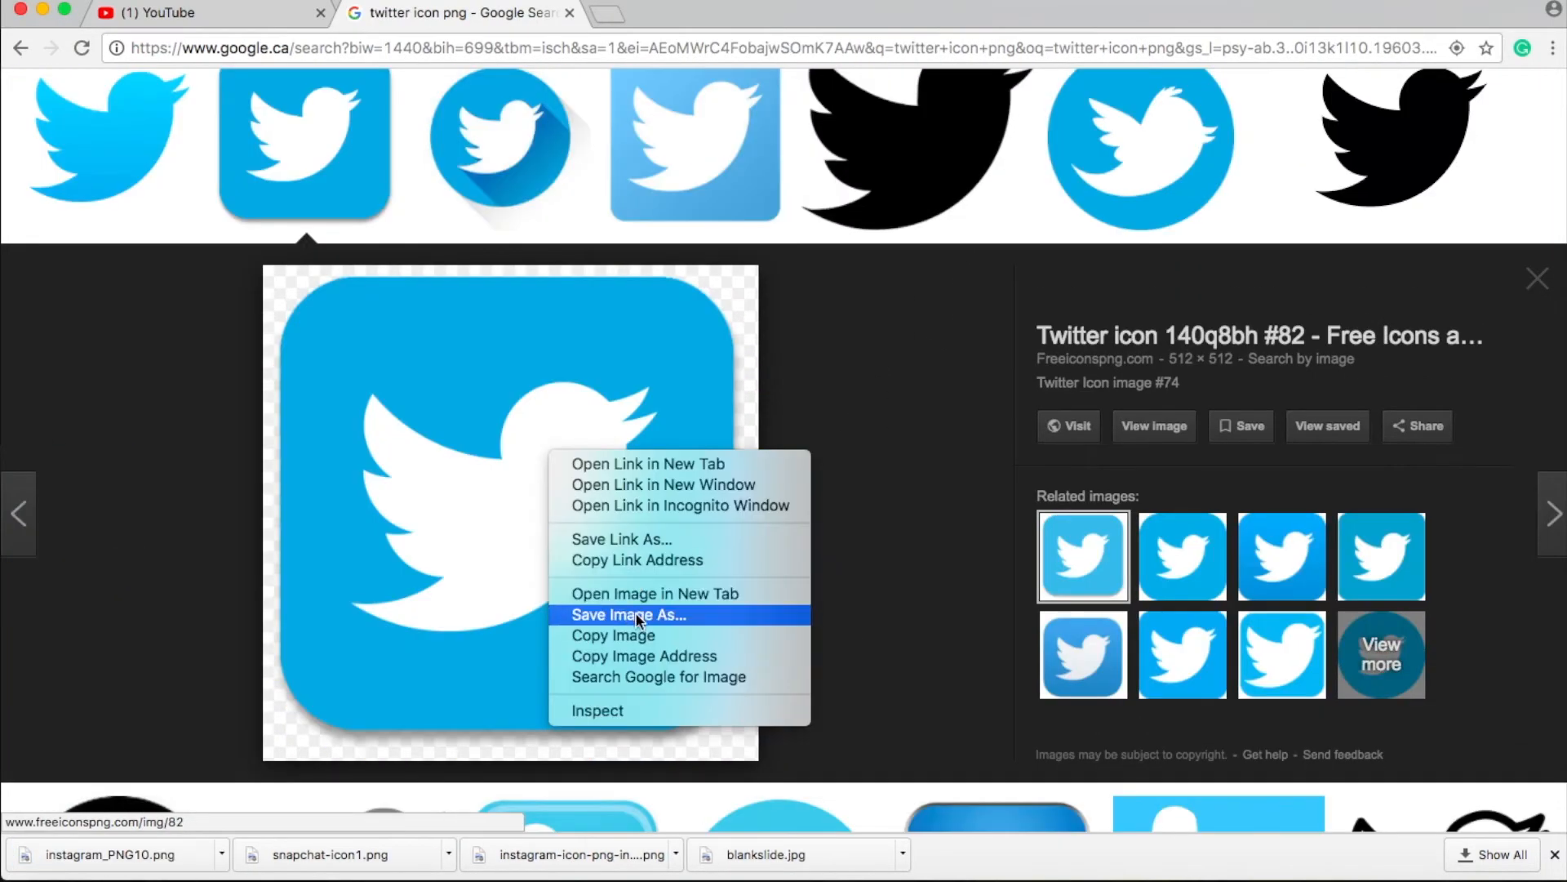
left_click(640, 612)
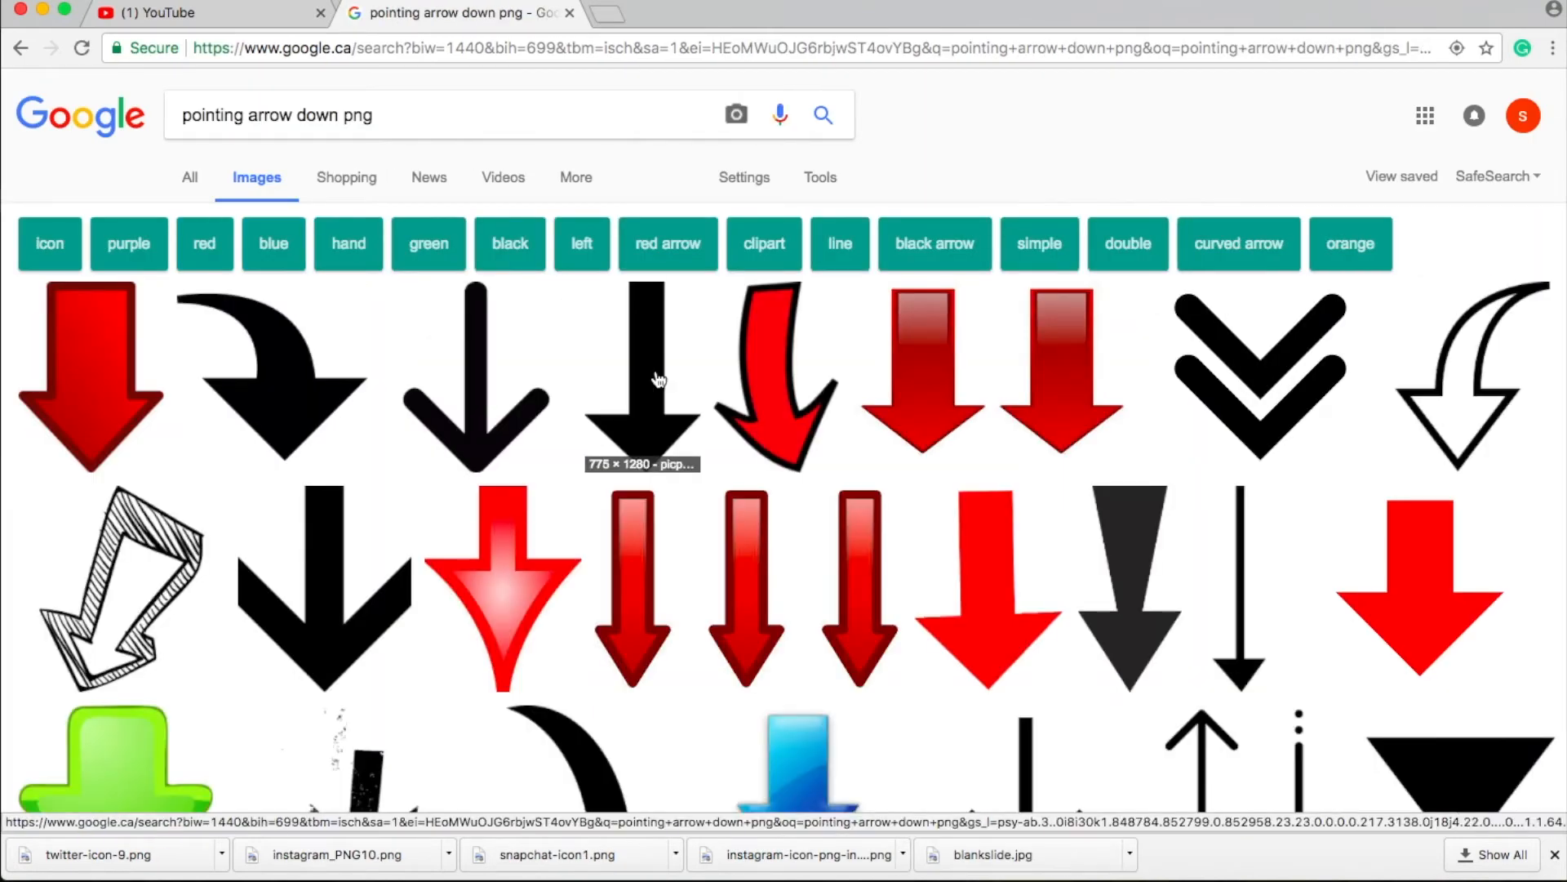
Save the red curved arrow from the "pointing arrow down png" results to Downloads as arrows-clipart-image-photos
scroll(658, 380, "down", 10)
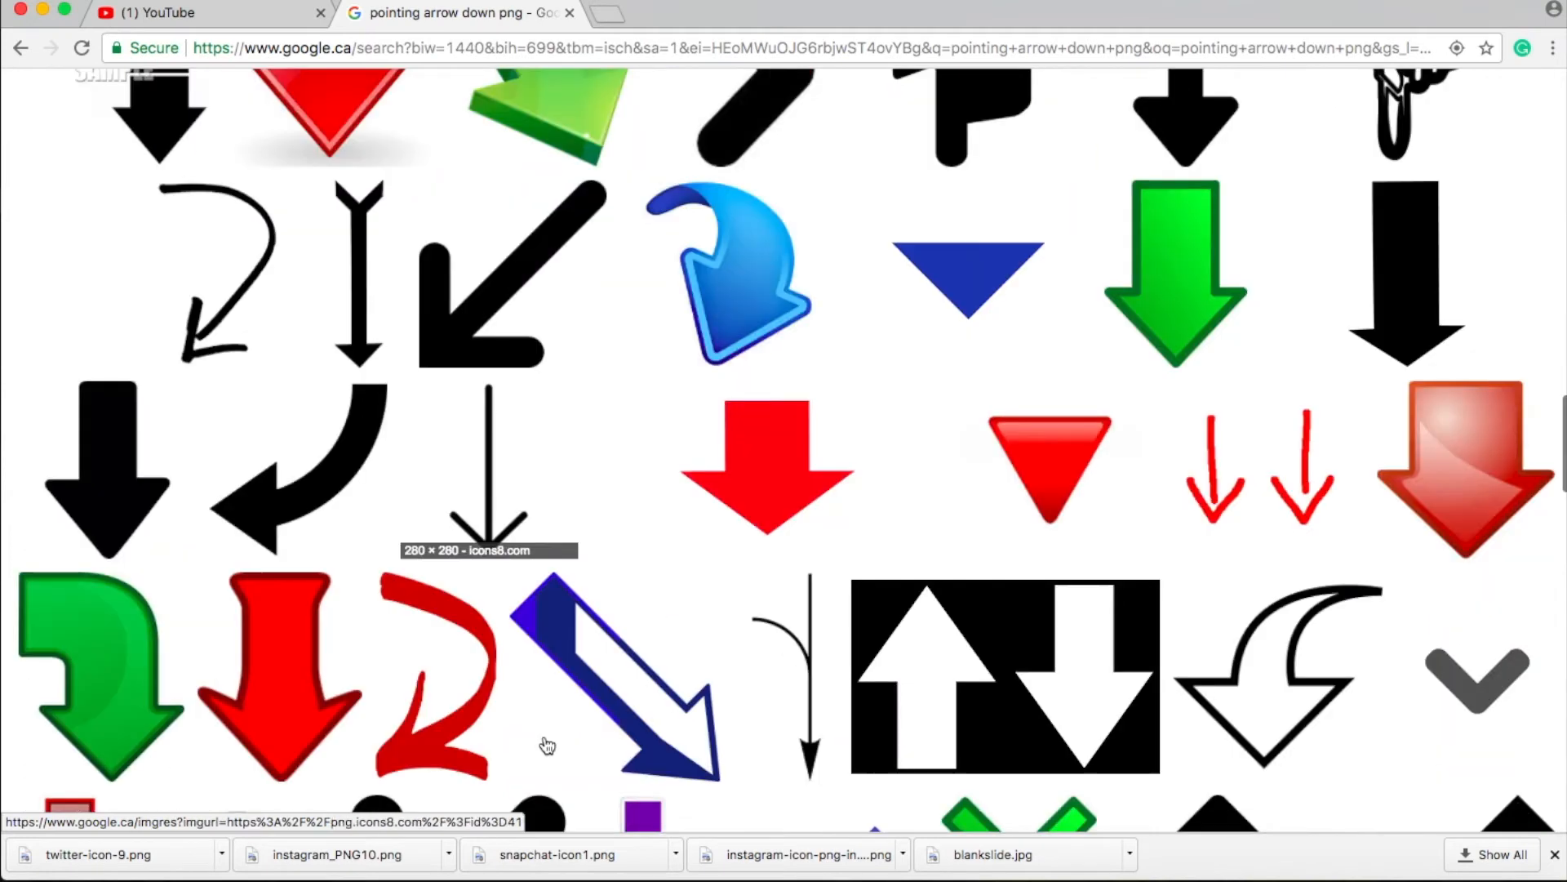
left_click(466, 674)
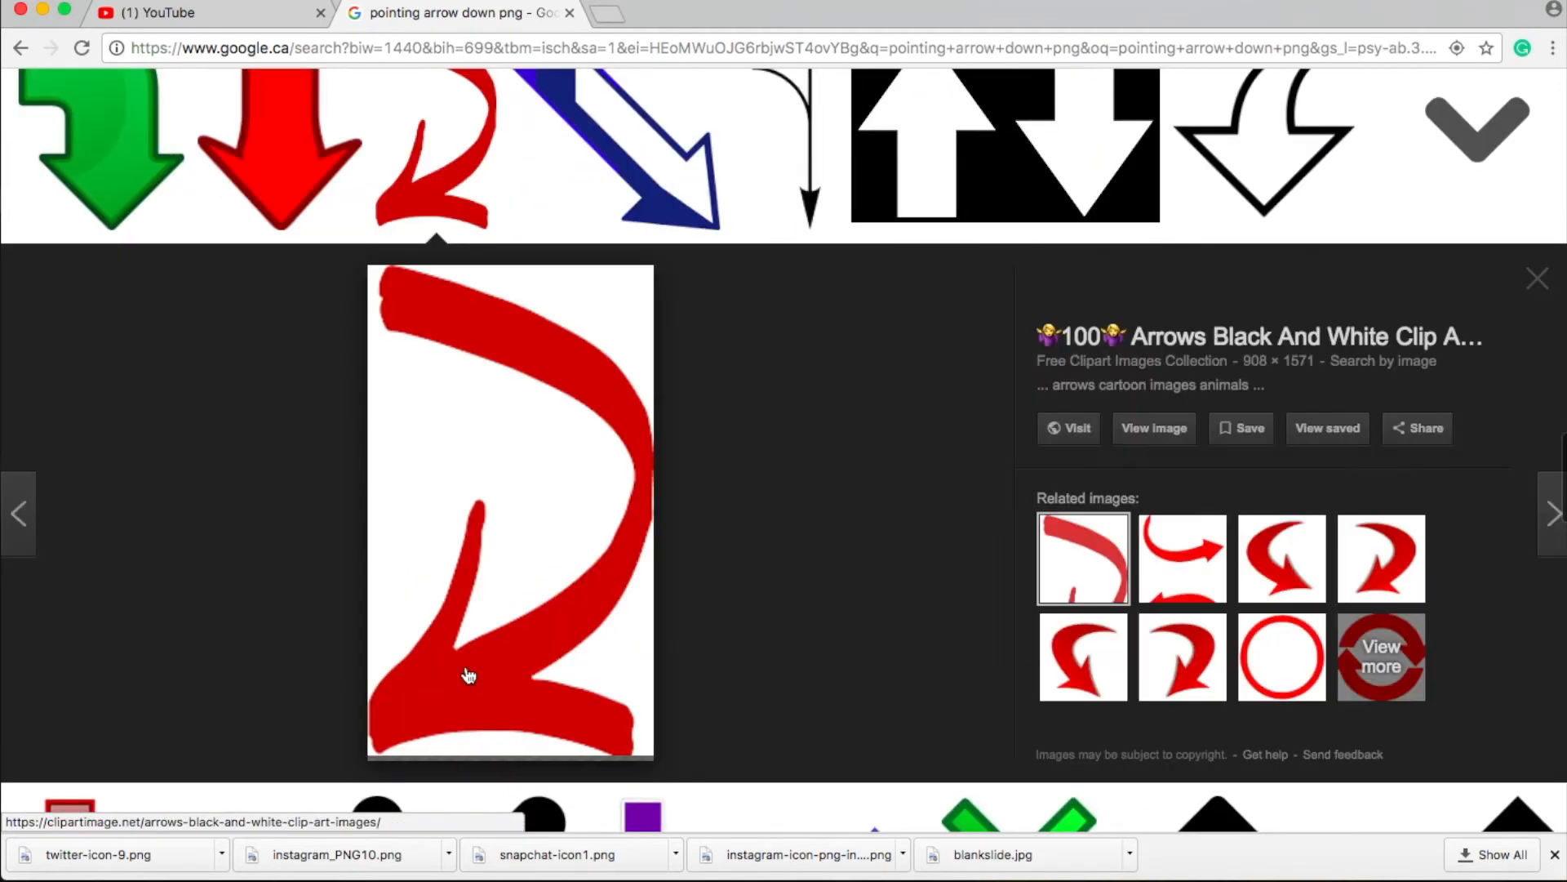
right_click(598, 562)
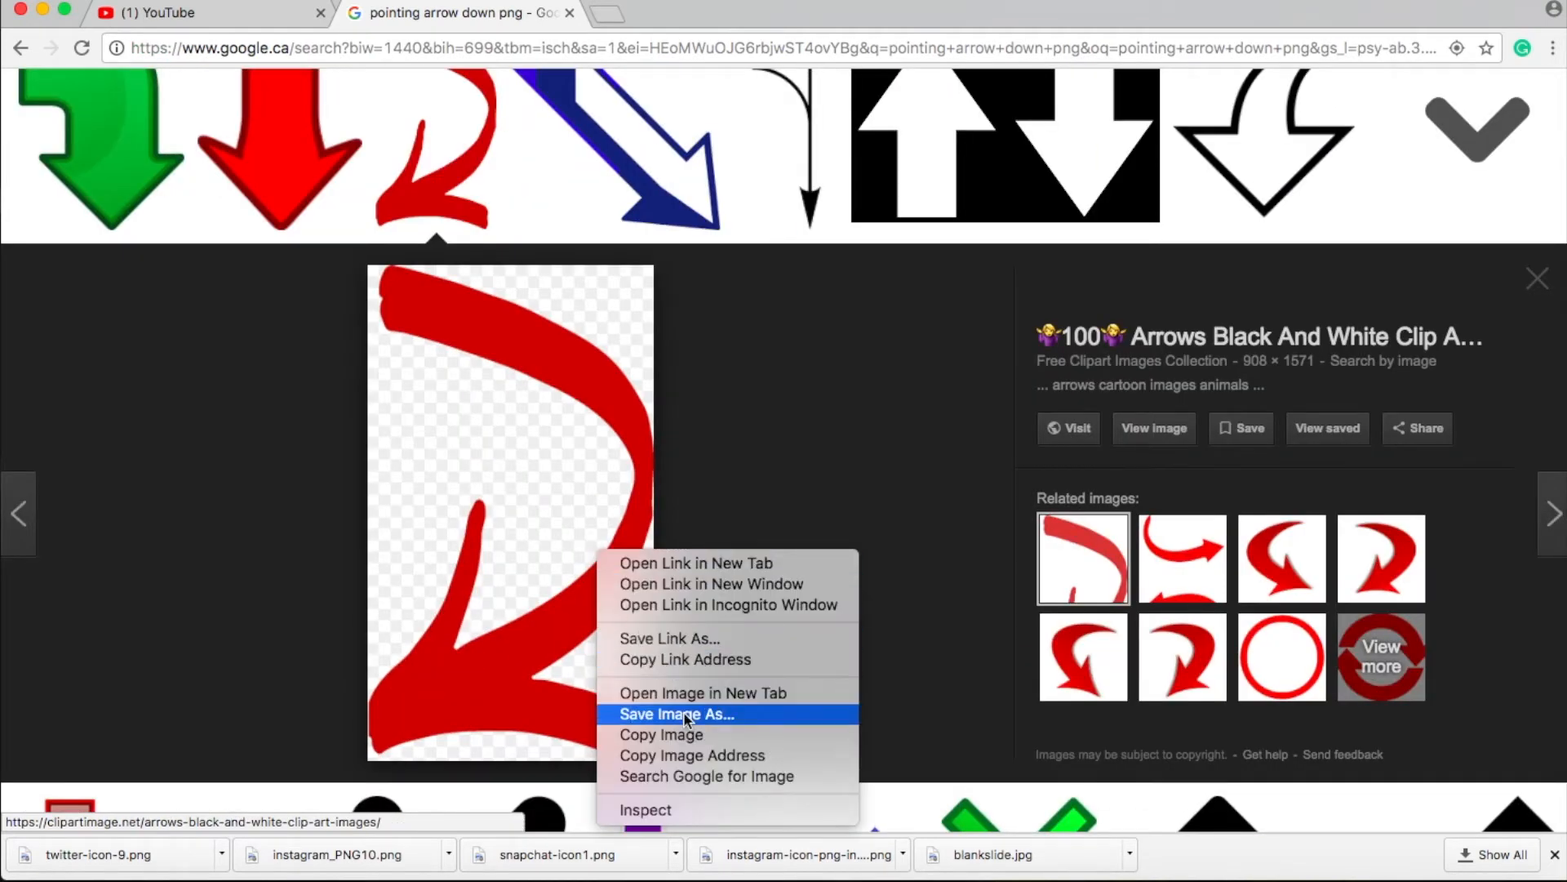
left_click(683, 712)
left_click(968, 275)
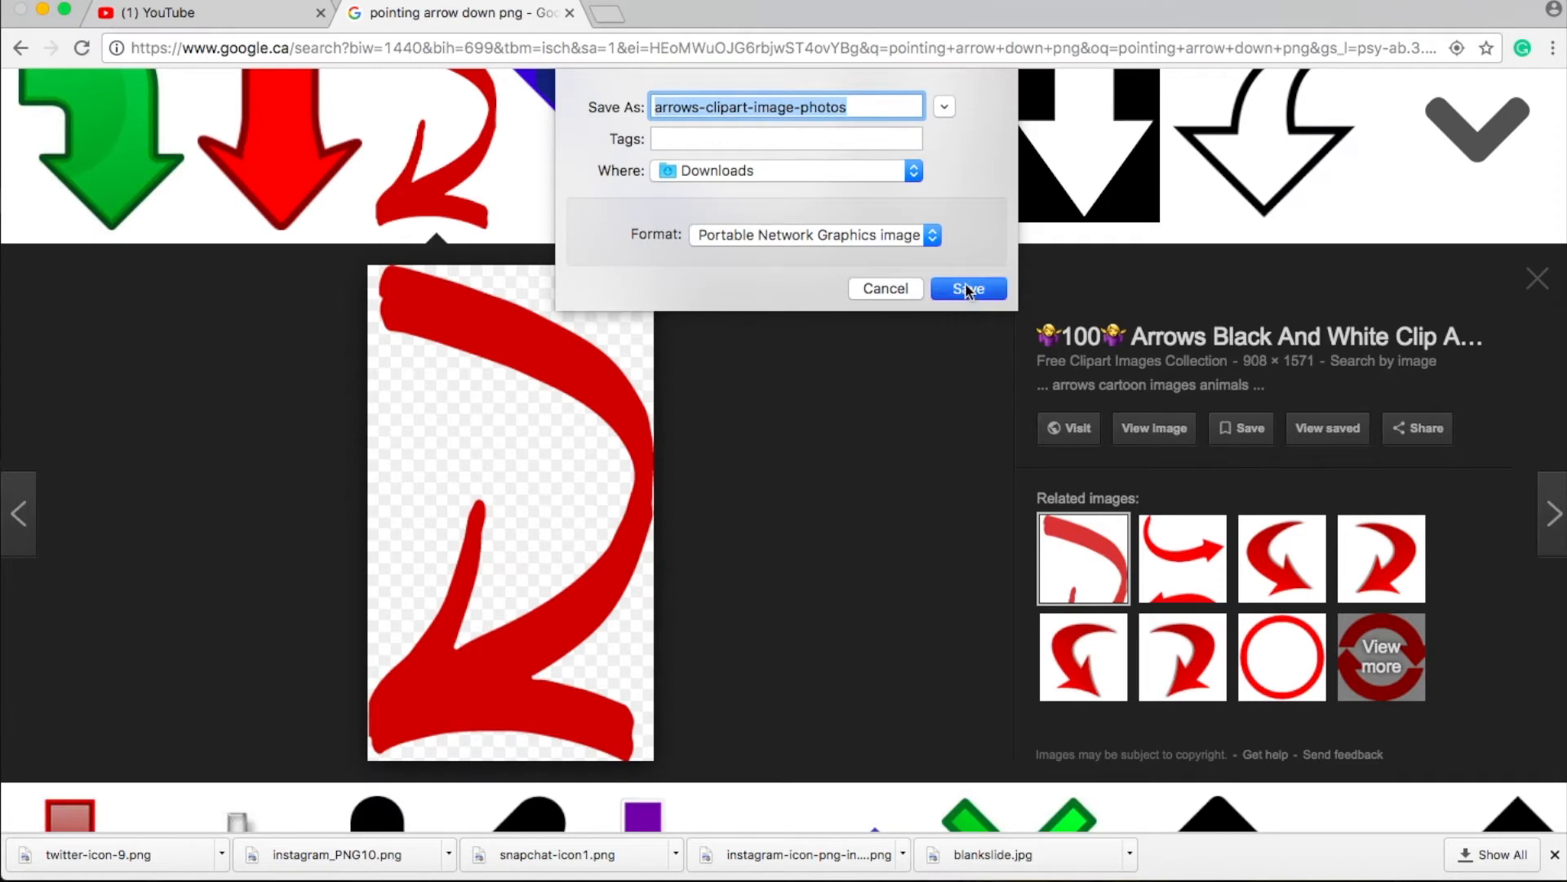
Save the black curved arrow from the "pointing arrow down png" results to Downloads as a PNG image
scroll(532, 204, "up", 3)
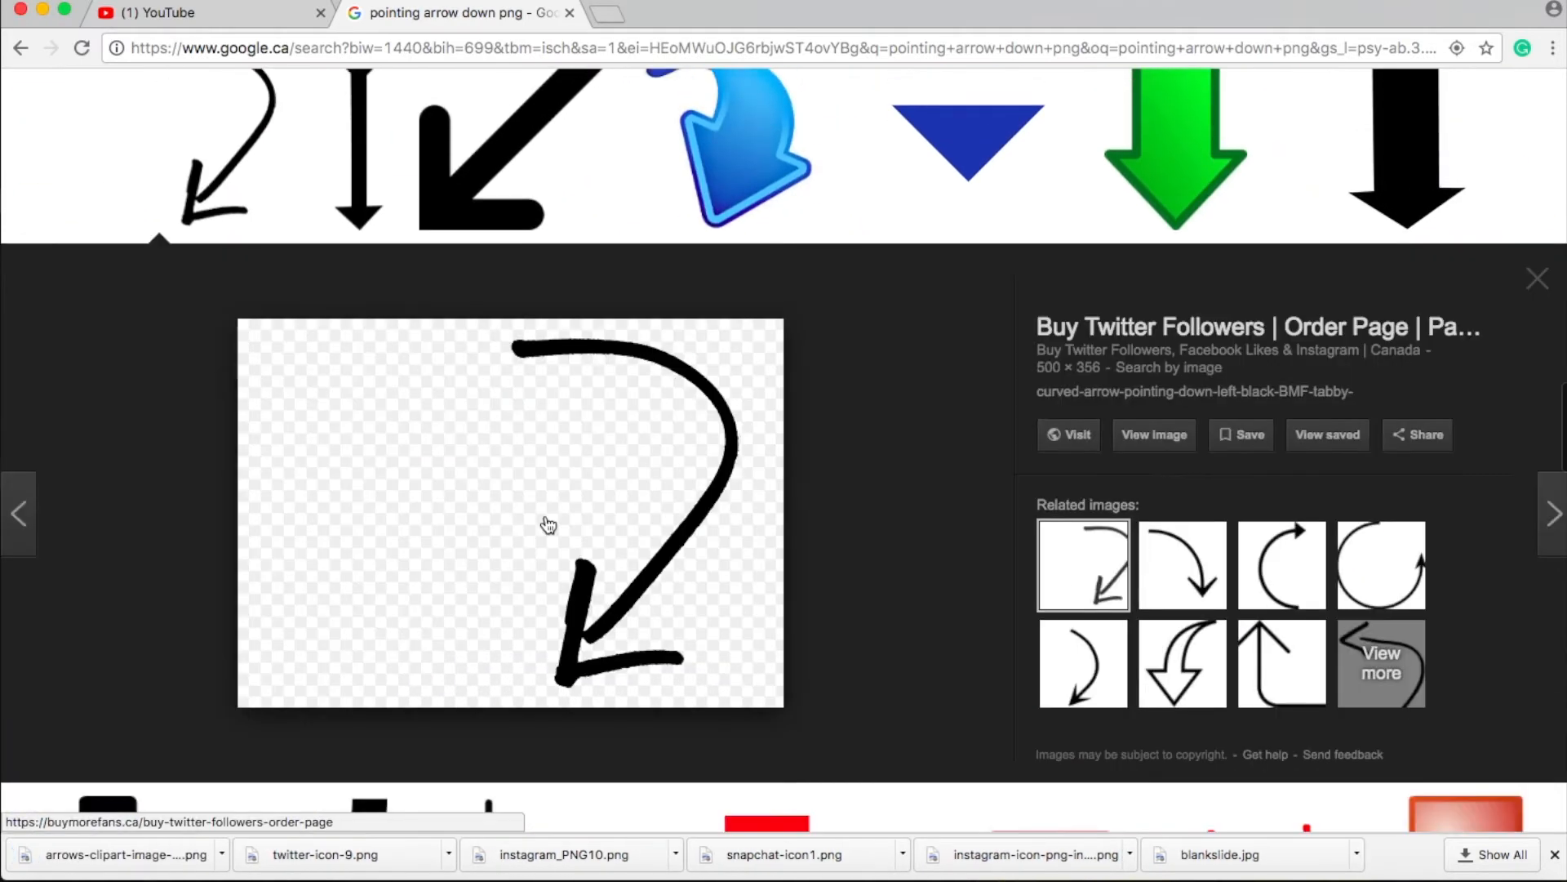
right_click(545, 512)
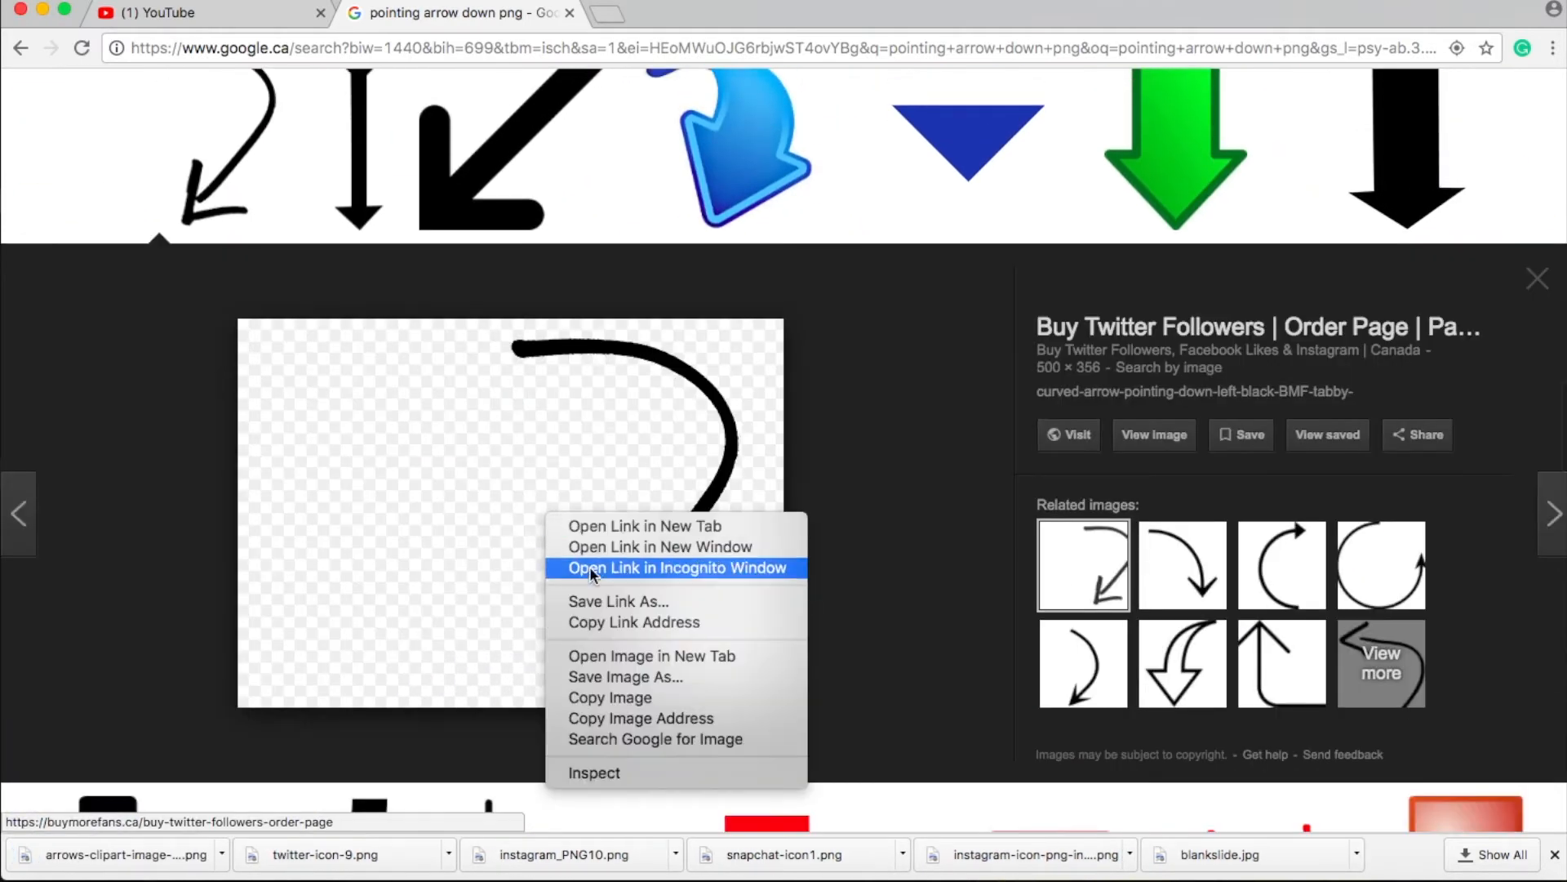
left_click(649, 680)
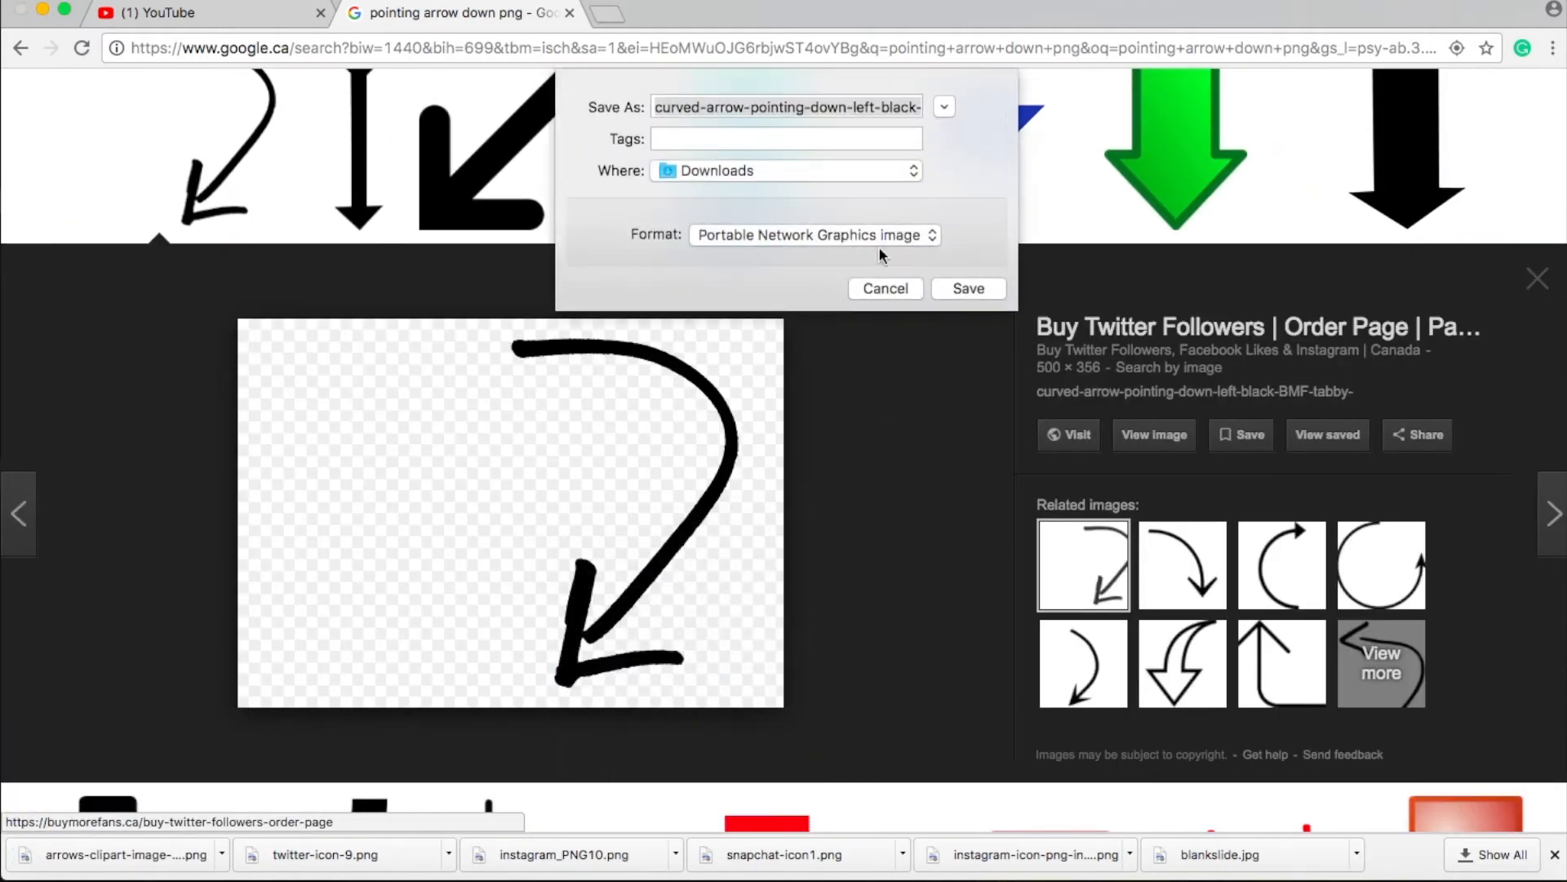
left_click(974, 289)
Switch to Final Cut Pro and stack the Instagram, Snapchat and Twitter icon clips above the blankslide clips at the timeline's start
left_click(923, 877)
left_click_drag(196, 318, 46, 522)
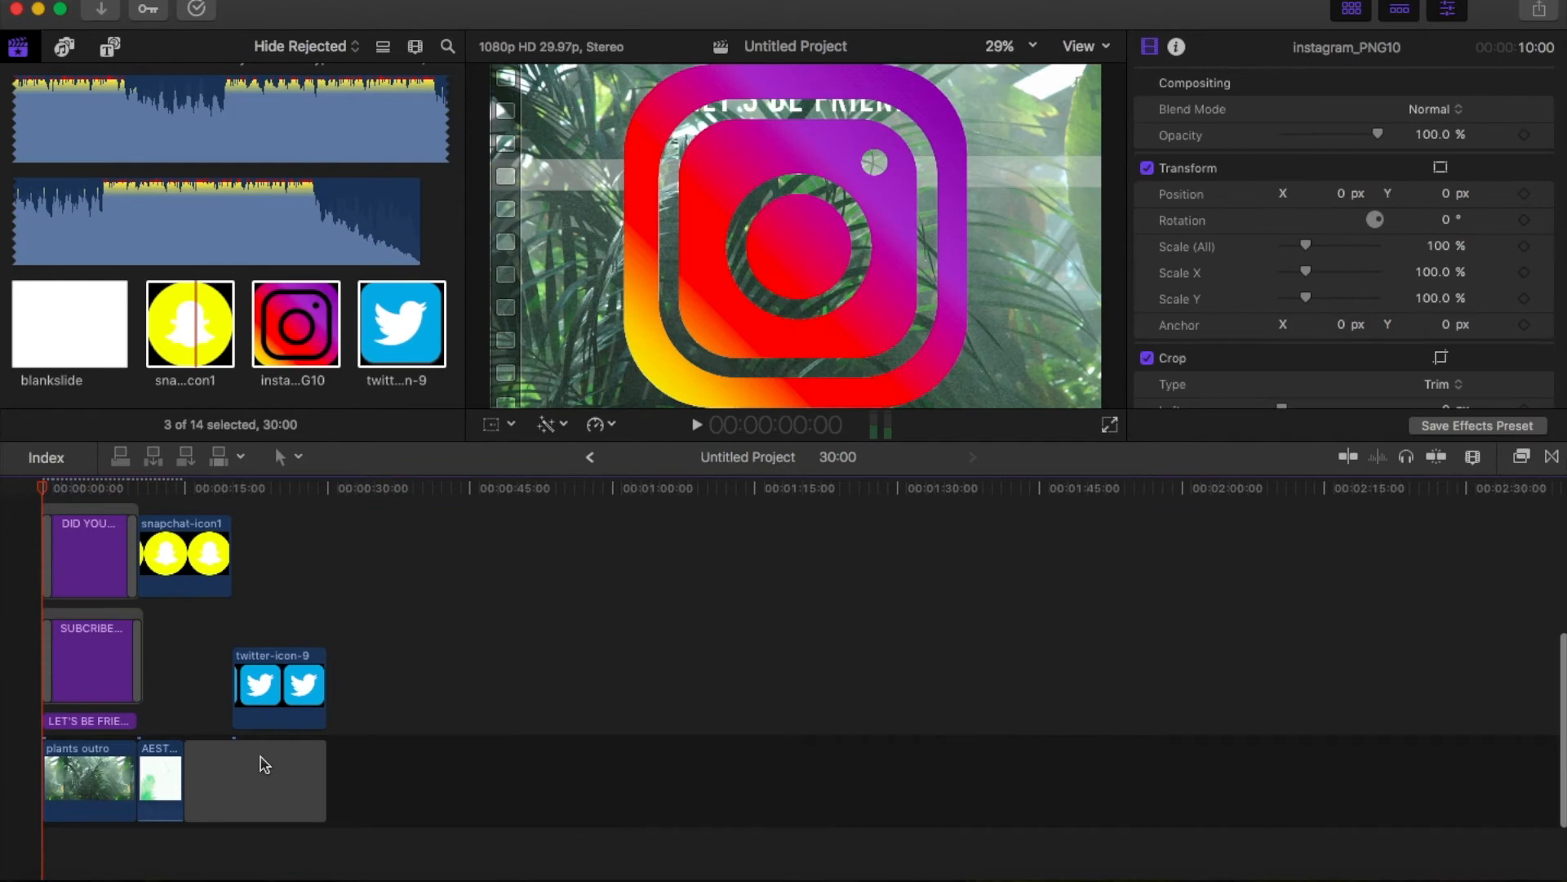
scroll(249, 772, "up", 8)
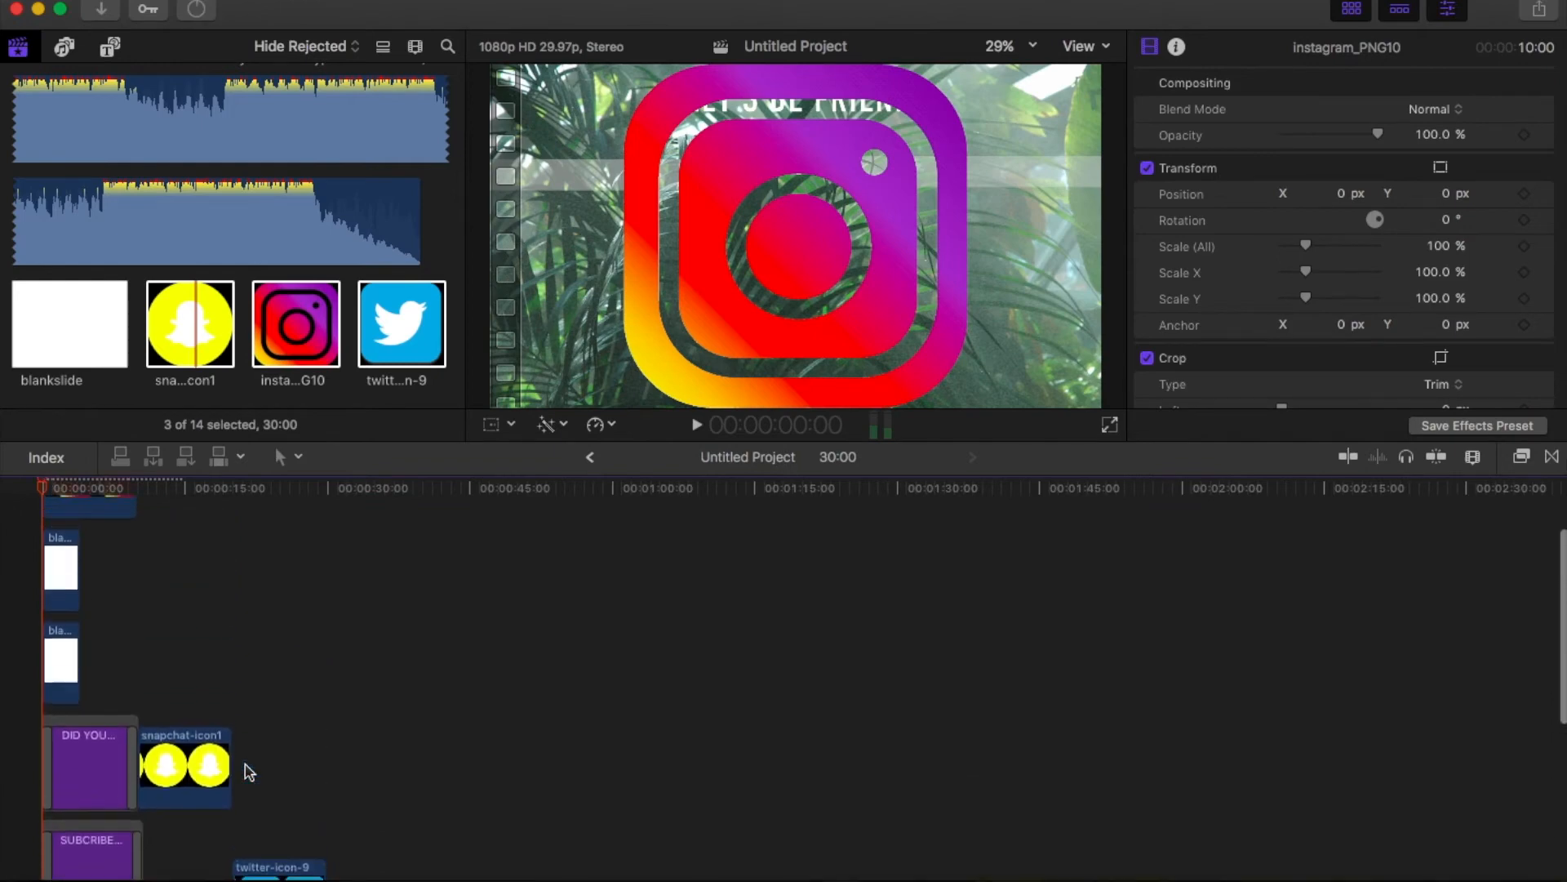
left_click_drag(196, 861, 89, 575)
scroll(184, 625, "down", 5)
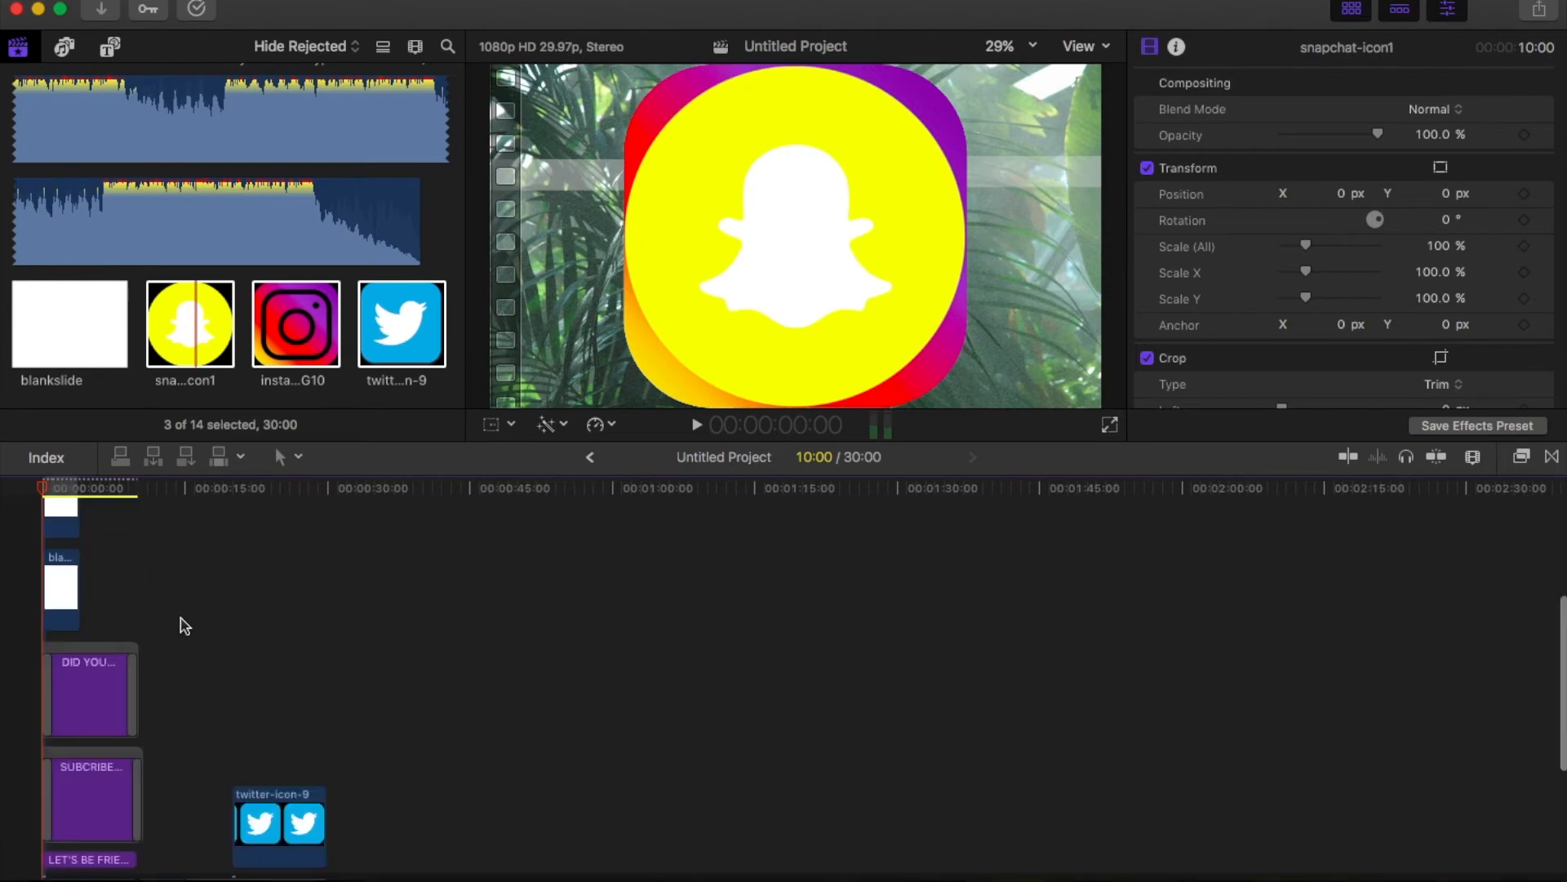
left_click(182, 623)
left_click_drag(278, 819, 63, 555)
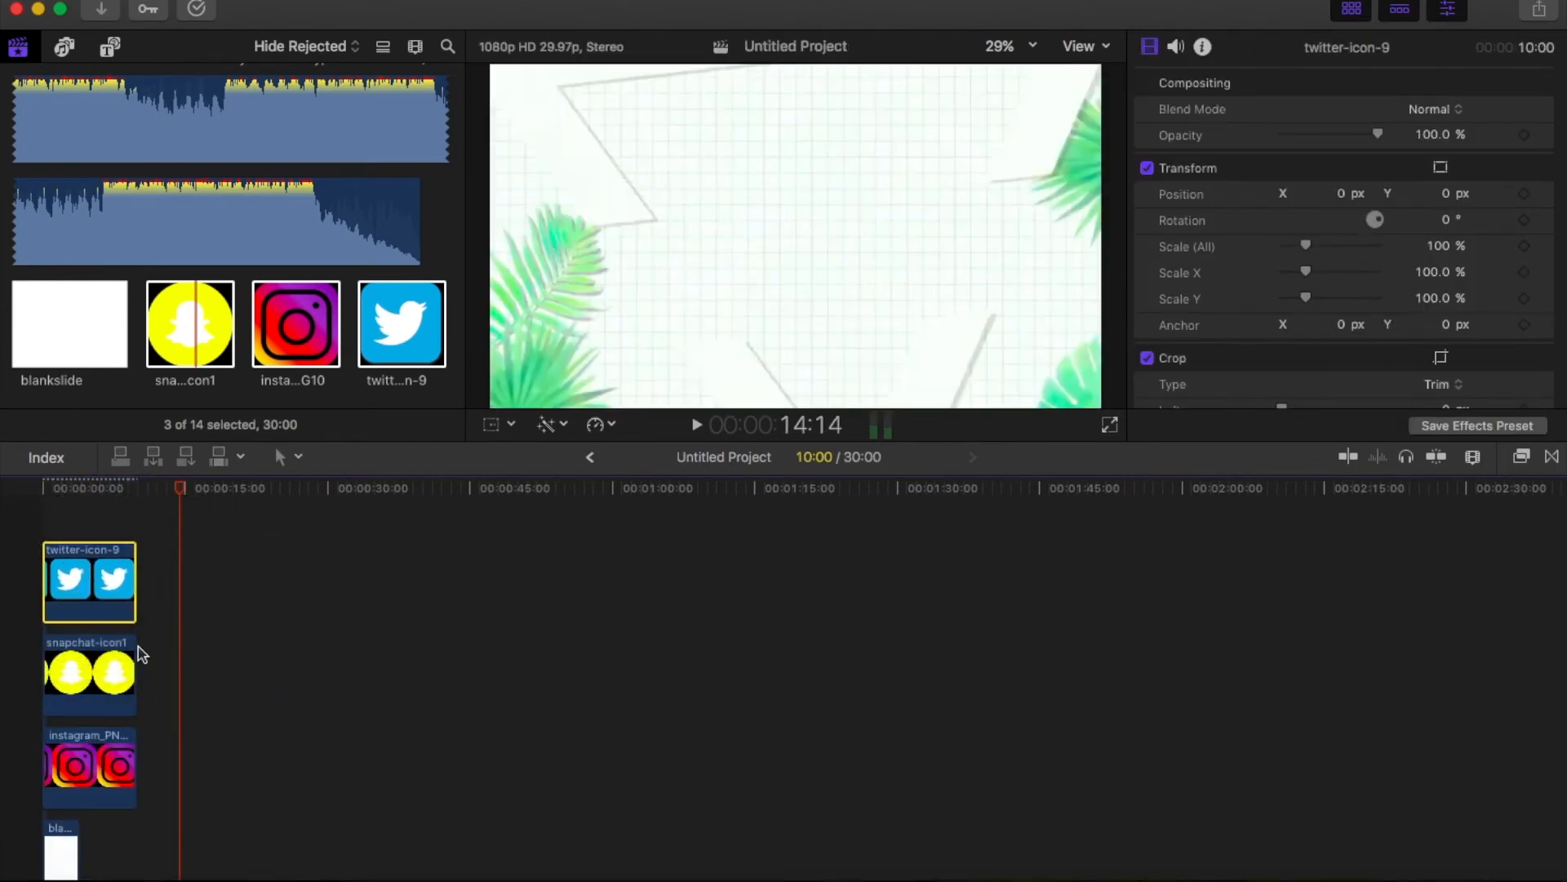
Scale the Twitter, Snapchat and Instagram icons down to about 11% and arrange them in a row in the frame's lower middle
left_click(43, 490)
key("space")
key("space")
left_click(492, 425)
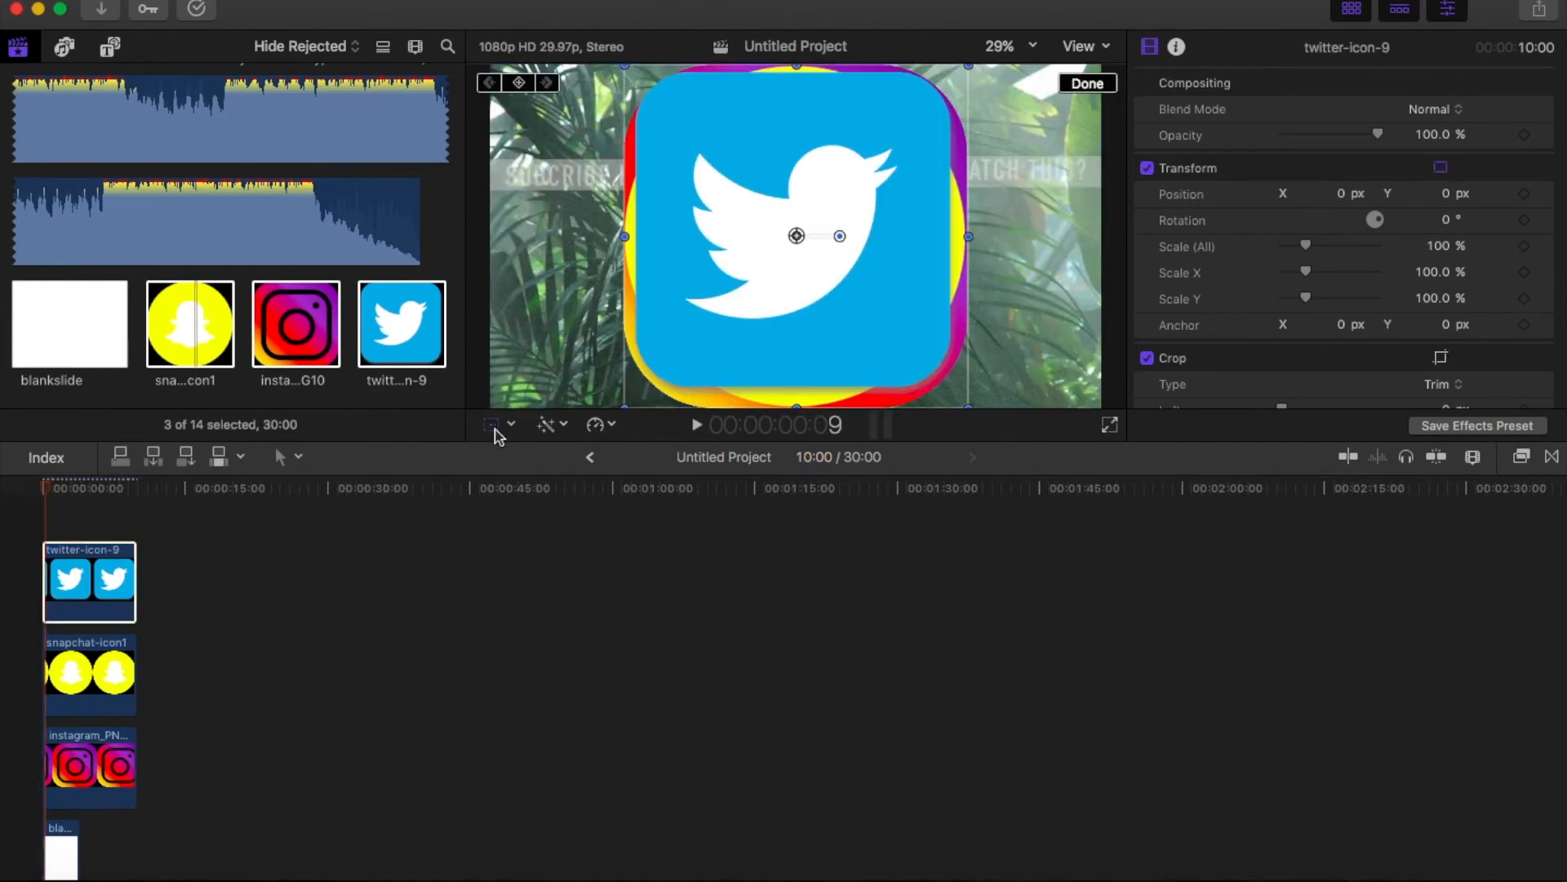
left_click_drag(970, 403, 686, 382)
left_click_drag(876, 288, 809, 224)
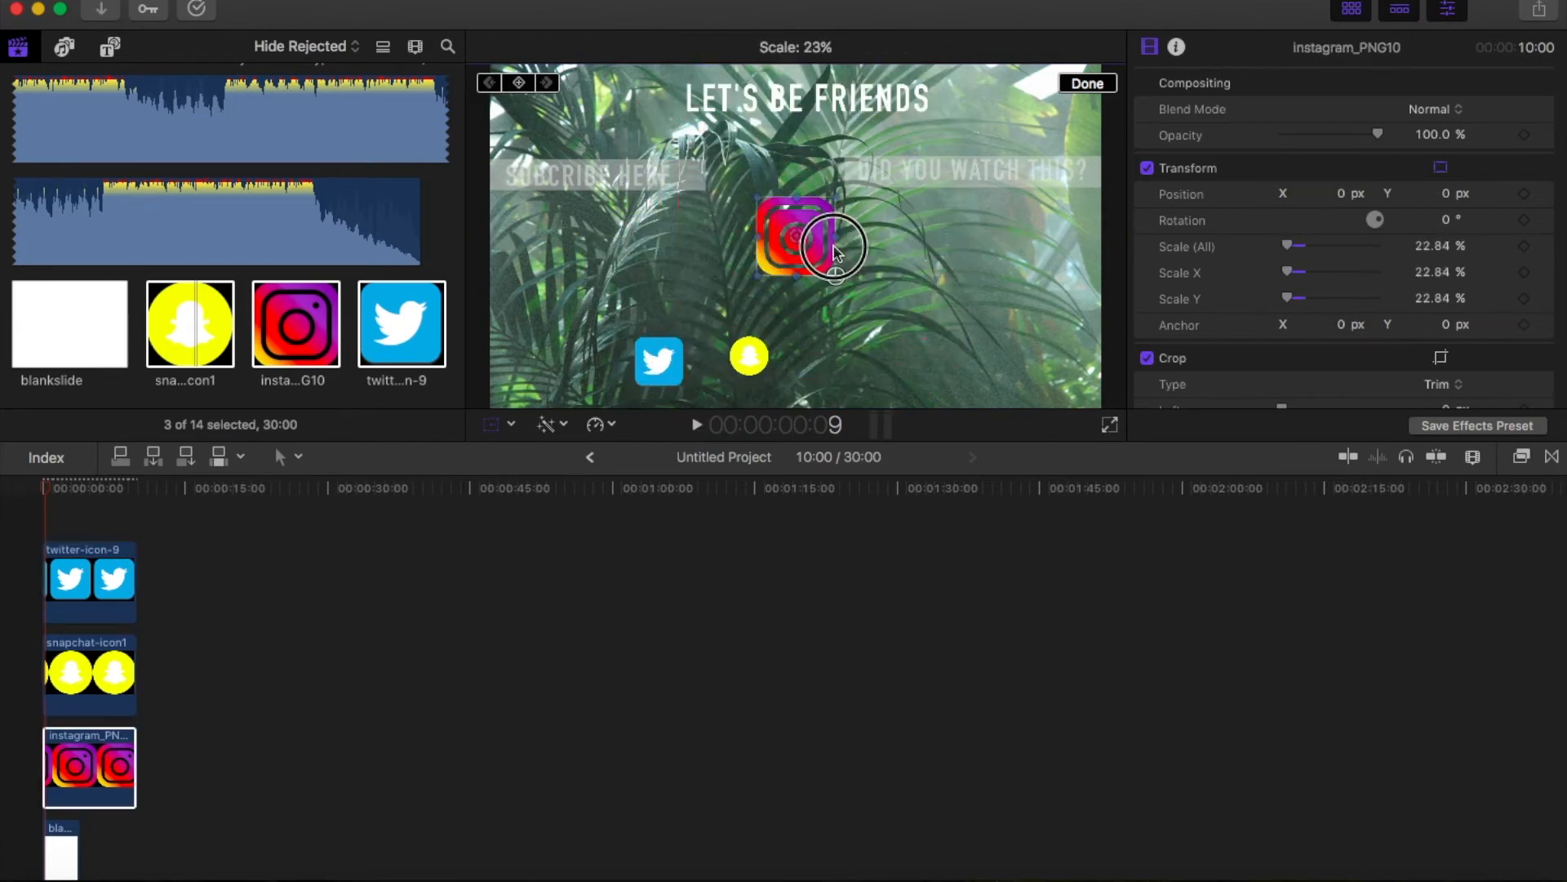
left_click_drag(841, 261, 922, 372)
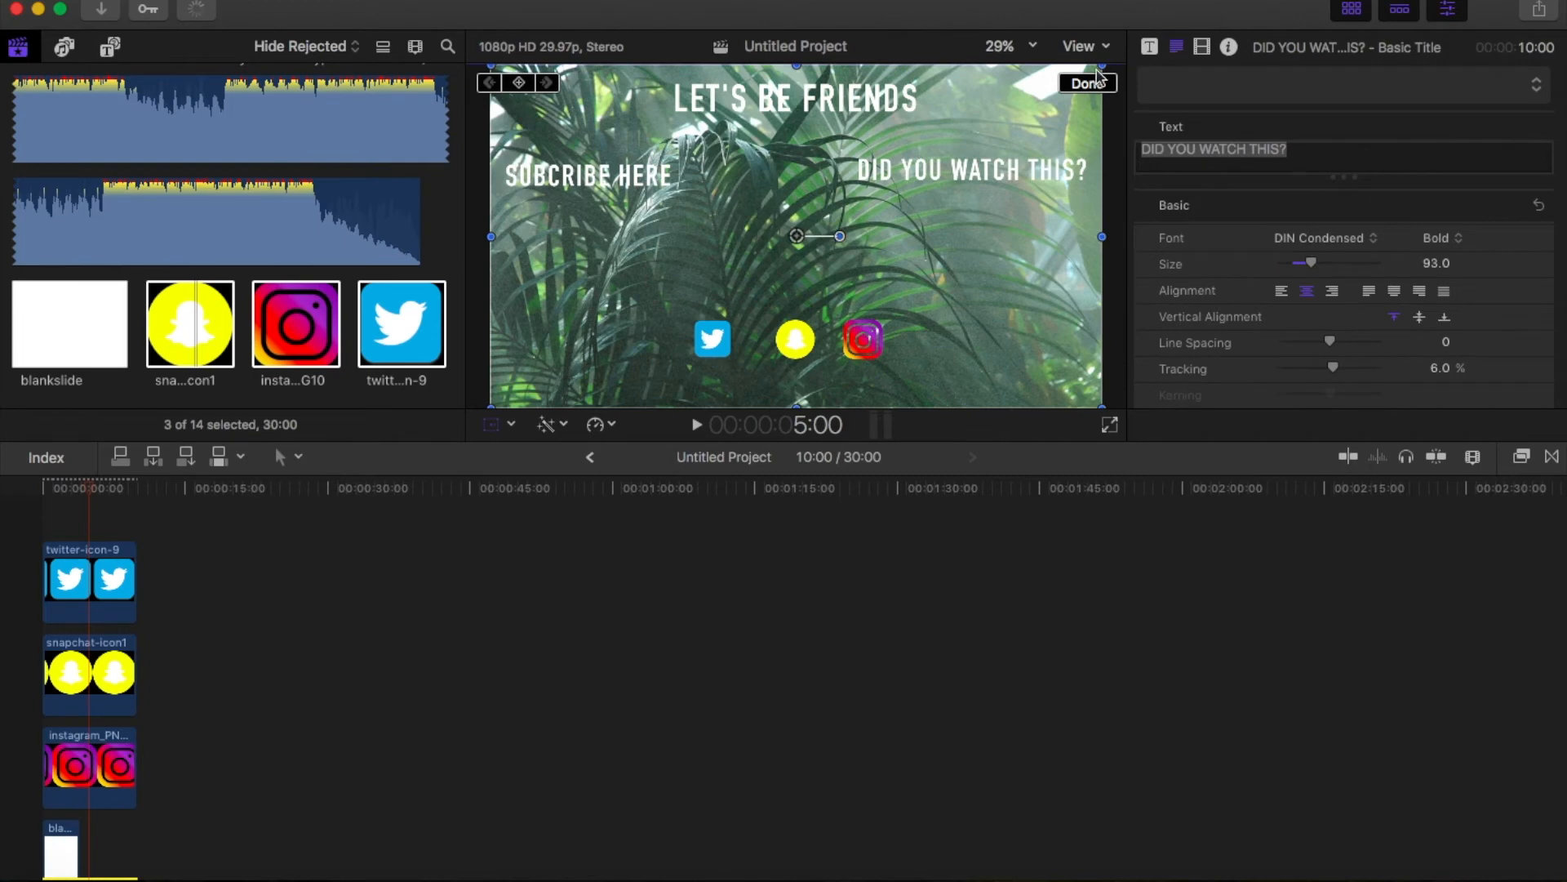
left_click(1096, 82)
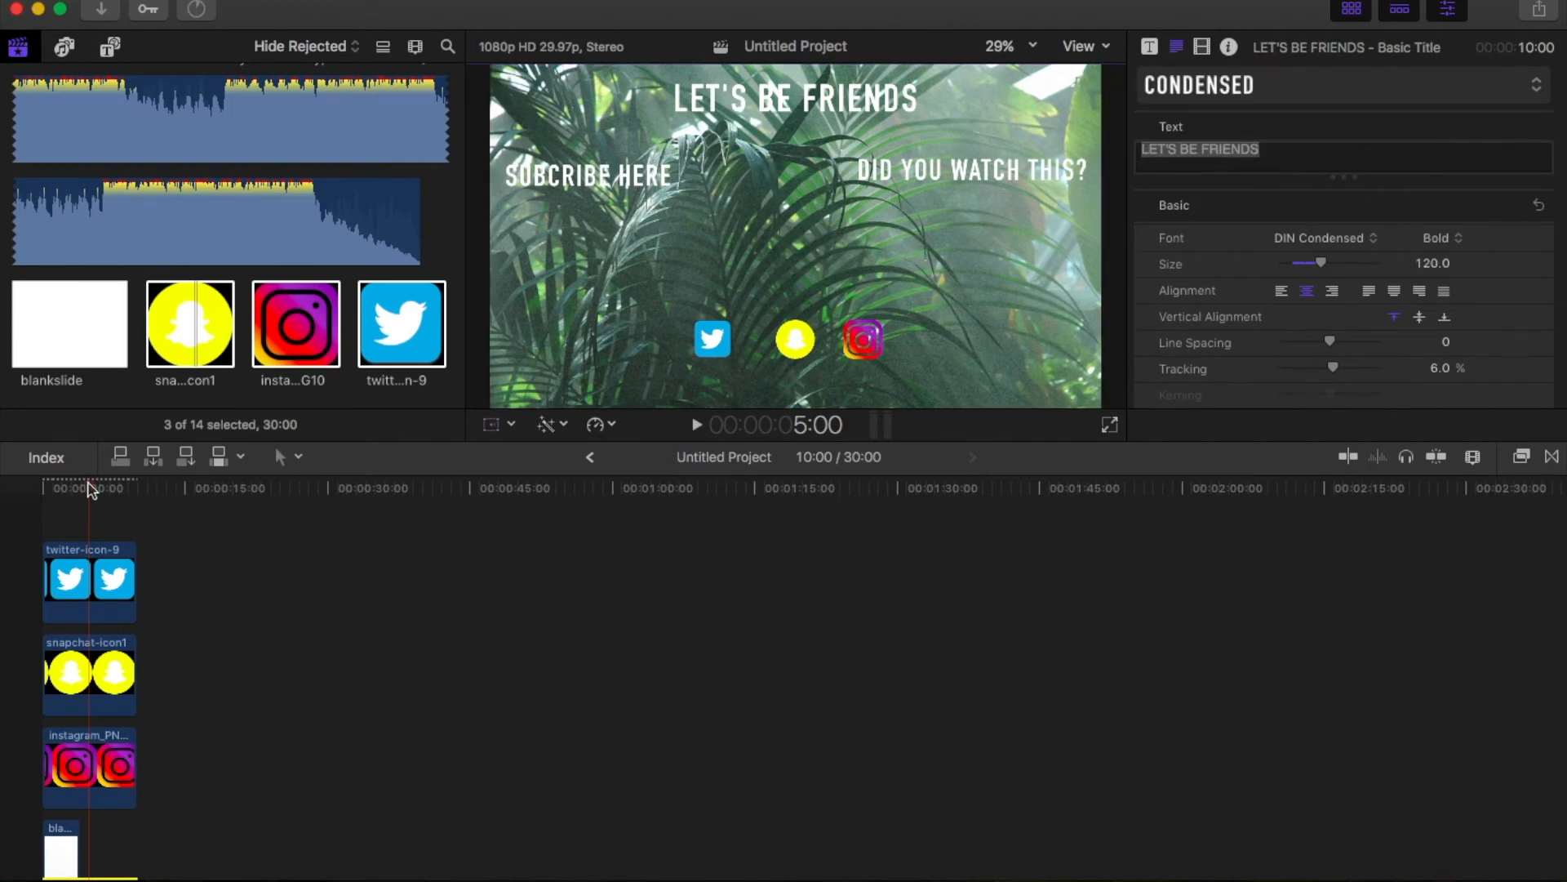
Apply the 07 transition to the Twitter, Snapchat and Instagram icon clips and return the playhead to the start
left_click_drag(87, 487, 4, 478)
left_click_drag(162, 798, 54, 599)
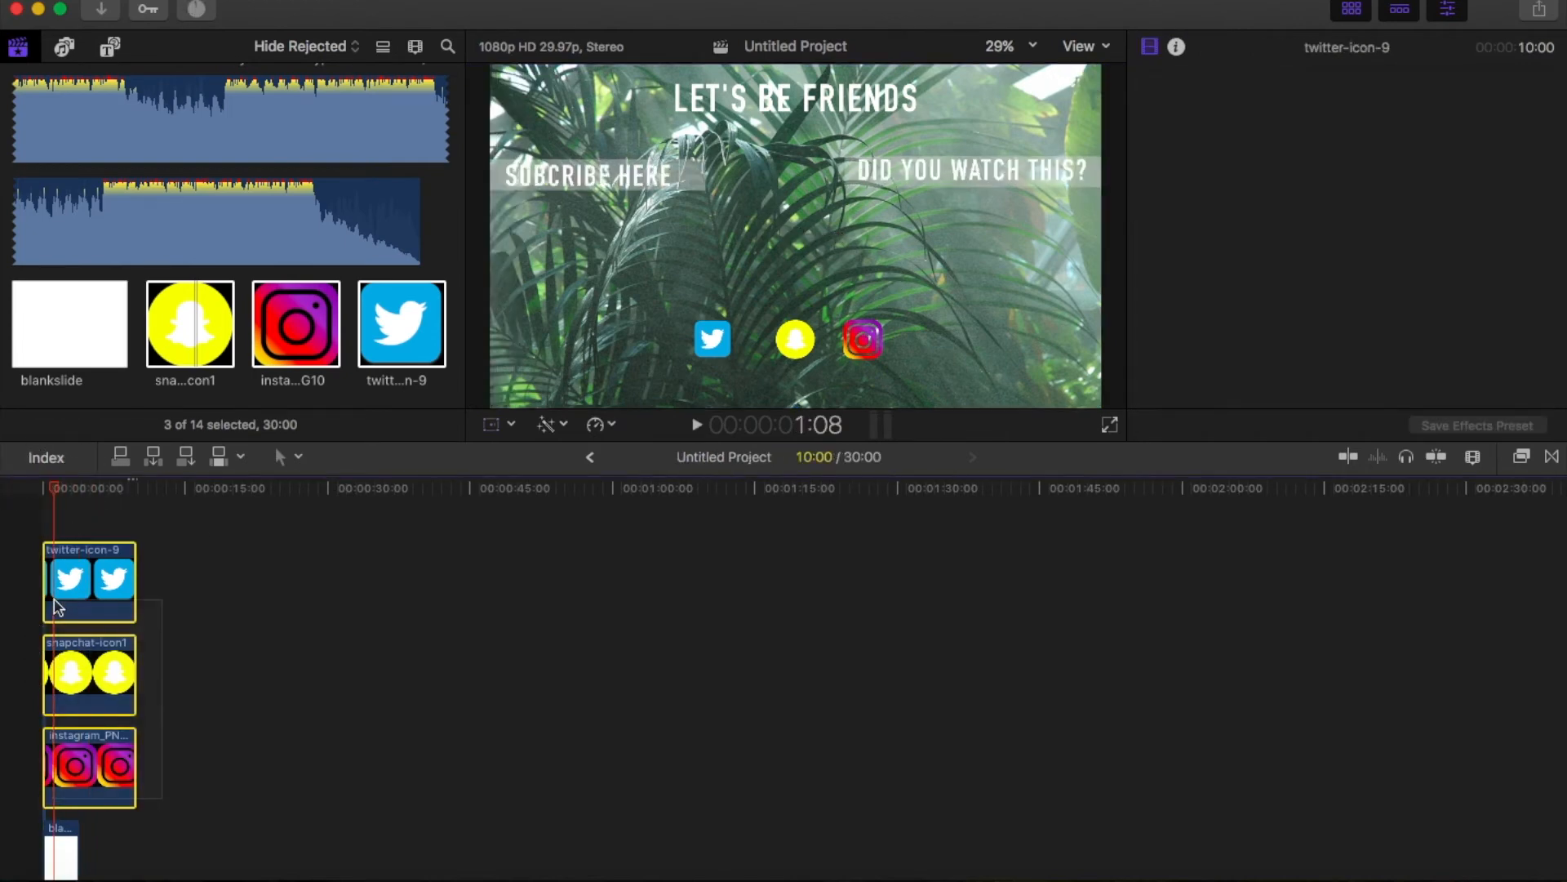
left_click(1552, 457)
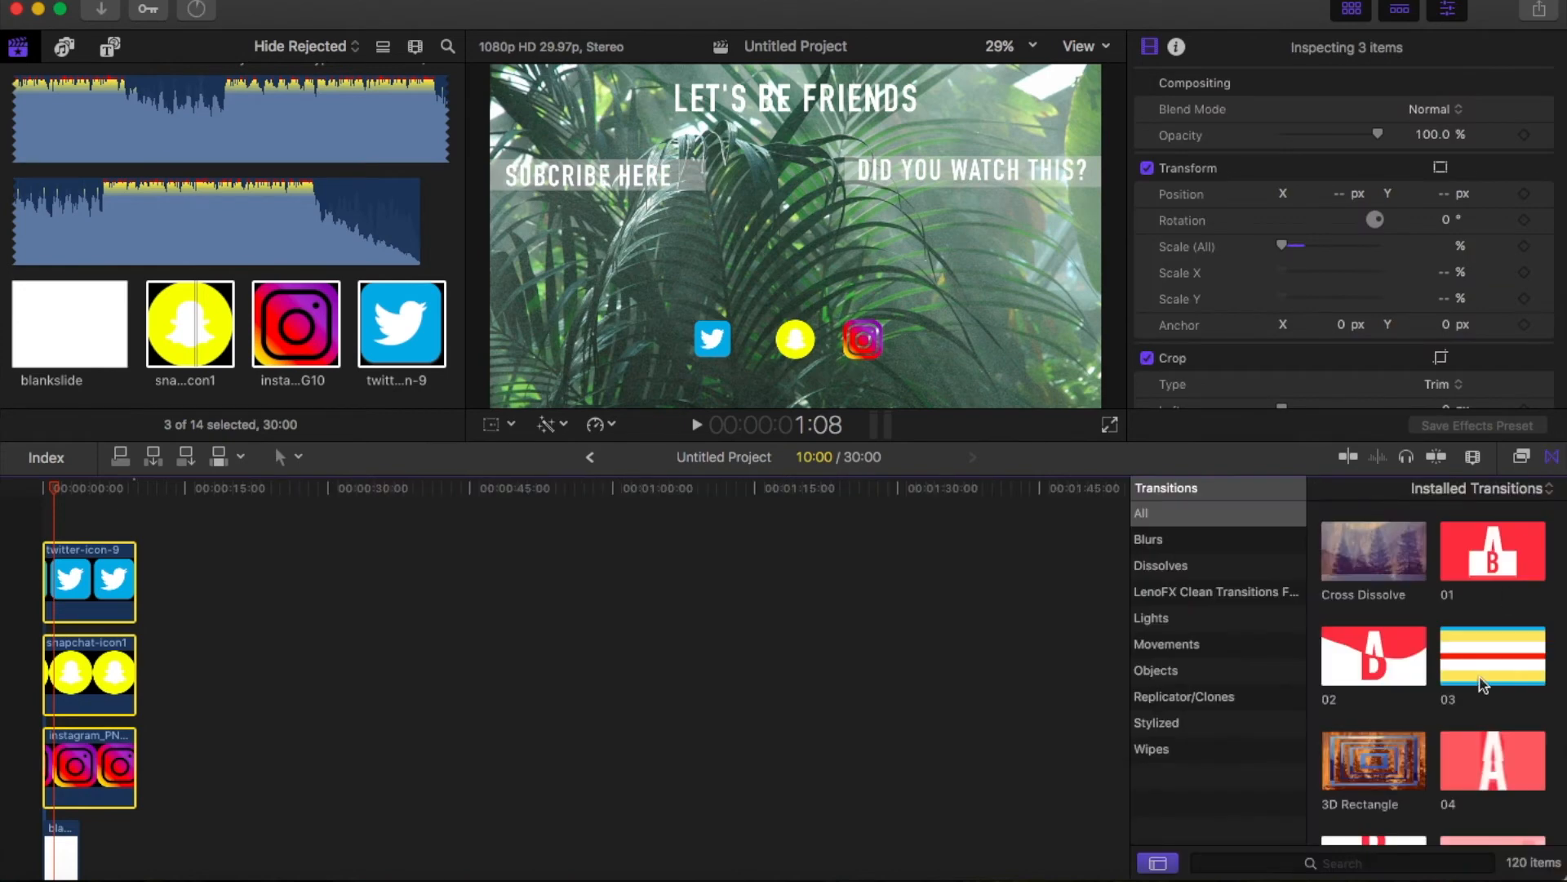
scroll(1482, 684, "down", 3)
scroll(1463, 618, "down", 5)
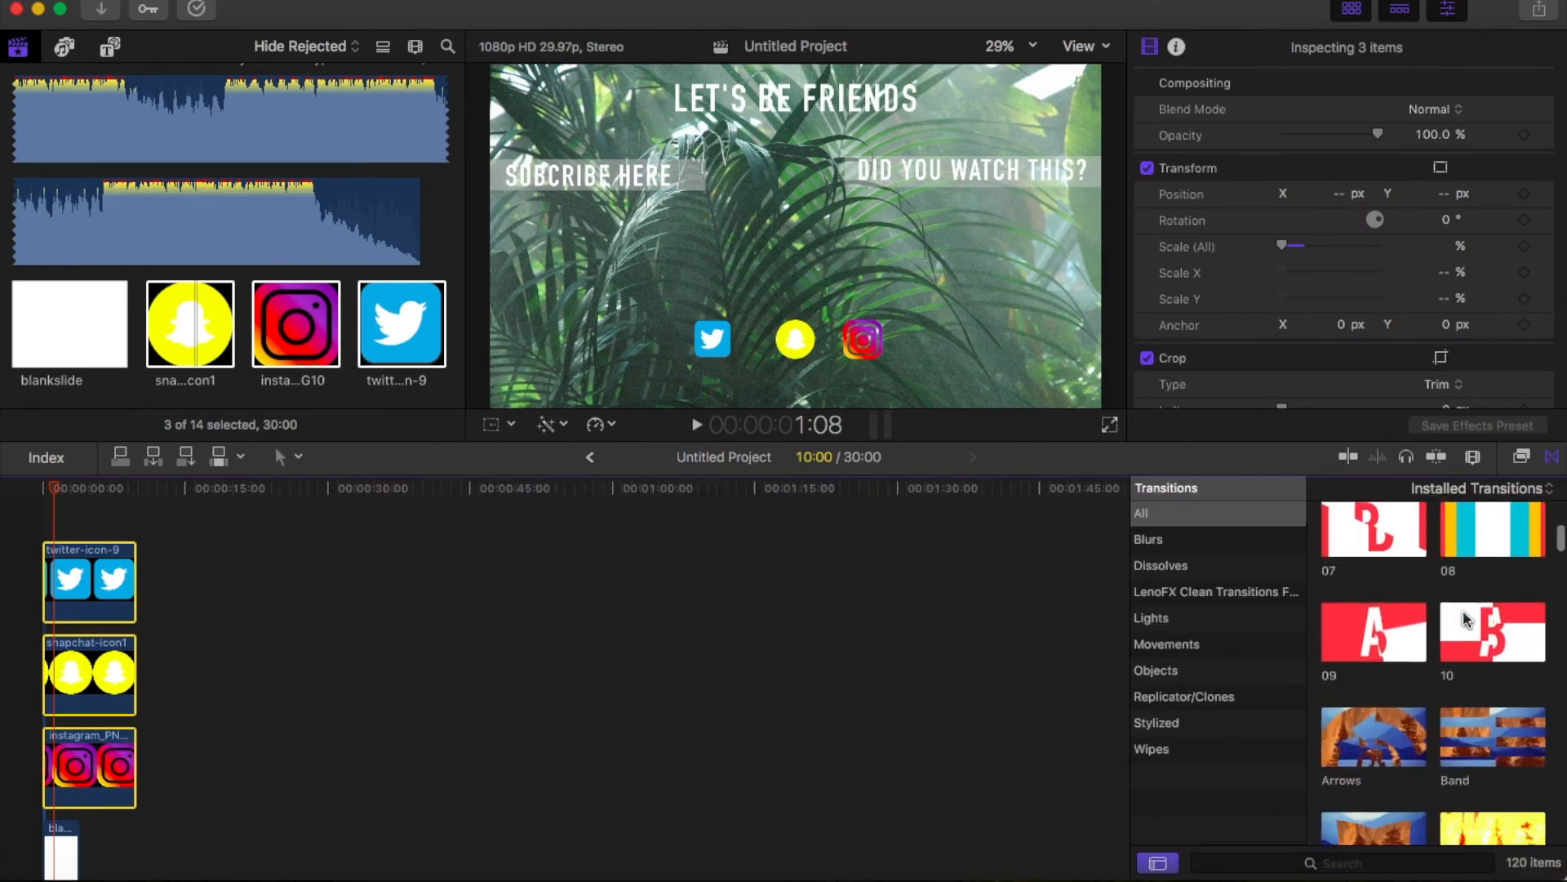
scroll(1463, 618, "up", 3)
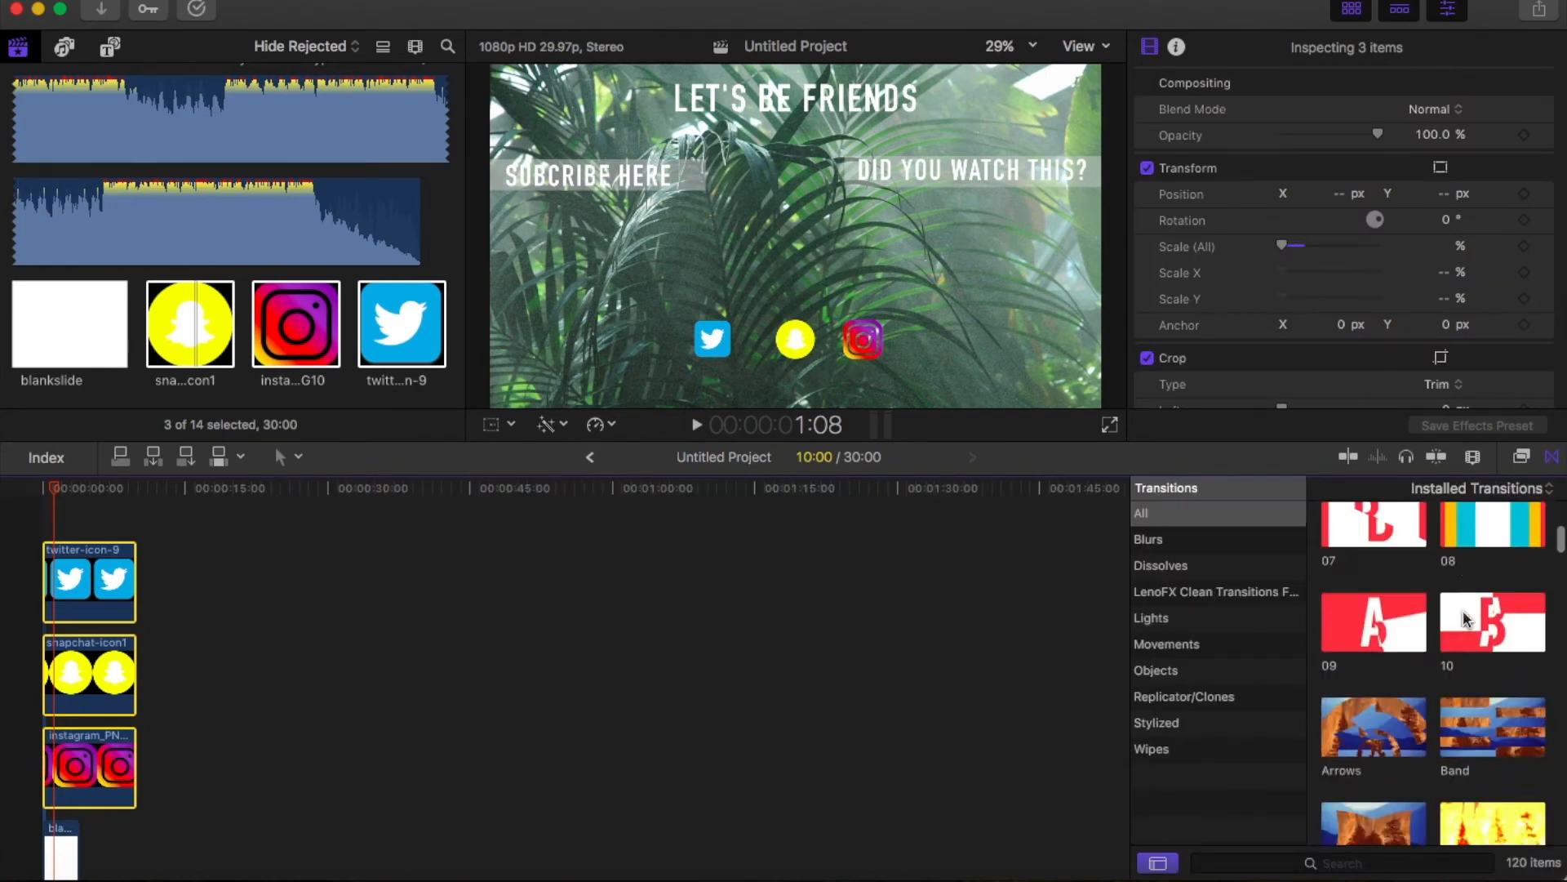
left_click_drag(1378, 606, 54, 568)
left_click_drag(1352, 614, 71, 677)
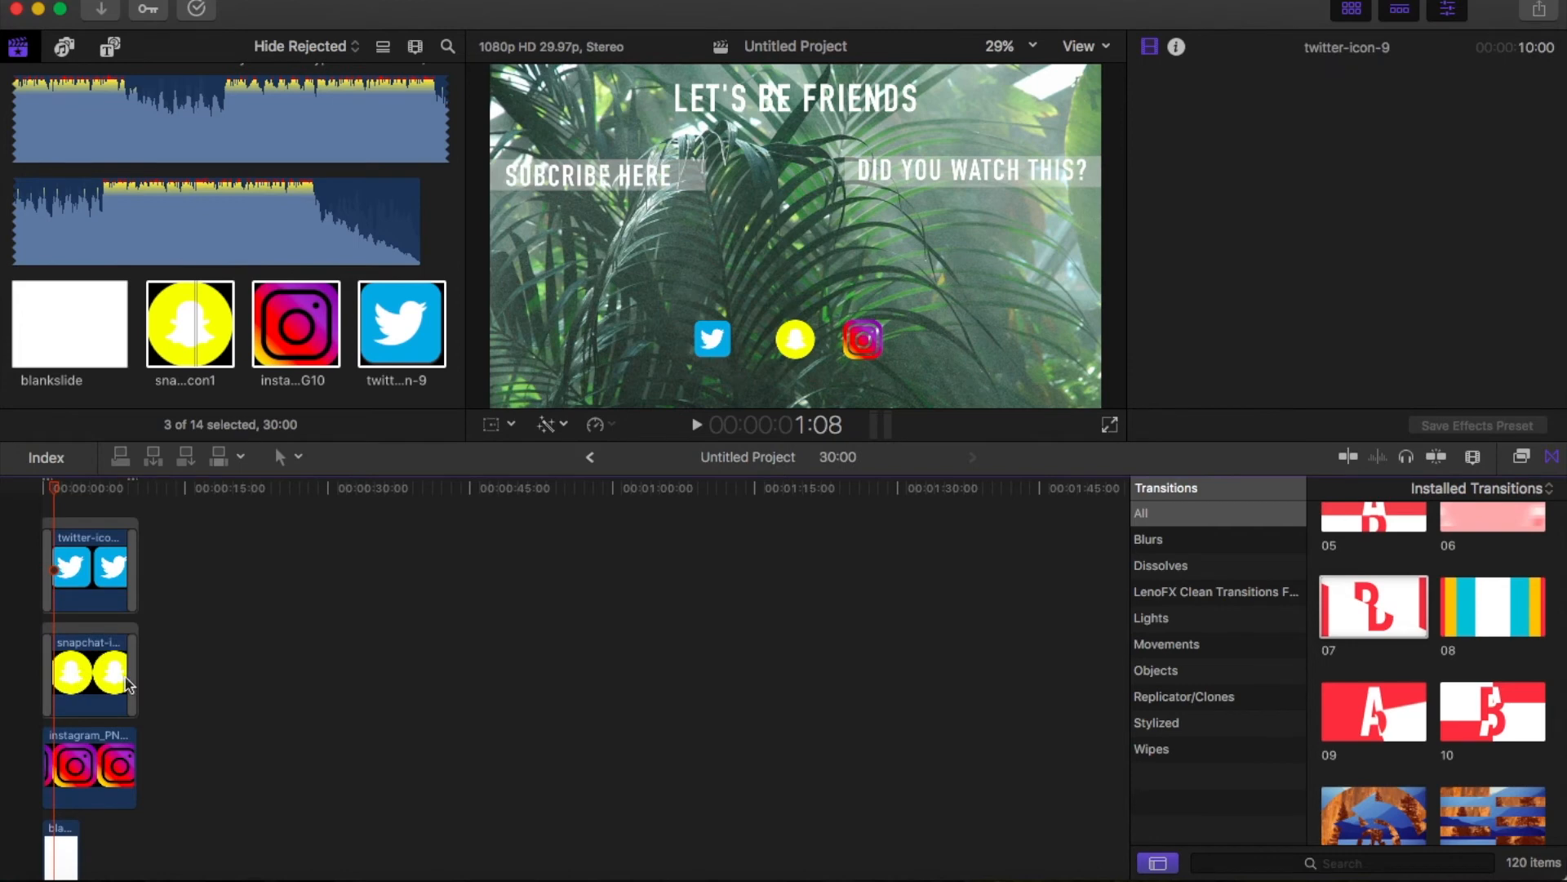
left_click_drag(1374, 614, 71, 755)
left_click_drag(56, 490, 11, 490)
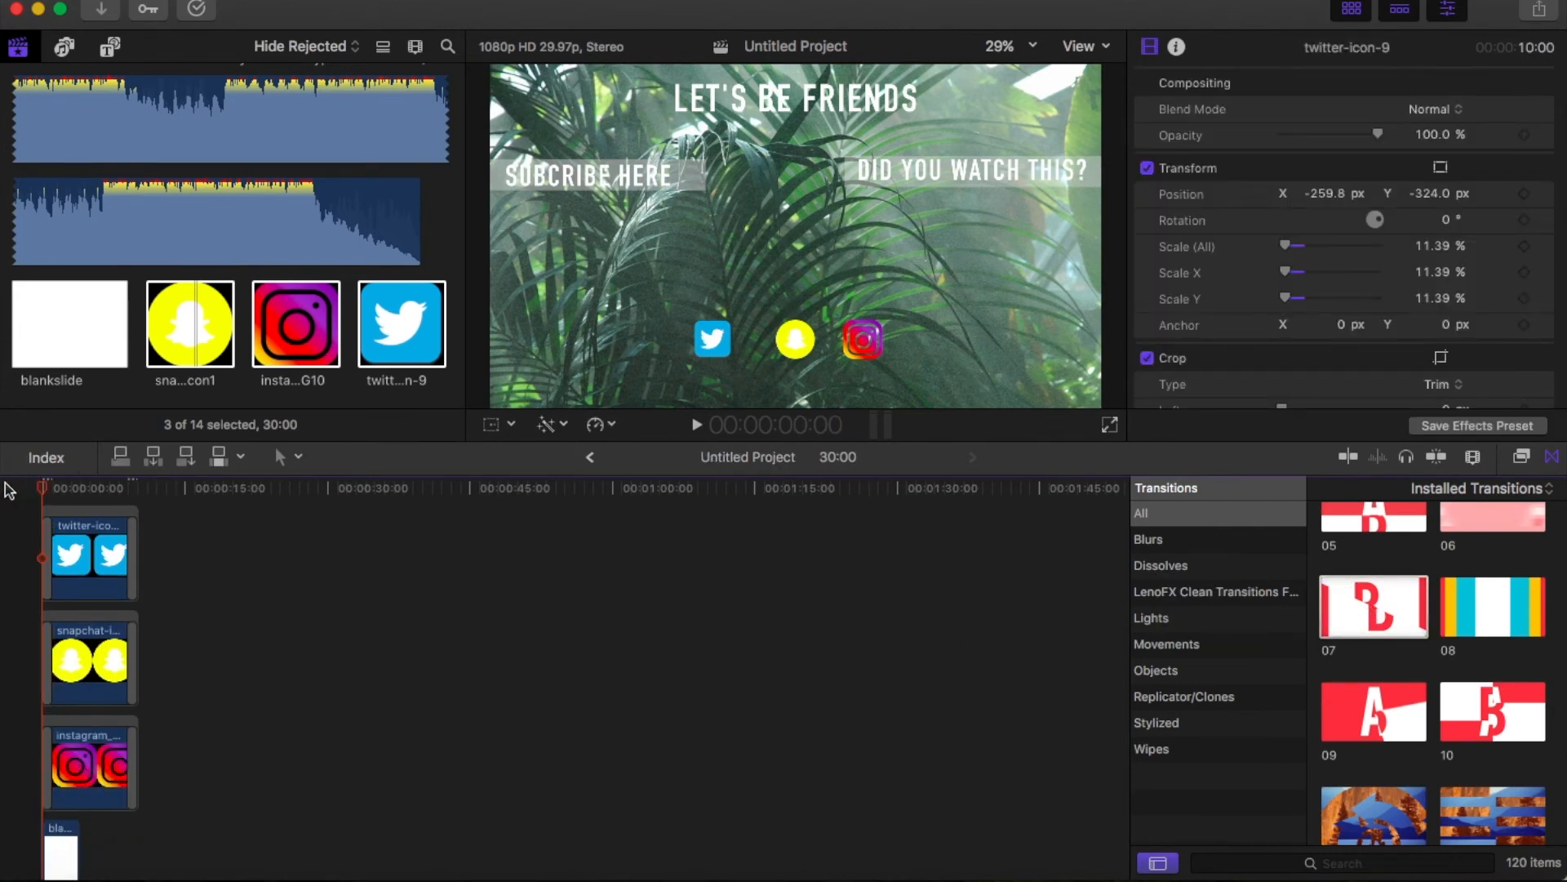
left_click(1554, 459)
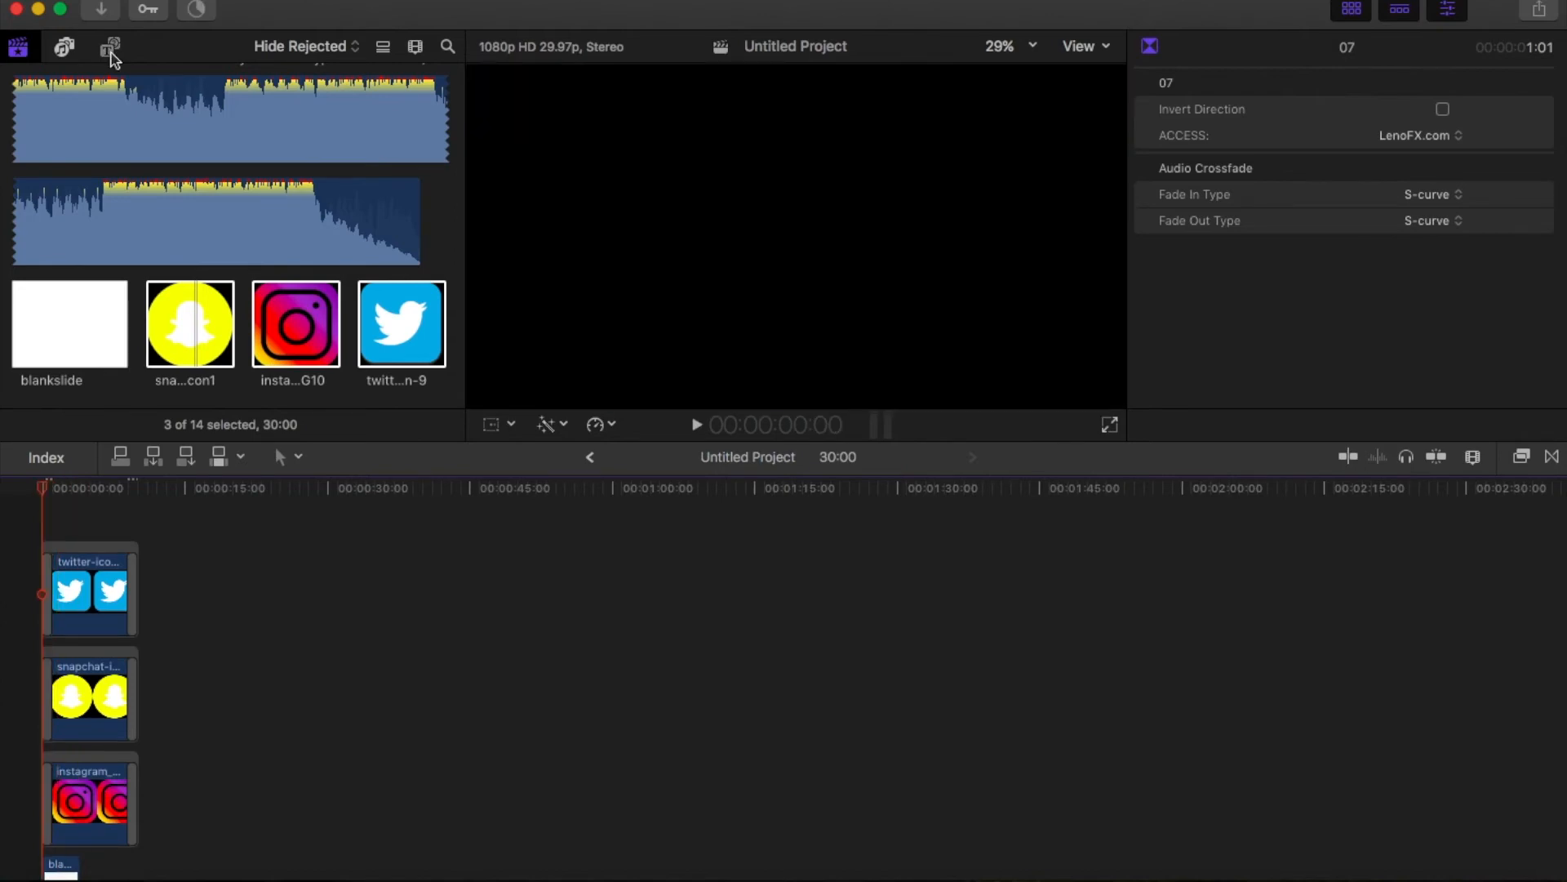
Add a Basic Title with the social media handle, style it CONDENSED at size 78, and place it below the icons
left_click(110, 49)
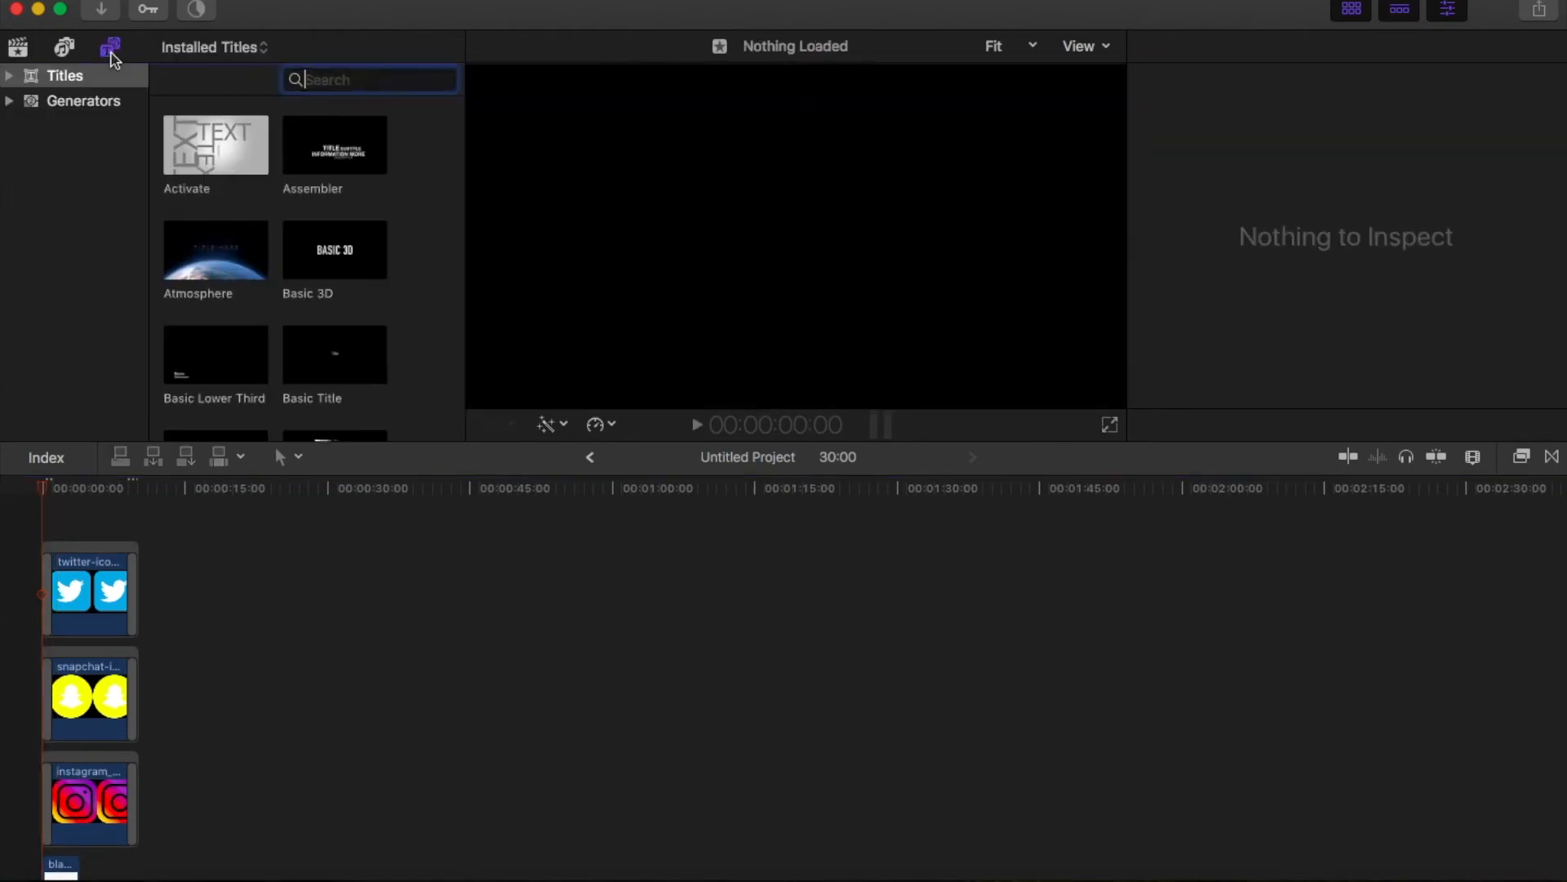
left_click_drag(338, 345, 41, 519)
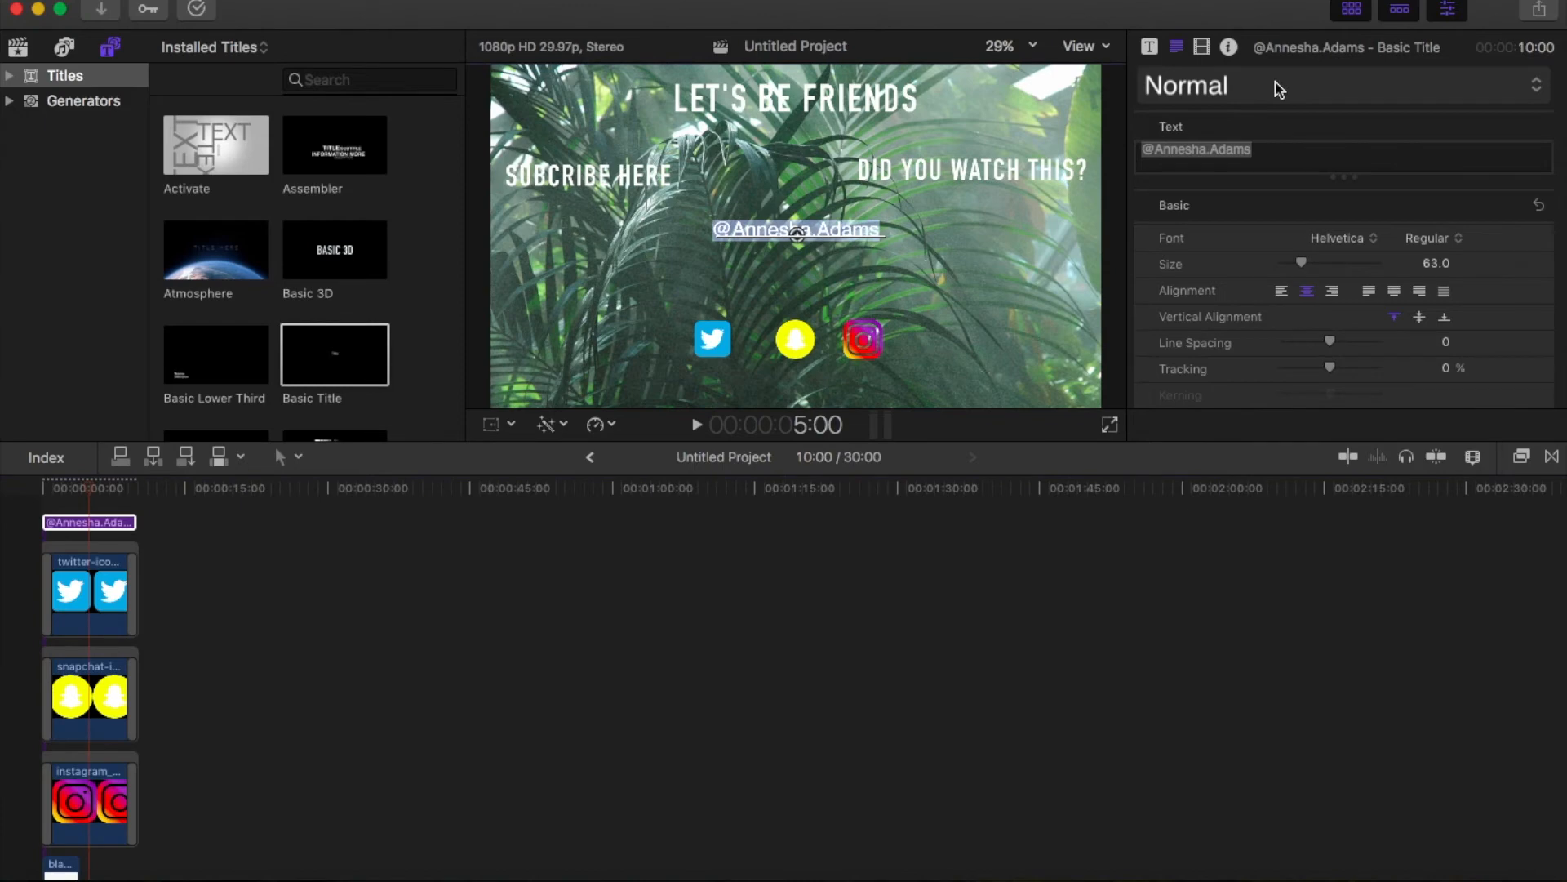
left_click(1279, 90)
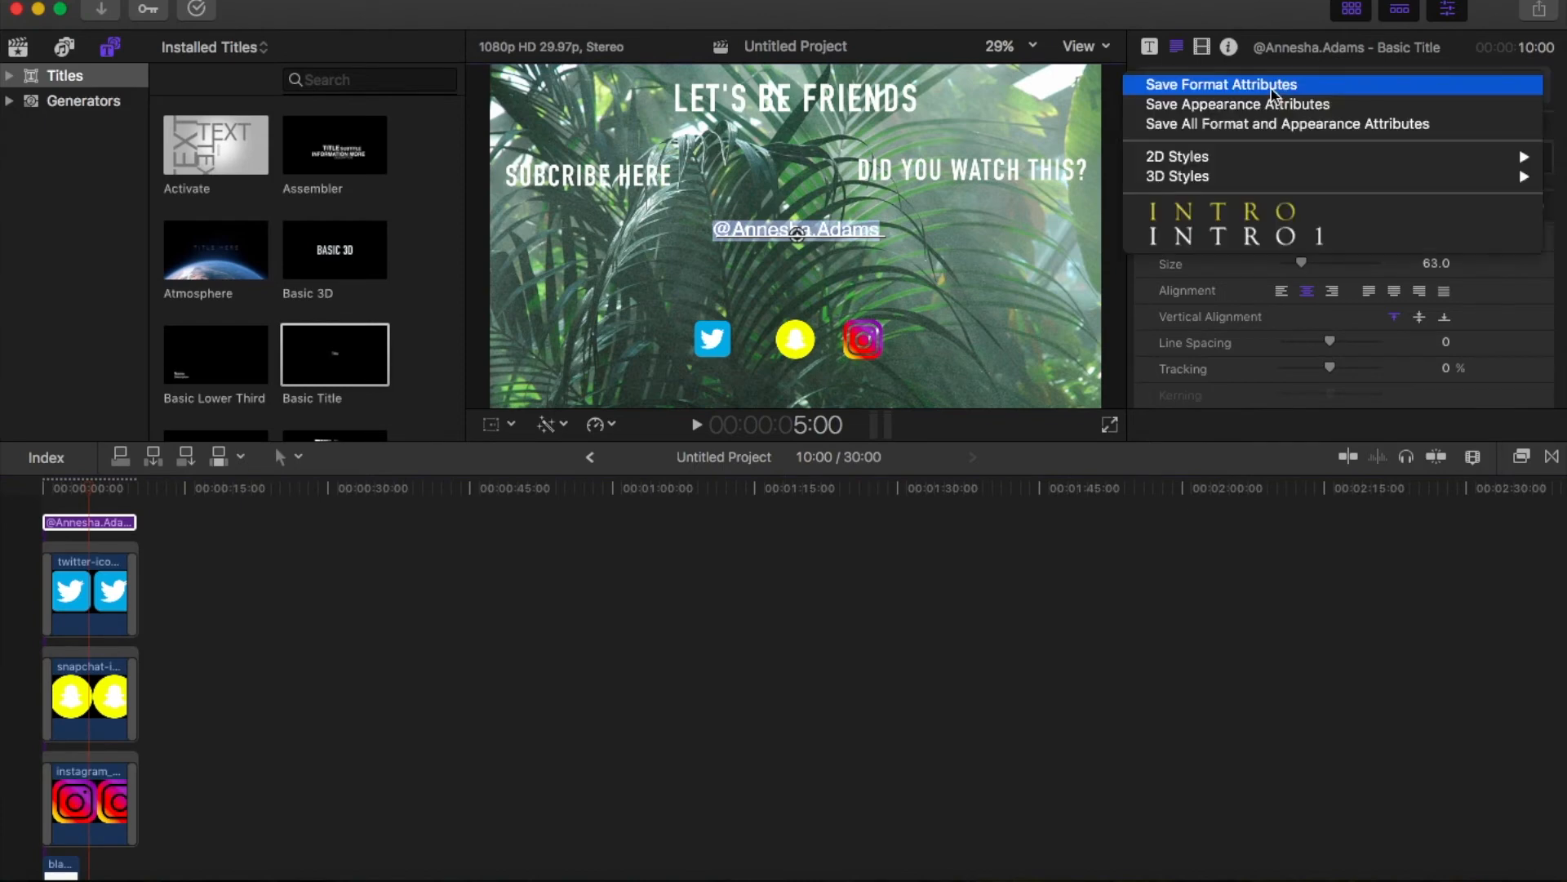
mouse_move(1252, 158)
left_click(994, 245)
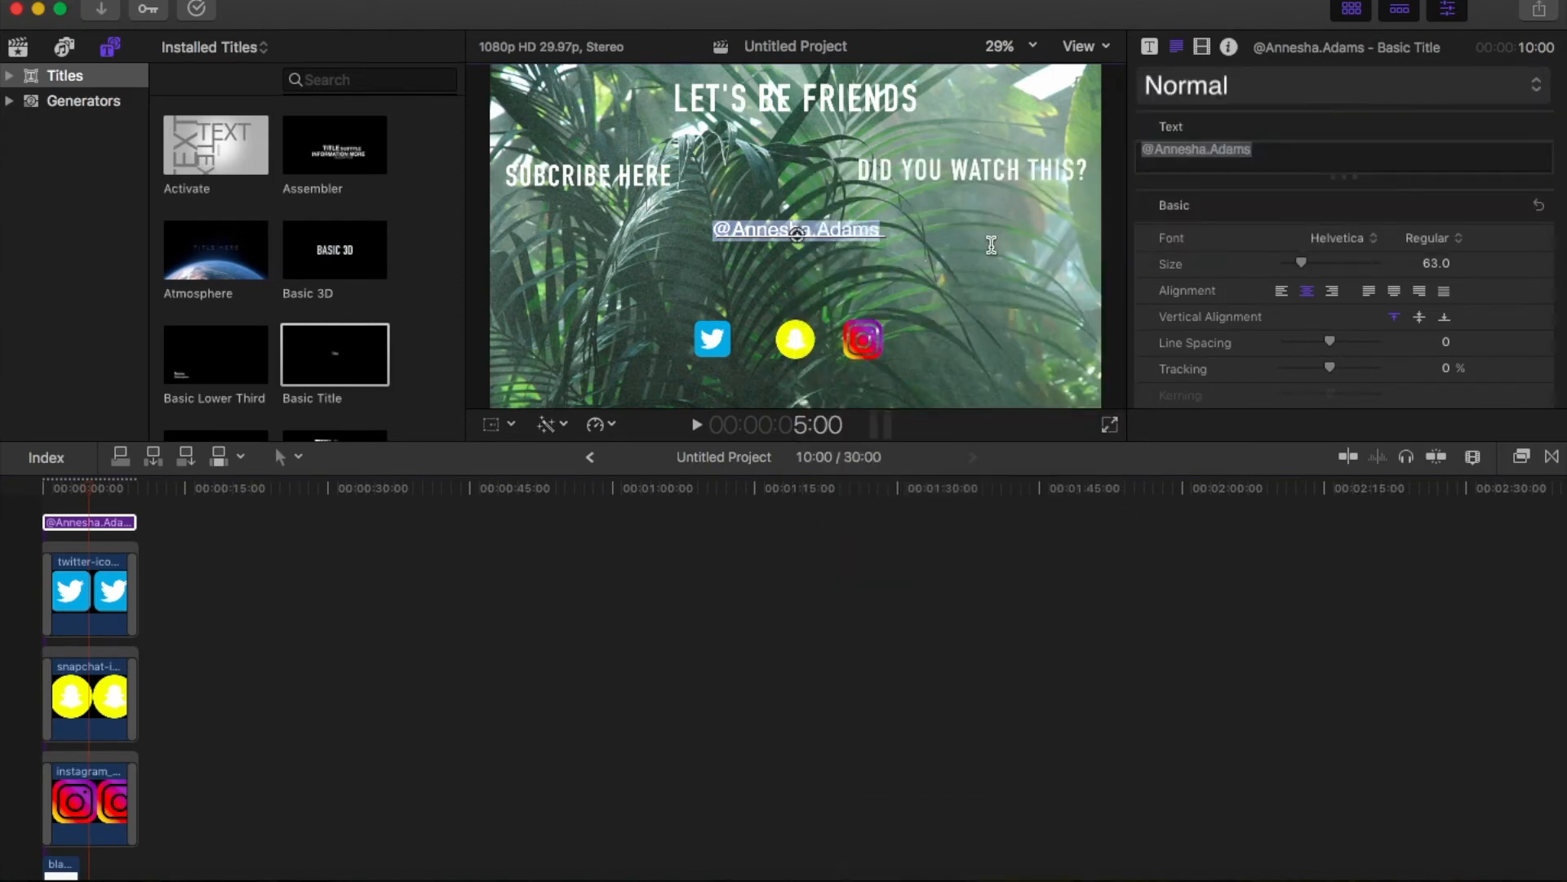
left_click_drag(790, 235, 799, 393)
left_click_drag(1317, 272, 1301, 273)
left_click(42, 488)
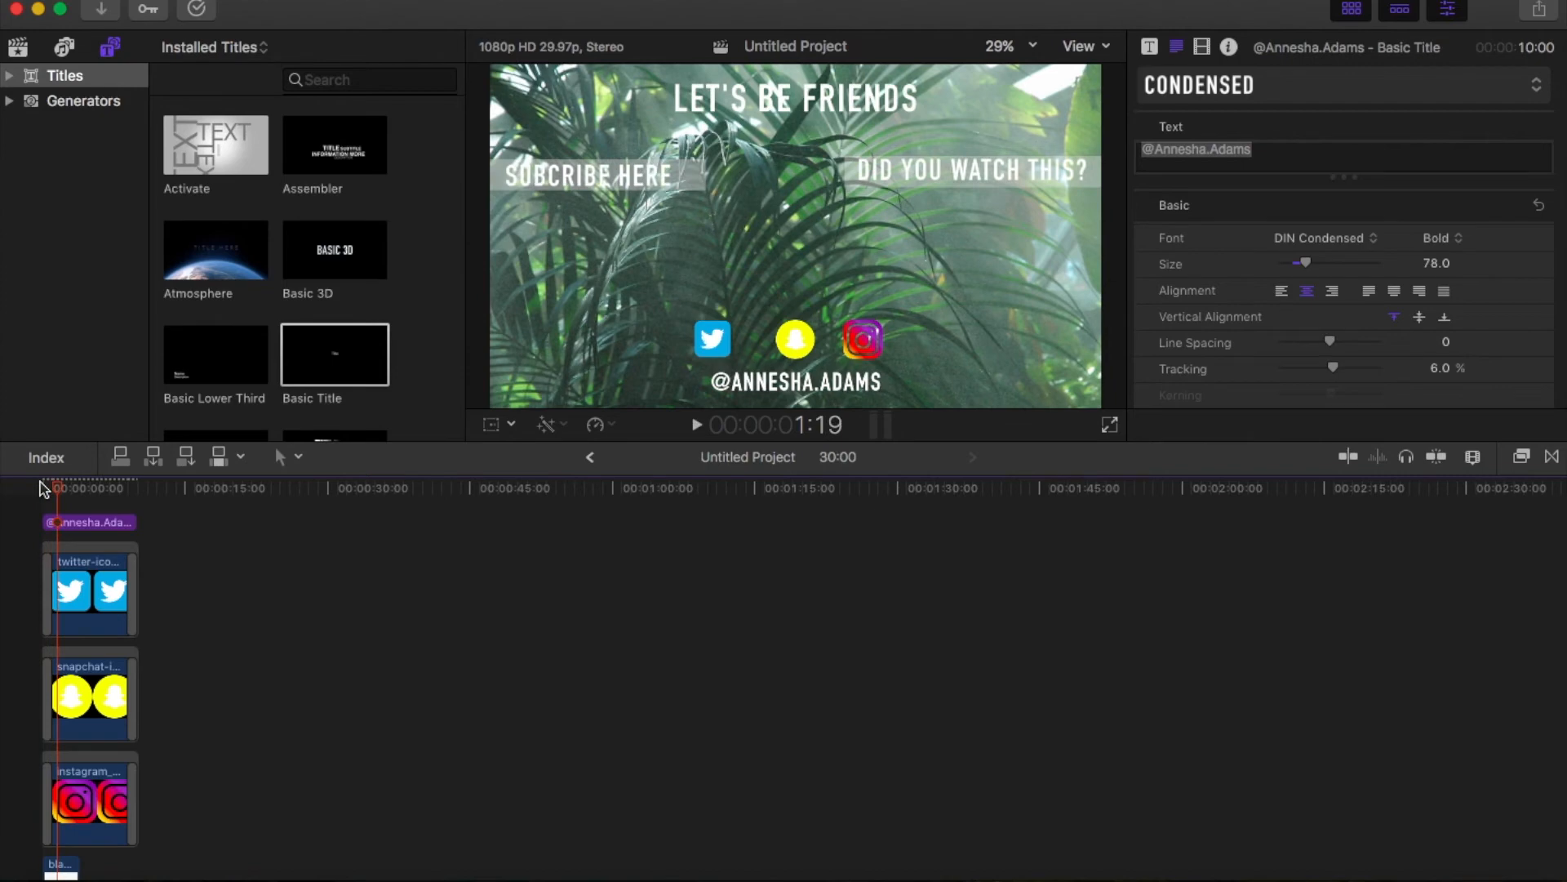
Add a Cross Dissolve transition to the social media handle title and preview it from the start
left_click(92, 526)
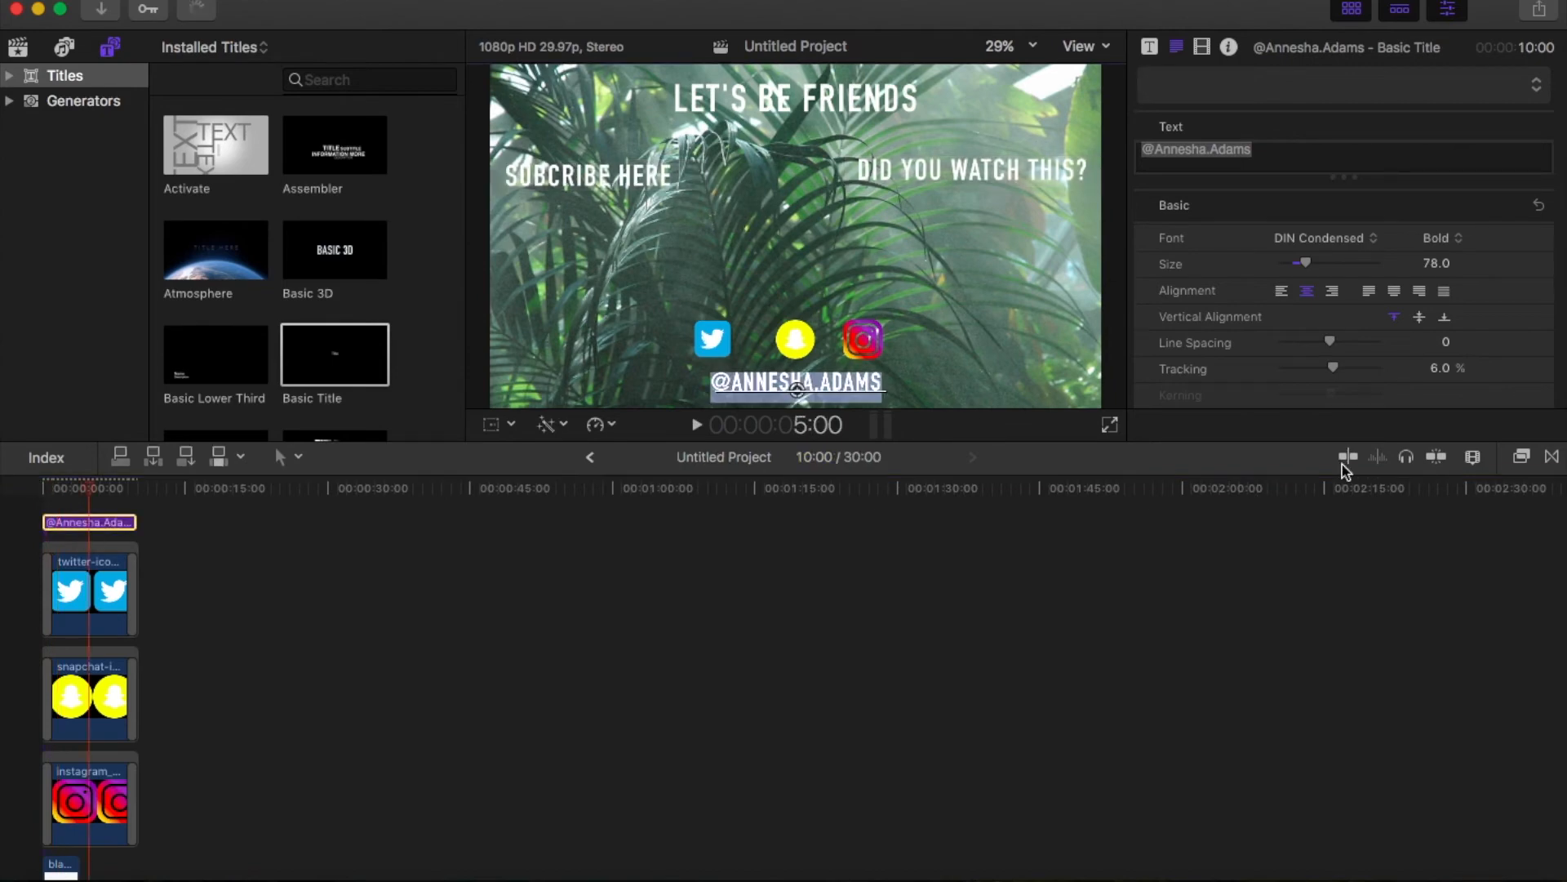
left_click(1553, 458)
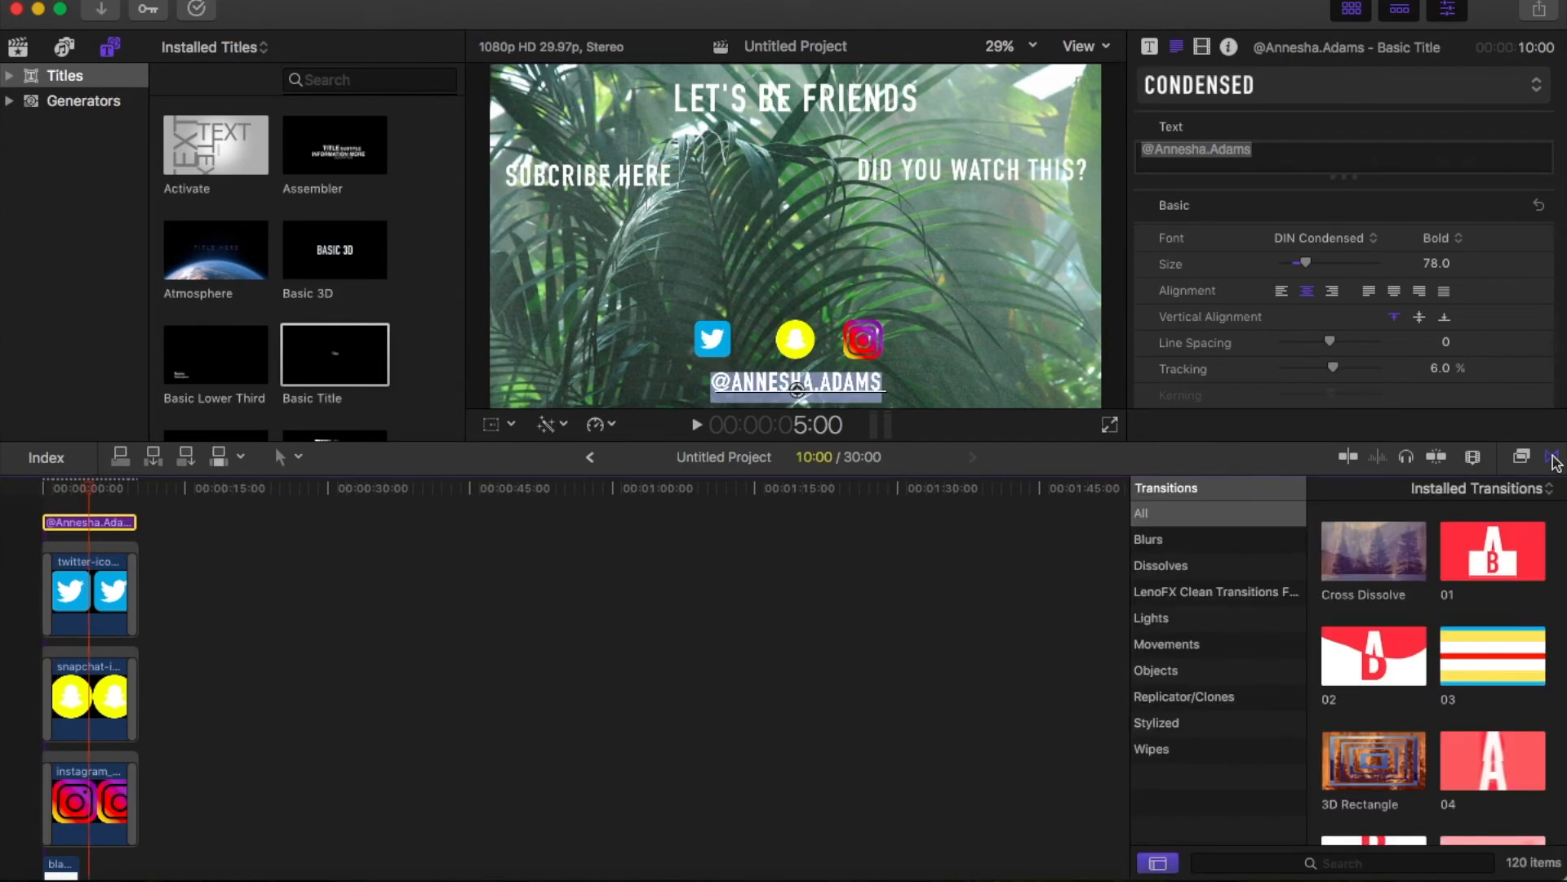
left_click_drag(1358, 566, 111, 527)
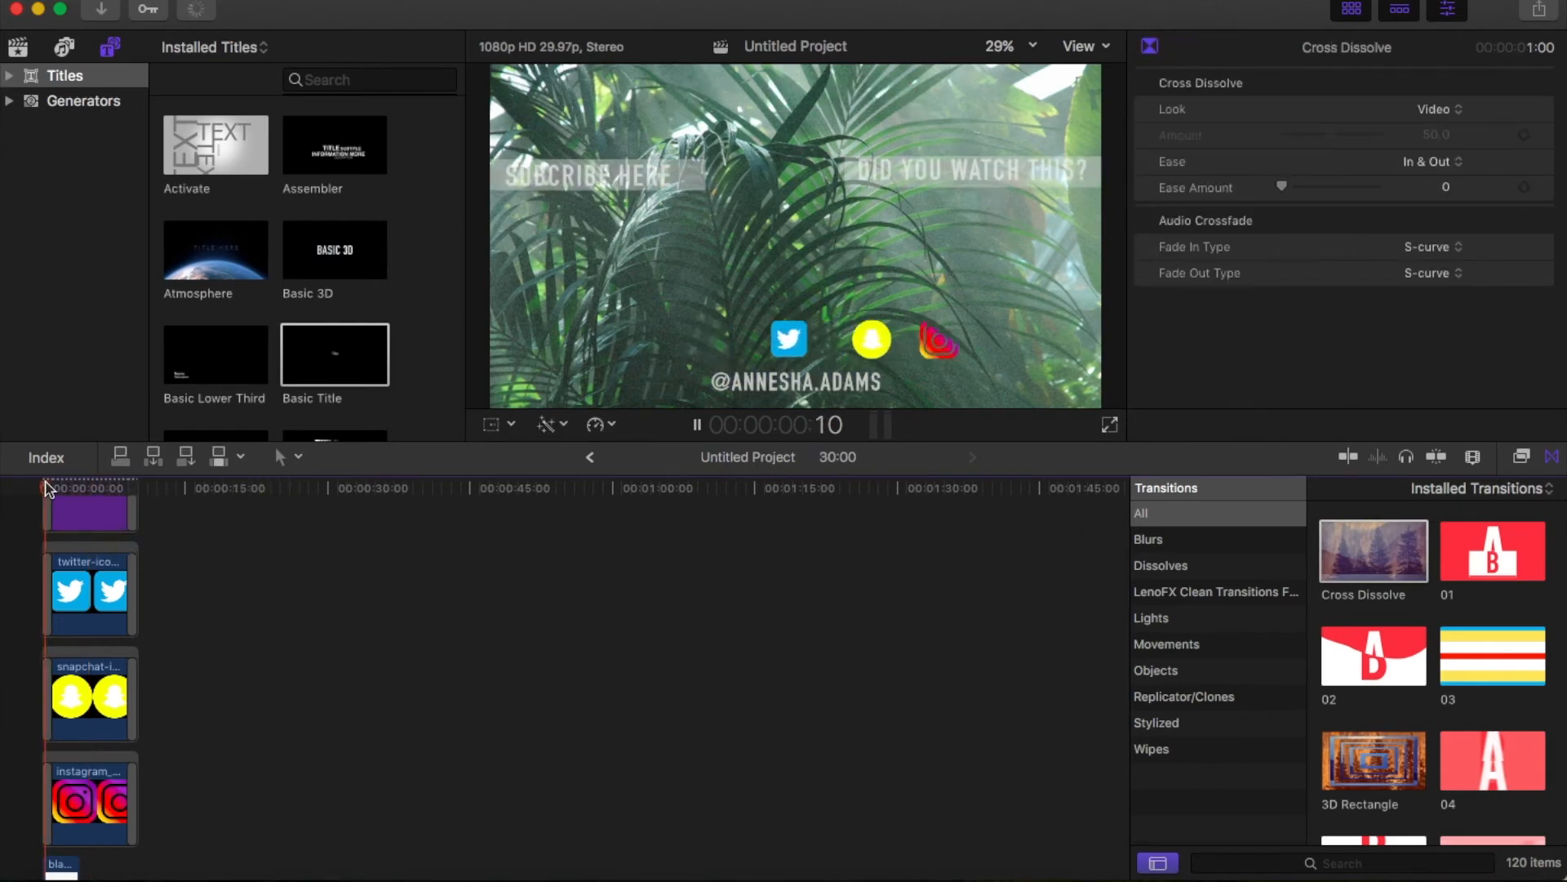
left_click(64, 519)
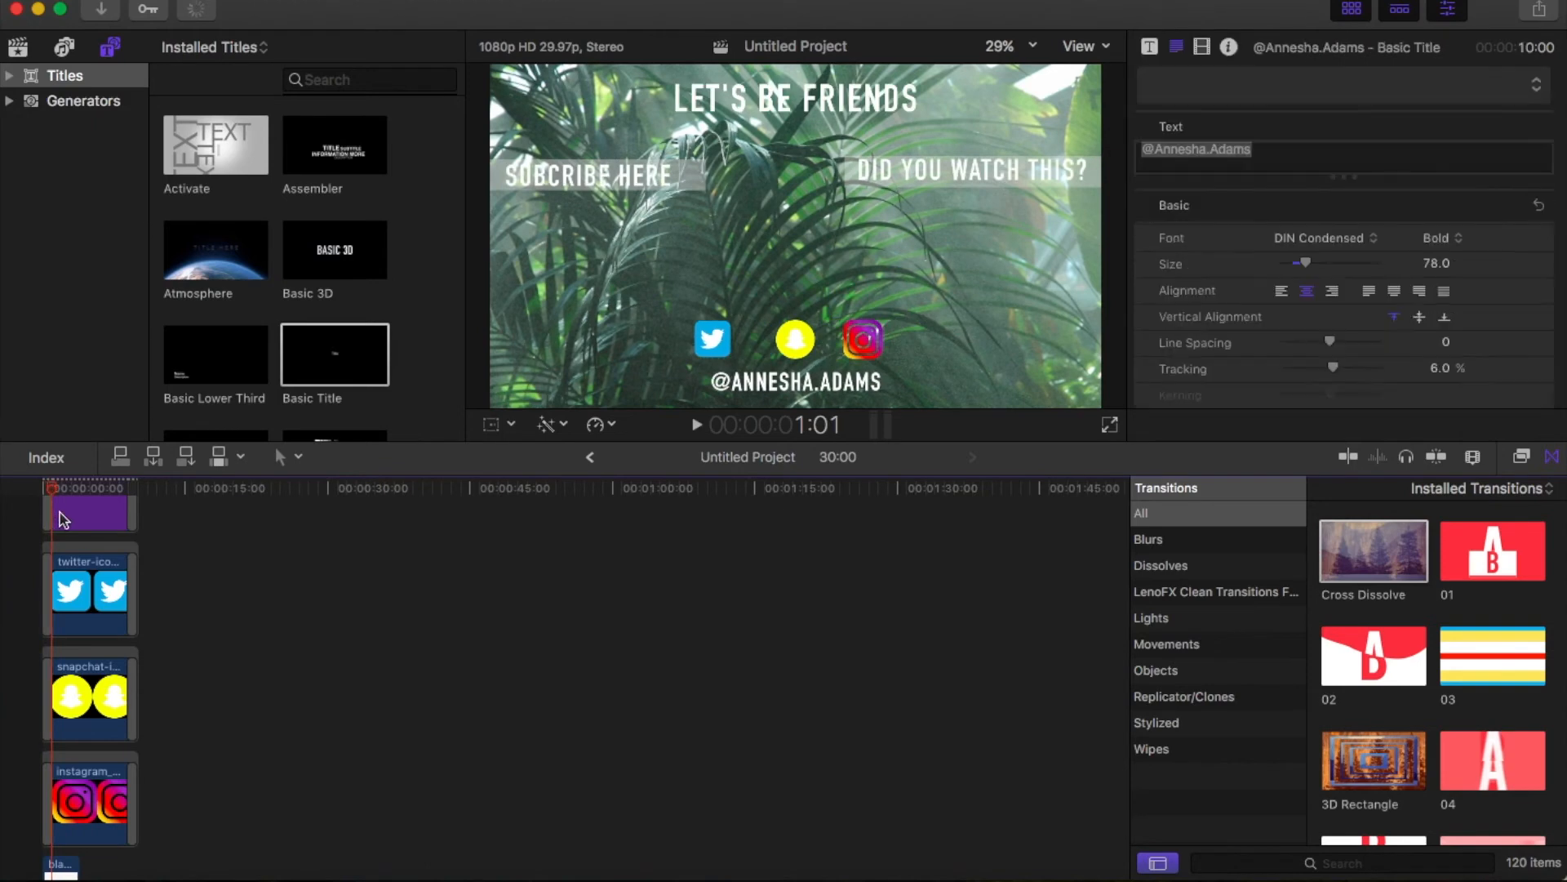
left_click(64, 519)
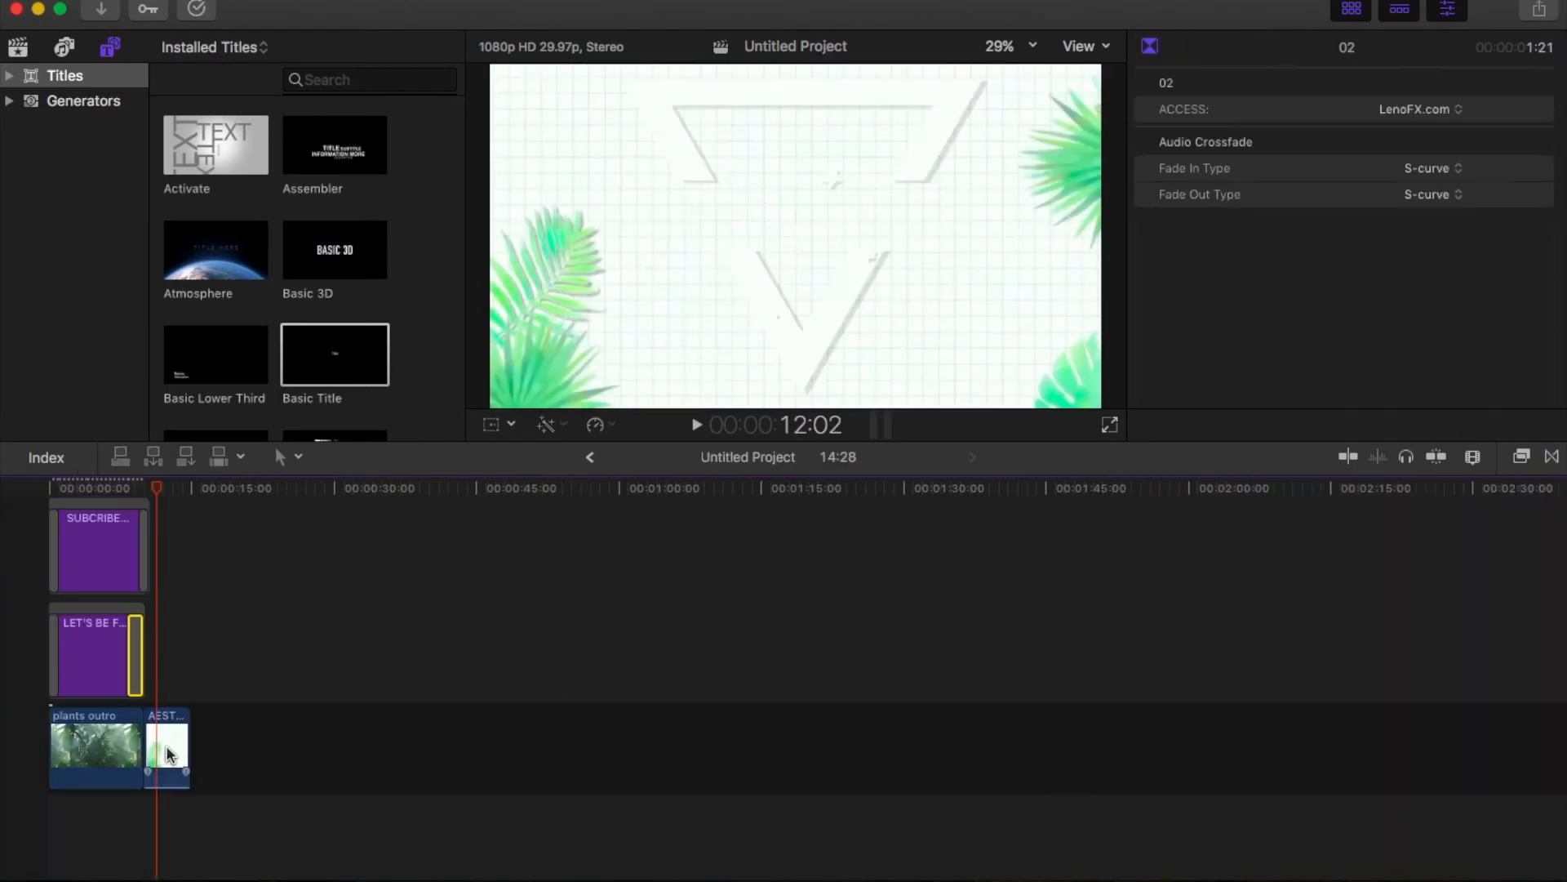
Delete the white leaf-patterned clip after the plant background and extend the plants outro clip to about 43 seconds
left_click(168, 753)
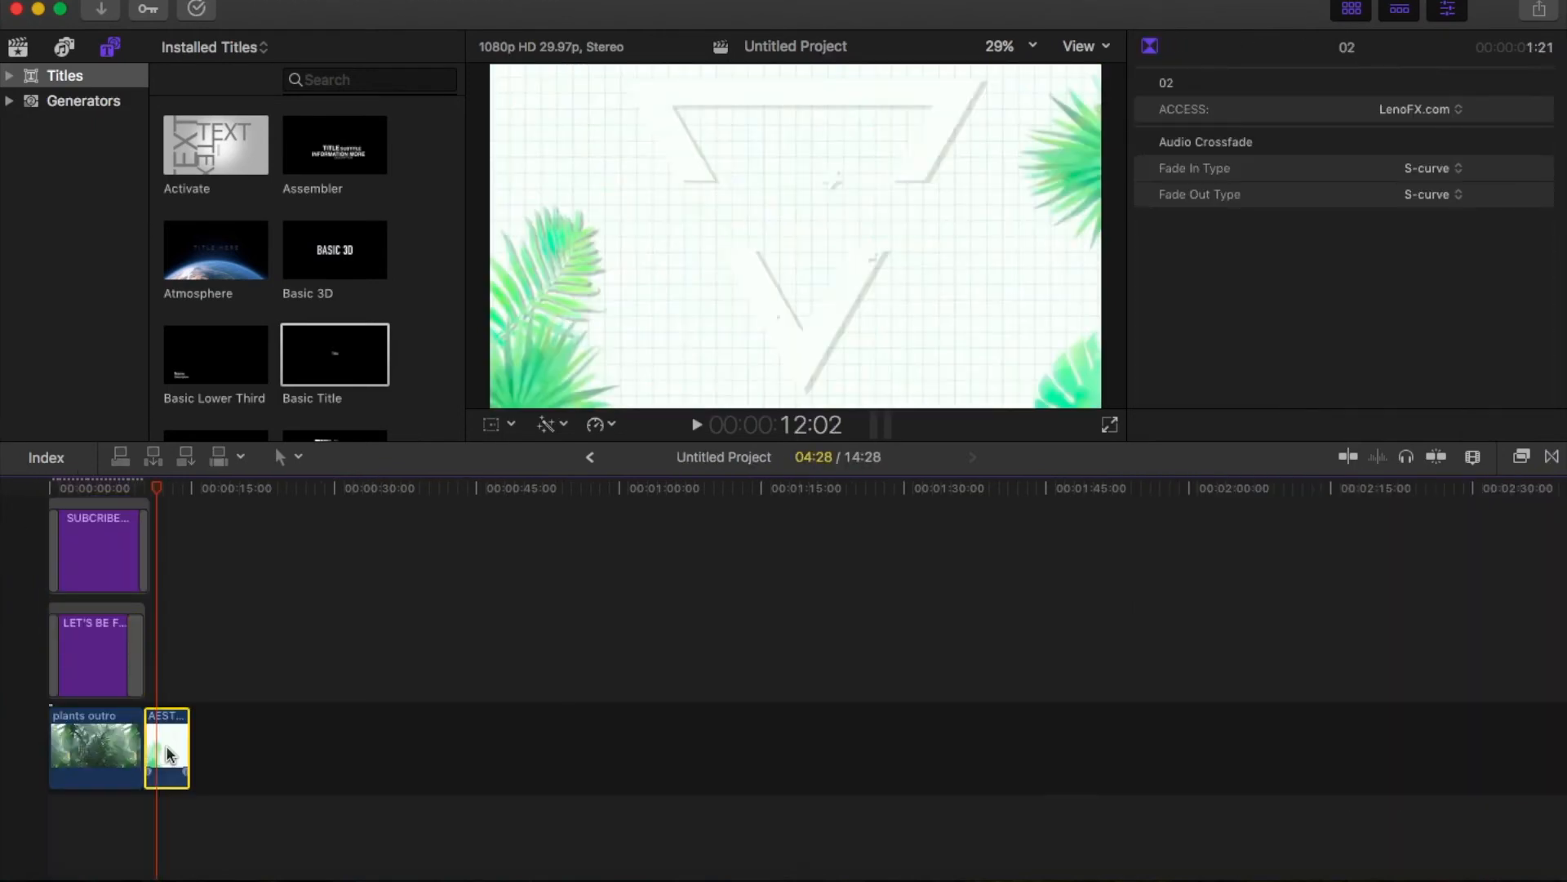
key("Delete")
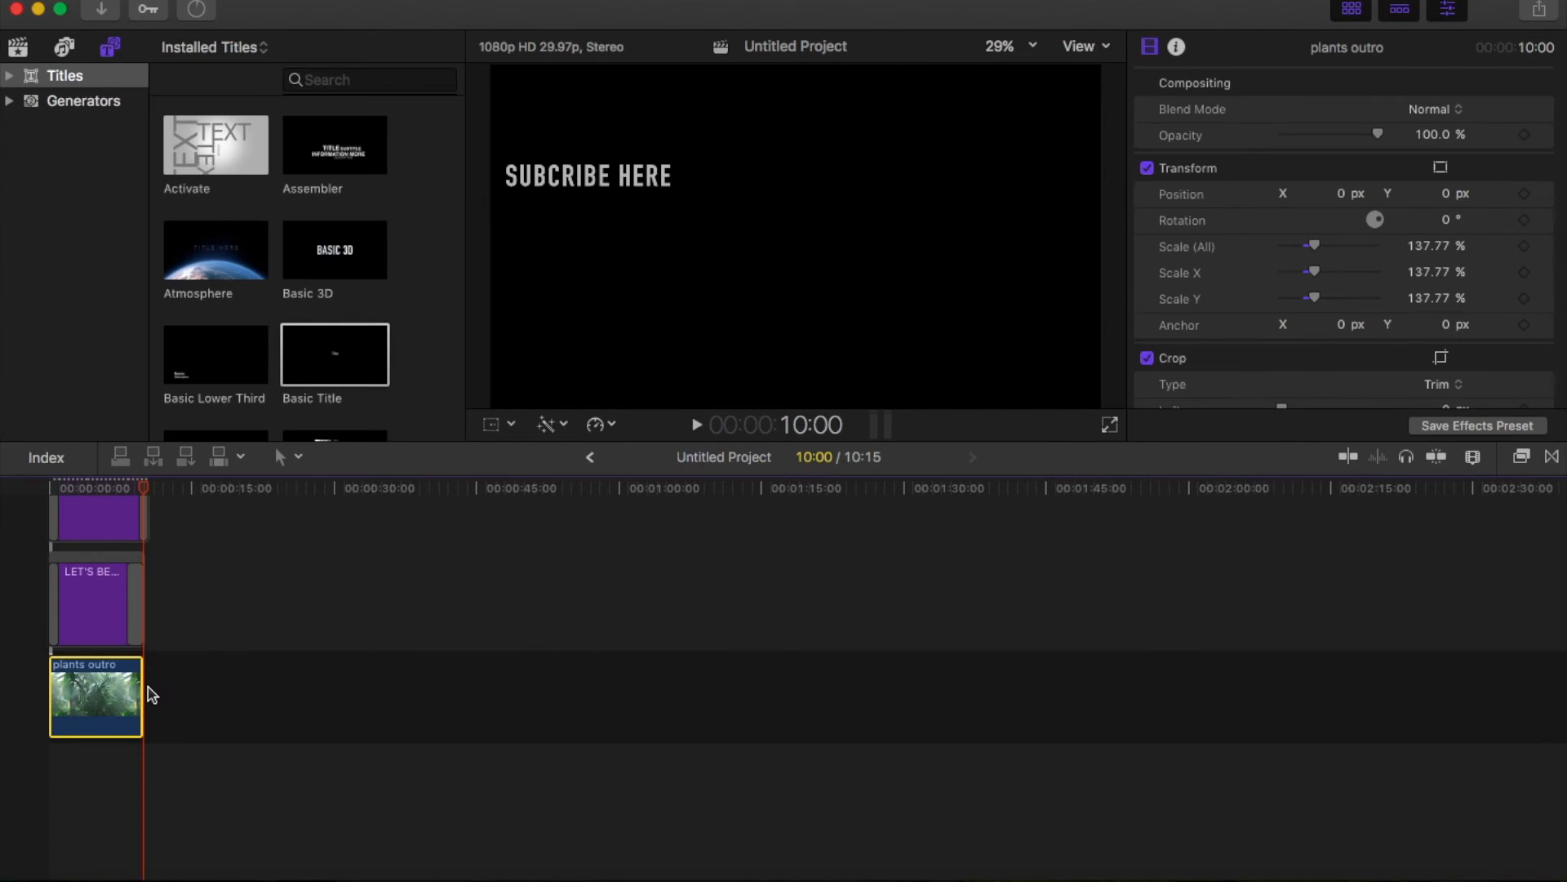
left_click_drag(140, 694, 460, 733)
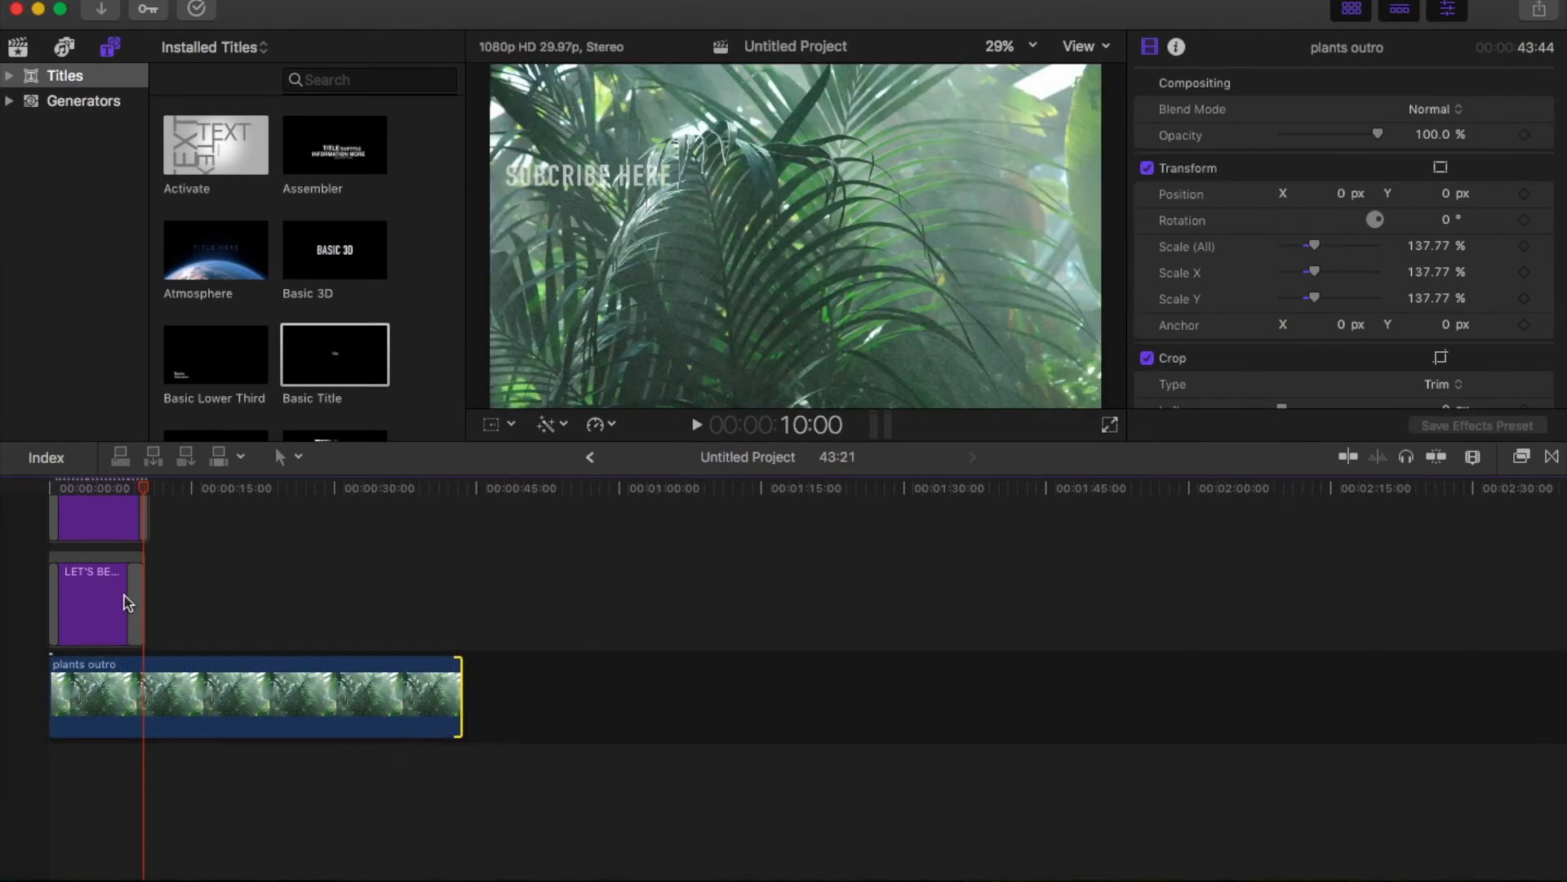
Extend the title and social media icon clips to about 11 seconds so they end with the plants outro clip
left_click(112, 604)
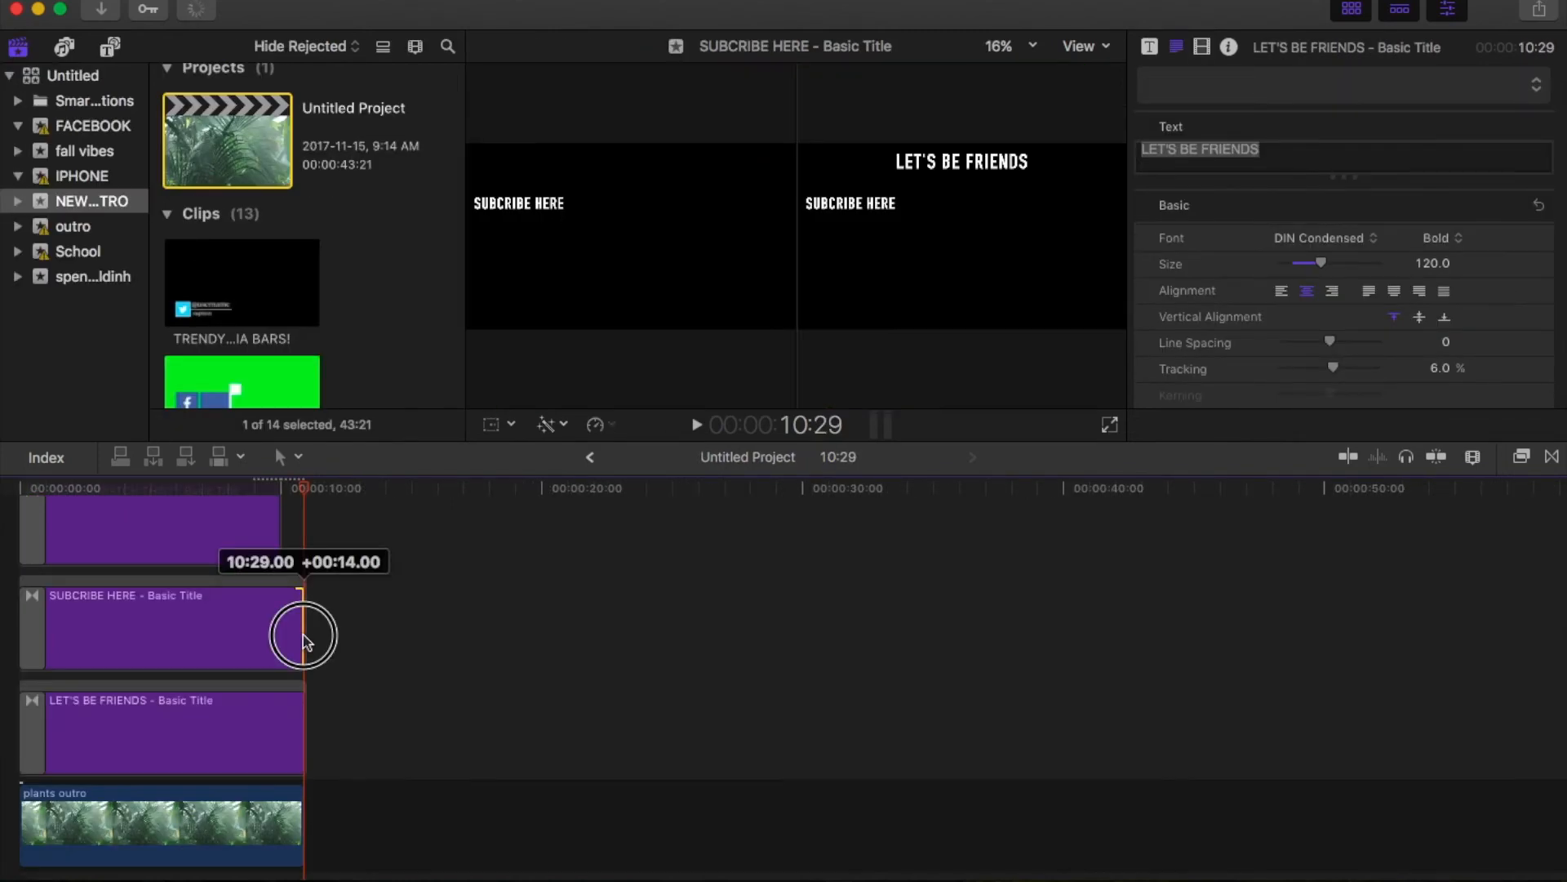
left_click_drag(308, 635, 303, 636)
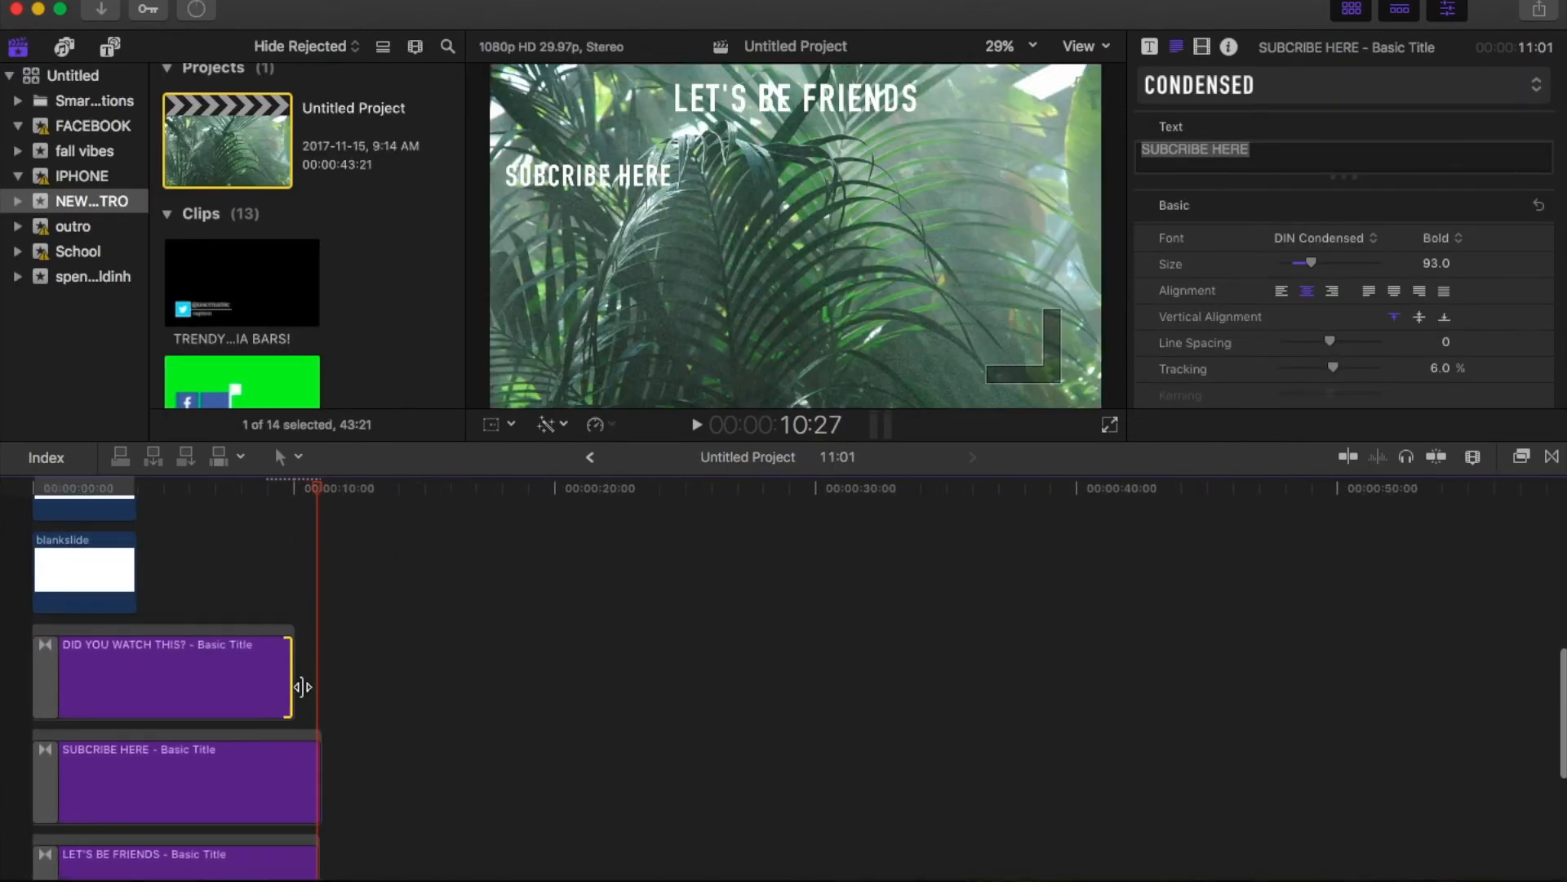
mouse_move(295, 687)
left_mouse_down()
mouse_move(330, 695)
mouse_move(322, 675)
left_mouse_up()
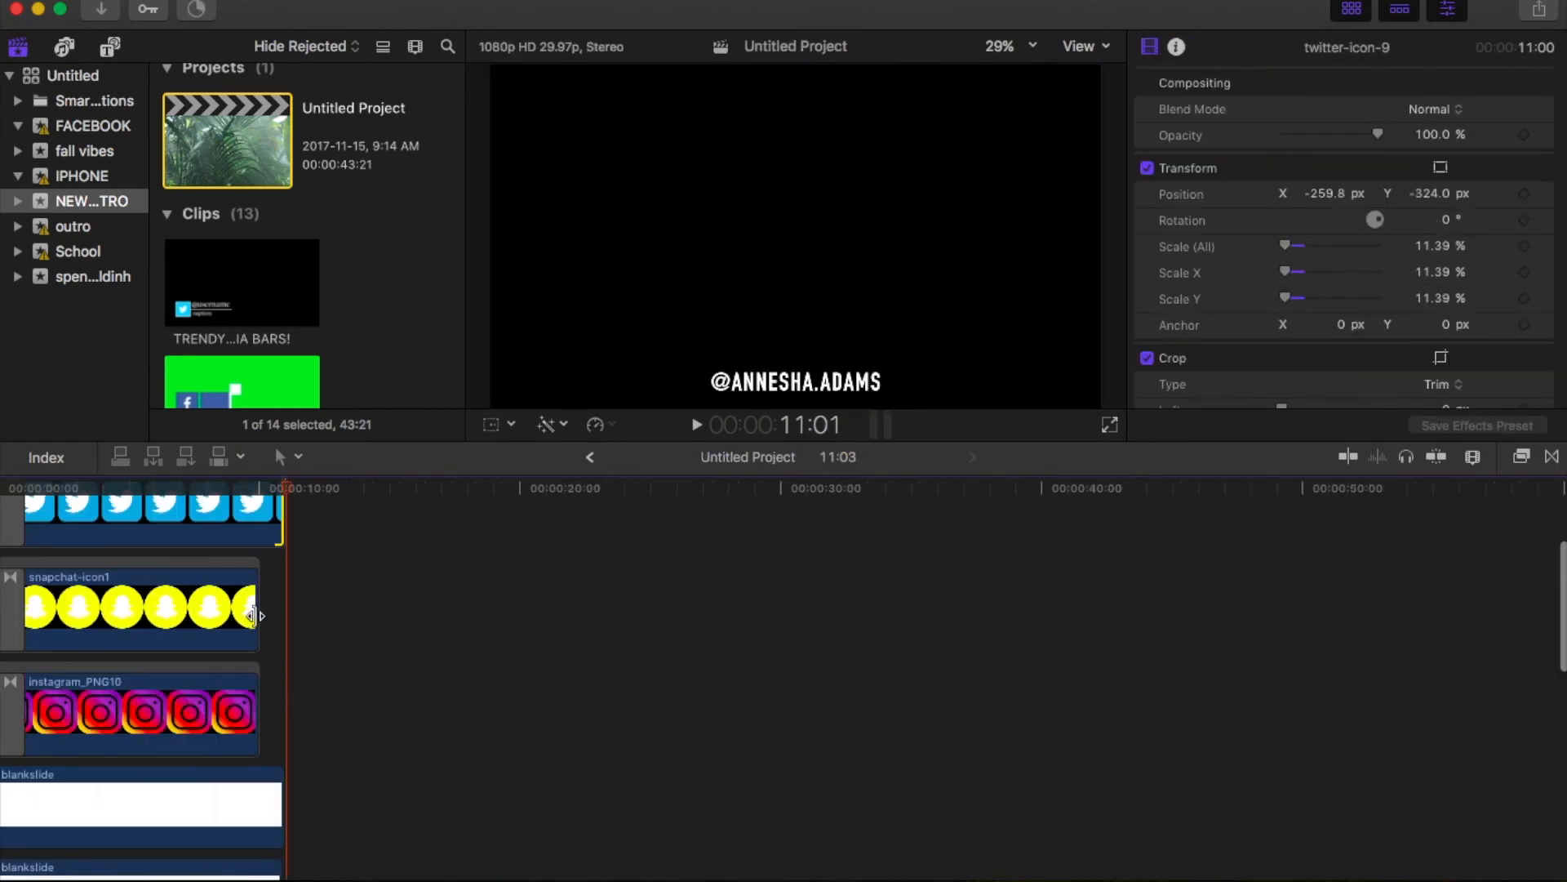
left_click_drag(253, 616, 285, 620)
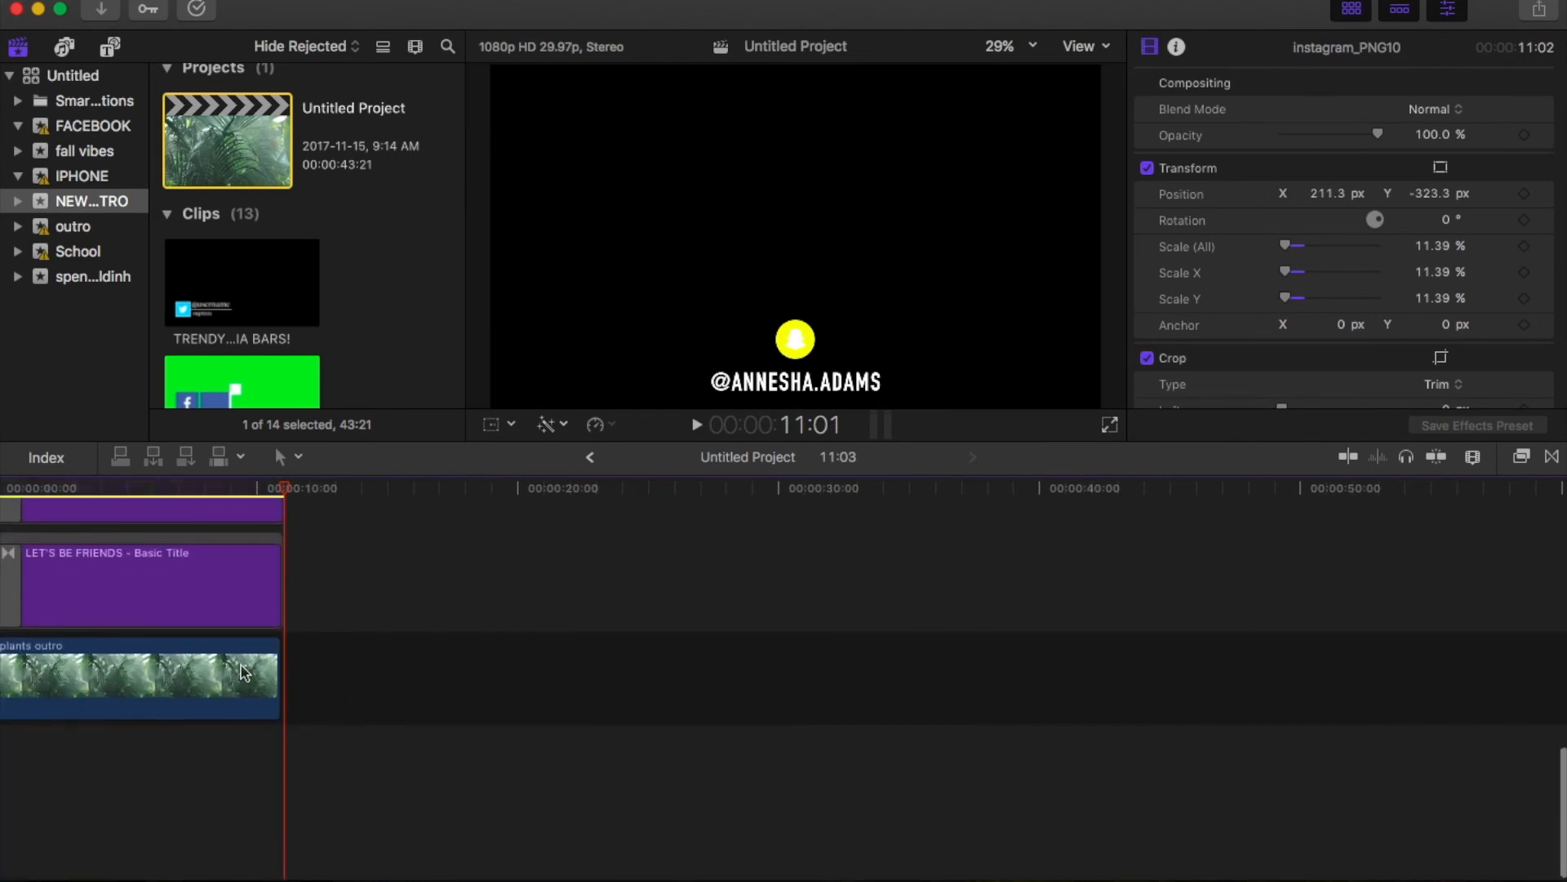
Extend the end of the plants outro clip to bring the project to 11:08 and preview it from the start
left_click(276, 678)
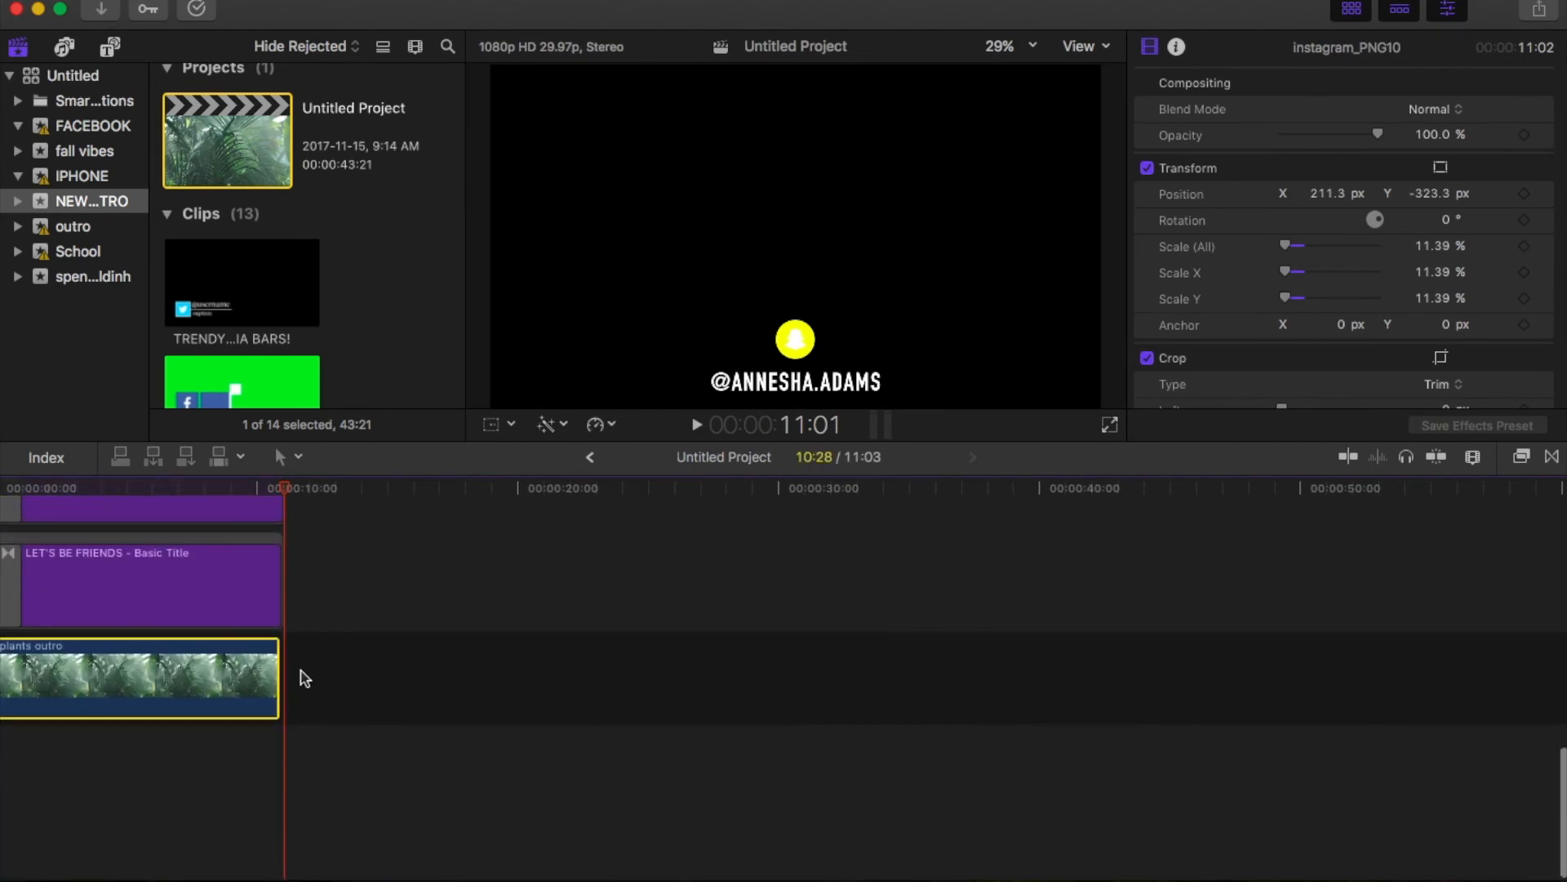
left_click_drag(278, 671, 283, 673)
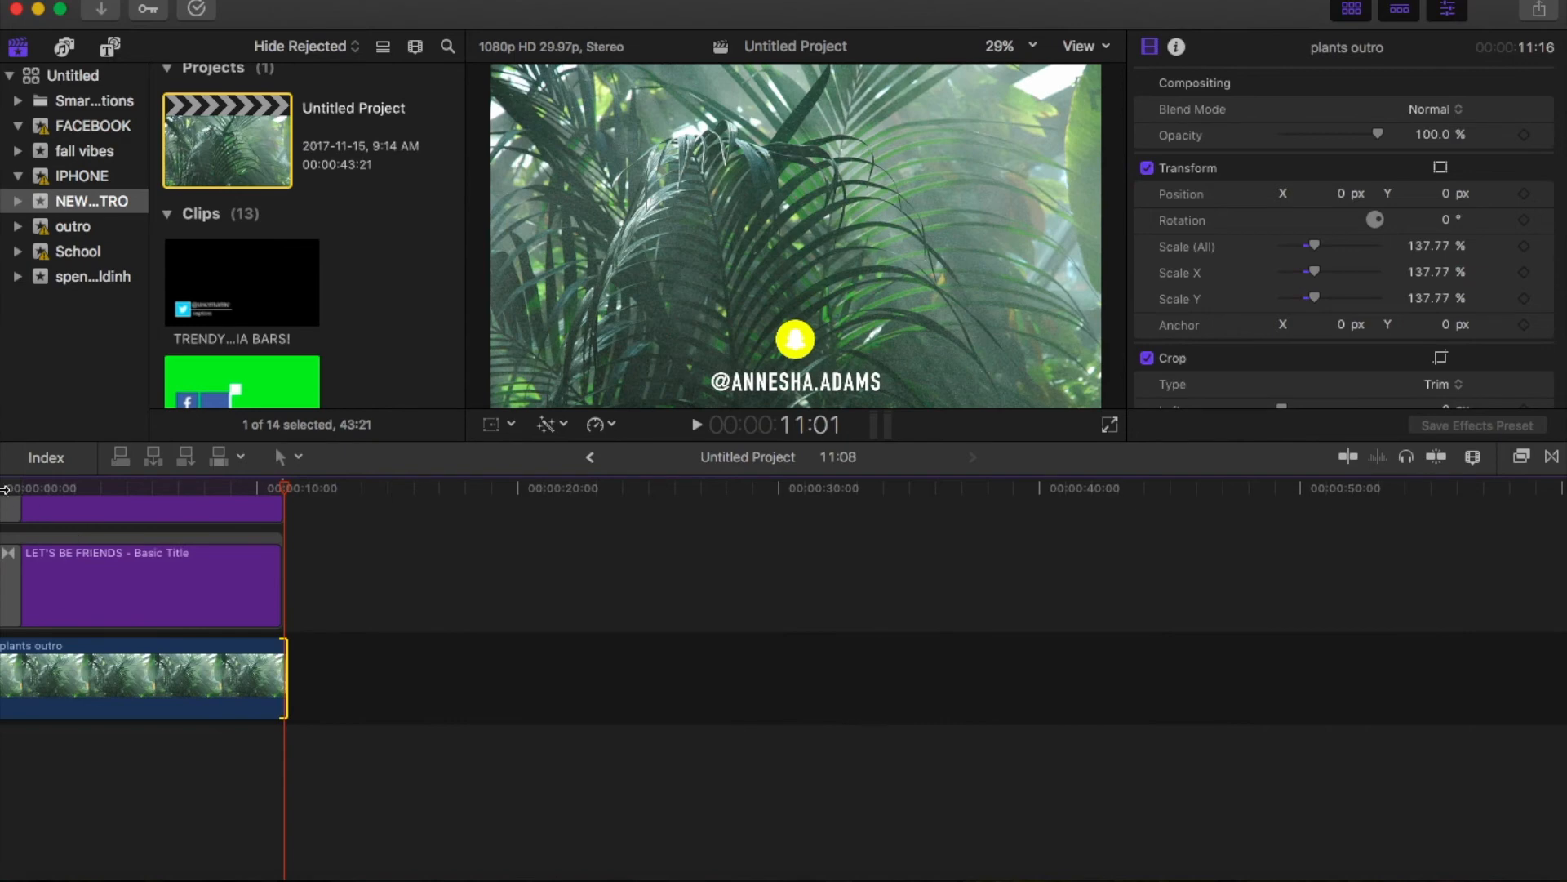
left_click(4, 488)
key("space")
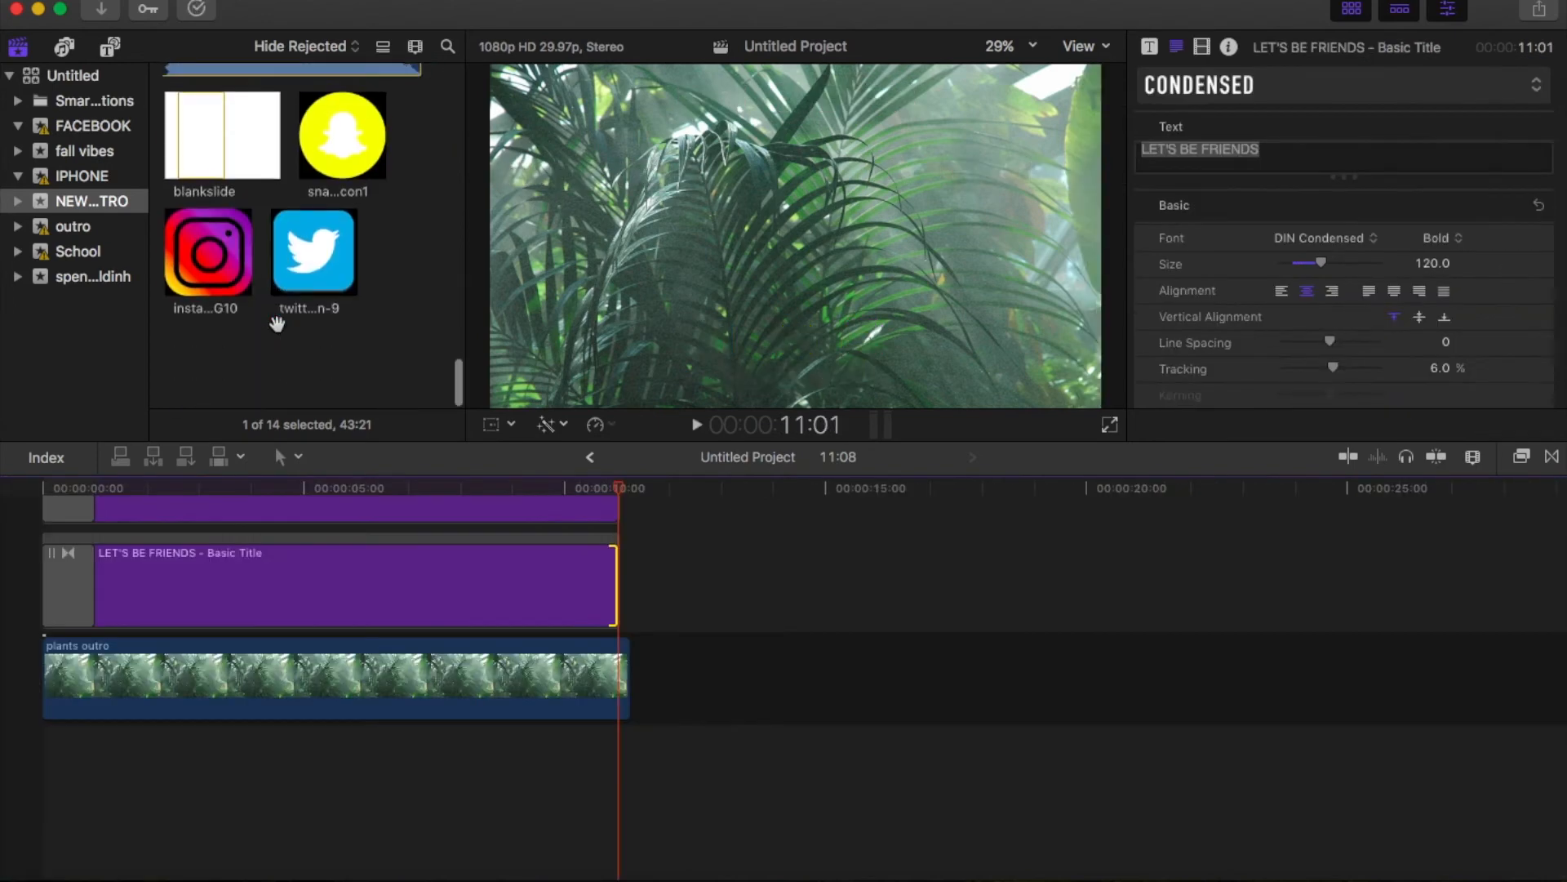
Add the Bryson Tiller type beat instrumental beneath the plants outro clip, starting at the beginning of the timeline
scroll(278, 331, "up", 5)
scroll(277, 331, "up", 5)
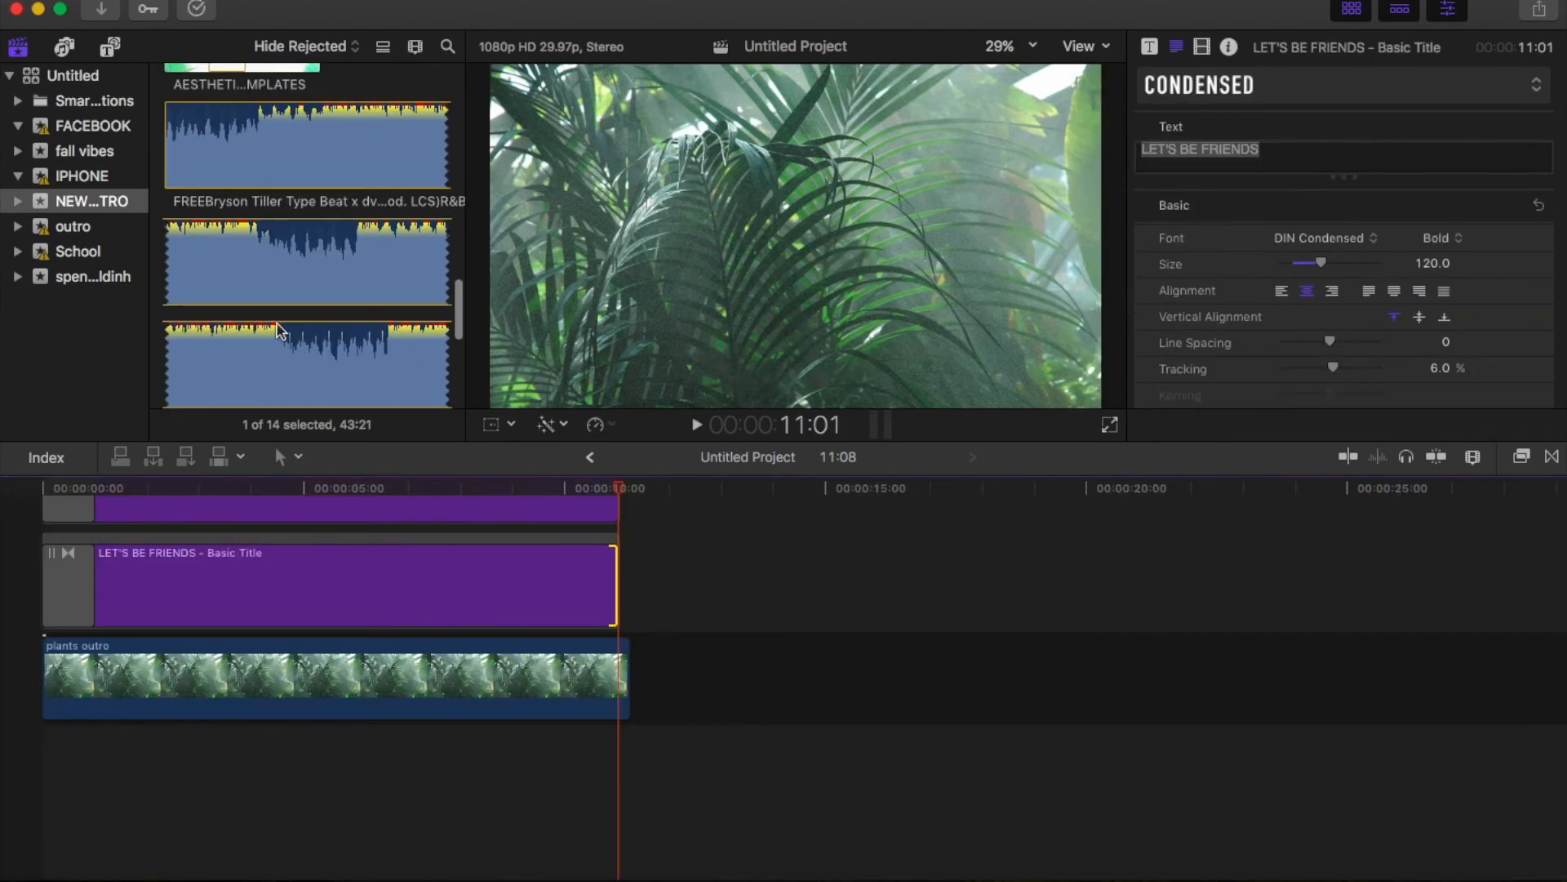
left_click(193, 133)
scroll(193, 133, "down", 5)
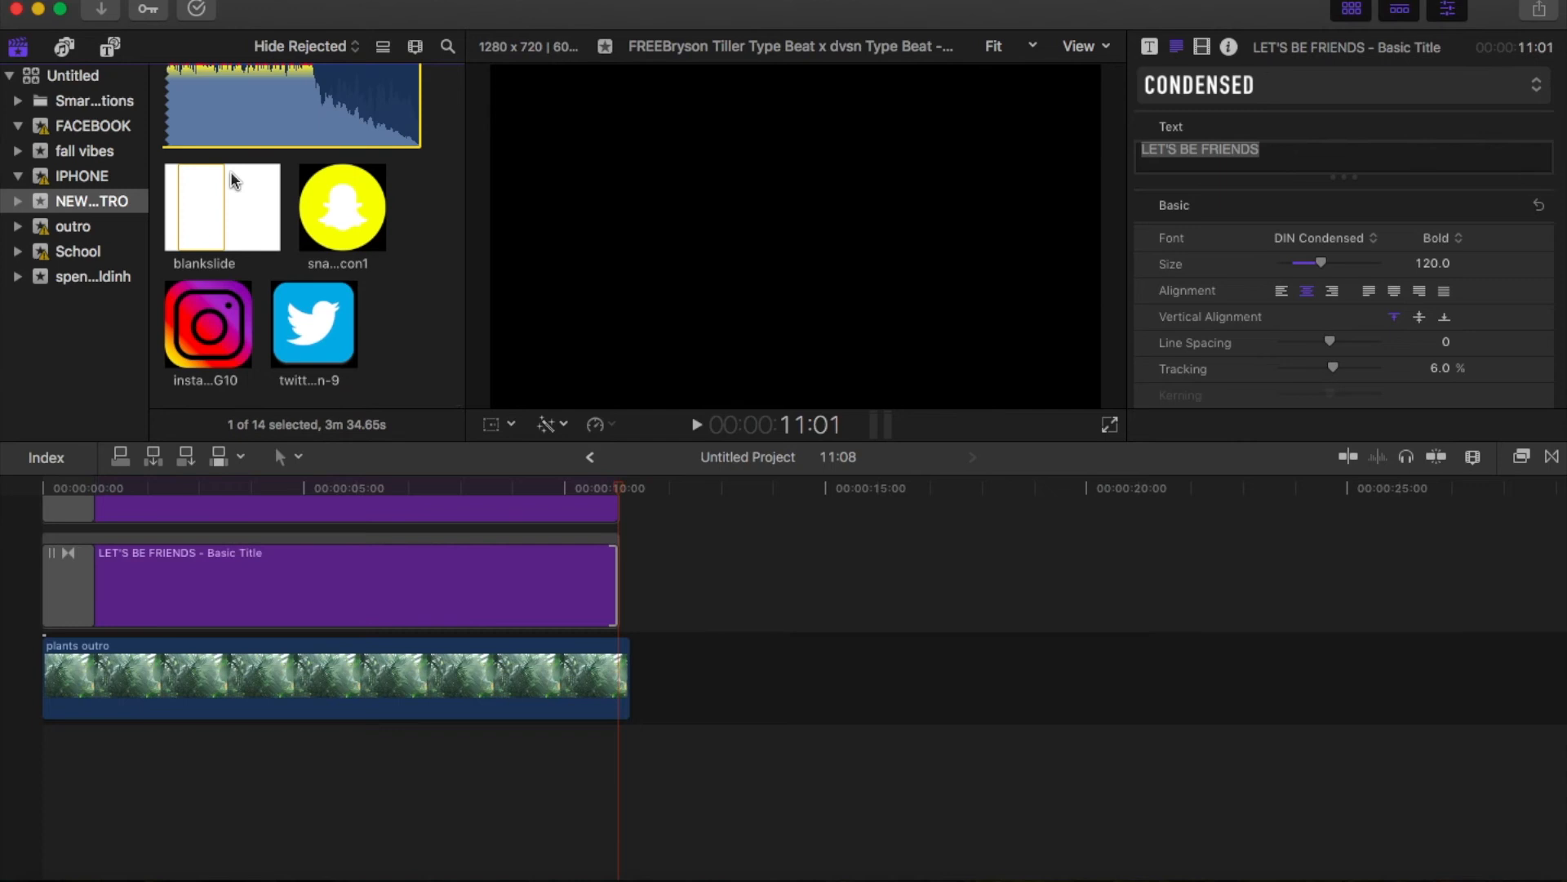
scroll(235, 180, "up", 5)
left_click_drag(200, 203, 31, 765)
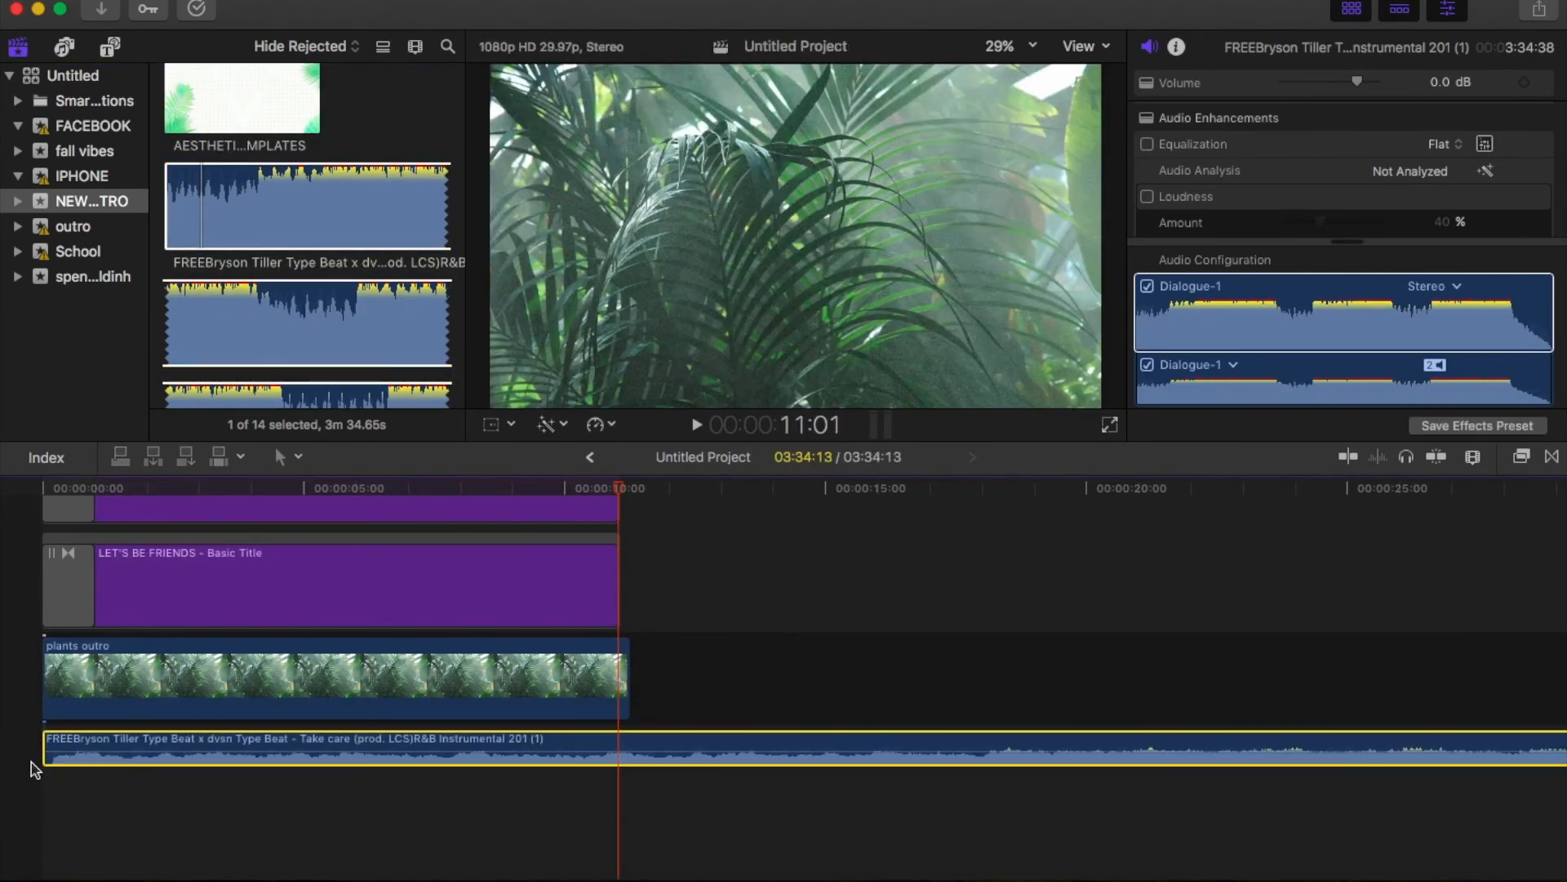
Listen to the music, cut it at 23:26, delete the part before the cut and move the remainder to the timeline start
left_click(46, 490)
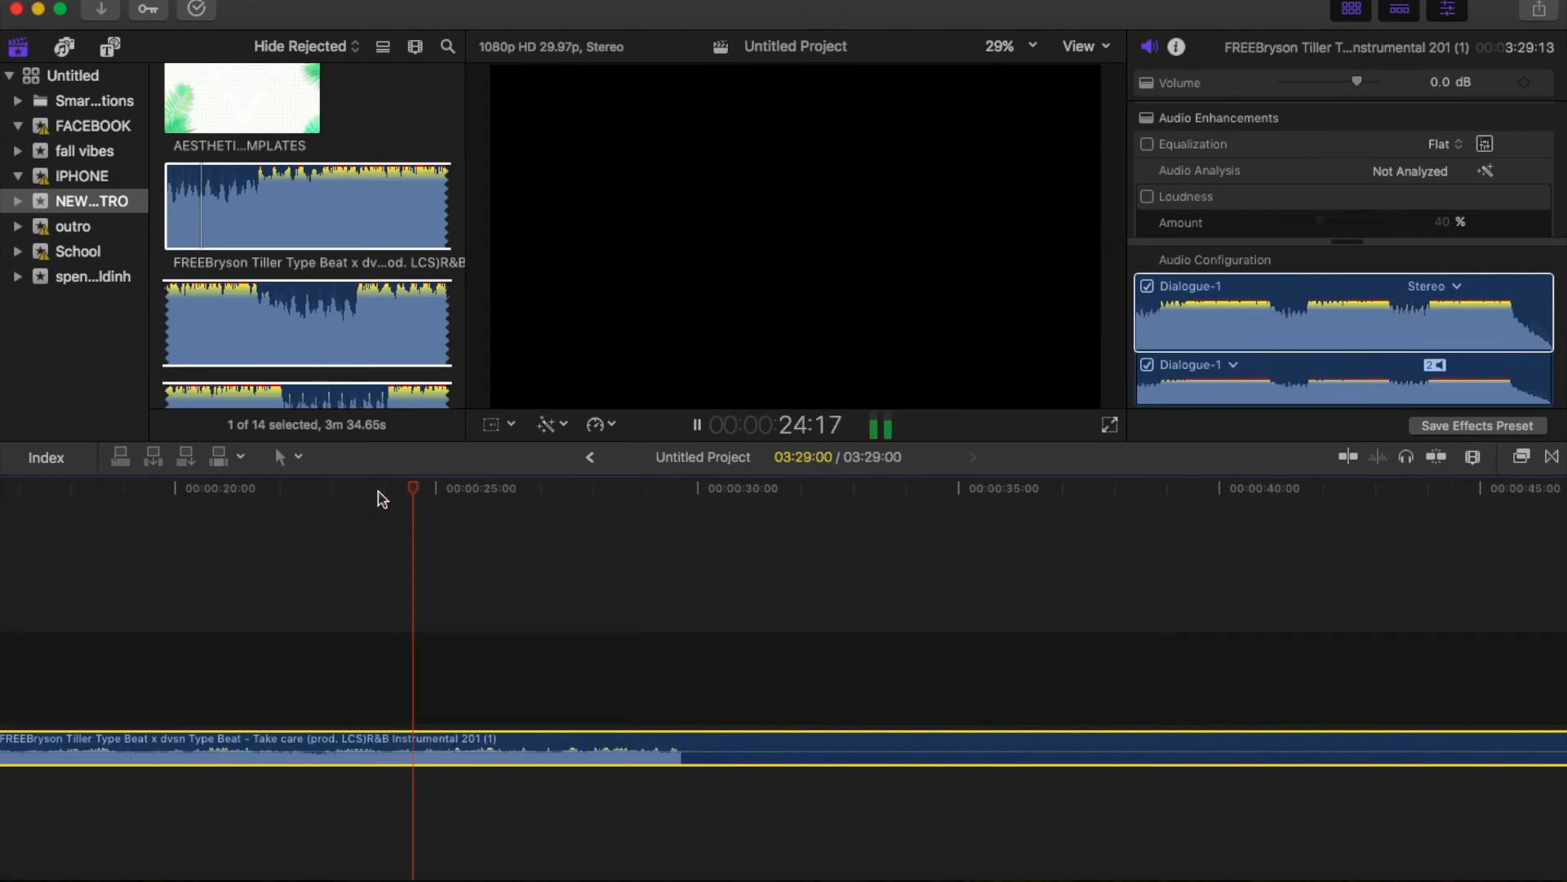
key("space")
left_click(377, 488)
key("super+b")
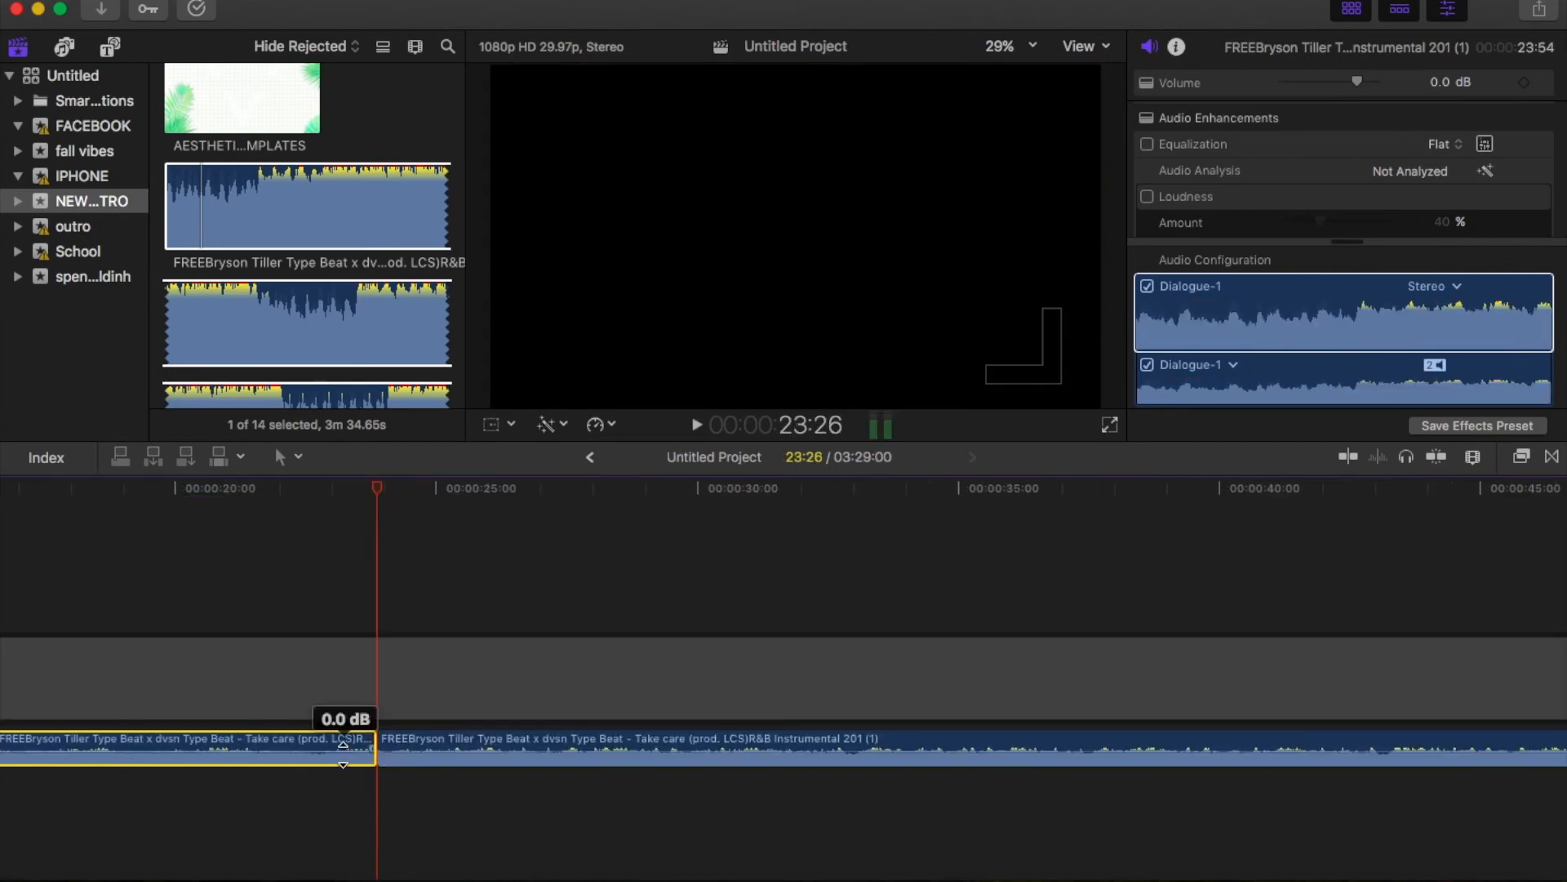
key("BackSpace")
left_click(319, 677)
scroll(318, 676, "left", 10)
left_click_drag(1249, 751, 57, 759)
Delete the gap after the plants outro clip and trim the music so both end together at 11:08
left_click(742, 675)
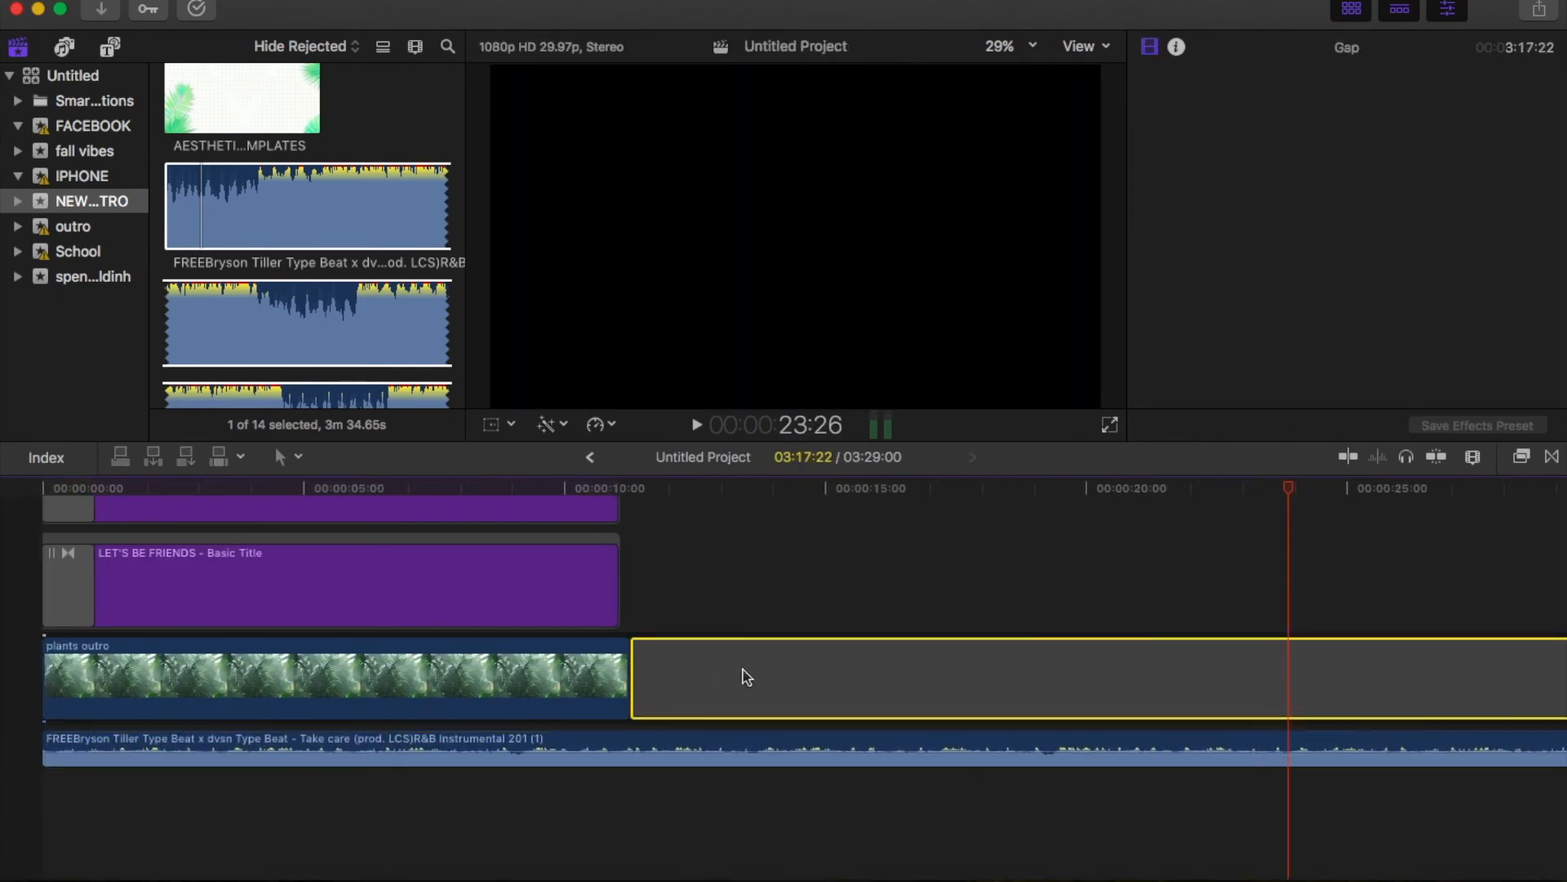
key("BackSpace")
left_click(586, 751)
key("alt+bracketright")
left_click_drag(638, 749, 630, 749)
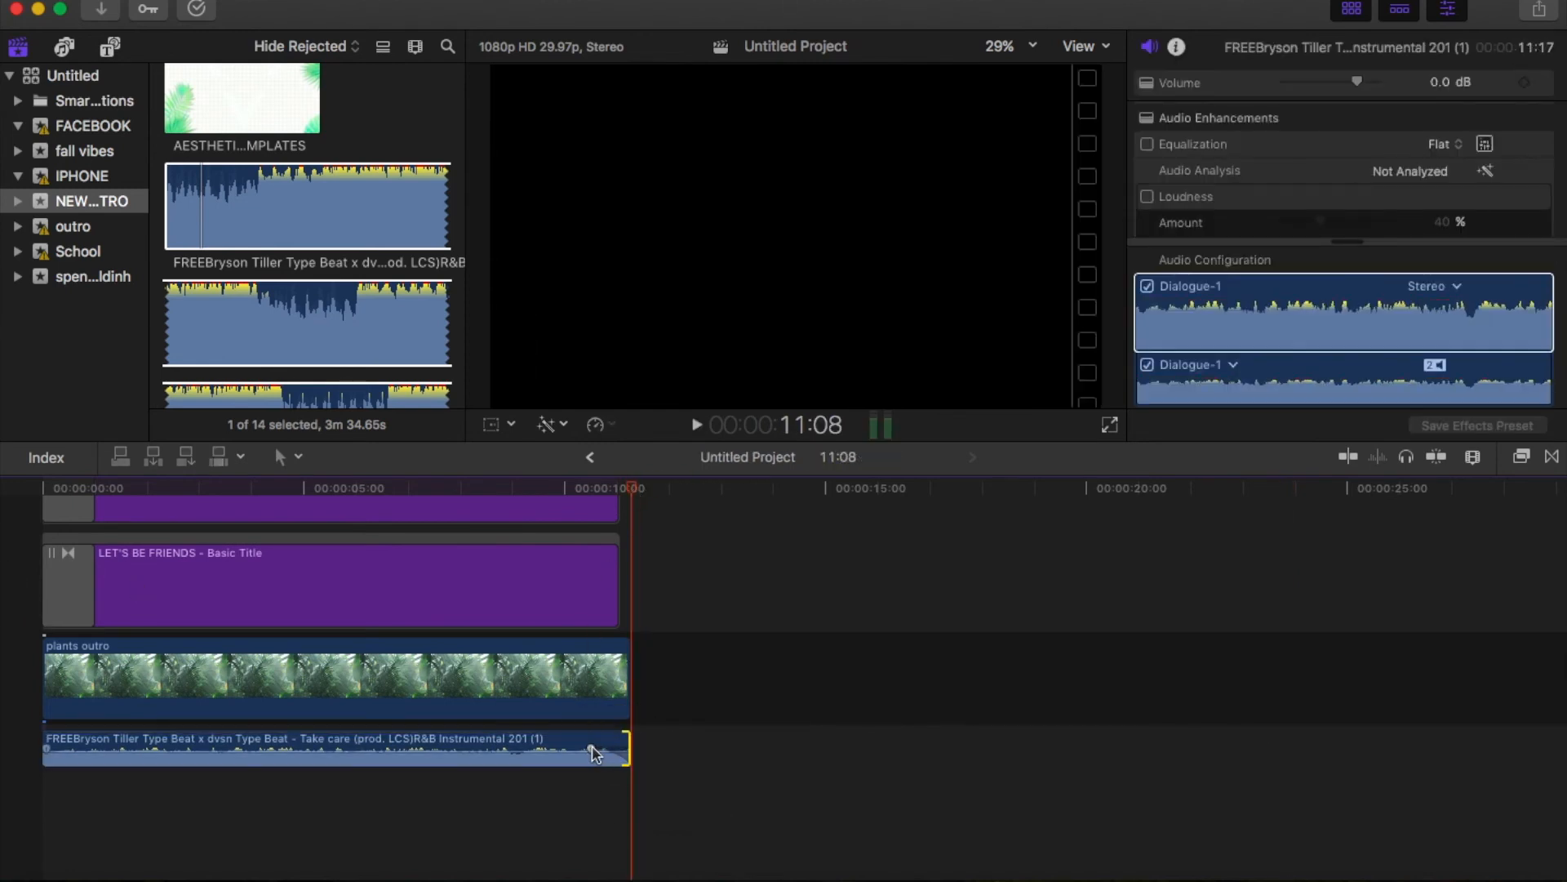
Adjust the music clip's fade handles for a fade-out at its end and a fade-in at its start, and play it back
left_click_drag(591, 750, 583, 750)
left_click(42, 487)
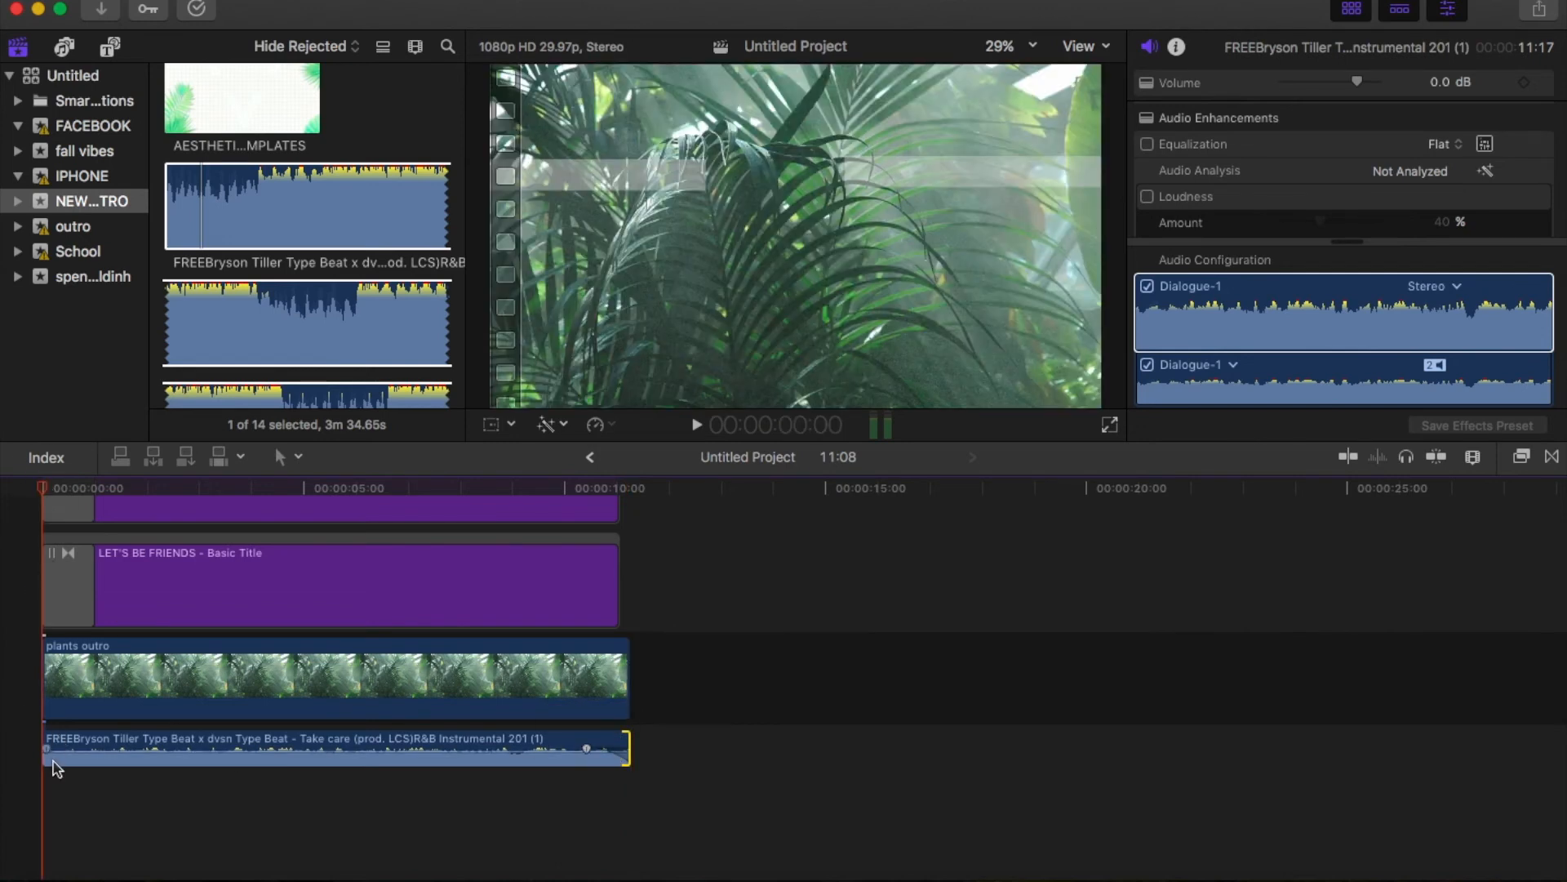
left_click_drag(45, 752, 46, 750)
key("space")
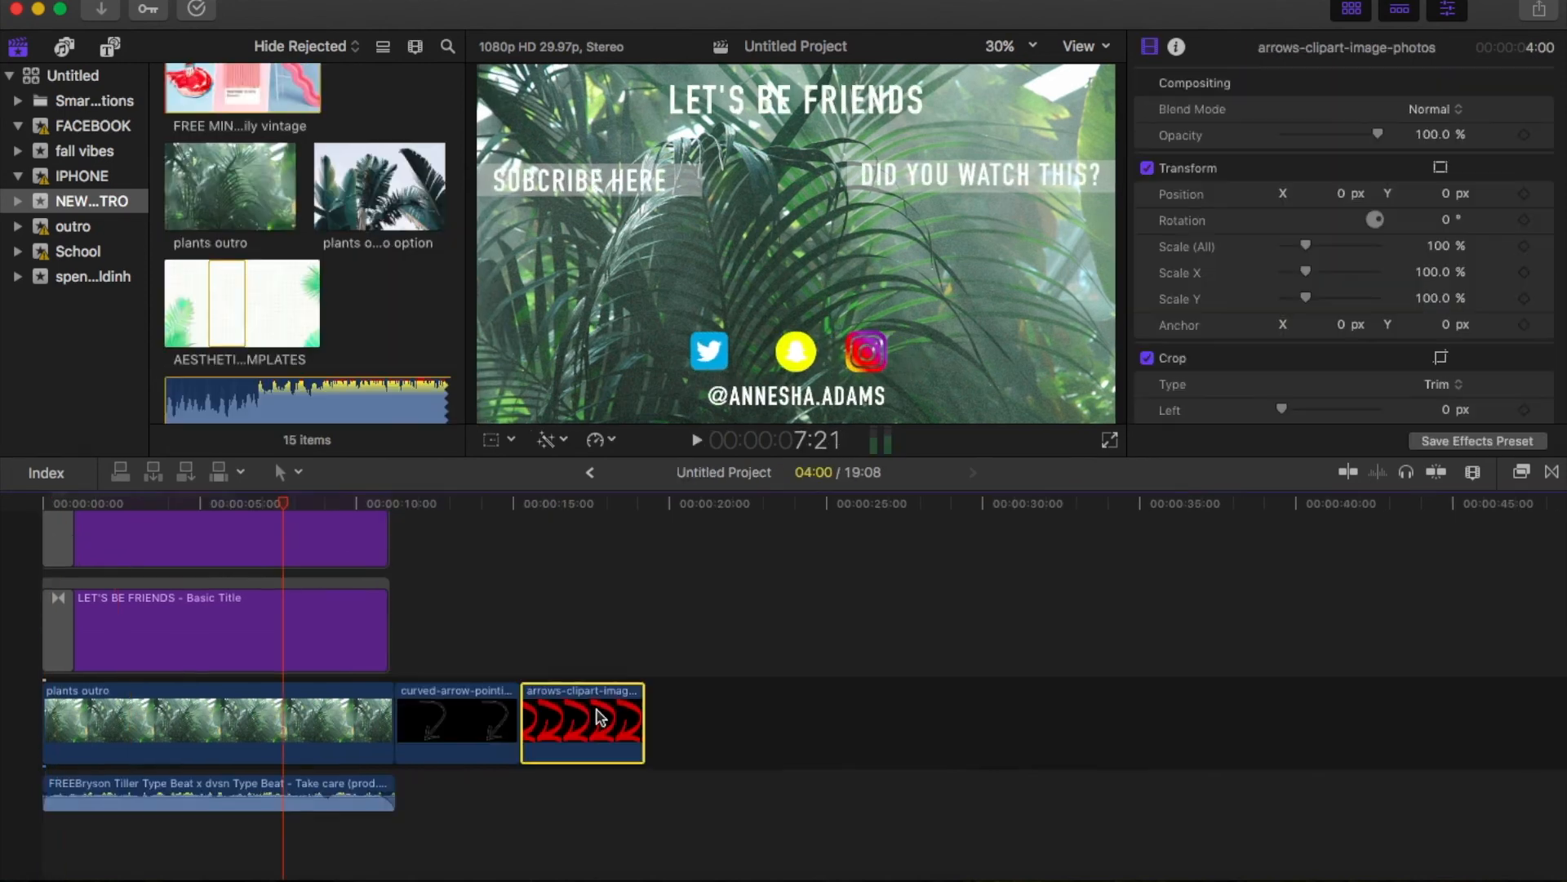
Stack the arrow clips above the title clips at the timeline start, and shrink the red arrow to 14.41% beside SUBCRIBE HERE
scroll(600, 717, "up", 5)
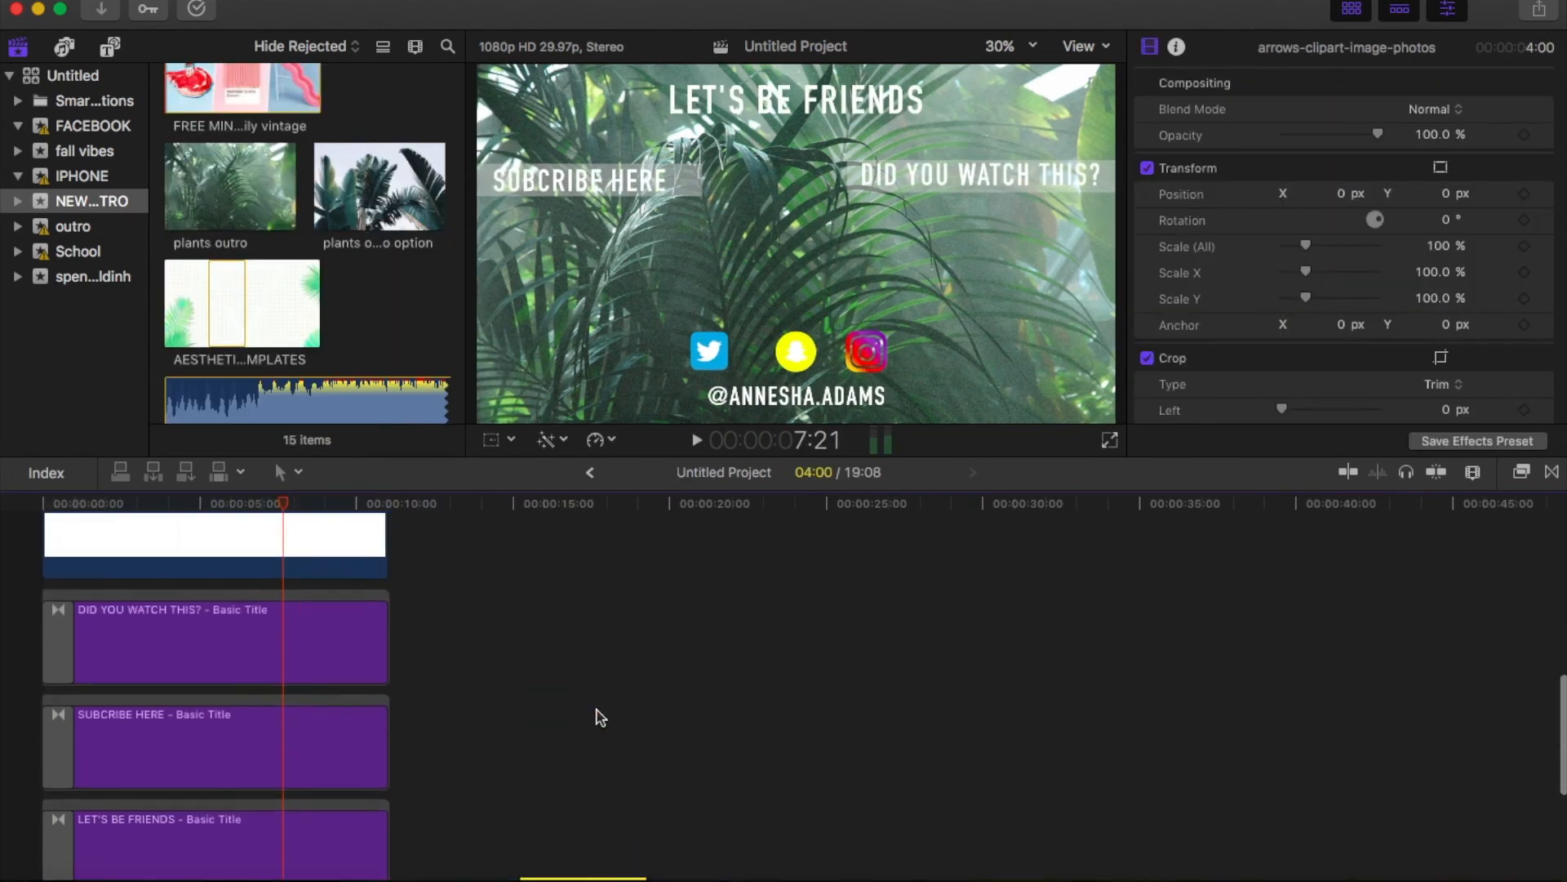
left_click_drag(448, 809, 116, 588)
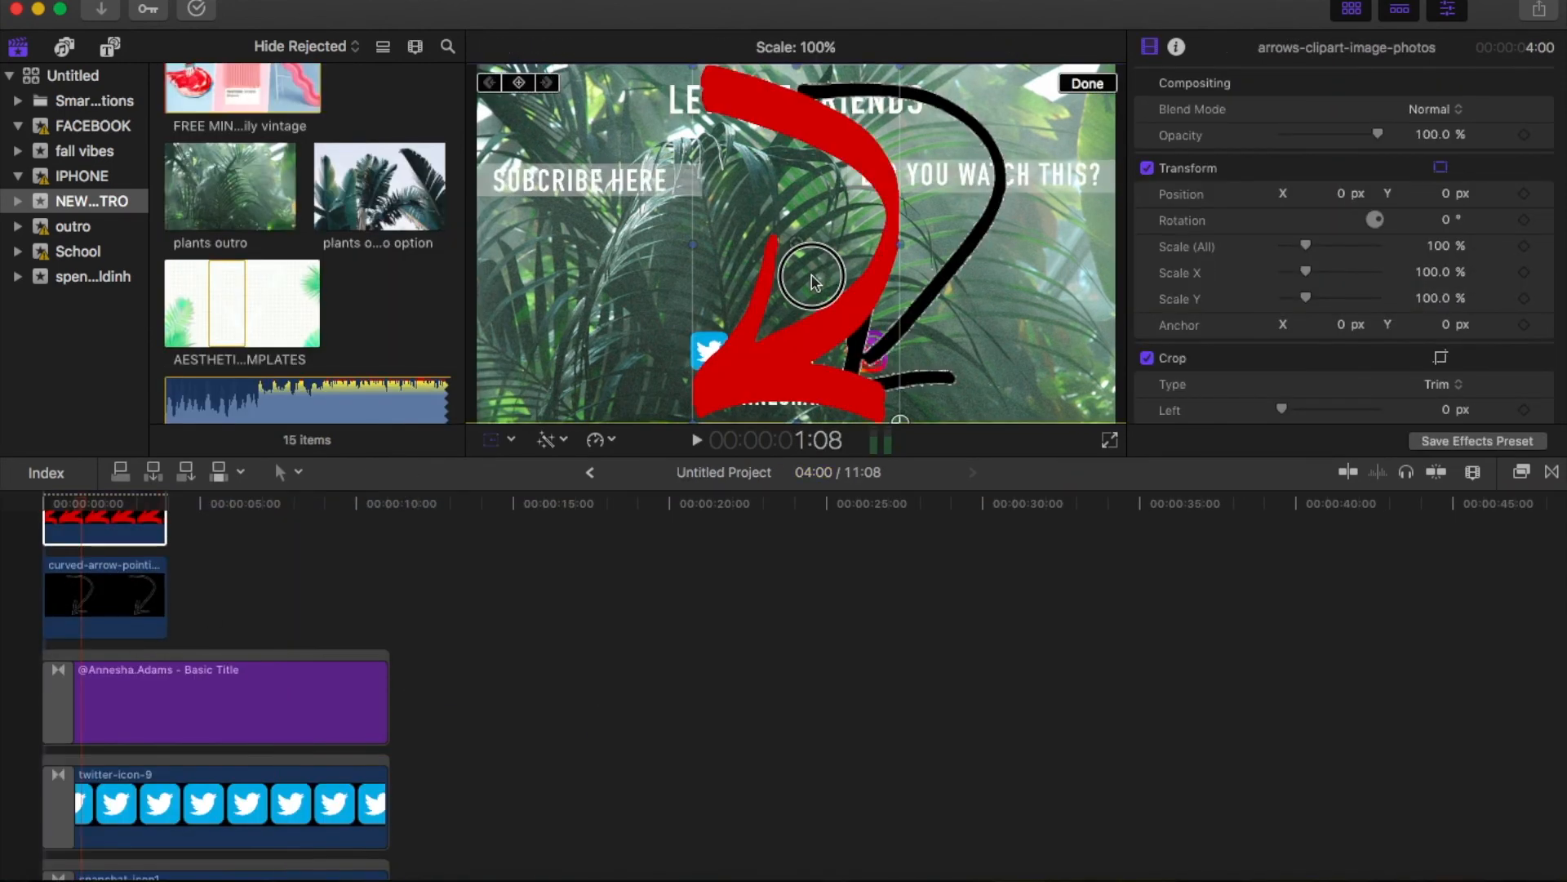
left_click_drag(865, 343, 703, 210)
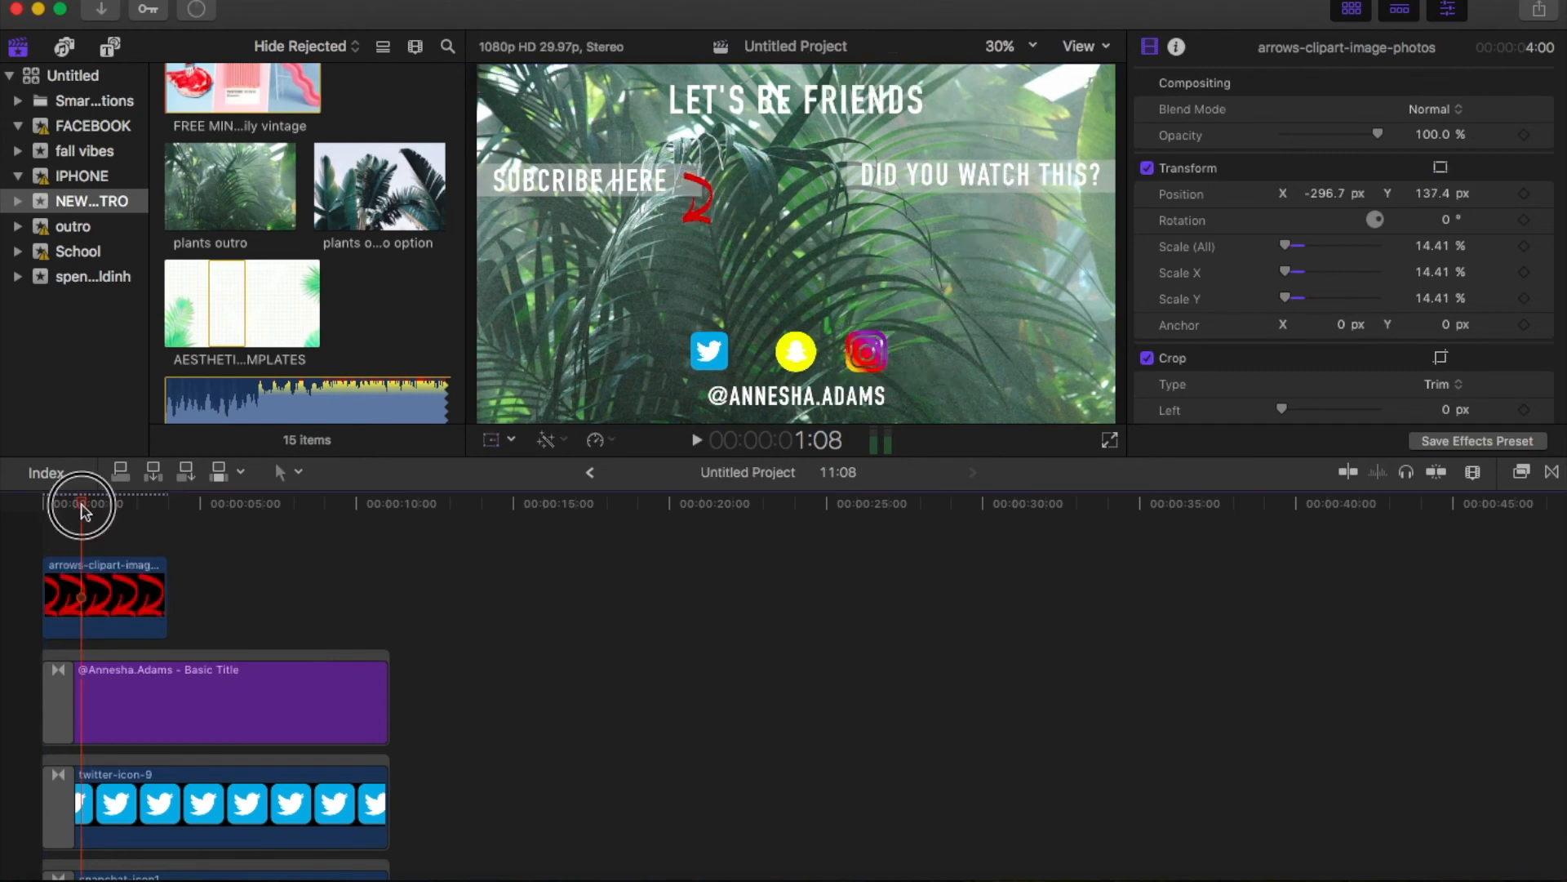
Preview the outro, shift the red arrow clip about one second later and play it again from the start
left_click_drag(83, 510, 3, 506)
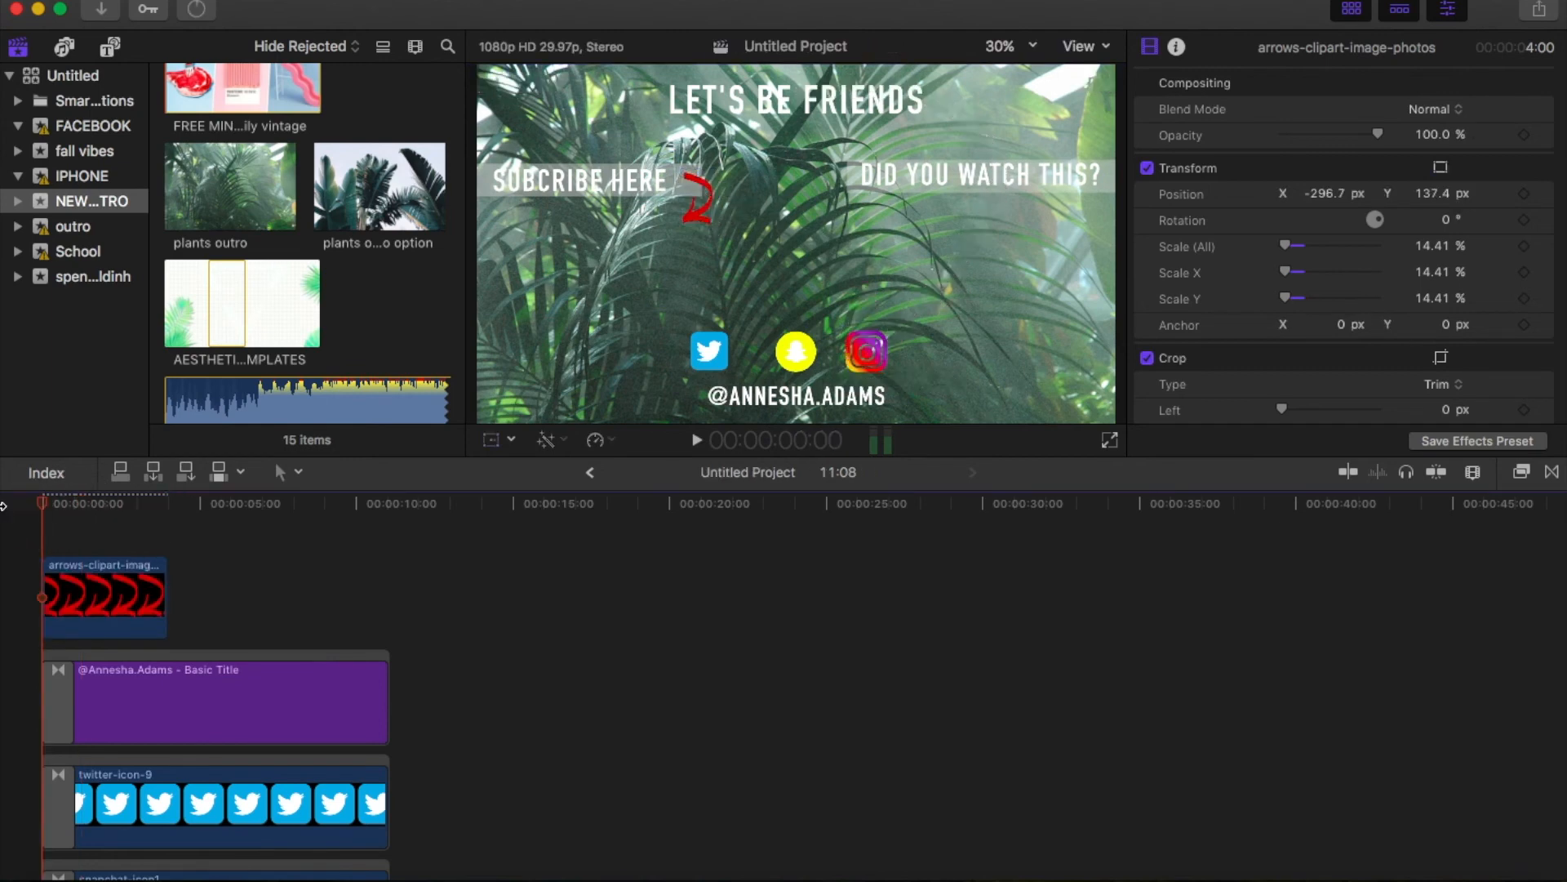
key("space")
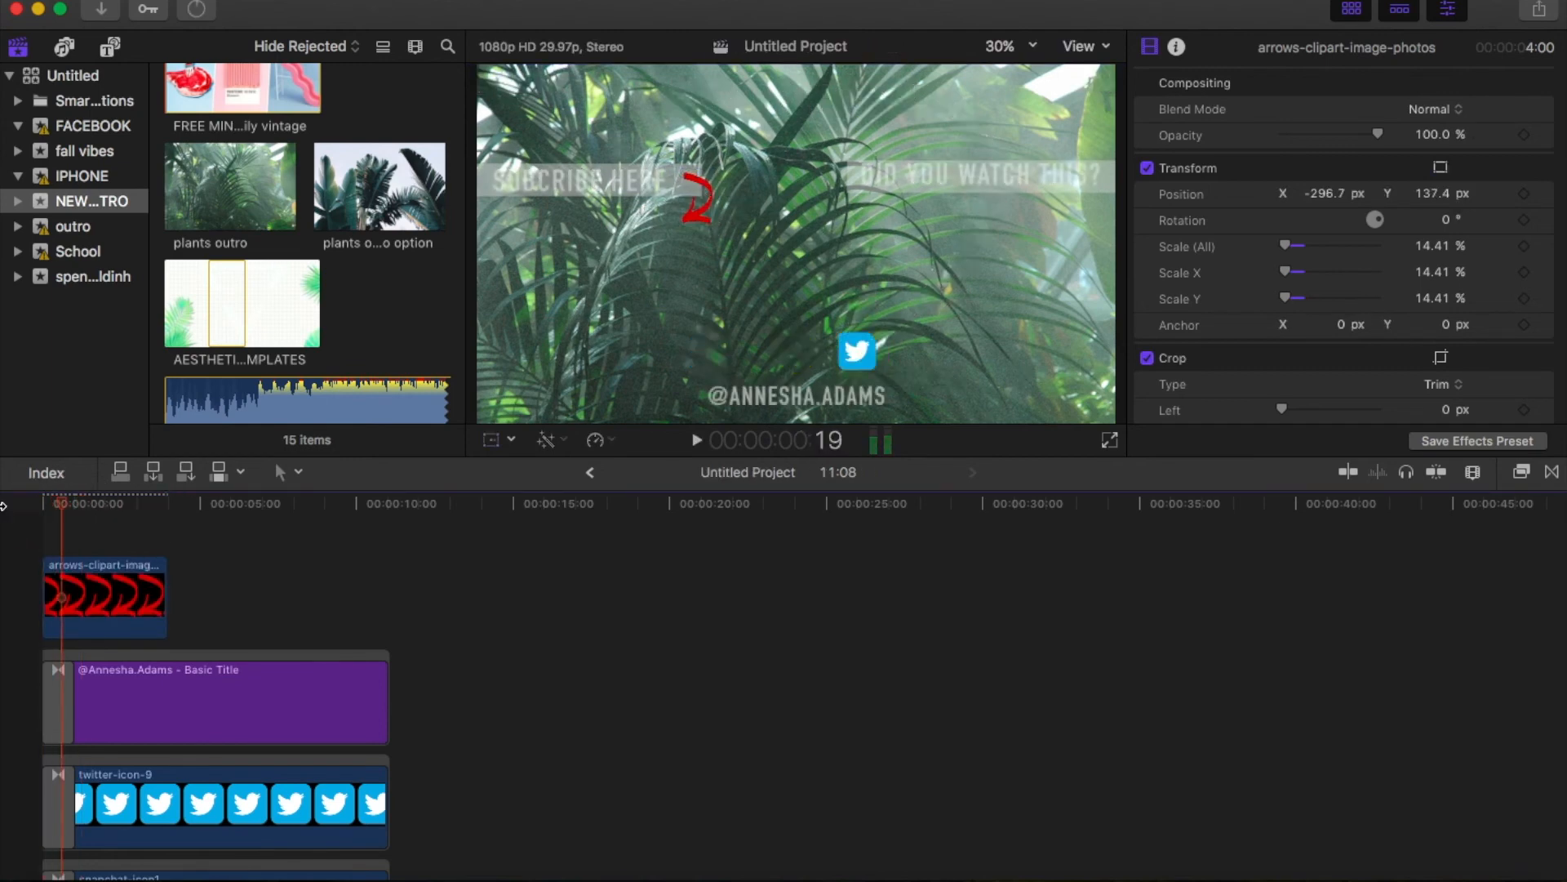
left_click_drag(75, 596, 102, 596)
left_click(45, 511)
key("space")
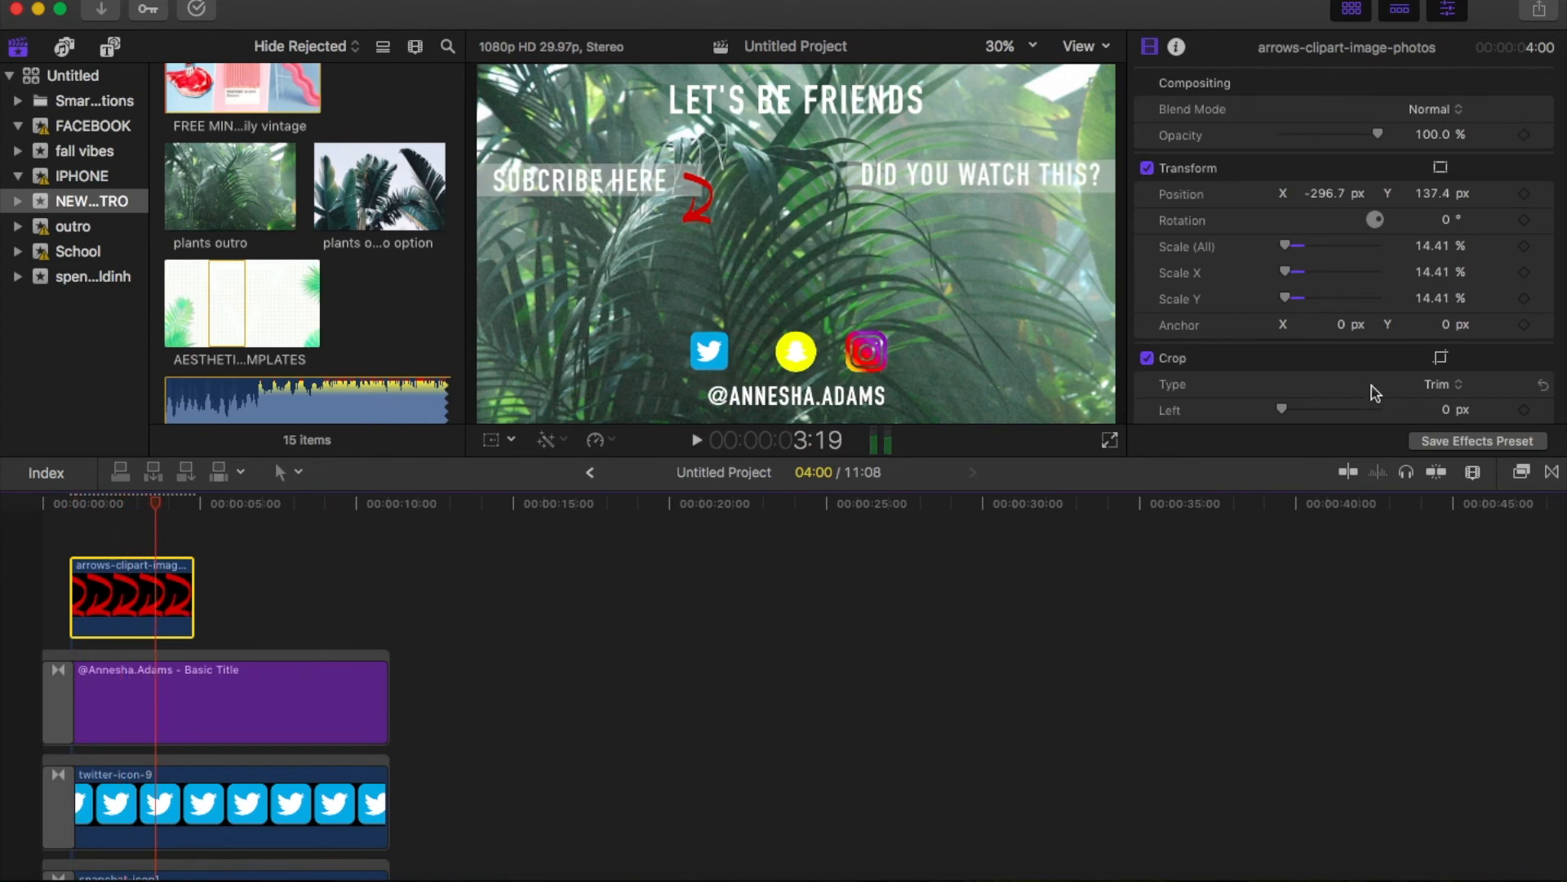
Add a Cross Dissolve transition to the red arrow clip, preview it and close the transitions browser
left_click(1552, 473)
left_click_drag(1369, 571, 134, 586)
left_click(57, 498)
key("space")
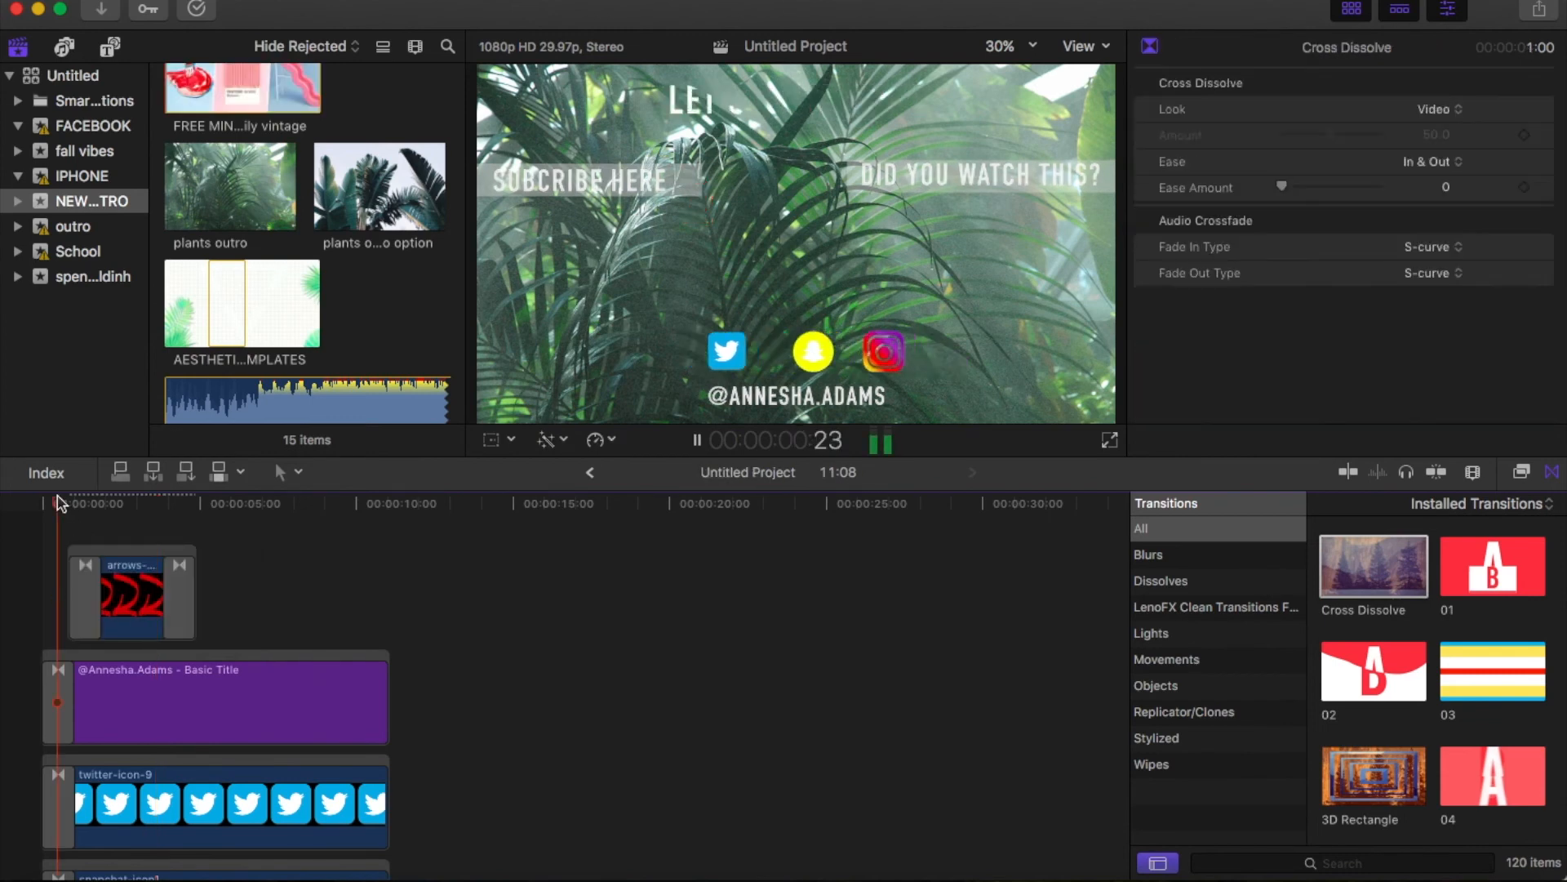
left_click(1552, 472)
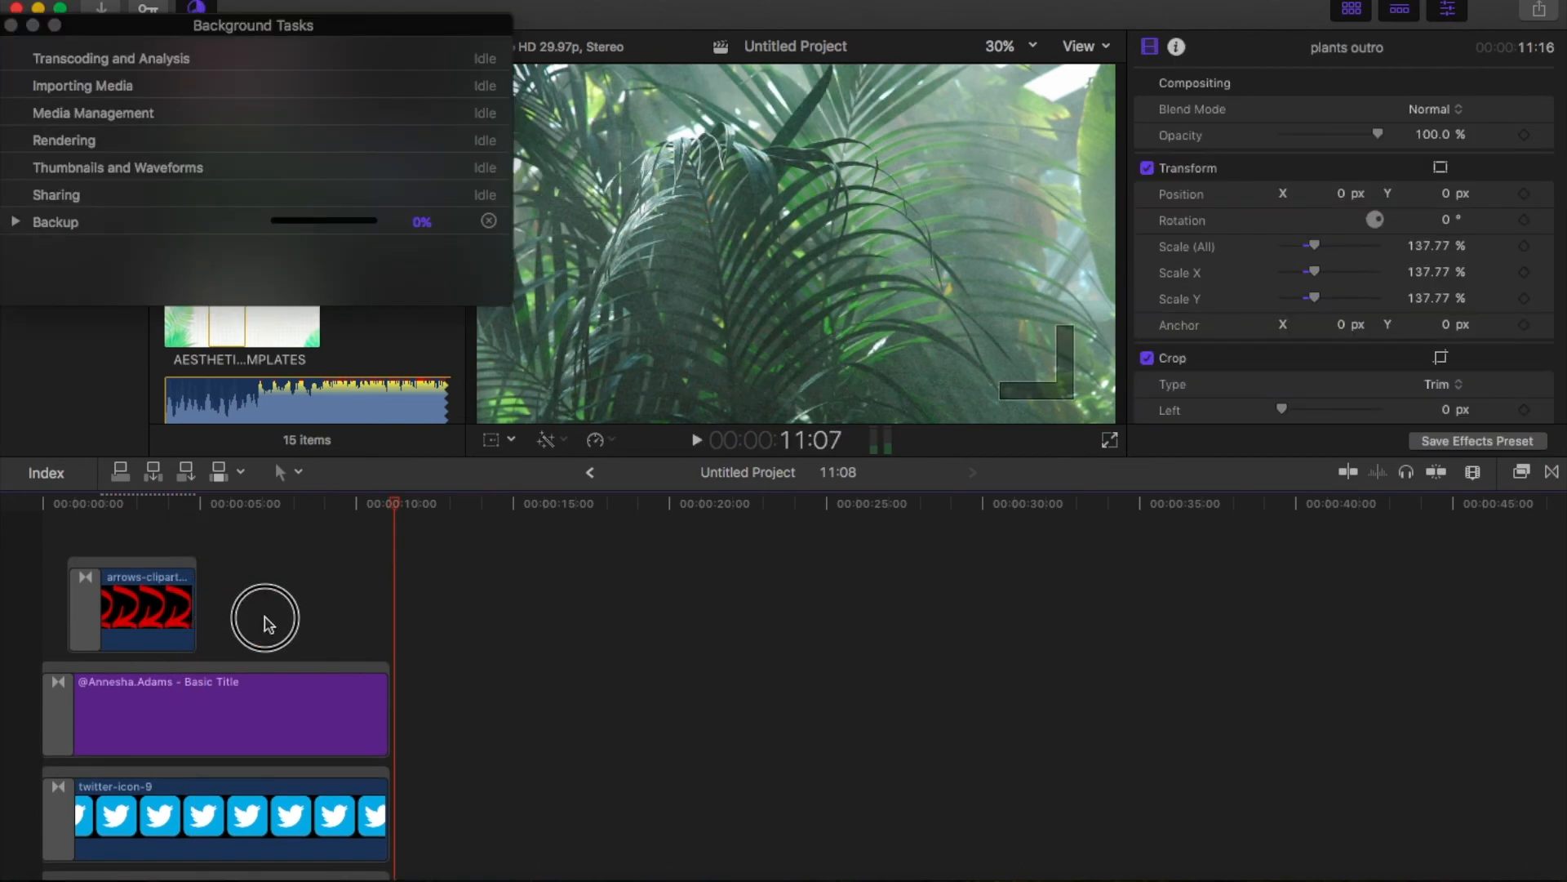
Extend the red arrow clip to 10:10 so it ends exactly with the title clips, and preview from the start
left_click_drag(270, 616, 390, 645)
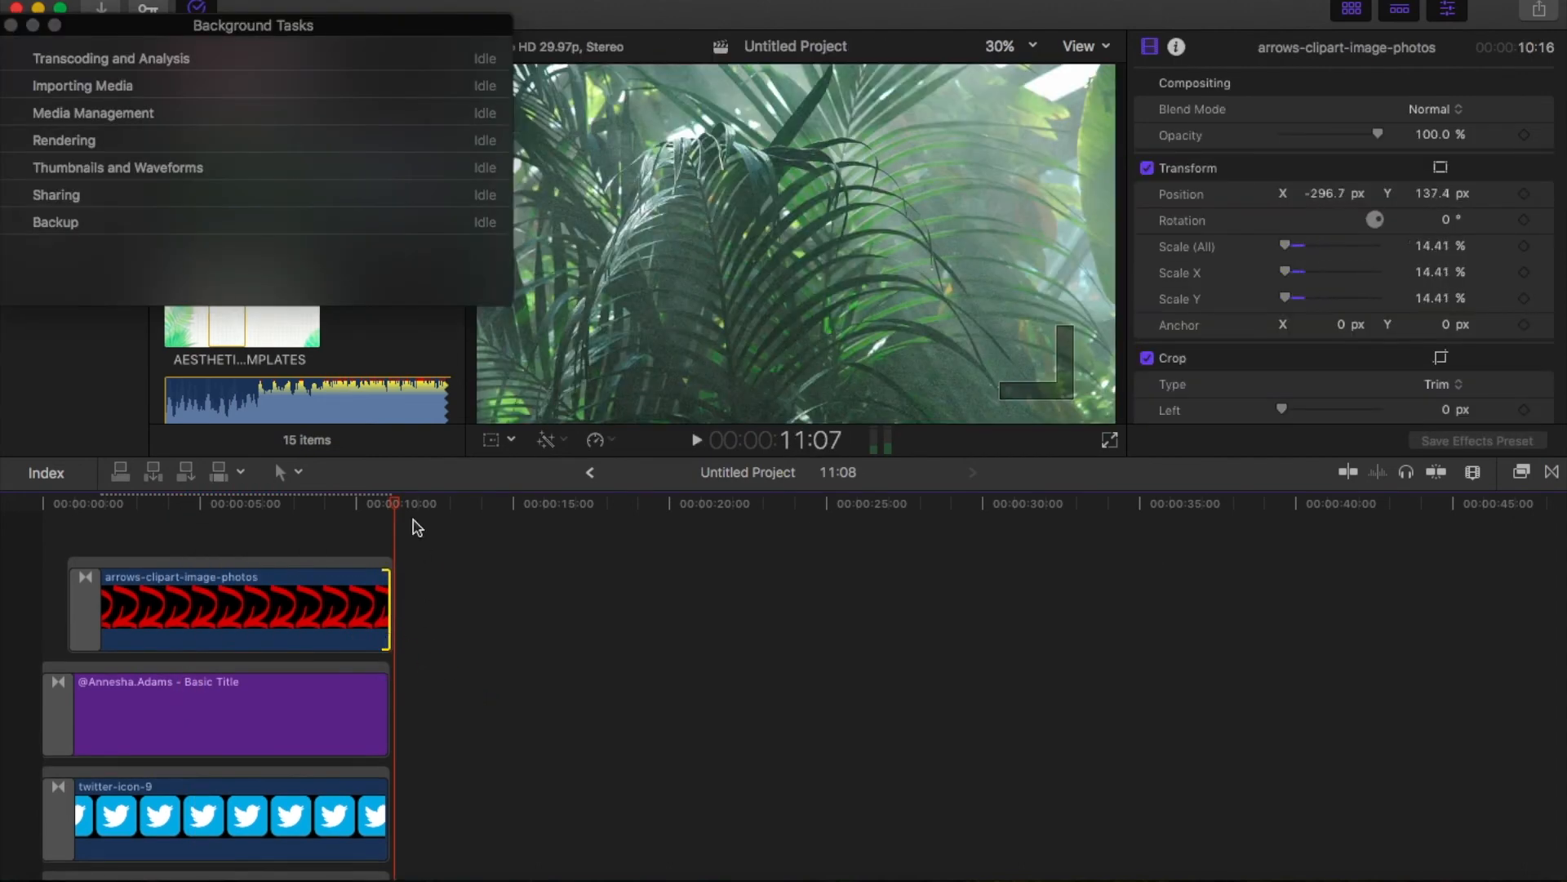
key("super+equal")
key("super+equal")
key("super+equal")
key("super+equal")
key("super+equal")
key("super+equal")
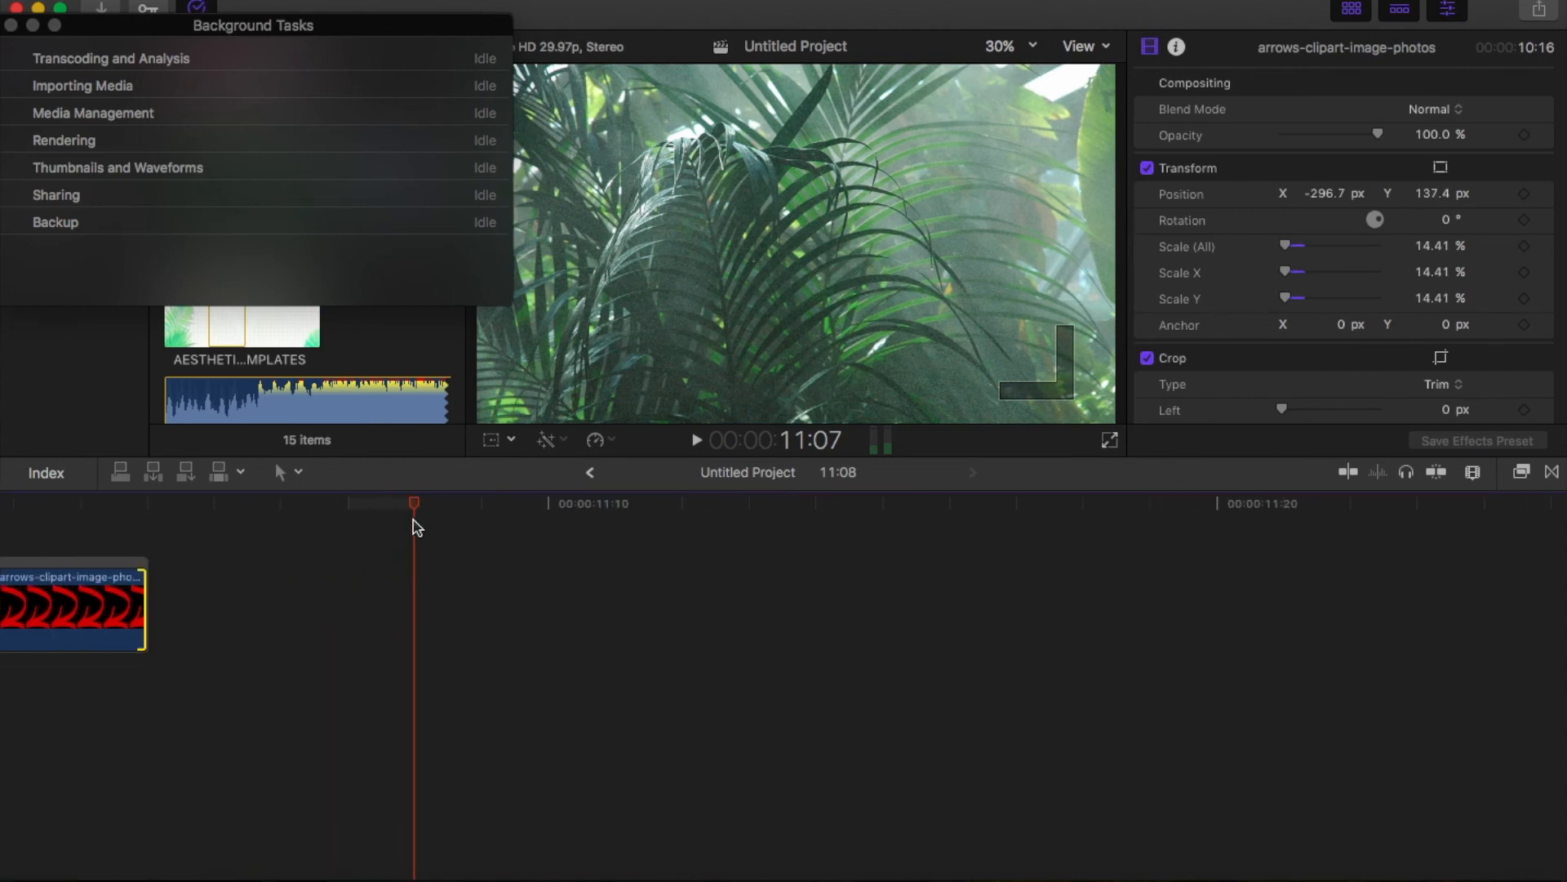
scroll(127, 614, "left", 10)
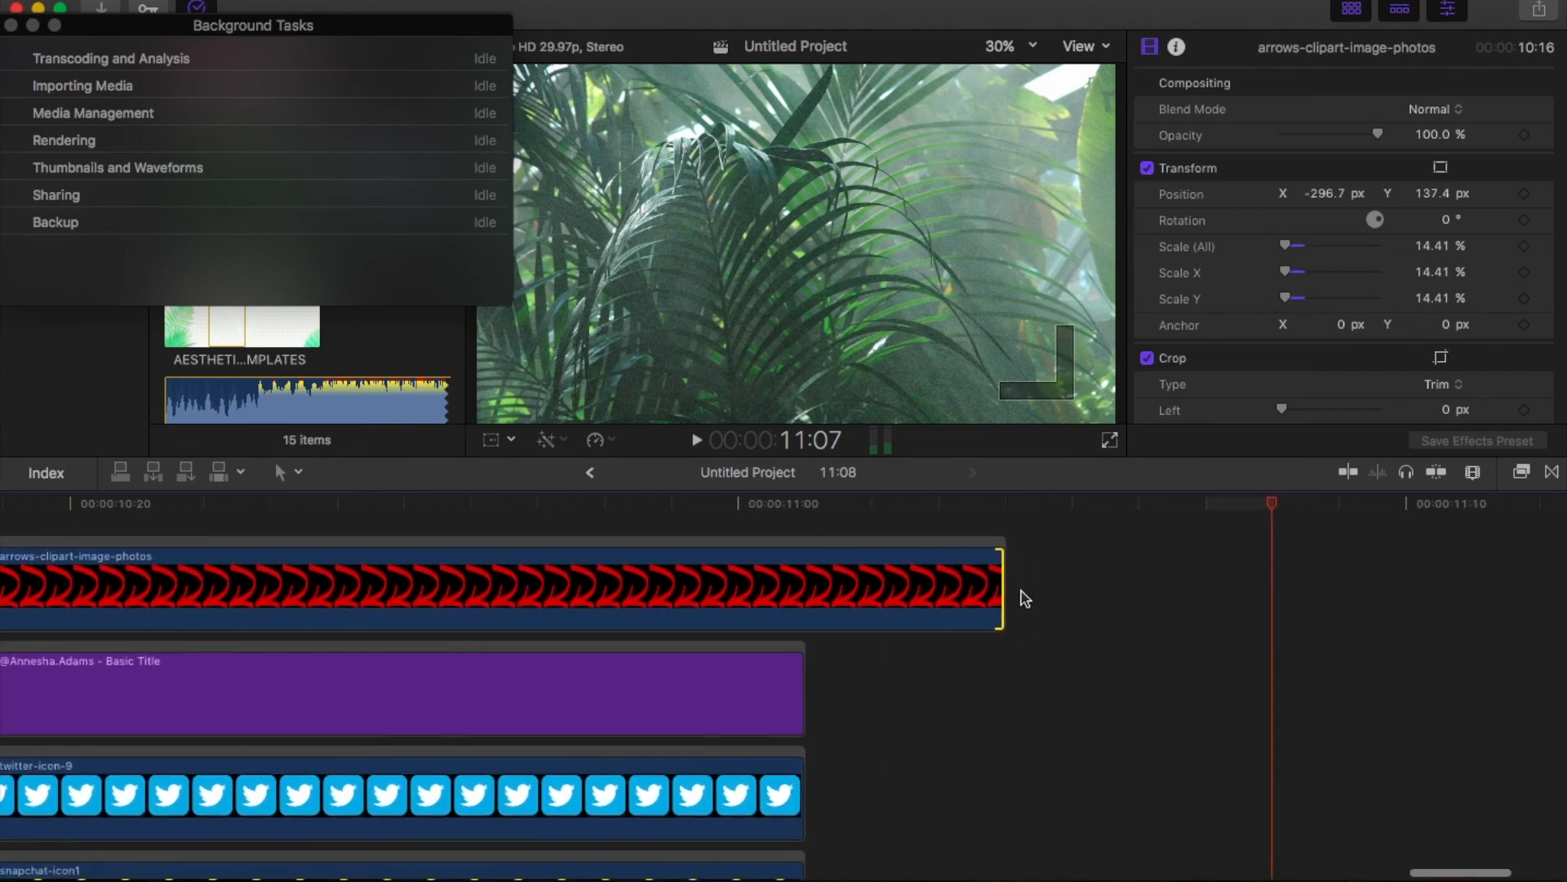
left_click_drag(1001, 587, 802, 584)
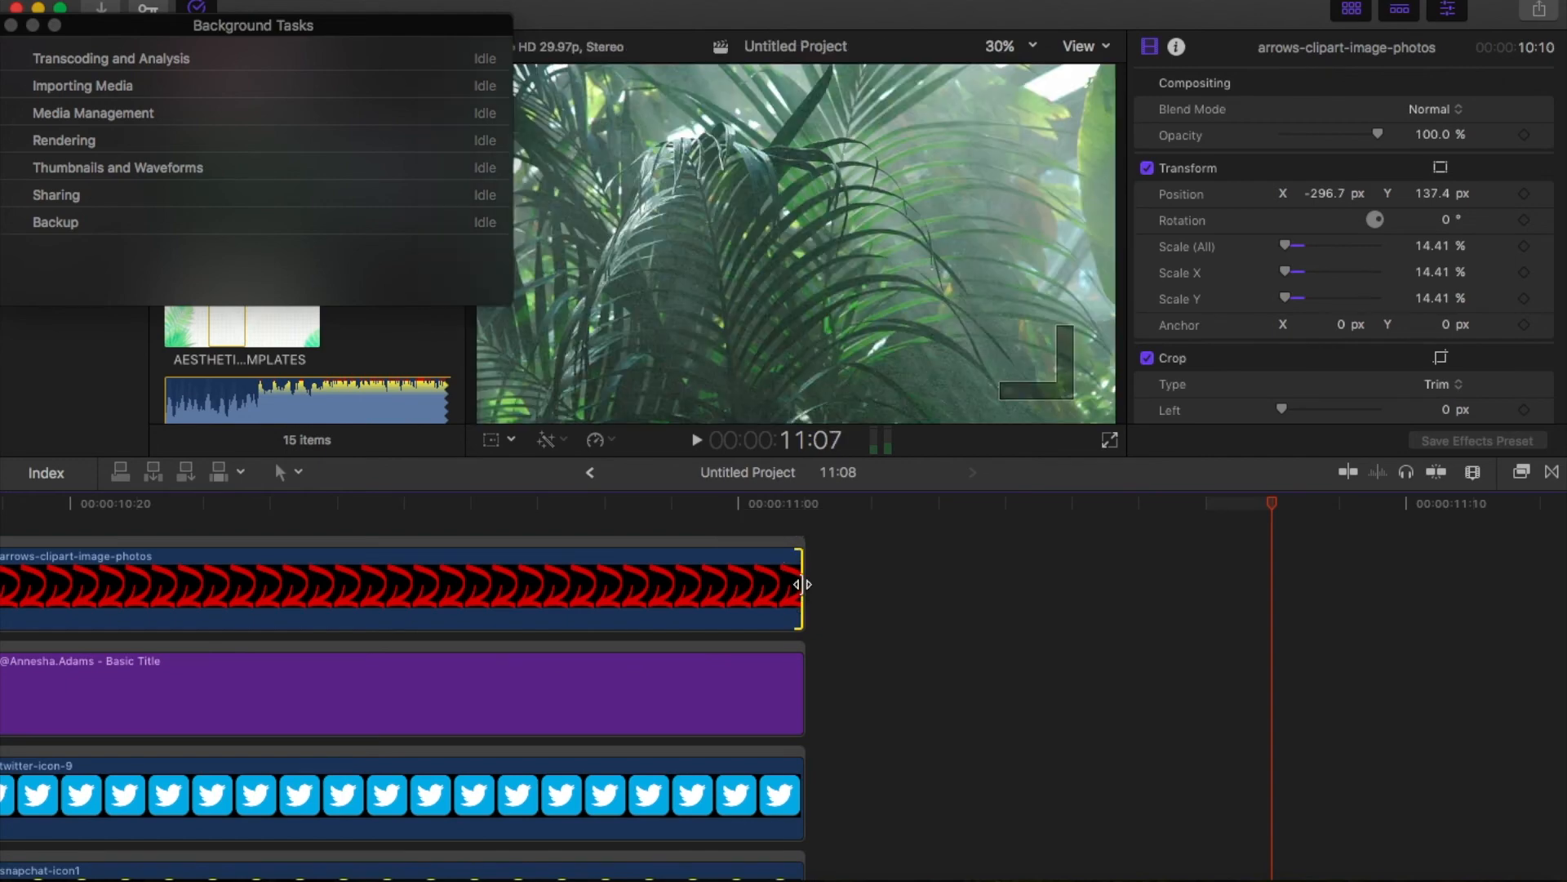
left_click(3, 503)
key("space")
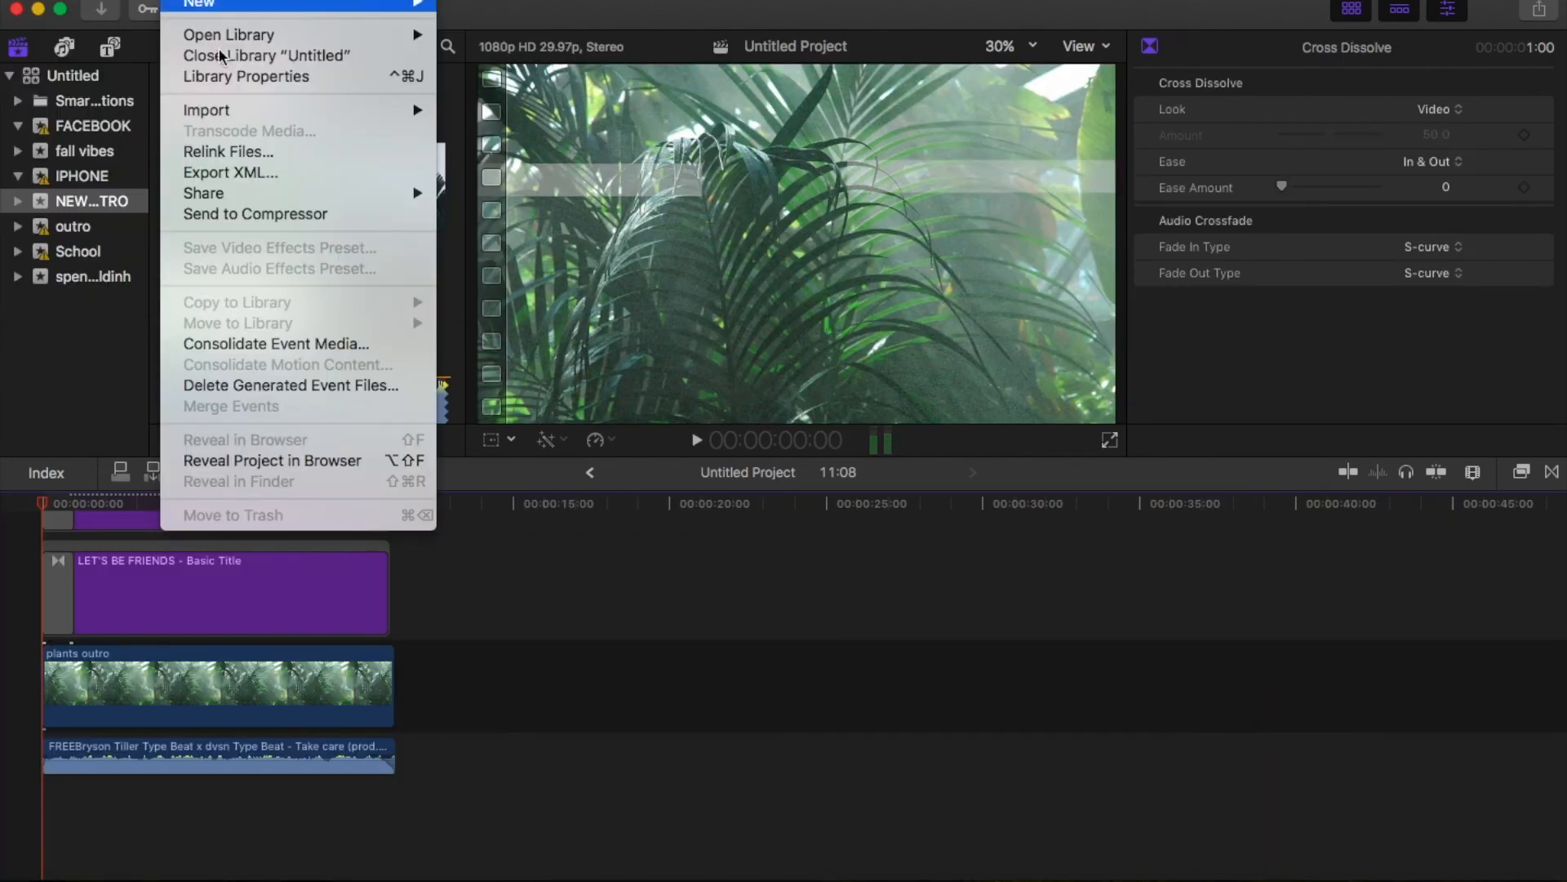
Share the project as a Master File titled "Youtube Outro NEW" and continue to saving it
mouse_move(289, 200)
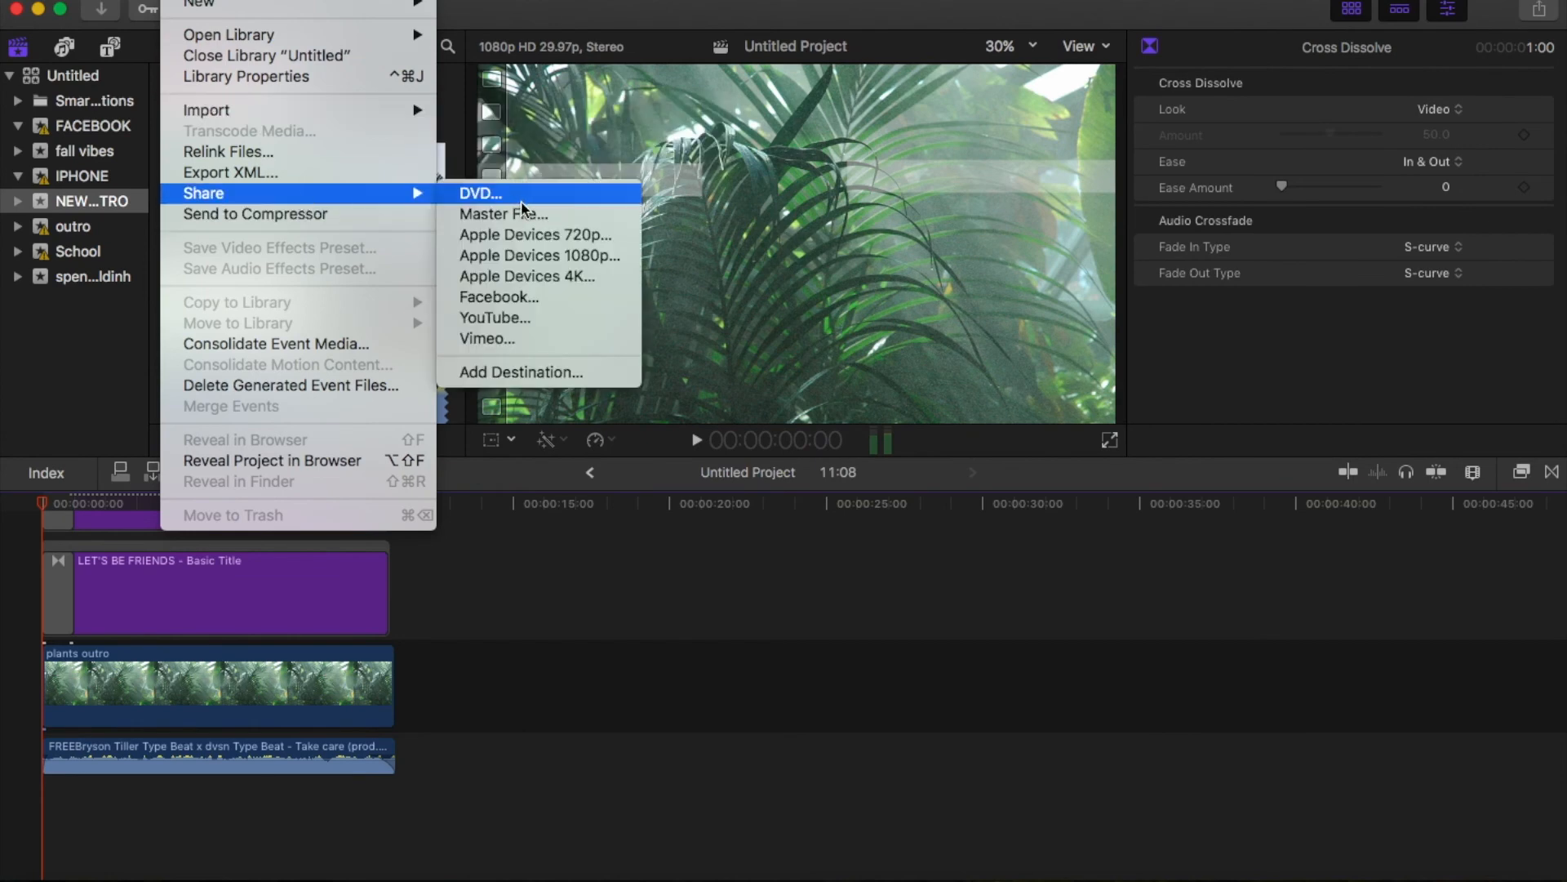
left_click(521, 214)
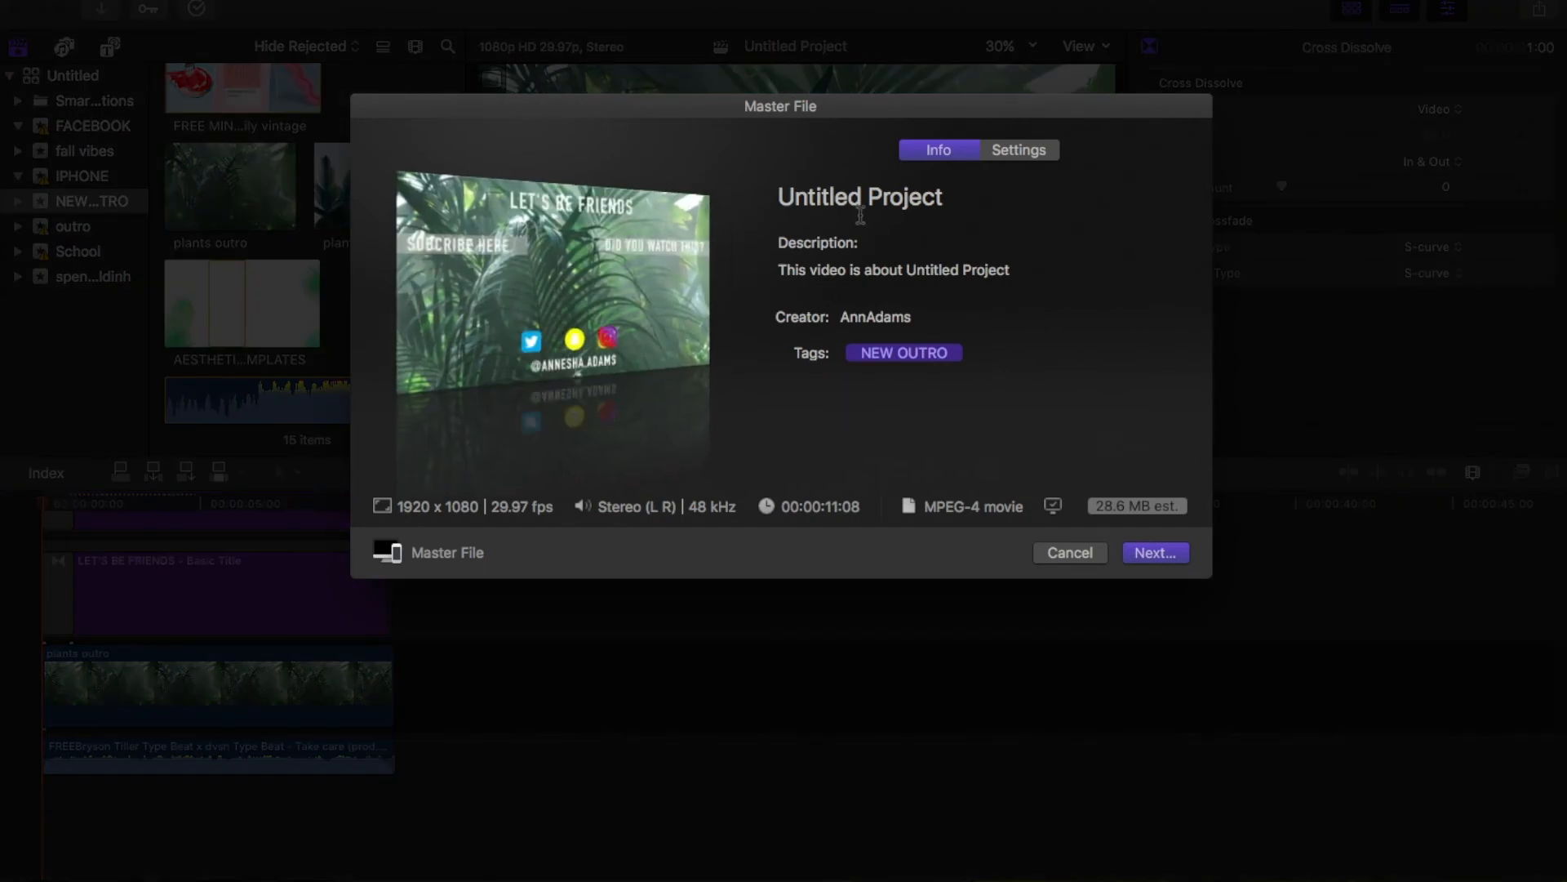
left_click(836, 196)
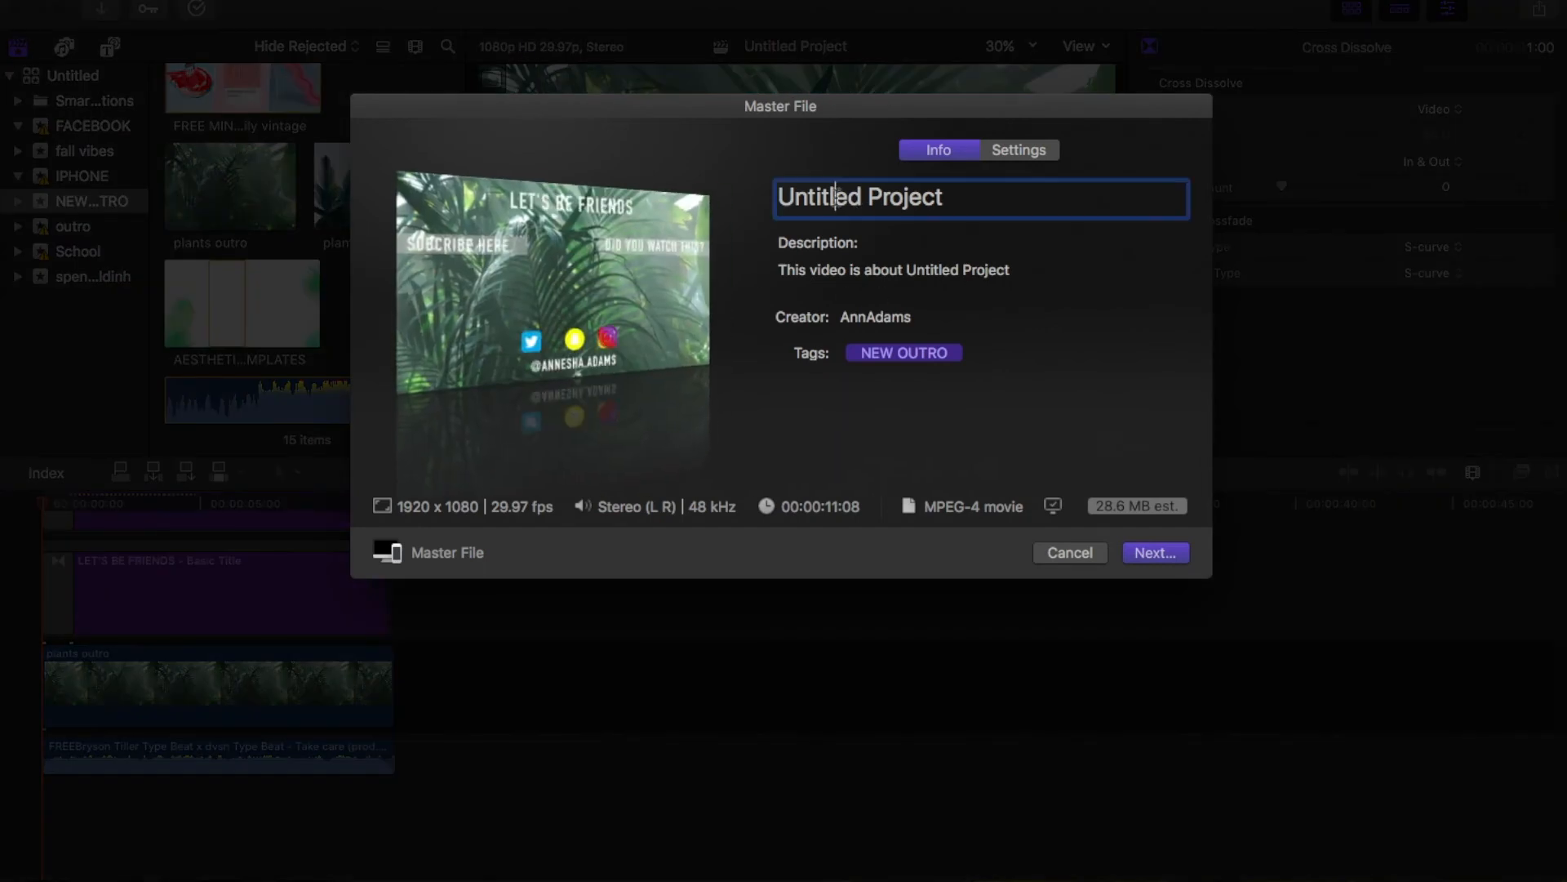
key("super+a")
type("Y")
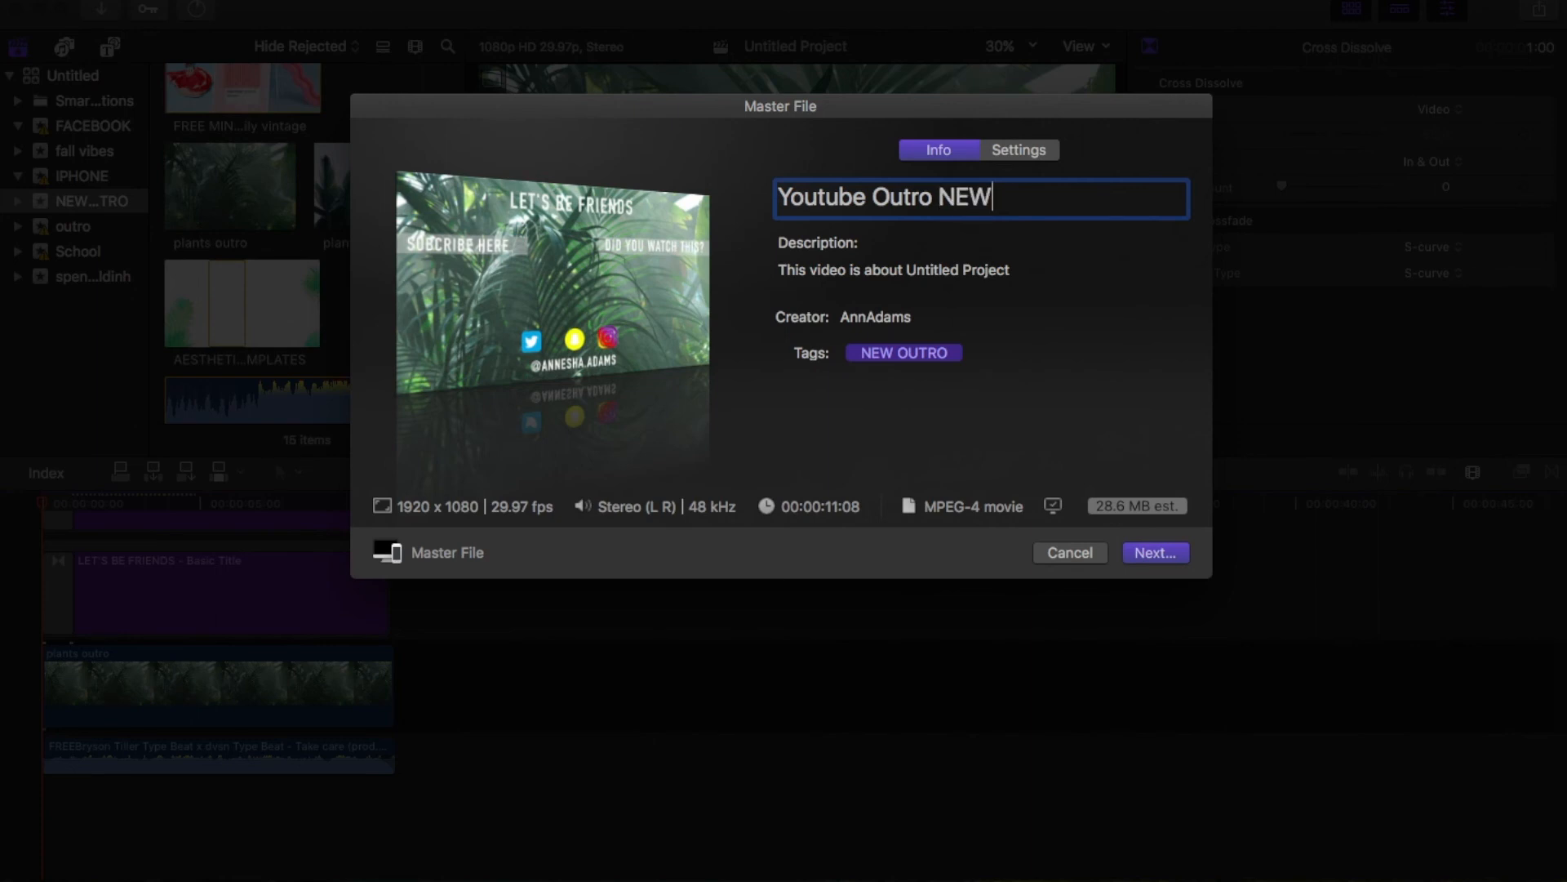
left_click(1148, 556)
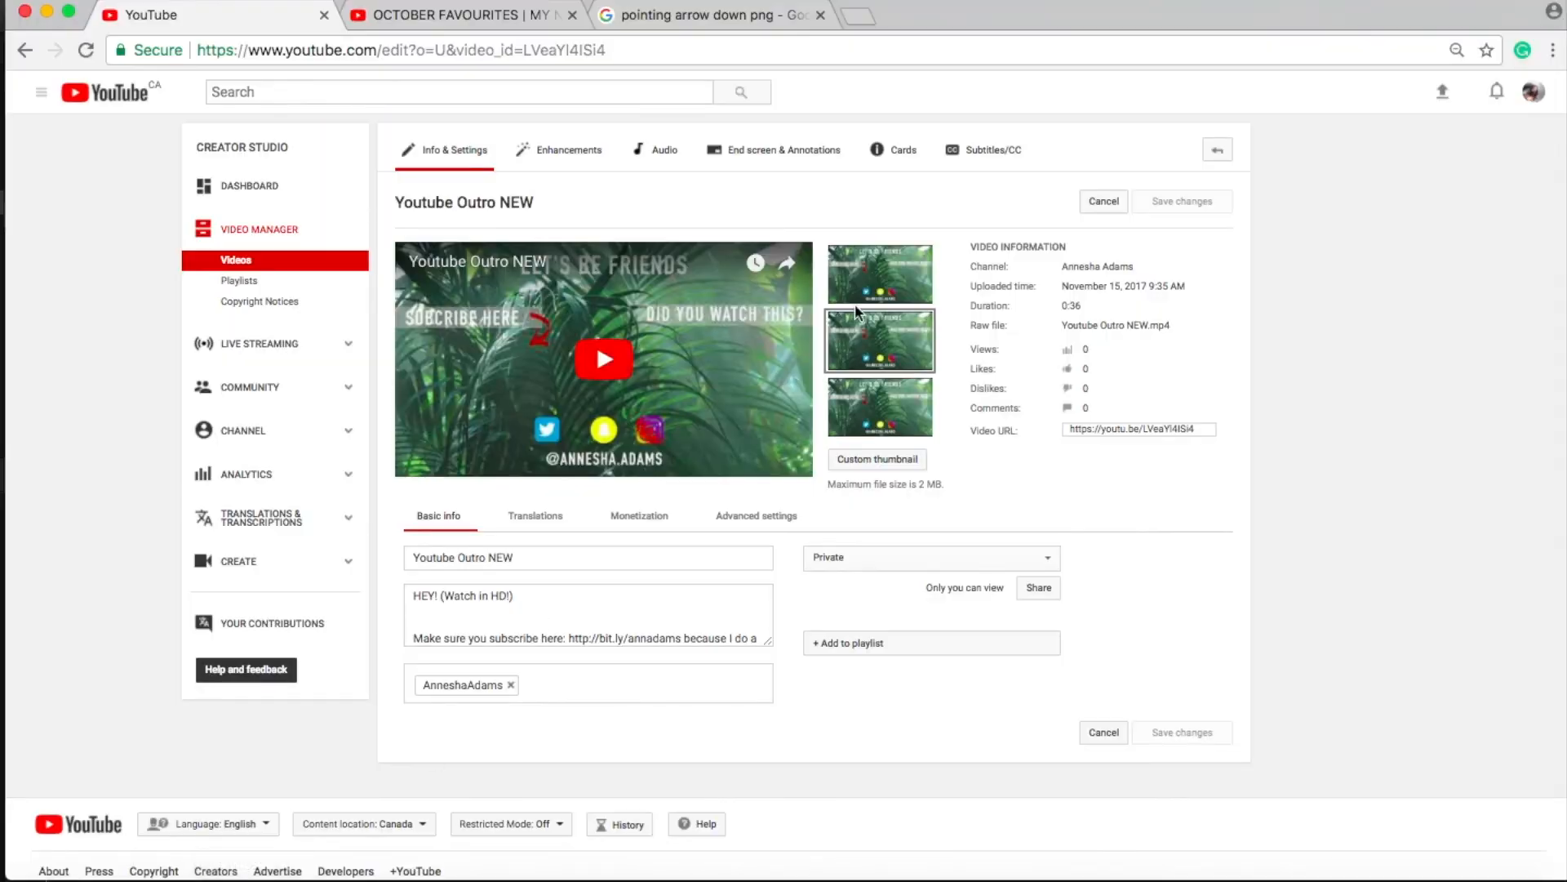
Switch to YouTube and apply the 1 Video | 1 Subscribe end screen template with subscribe left and video right at mid-height
left_click(741, 144)
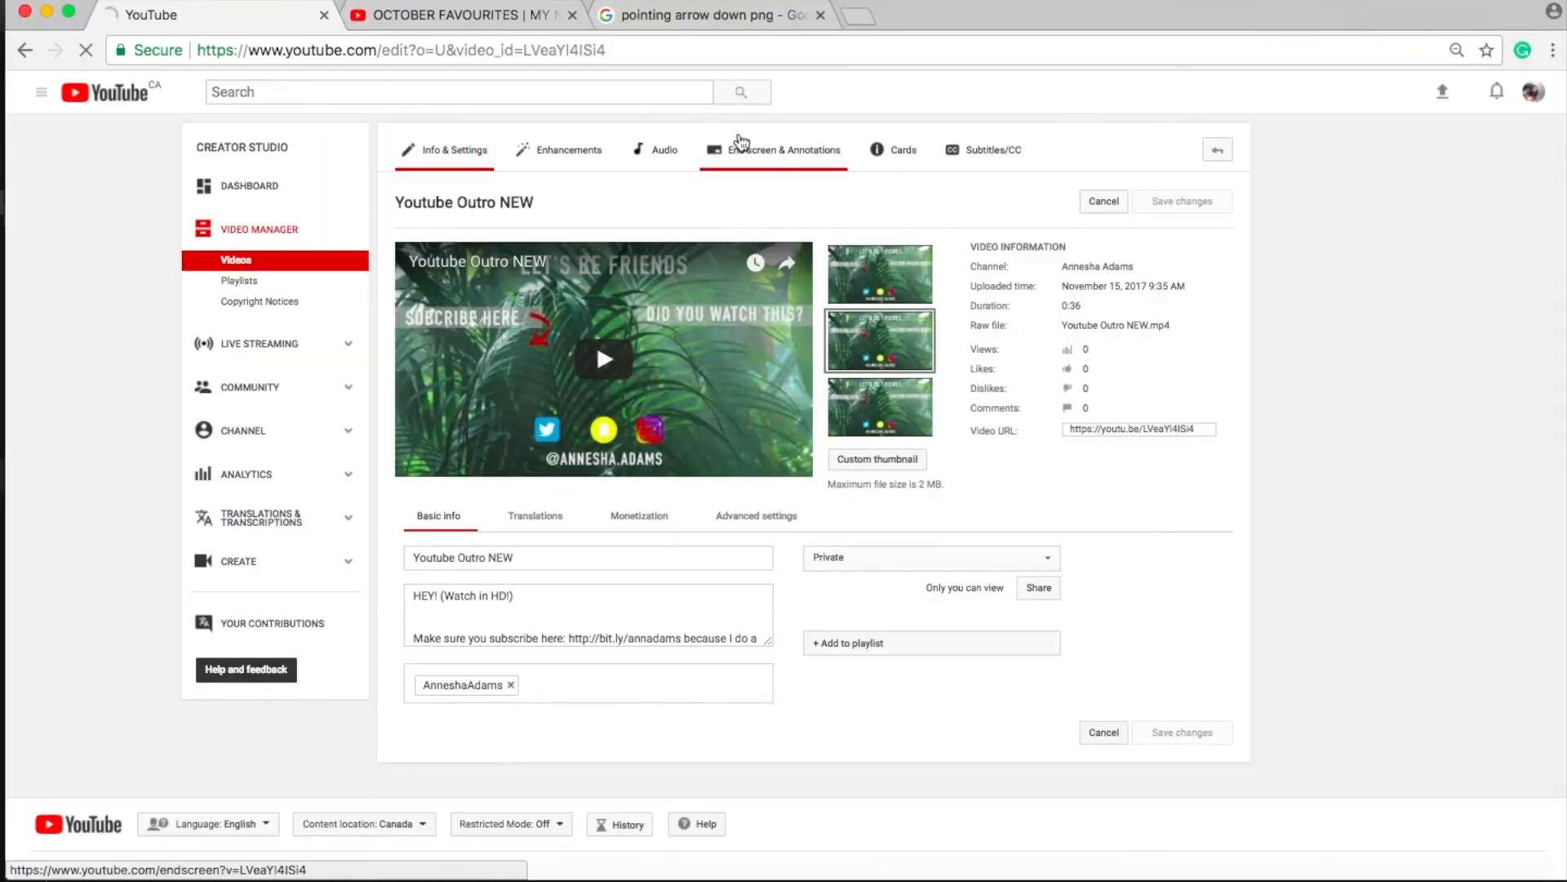
left_click(733, 277)
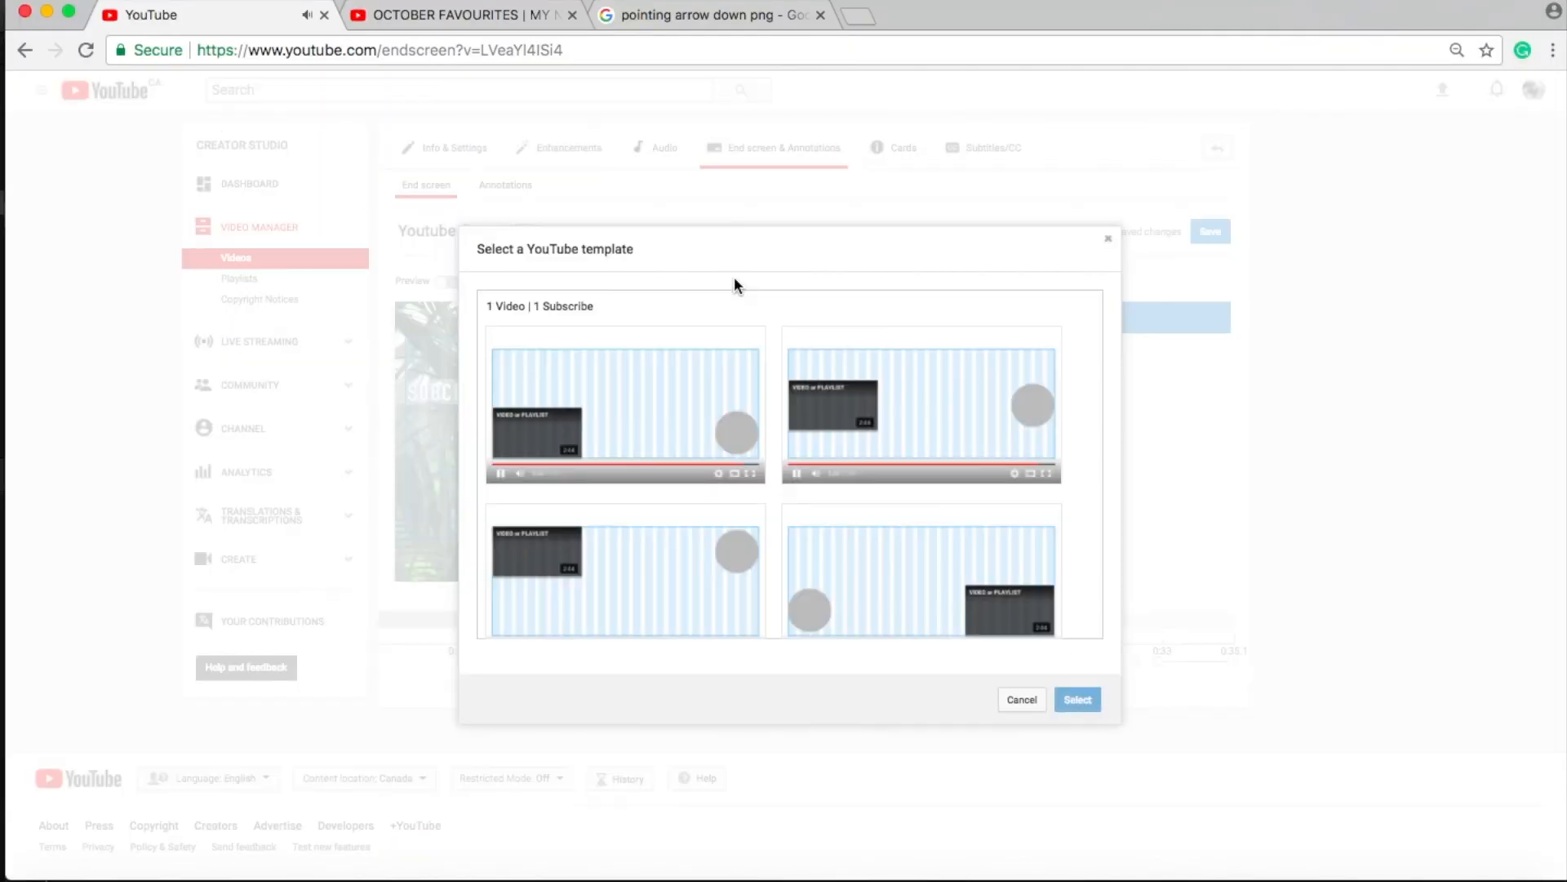
scroll(693, 551, "down", 5)
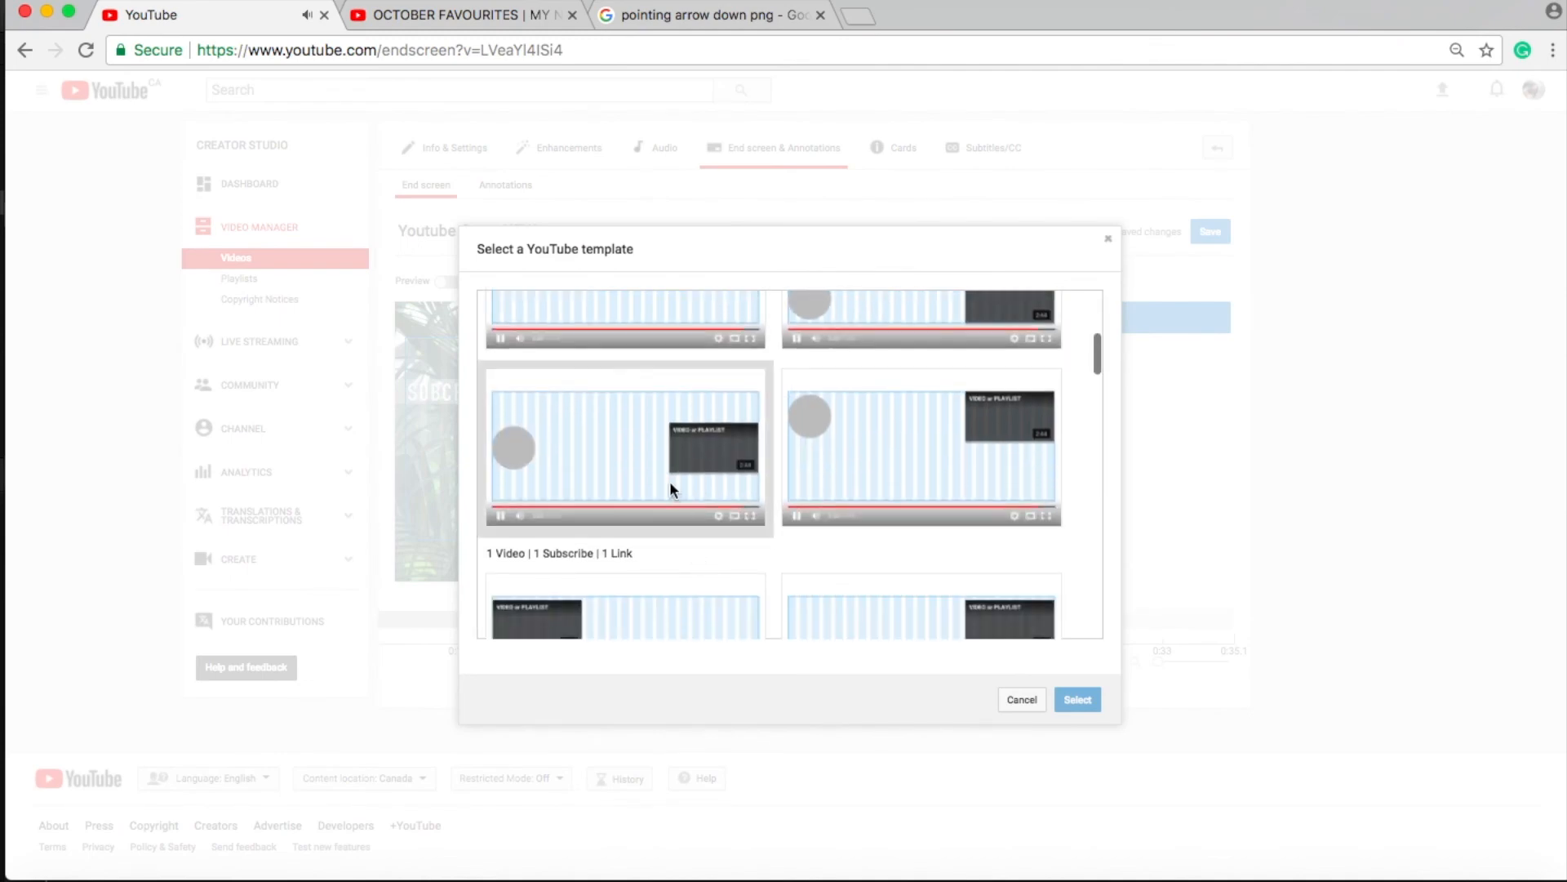
left_click(670, 481)
left_click(1087, 704)
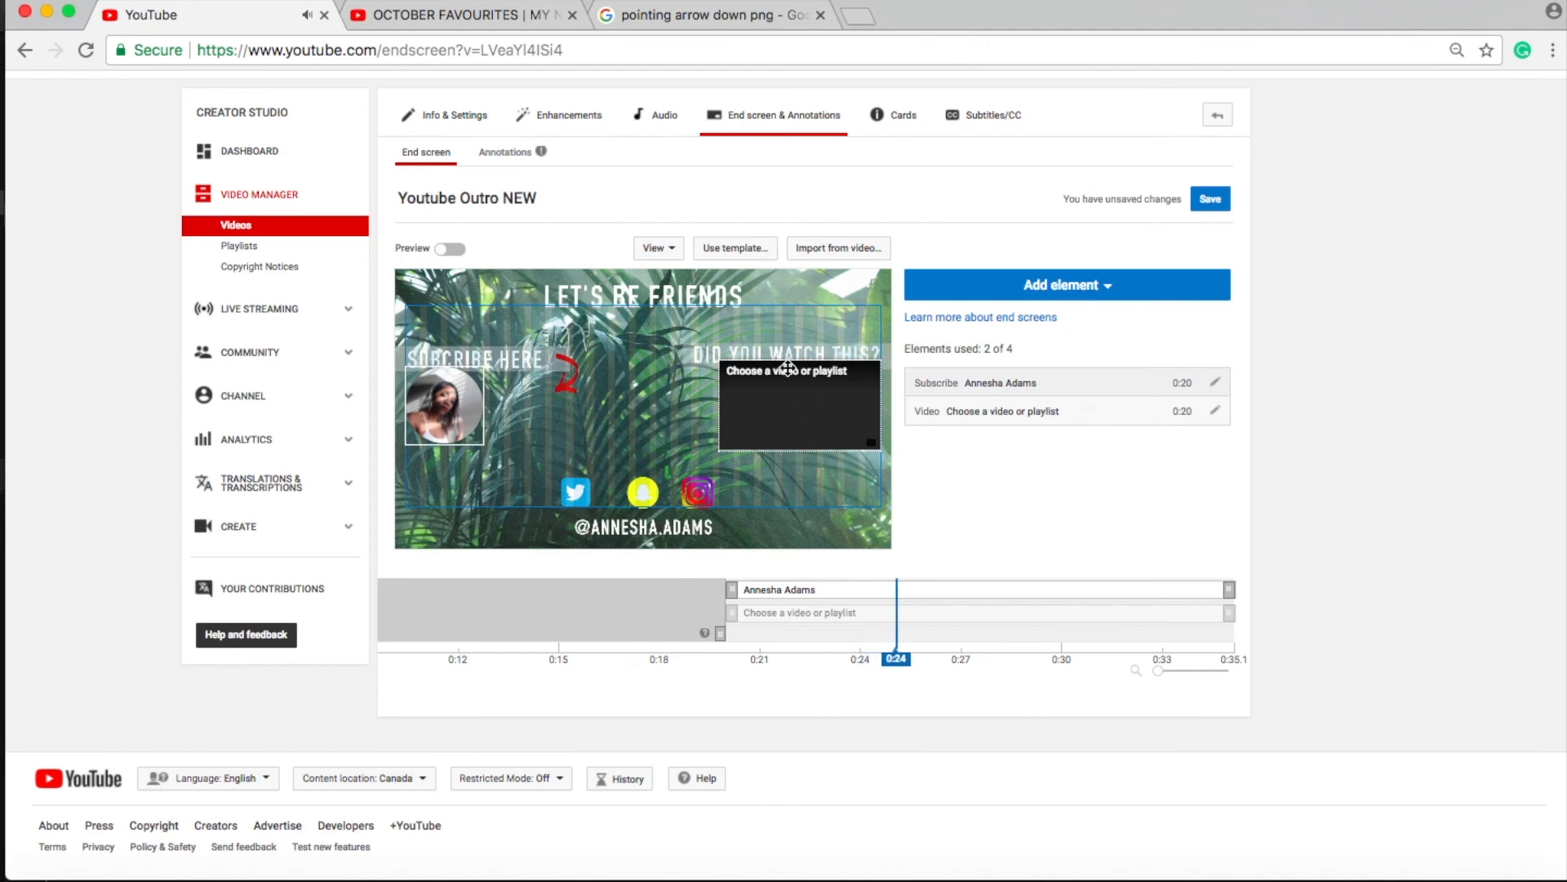
mouse_move(418, 533)
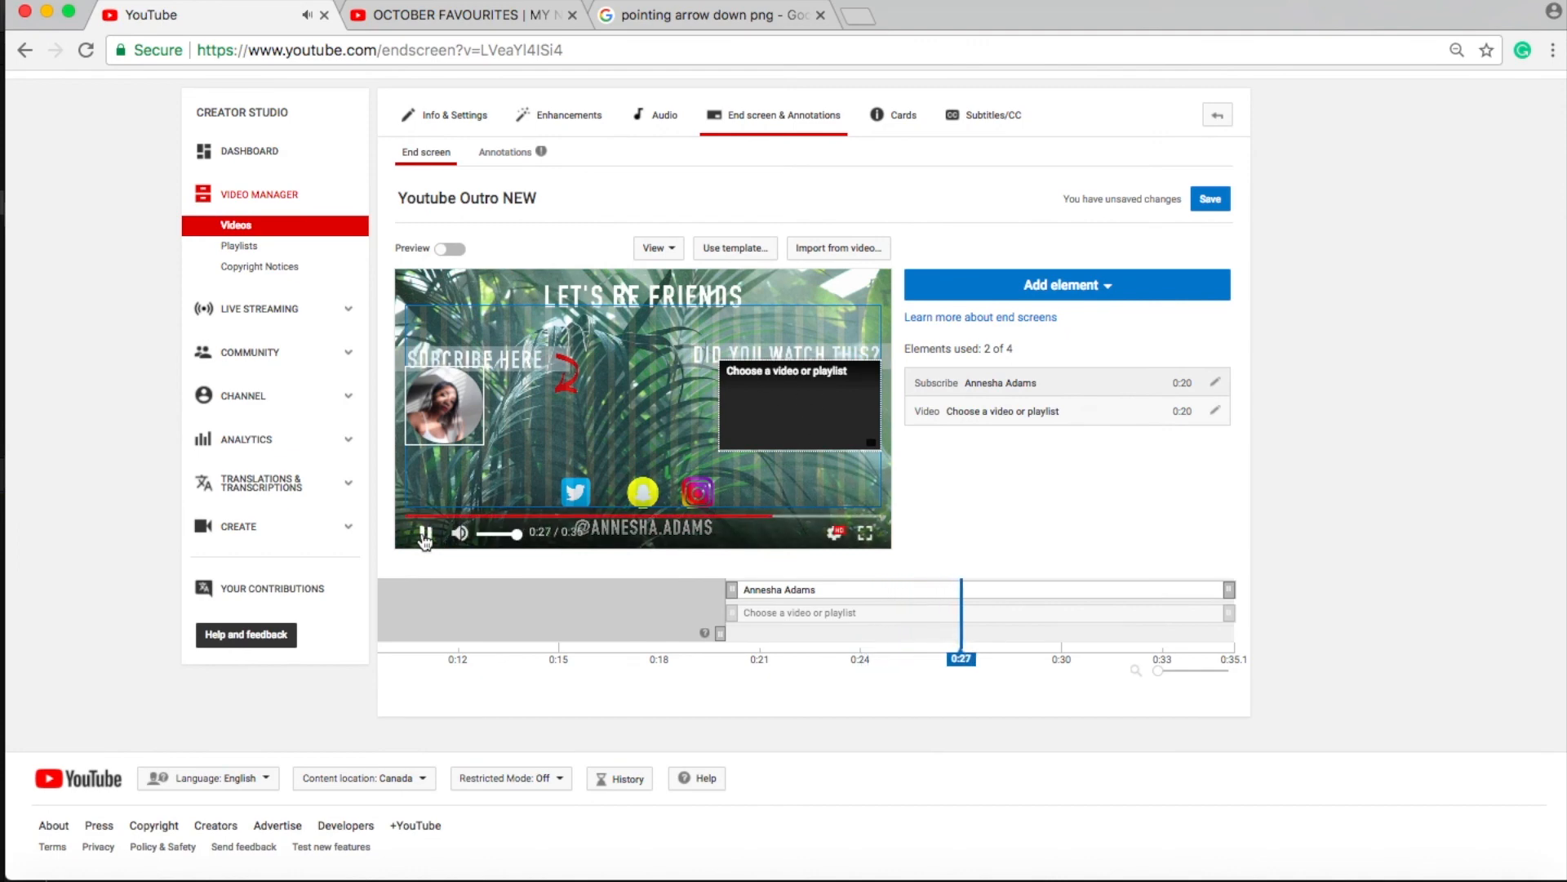
View the outro with its end screen elements at full-screen size to check their placement
left_click(865, 533)
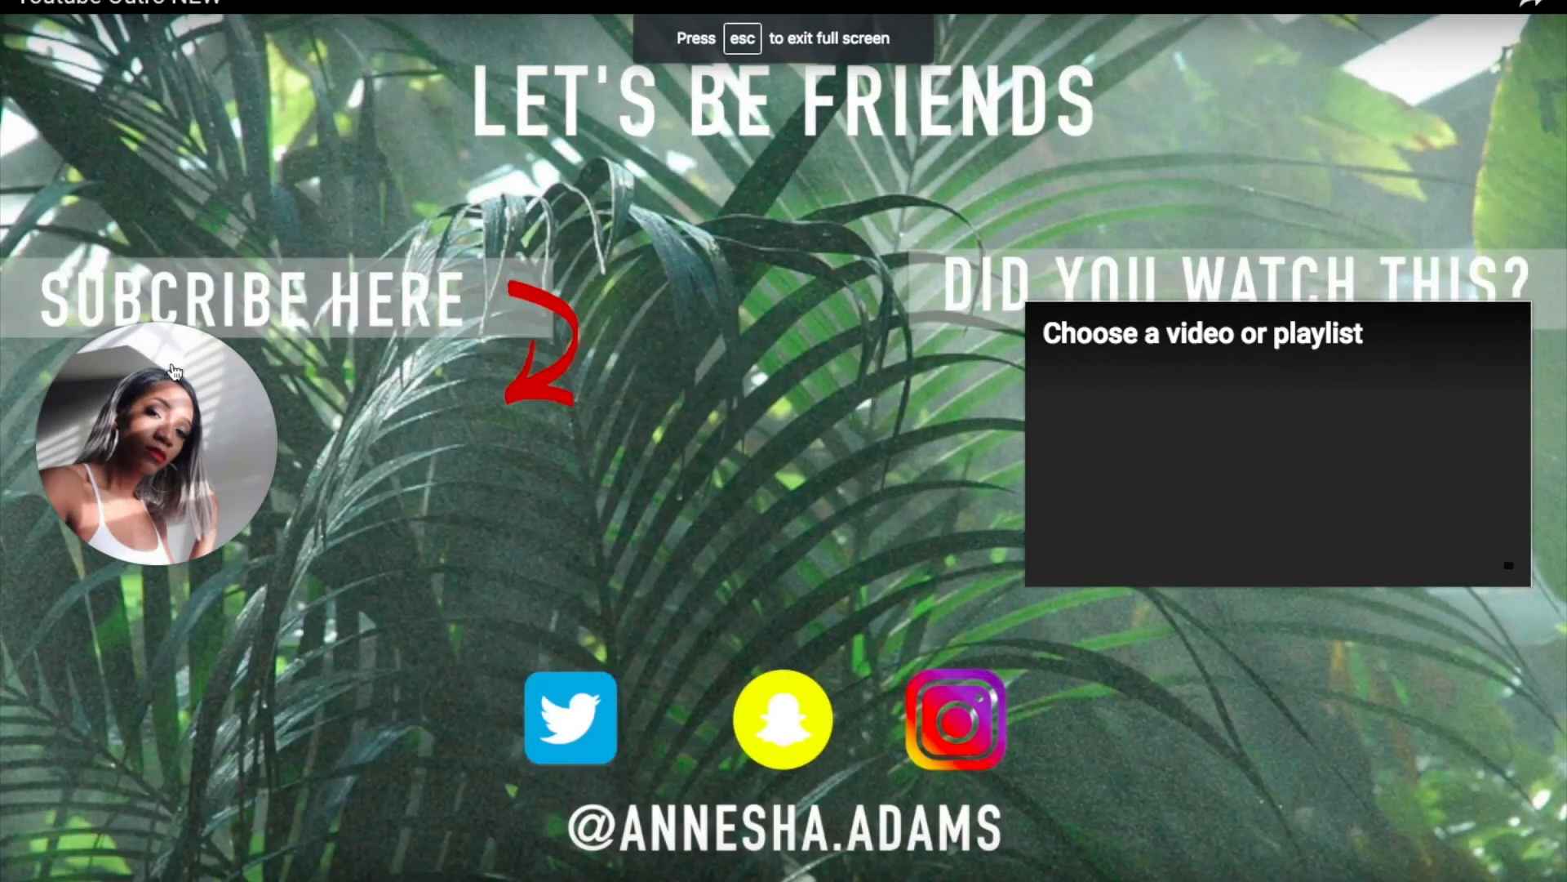
mouse_move(161, 461)
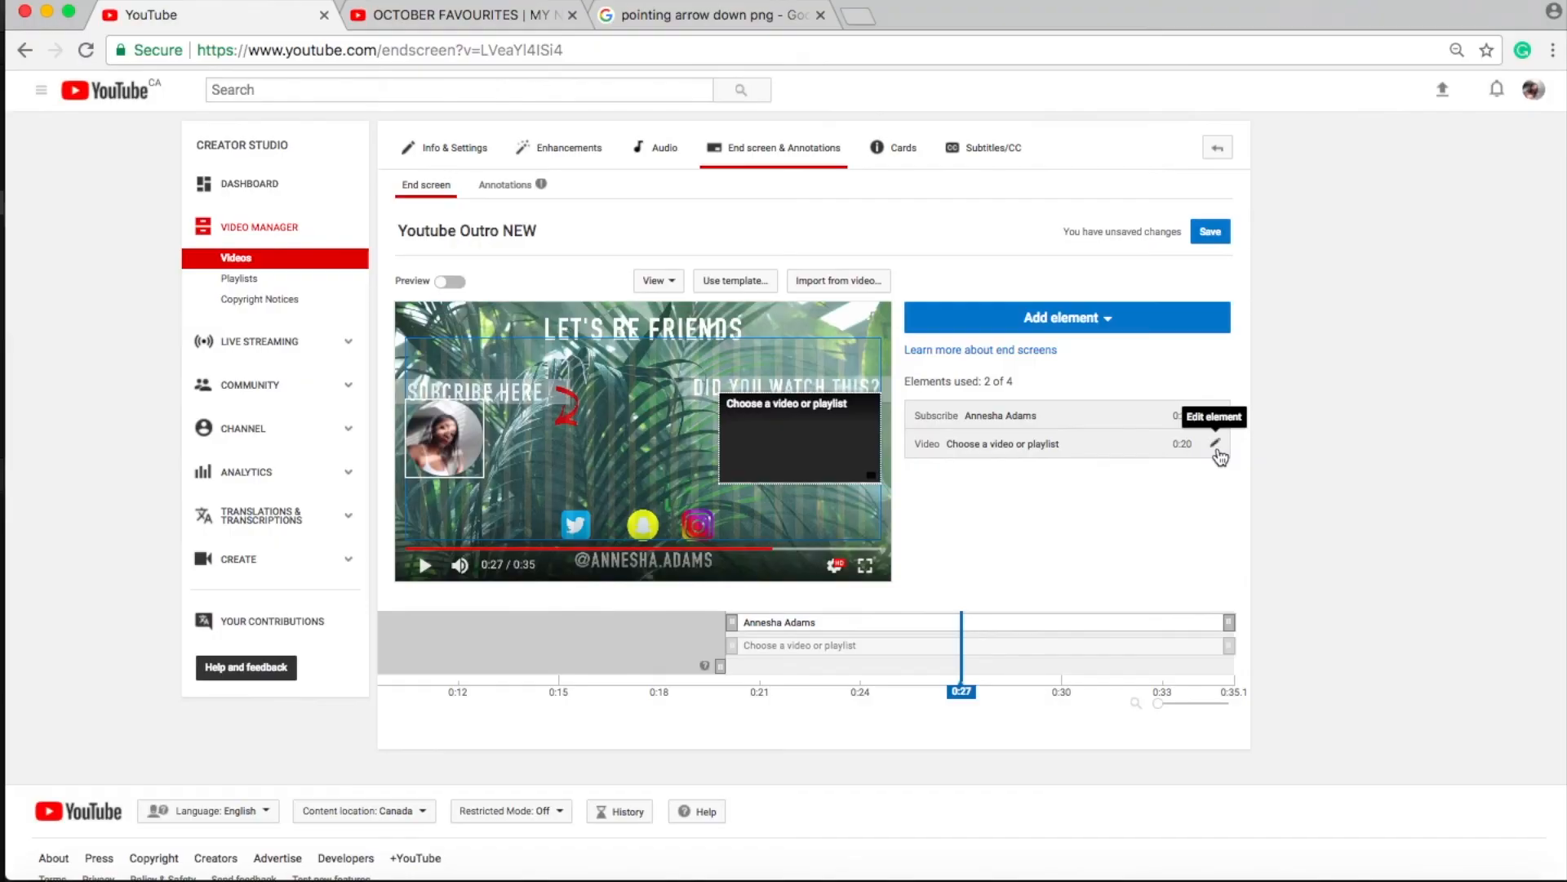
Set the end screen's video element to the 2017 WINTER OUTFIT IDEAS upload and check it full screen from 0:19
left_click(1217, 445)
scroll(869, 522, "down", 2)
scroll(702, 485, "up", 2)
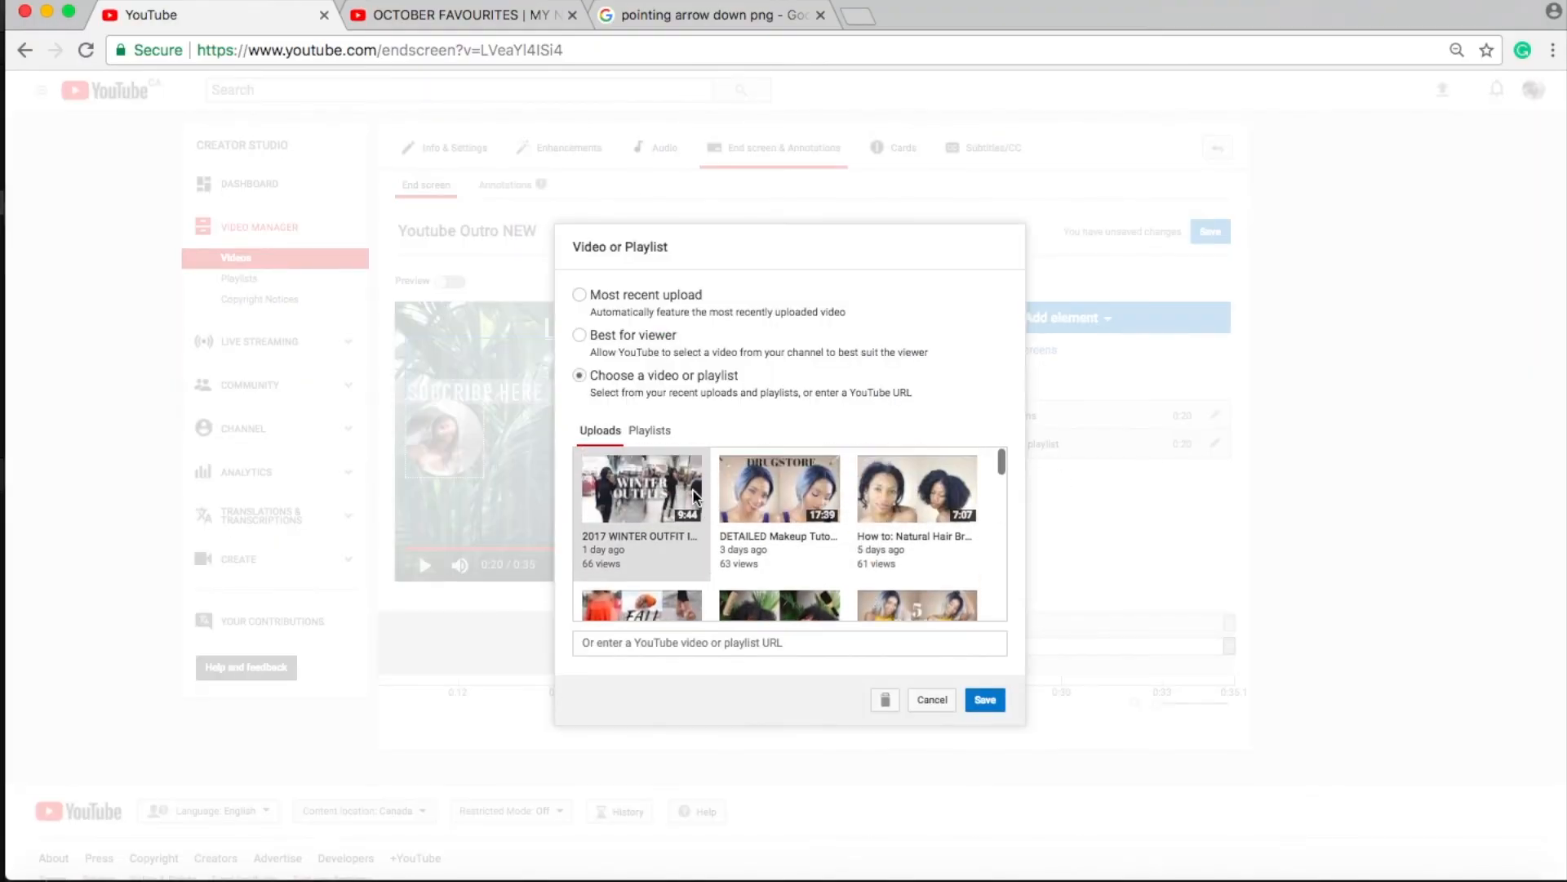
left_click(663, 495)
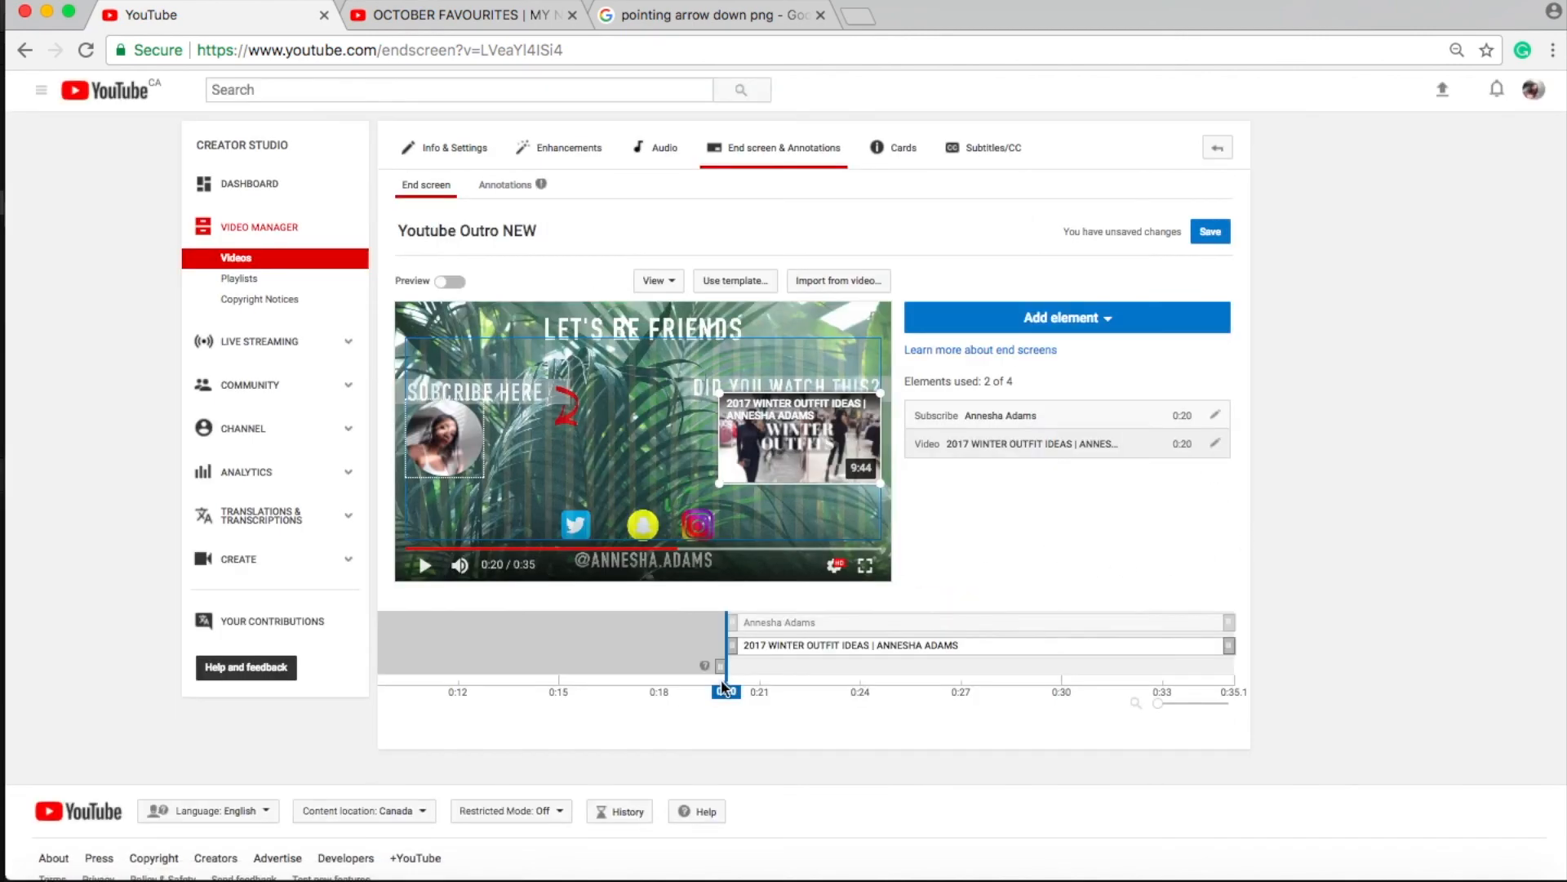
left_click_drag(722, 676, 702, 676)
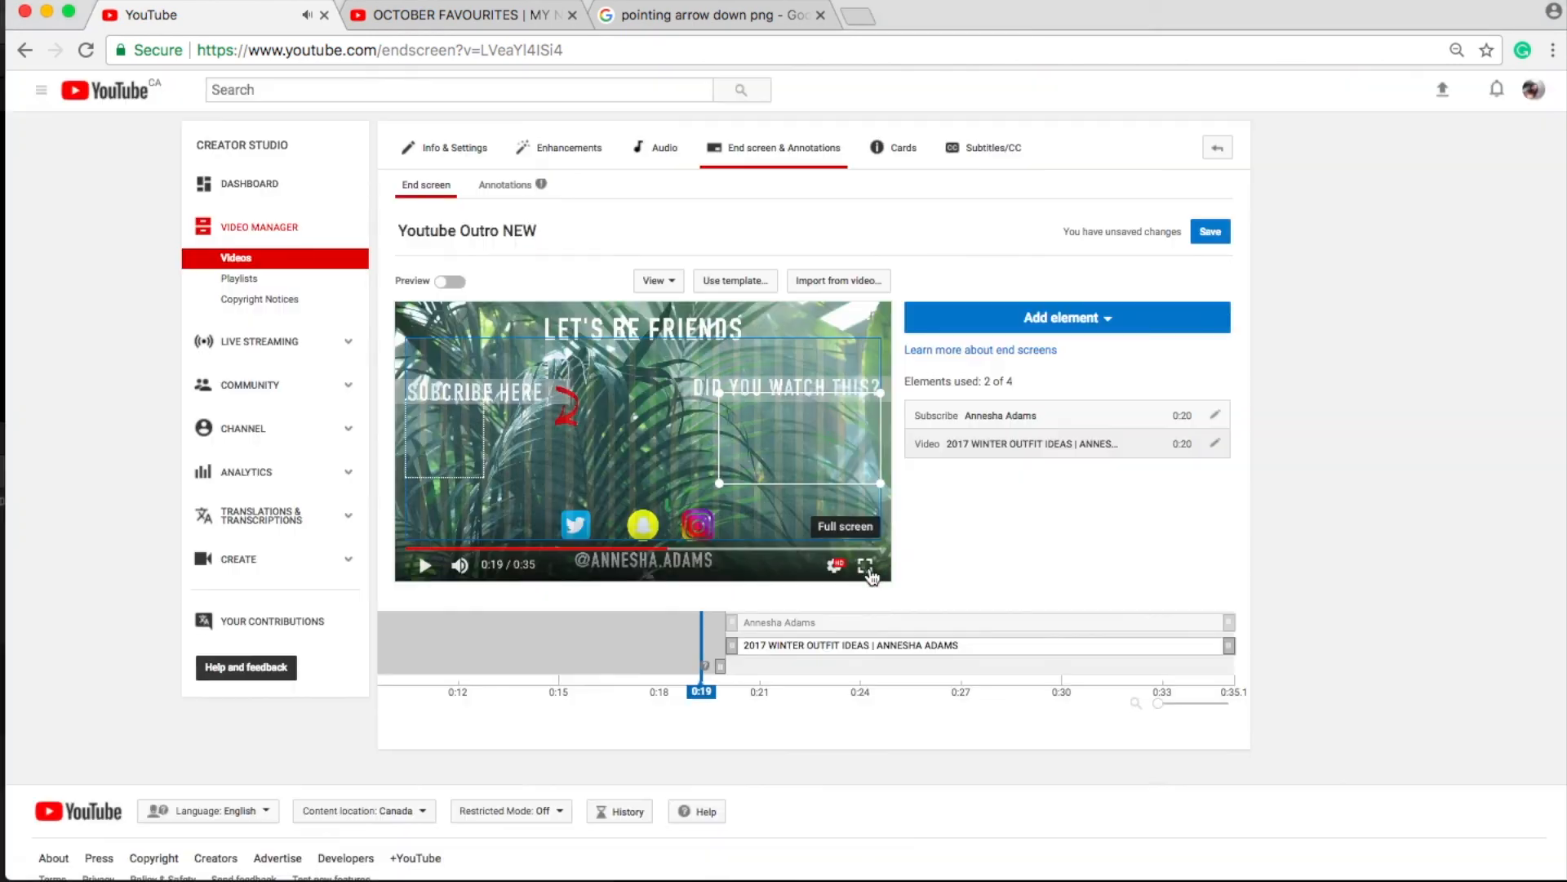
left_click(867, 569)
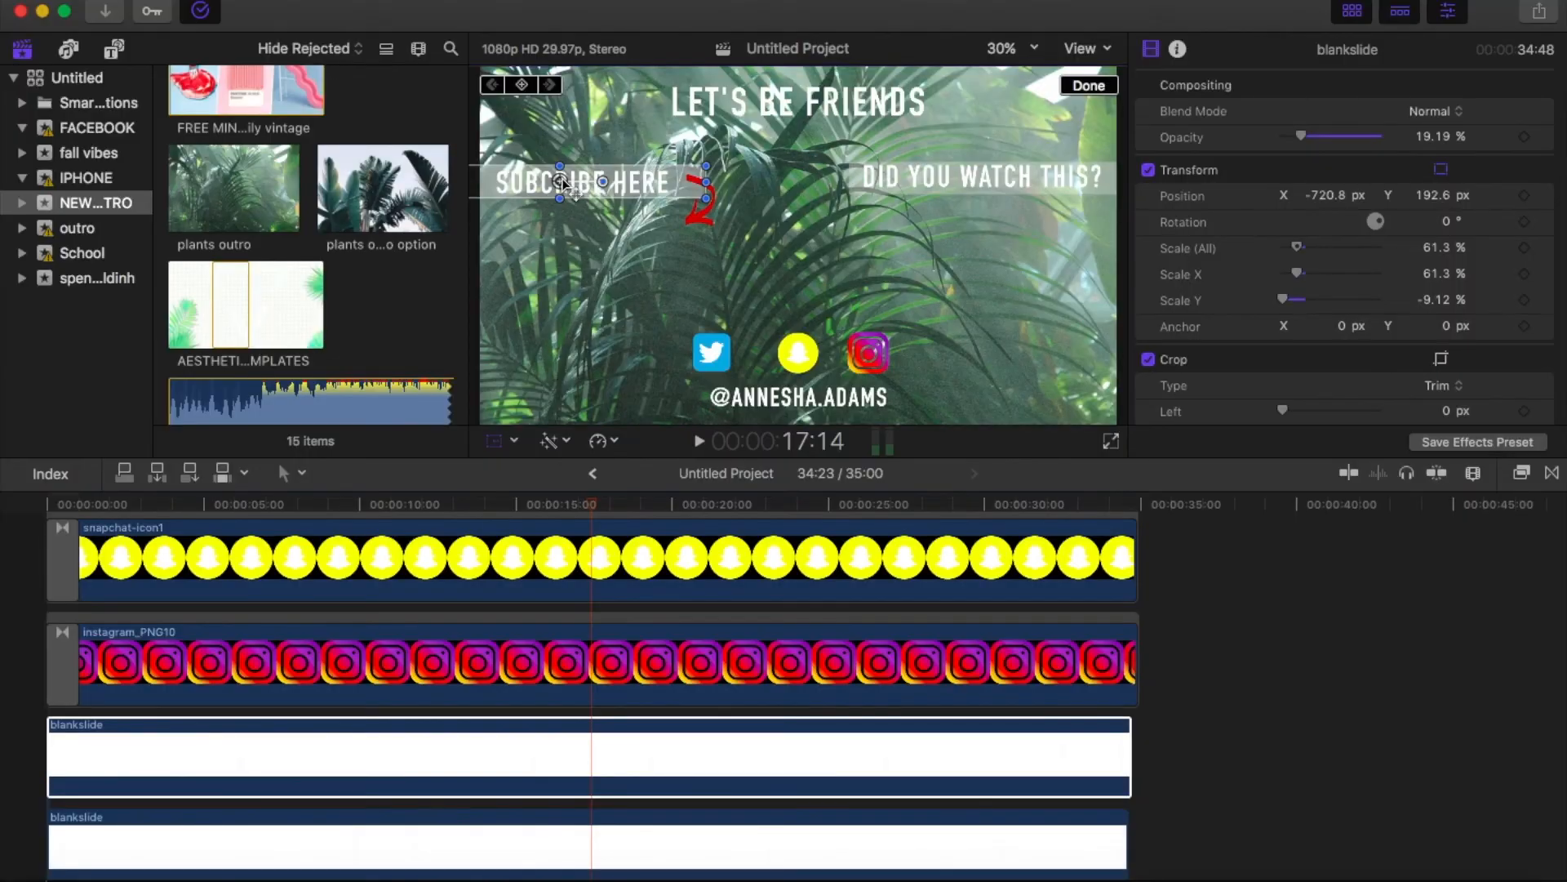
Switch to Final Cut Pro, raise both translucent bars, the SUBCRIBE HERE one to Y 240.6 px, and align the SUBCRIBE HERE title with its bar
left_click_drag(560, 183, 560, 166)
left_click(567, 187)
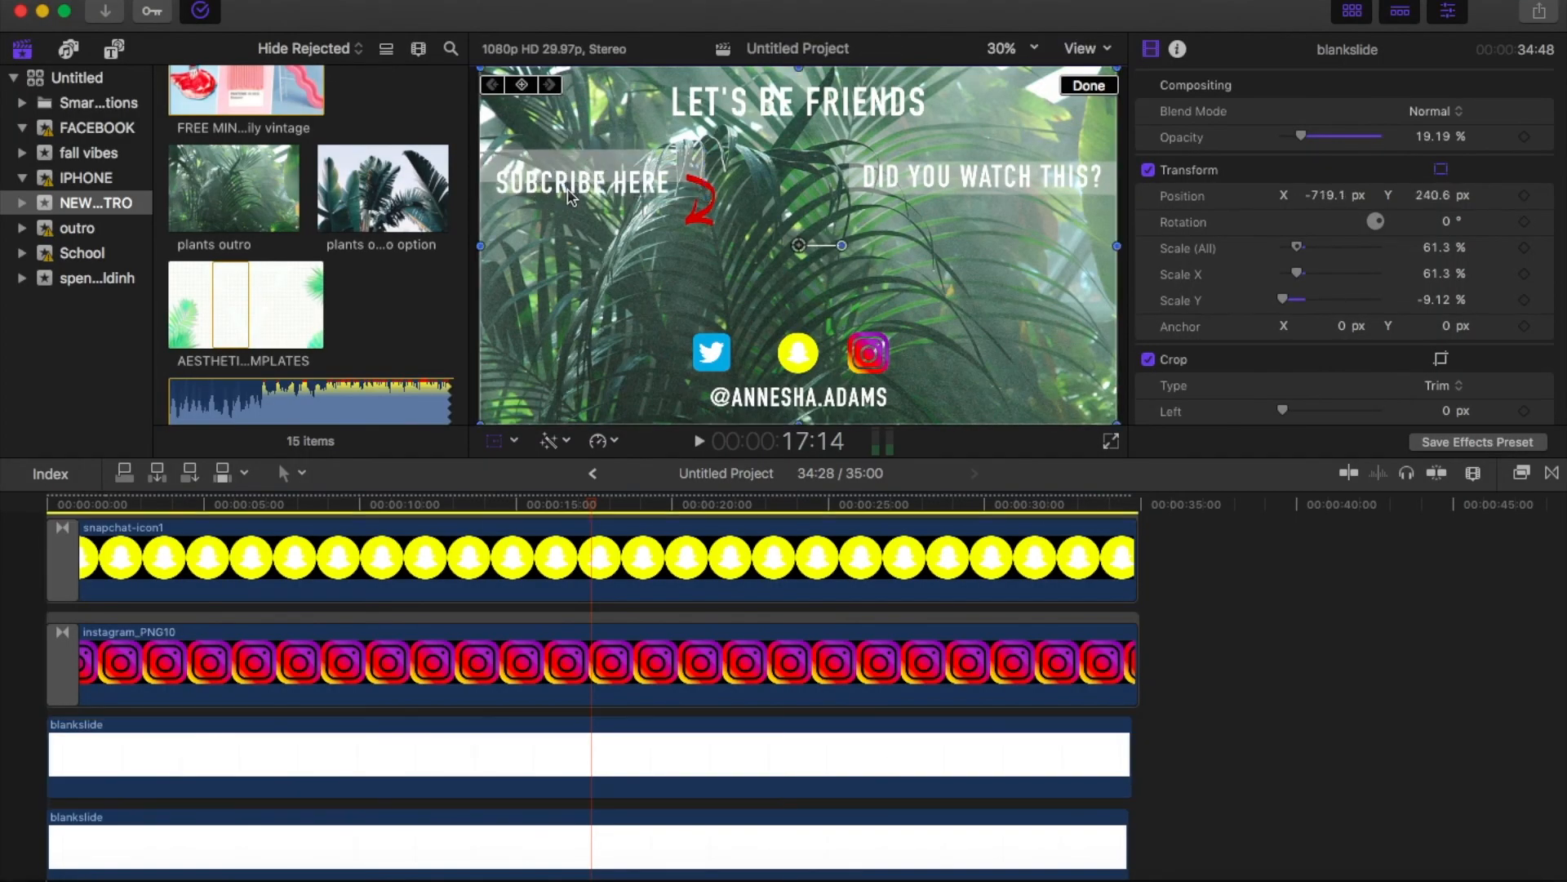
scroll(256, 574, "down", 5)
left_click(255, 689)
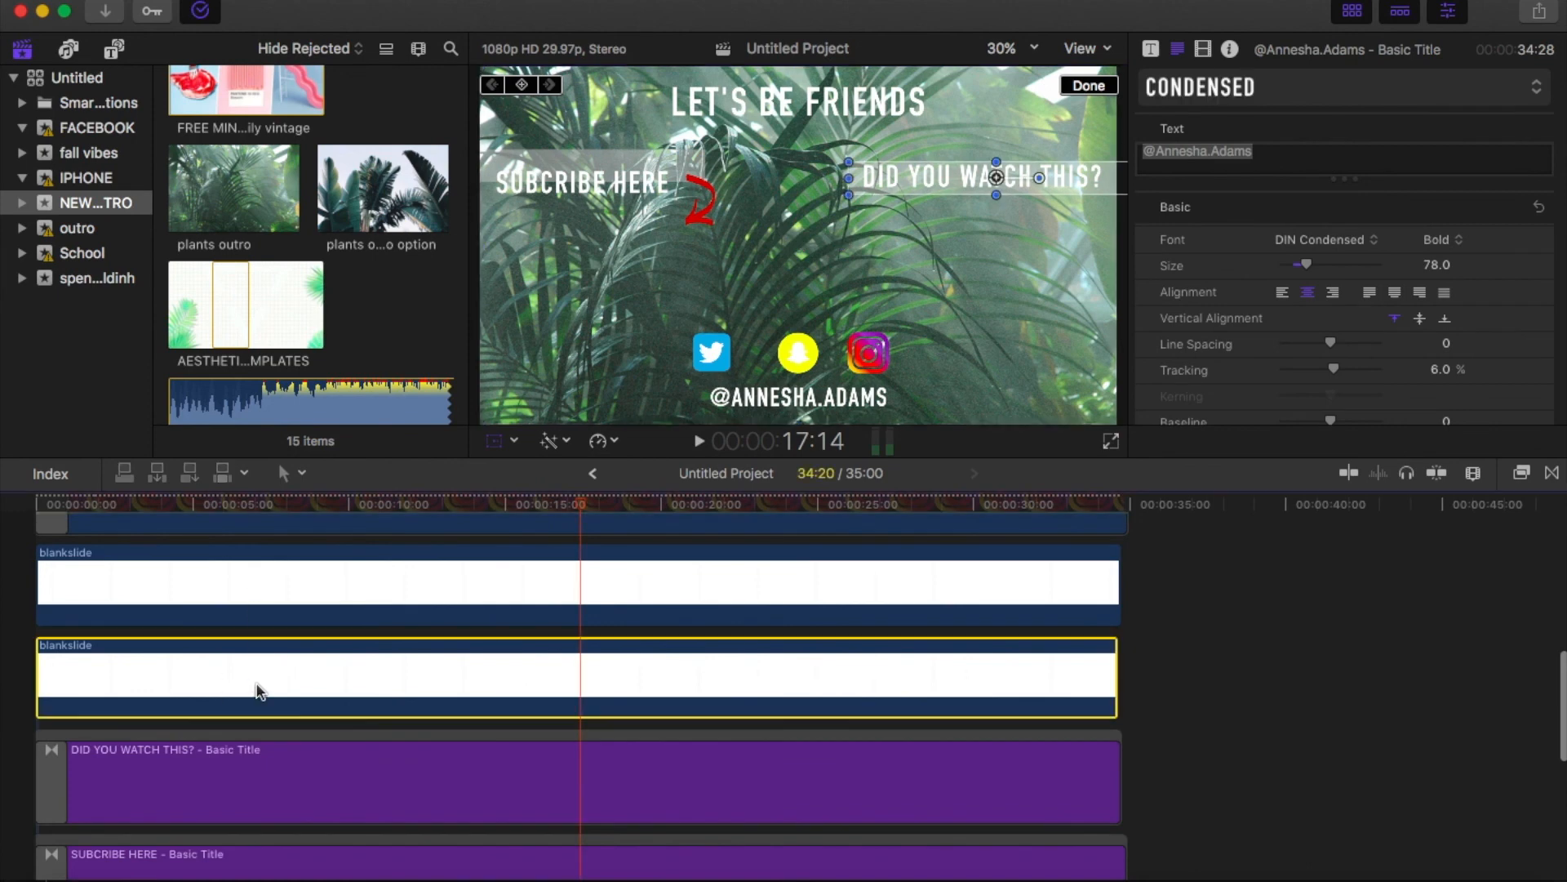
left_click_drag(996, 178, 996, 163)
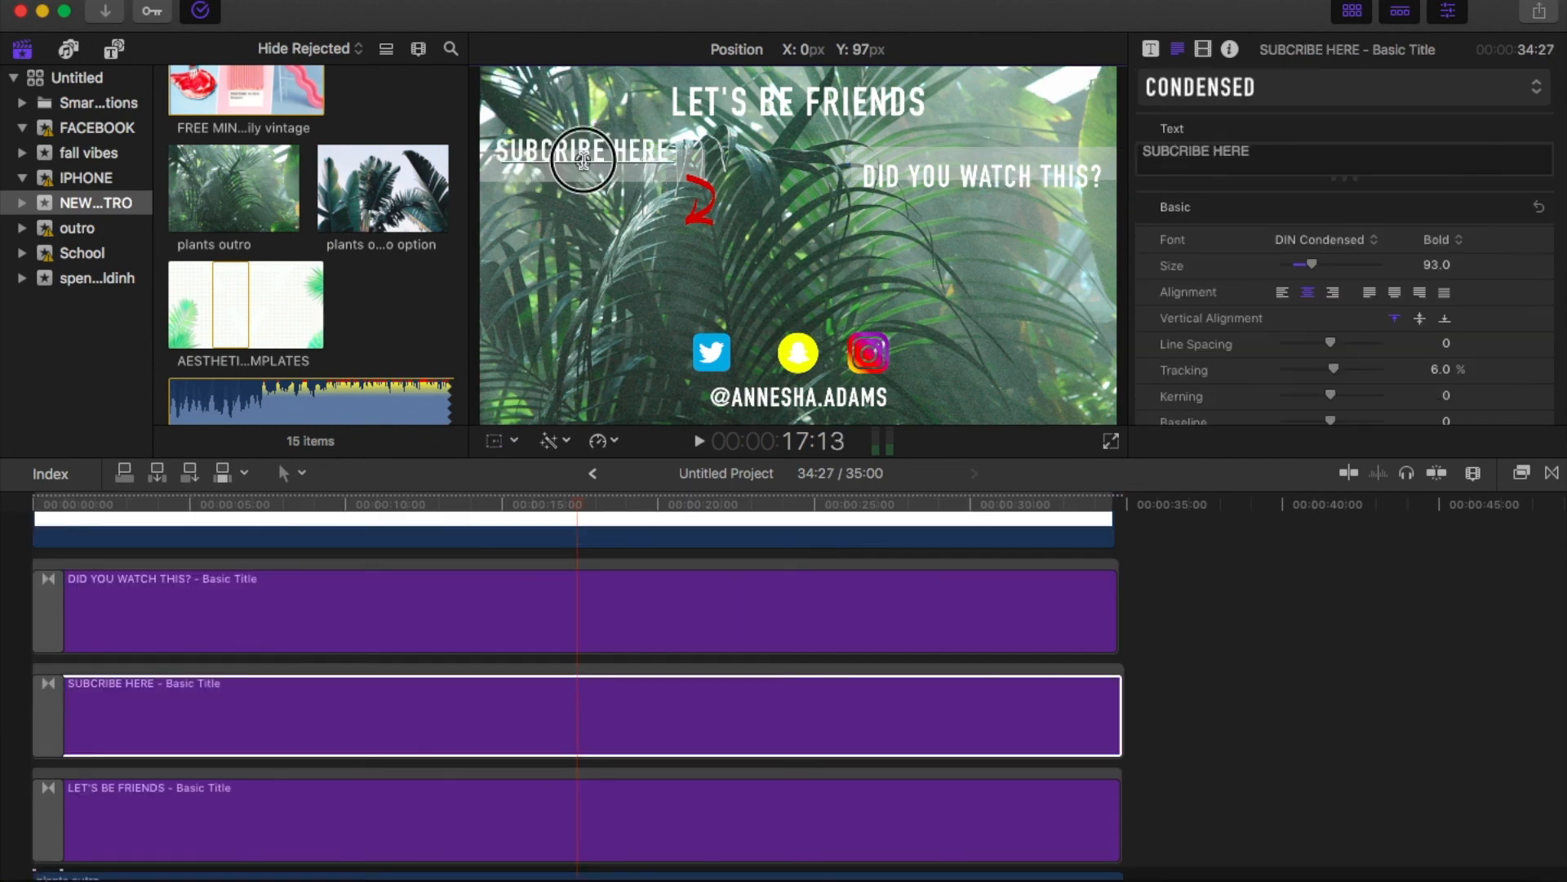
left_click_drag(584, 162, 577, 177)
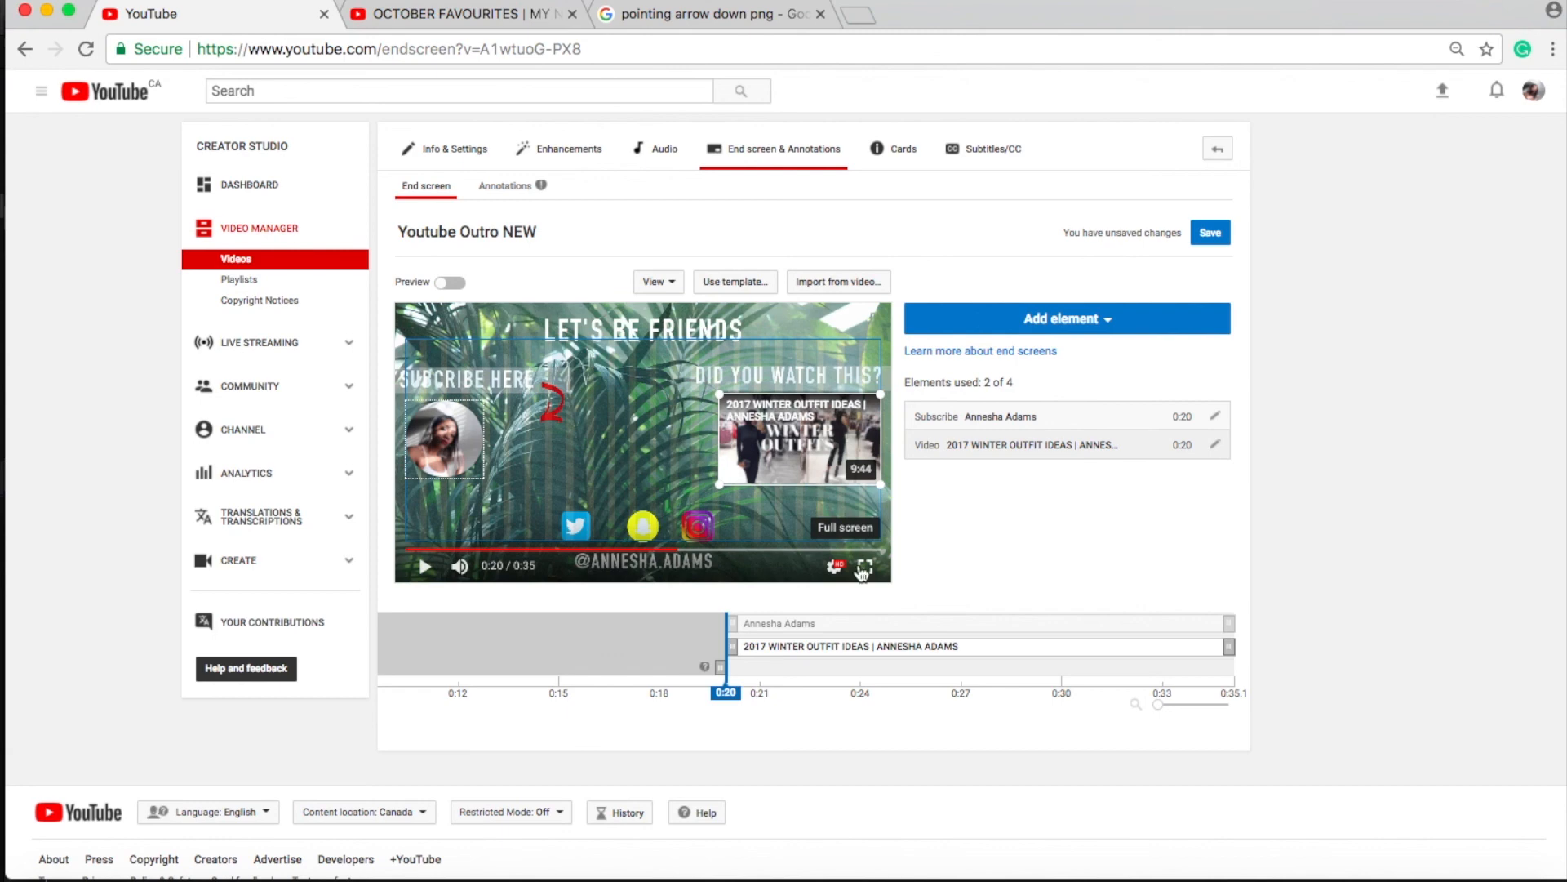
Switch back to YouTube and turn on the end screen preview for the revised Youtube Outro NEW video
left_click(446, 283)
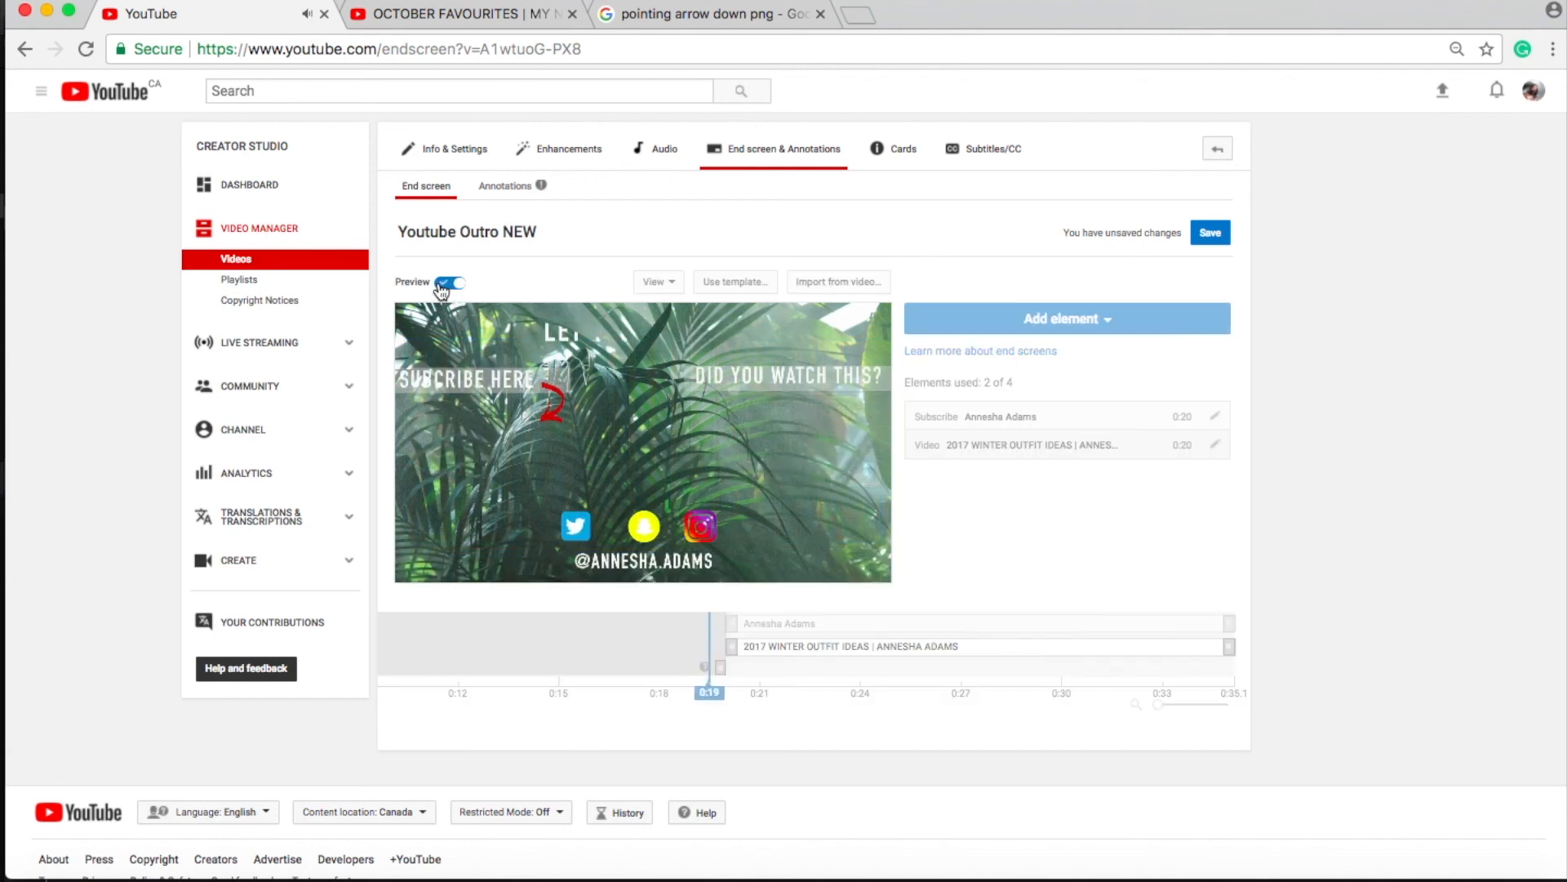